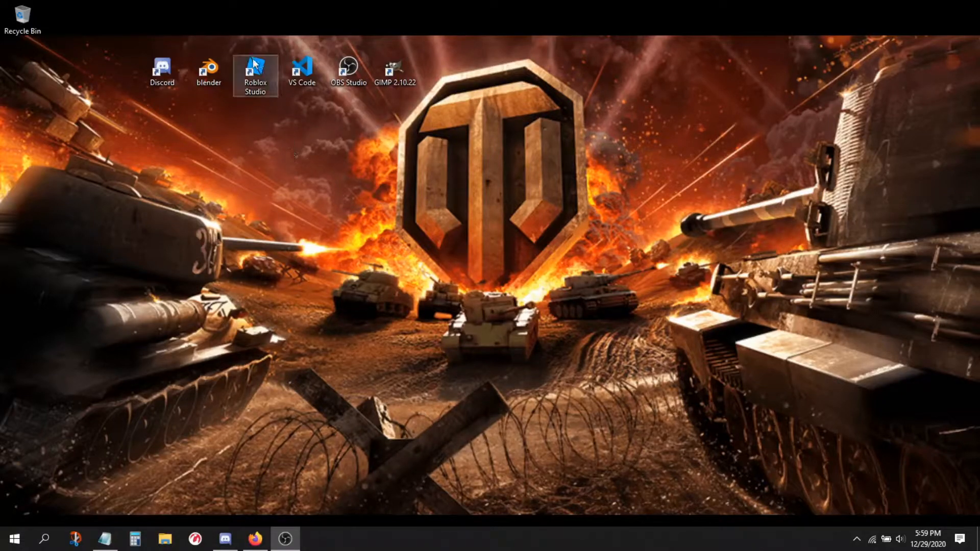
# Step: Launch Roblox Studio, create a place from the Baseplate template and collapse the Triangle Studio widget
pyautogui.click(260, 71)
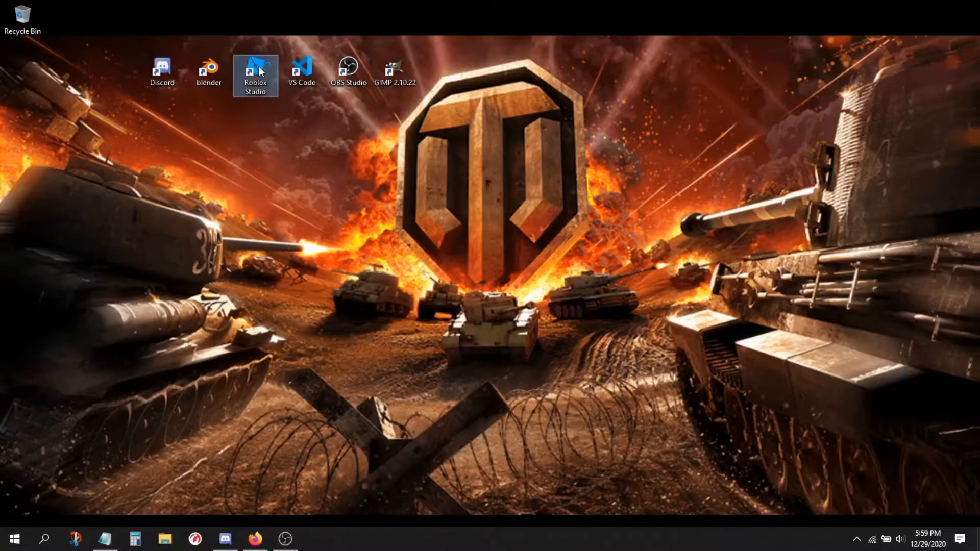
pyautogui.doubleClick(260, 70)
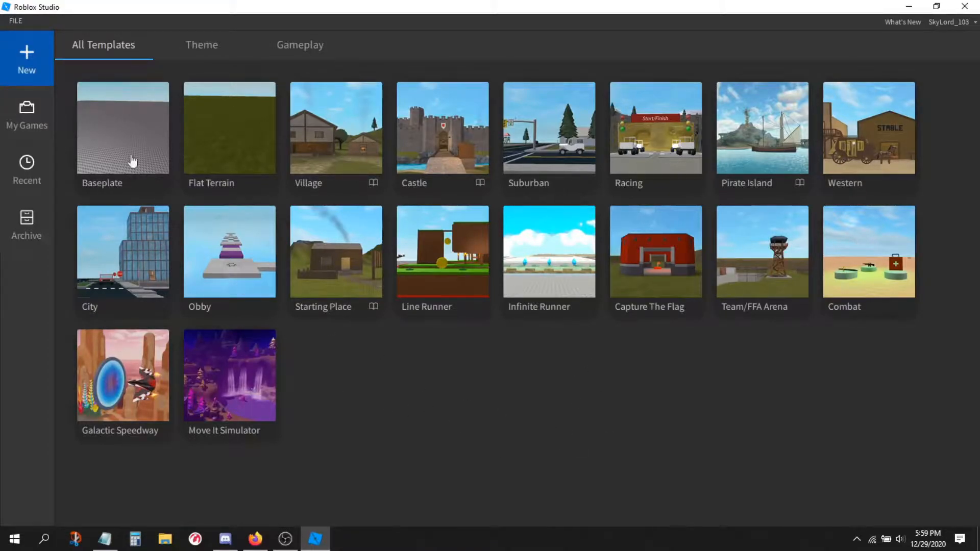
pyautogui.click(143, 132)
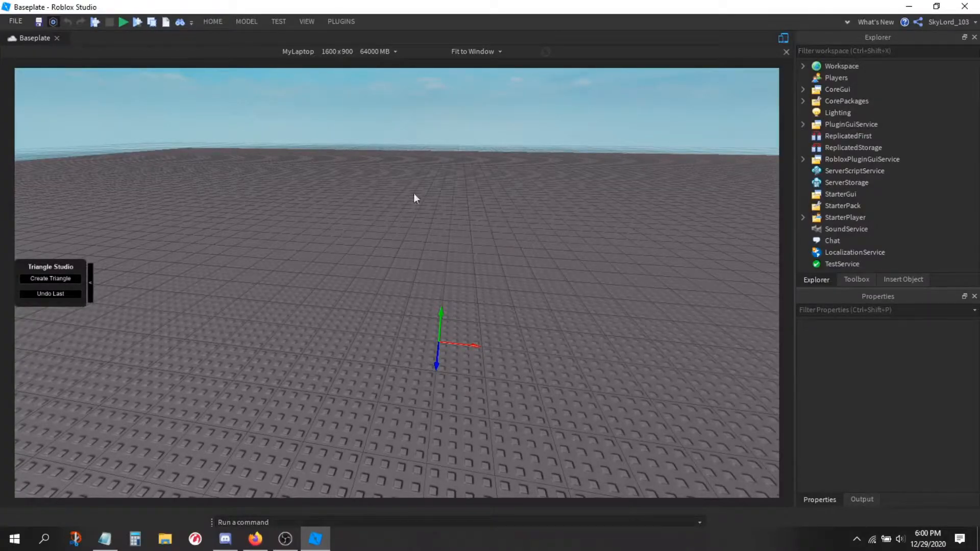
pyautogui.click(91, 282)
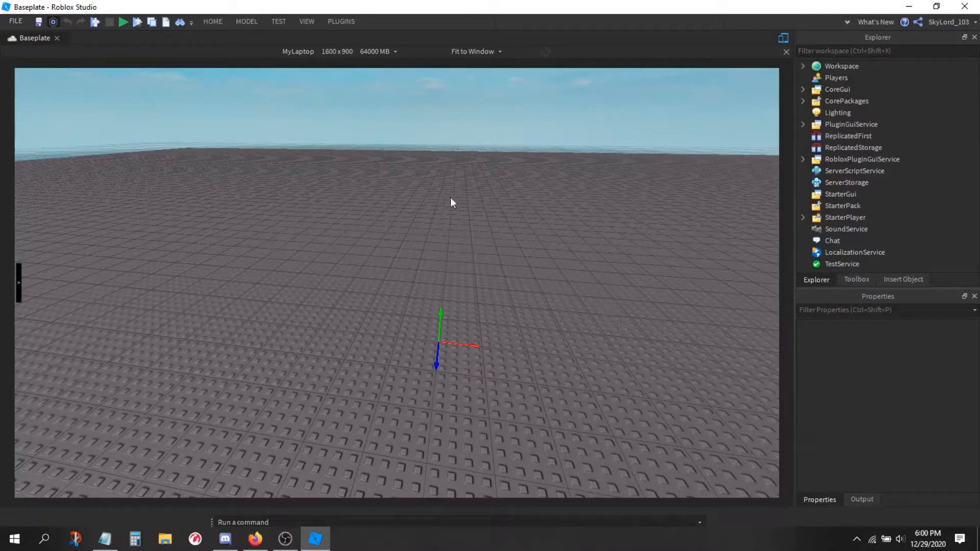
# Step: Hide the Explorer and show it again
pyautogui.click(308, 22)
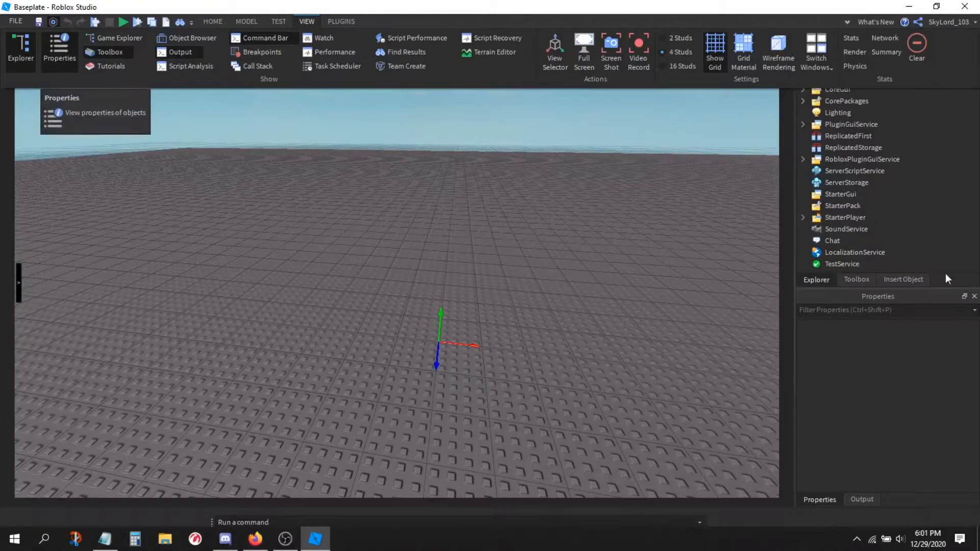
pyautogui.click(29, 54)
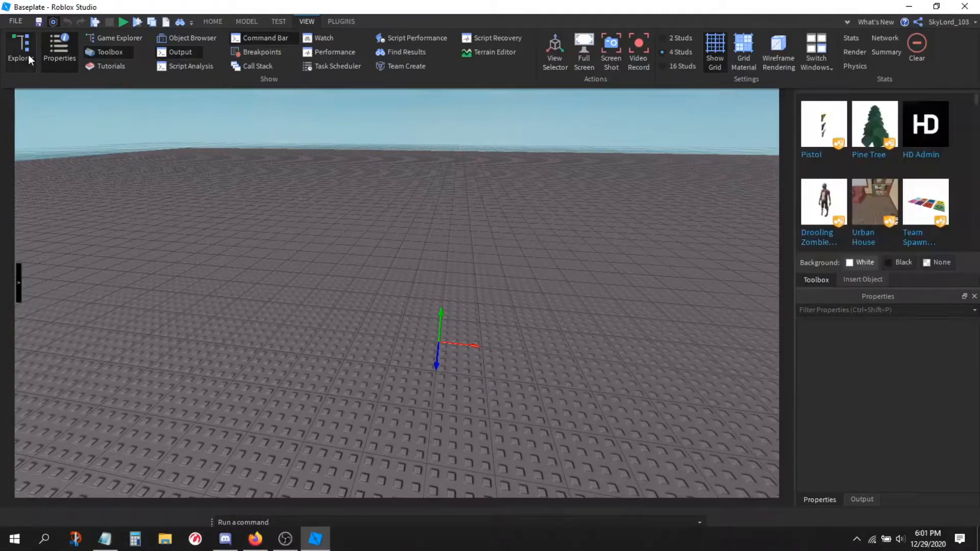
pyautogui.click(29, 55)
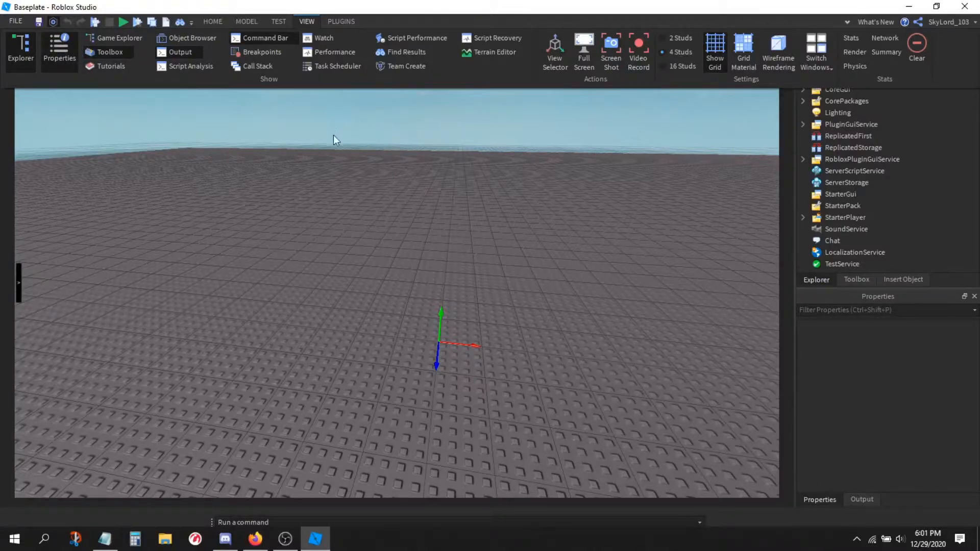
pyautogui.click(325, 117)
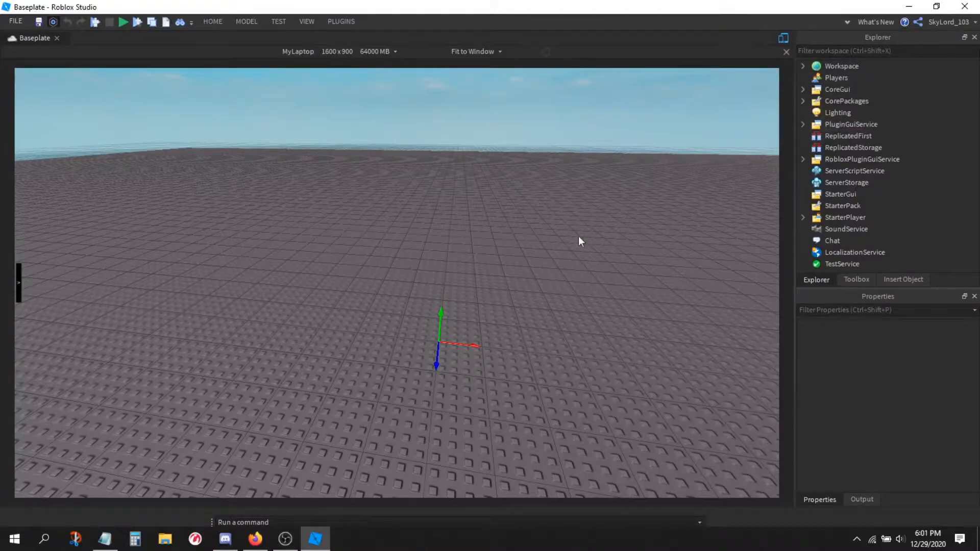
# Step: Expand Workspace in the Explorer and examine the objects it contains alongside the baseplate
pyautogui.moveTo(566, 234); pyautogui.dragTo(565, 234, button='right')
pyautogui.press('s')
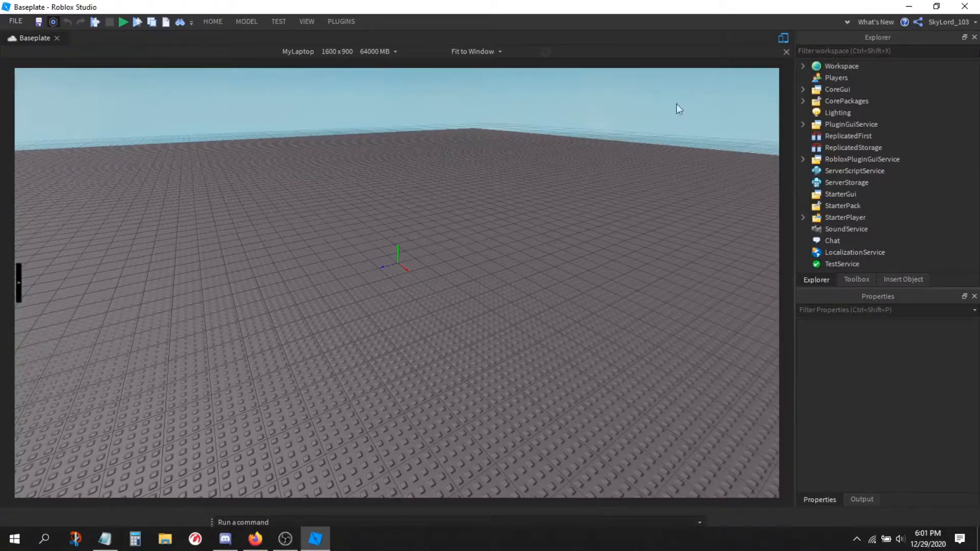
pyautogui.click(802, 67)
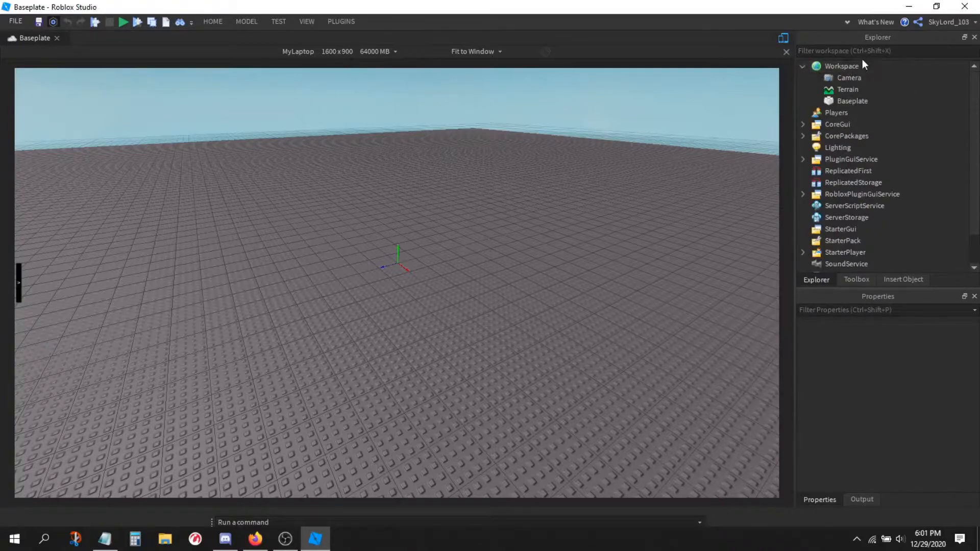
pyautogui.moveTo(495, 280); pyautogui.dragTo(492, 280, button='right')
pyautogui.press('s')
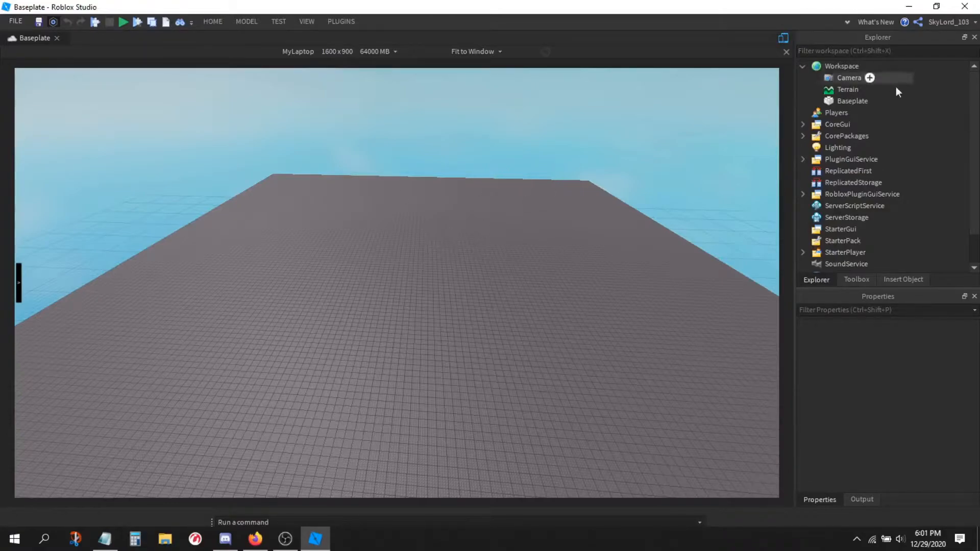
# Step: Insert a part onto the baseplate and shift it slightly, closing the Workspace tree when done
pyautogui.moveTo(634, 219); pyautogui.dragTo(634, 218, button='right')
pyautogui.press('w')
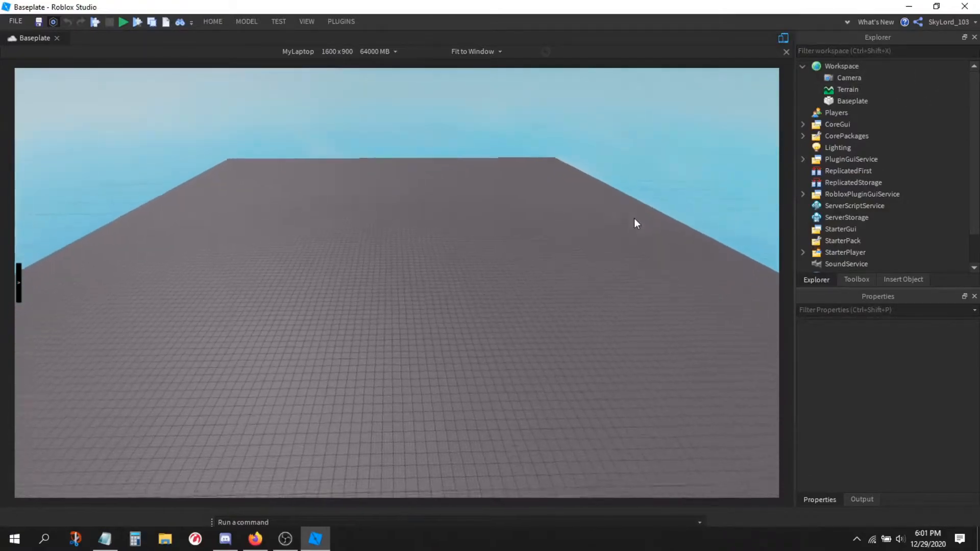
pyautogui.rightClick(387, 354)
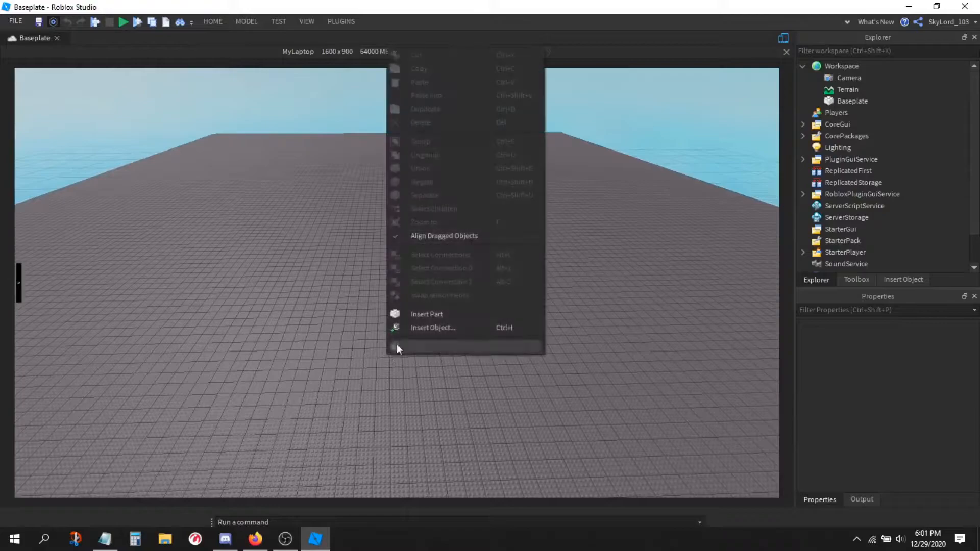
pyautogui.click(418, 312)
pyautogui.moveTo(384, 352); pyautogui.dragTo(402, 344)
pyautogui.moveTo(837, 111)
pyautogui.moveTo(829, 67)
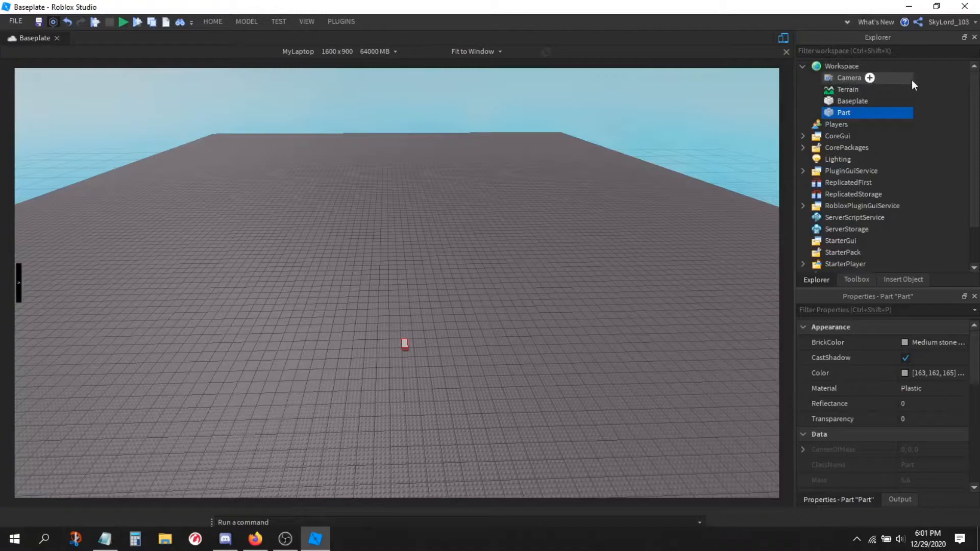
pyautogui.click(801, 65)
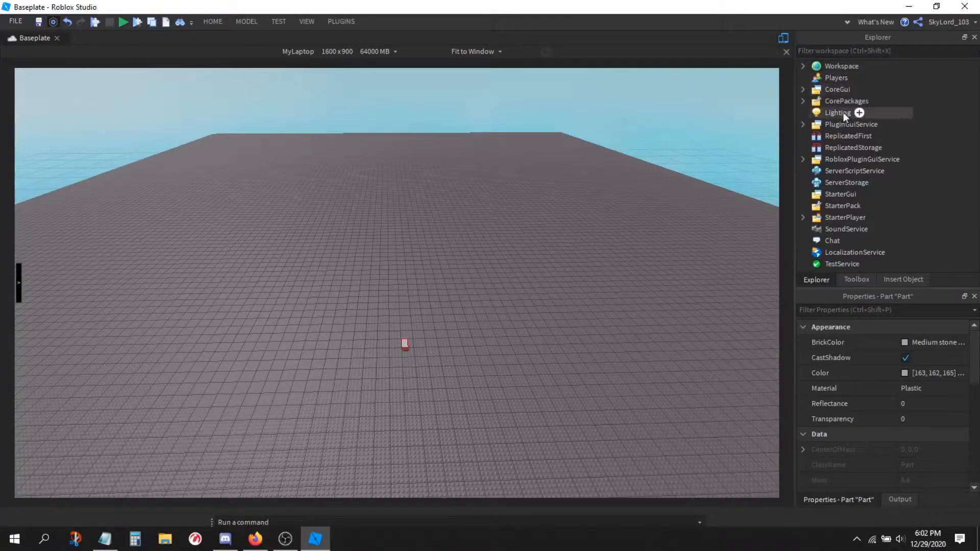
# Step: Set Lighting's Brightness to 0 and its ClockTime to about 13.6
pyautogui.click(820, 113)
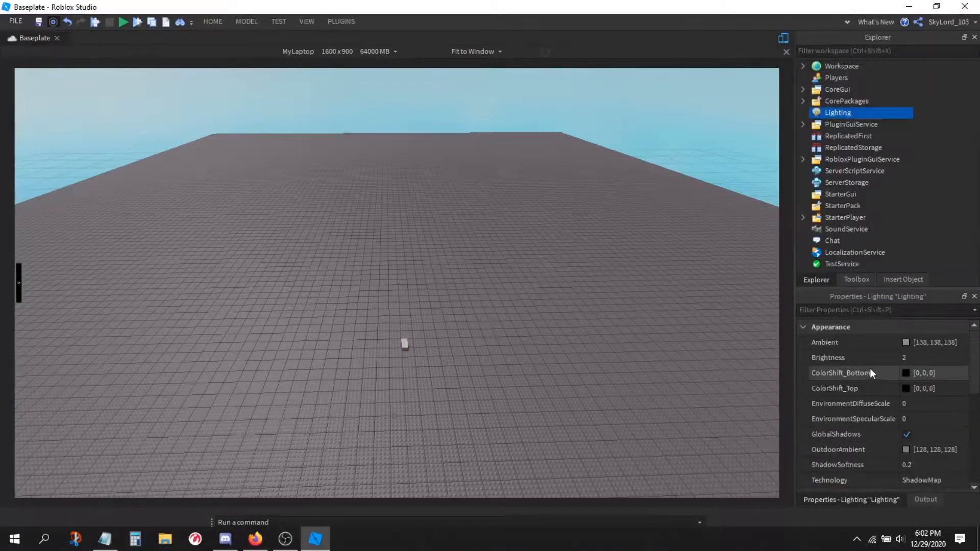
pyautogui.click(906, 358)
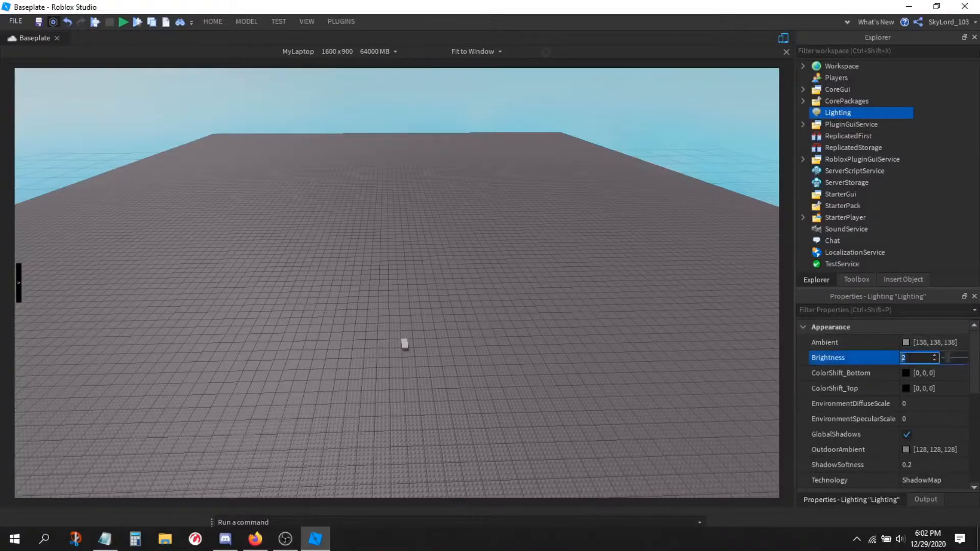
pyautogui.moveTo(942, 359)
pyautogui.mouseDown()
pyautogui.moveTo(950, 358)
pyautogui.moveTo(927, 356)
pyautogui.moveTo(959, 356)
pyautogui.moveTo(933, 357)
pyautogui.mouseUp()
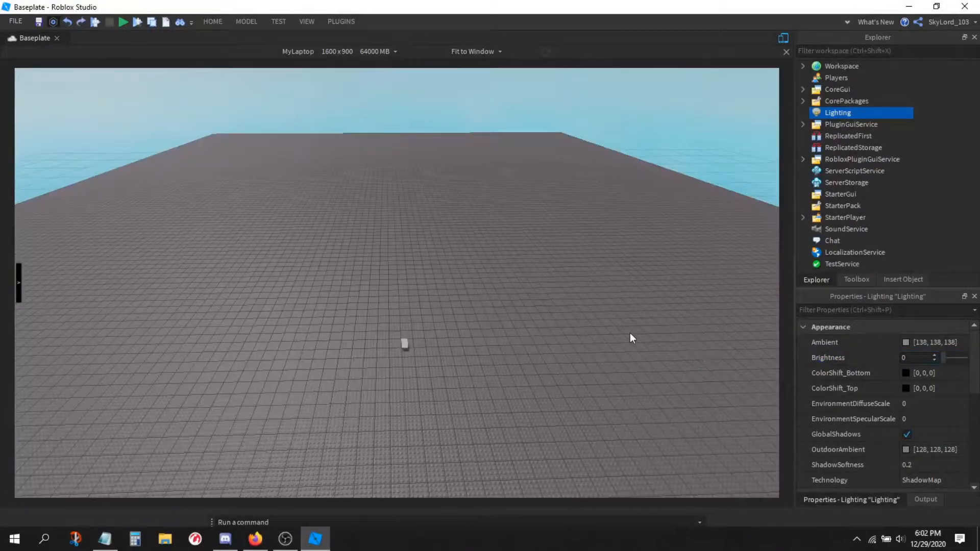
pyautogui.scroll(-5, 843, 364)
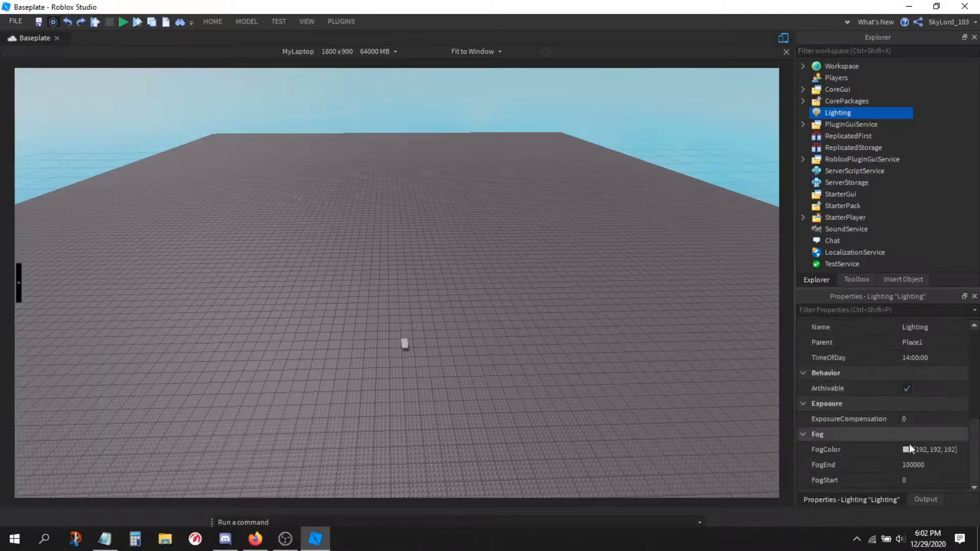
pyautogui.scroll(1, 909, 360)
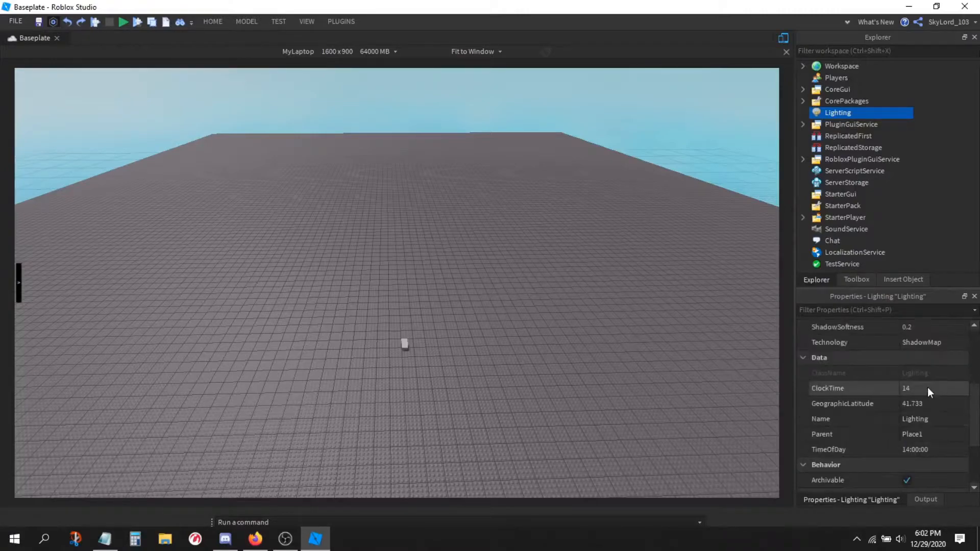
pyautogui.click(926, 390)
pyautogui.moveTo(954, 388)
pyautogui.mouseDown()
pyautogui.moveTo(925, 387)
pyautogui.moveTo(955, 388)
pyautogui.mouseUp()
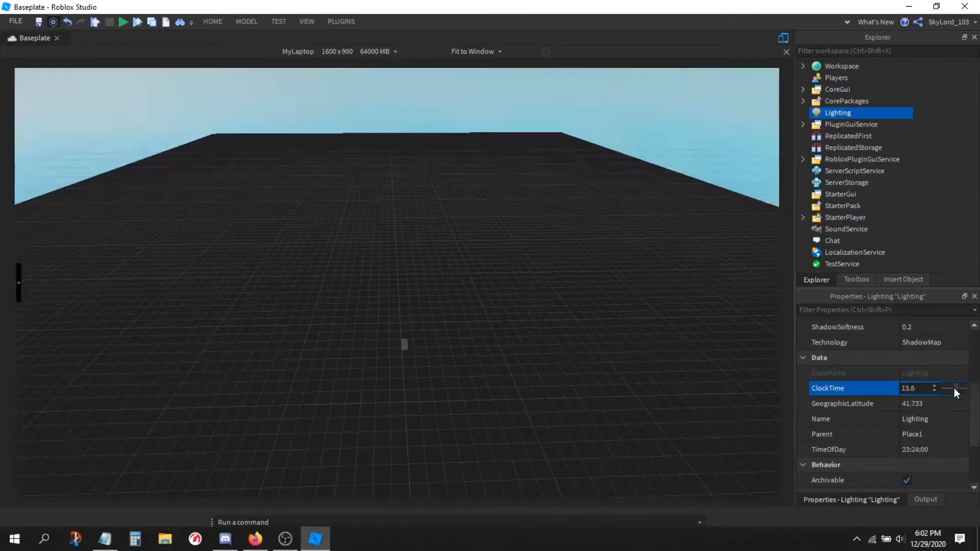
# Step: Look at the effect on the scene and undo the Brightness and ClockTime changes to Lighting
pyautogui.click(480, 336)
pyautogui.moveTo(481, 336); pyautogui.dragTo(481, 336, button='right')
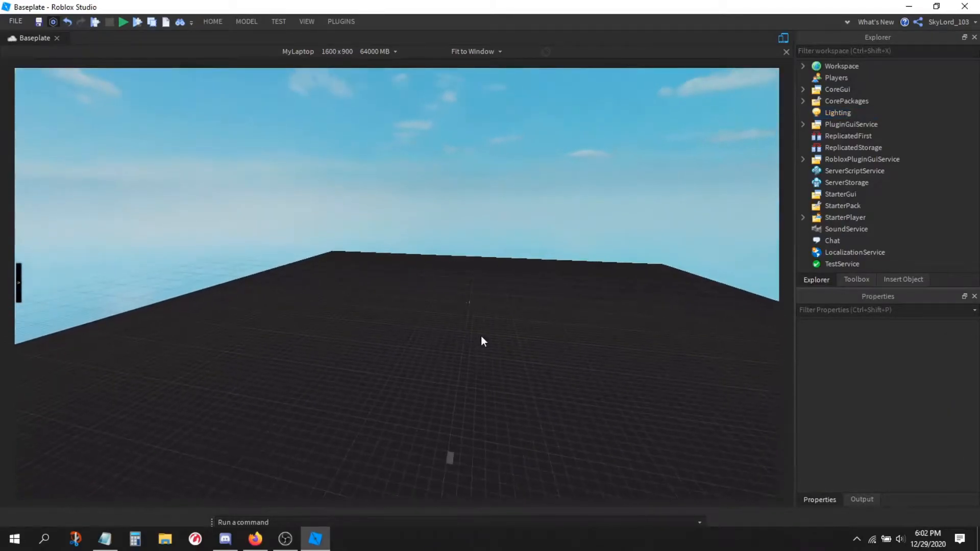
pyautogui.hotkey('ctrl', 'z')
pyautogui.hotkey('ctrl', 'z')
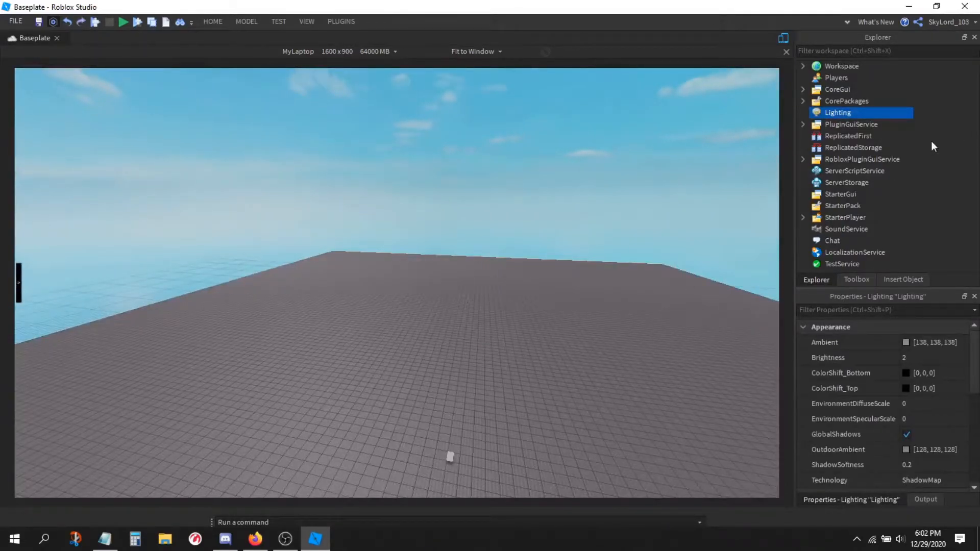
# Step: Examine the properties of ReplicatedFirst and ReplicatedStorage in the Explorer
pyautogui.click(805, 123)
pyautogui.click(805, 123)
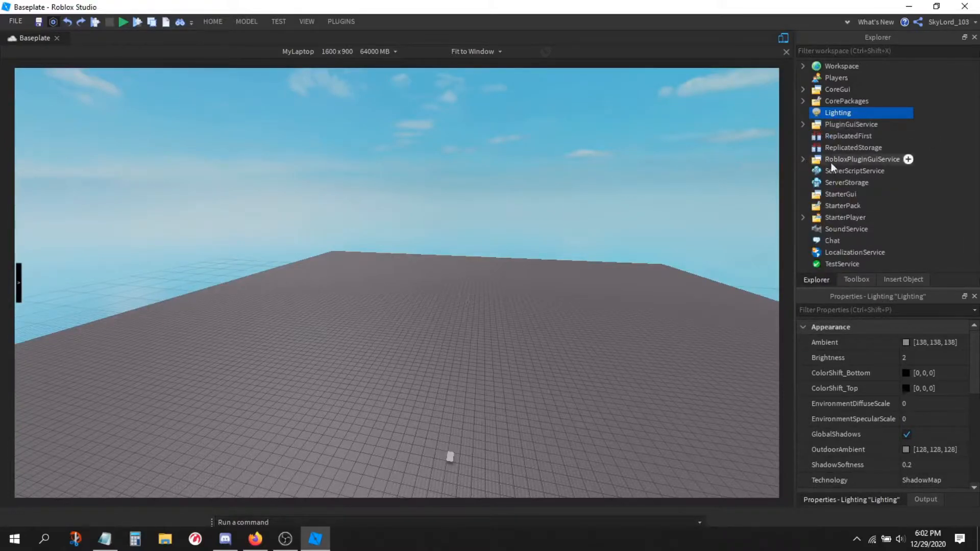
pyautogui.click(832, 136)
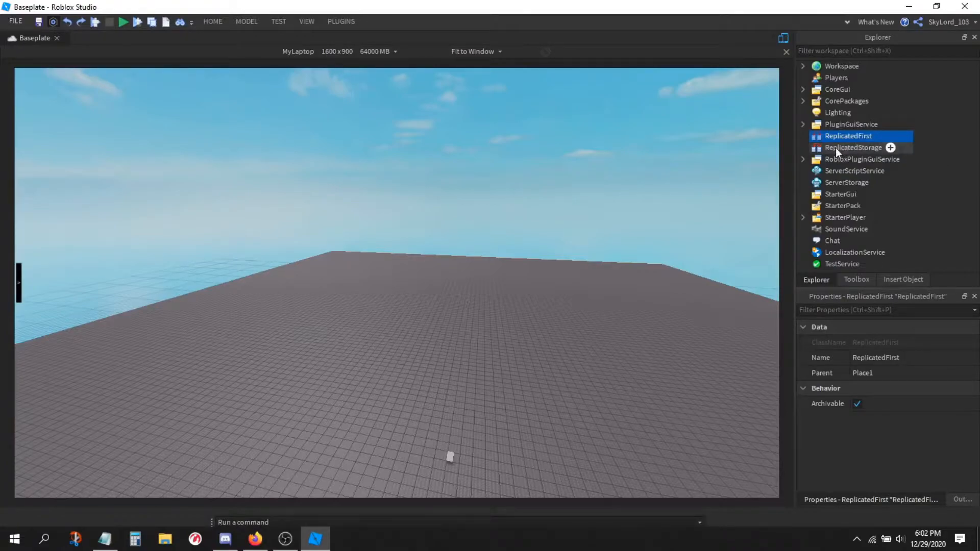
pyautogui.click(835, 148)
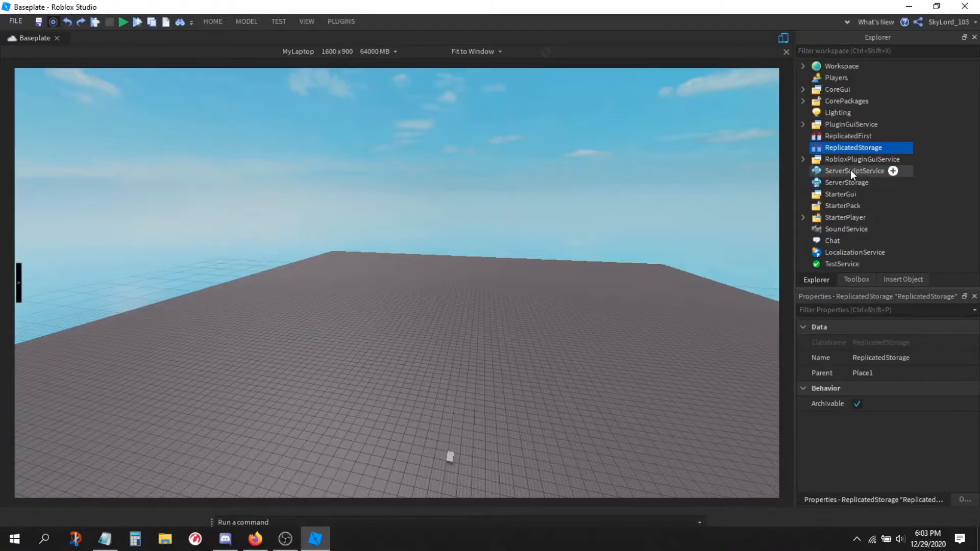
# Step: Add a Script to ServerScriptService and delete it again
pyautogui.click(893, 171)
pyautogui.click(843, 228)
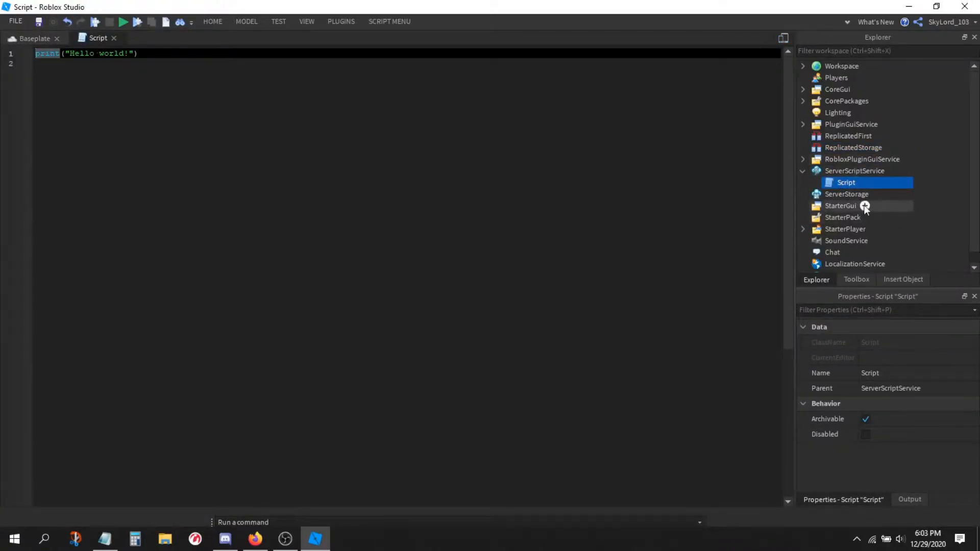
pyautogui.rightClick(833, 182)
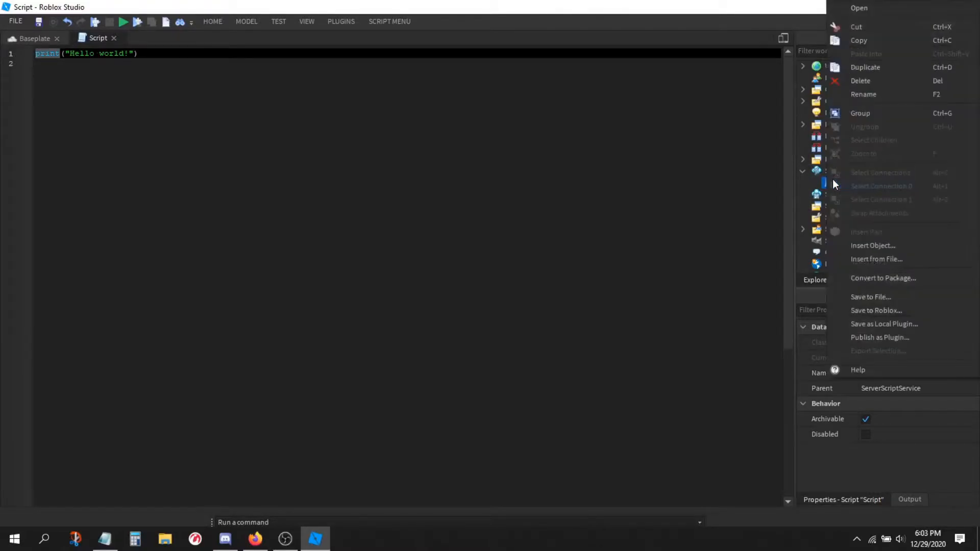
pyautogui.click(876, 81)
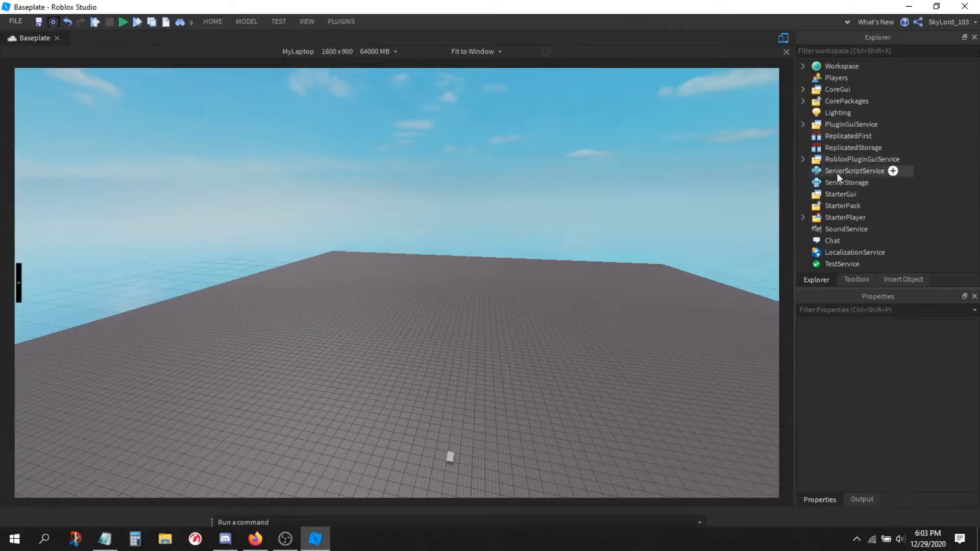
# Step: Insert a Humanoid into ServerStorage and collapse the ServerStorage tree
pyautogui.click(878, 183)
pyautogui.scroll(-9, 882, 359)
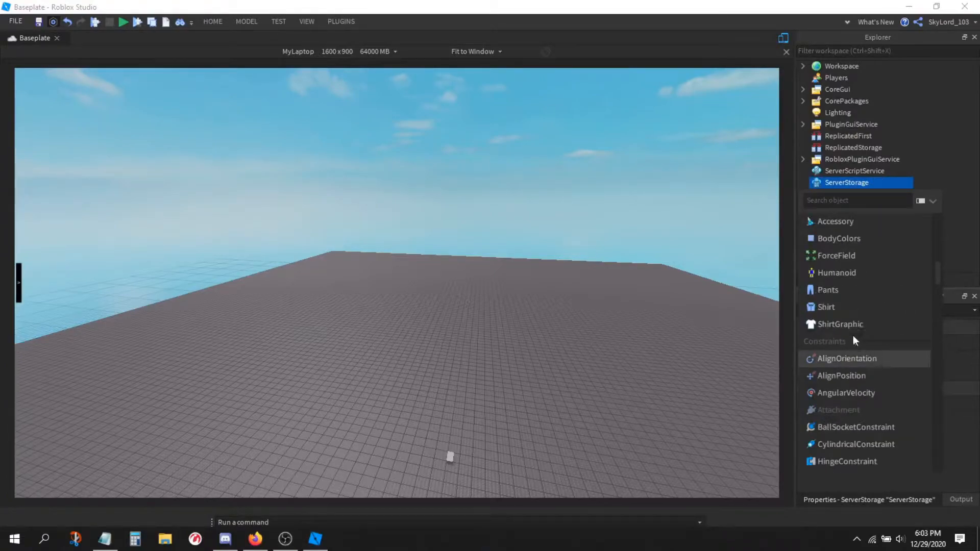
pyautogui.click(838, 274)
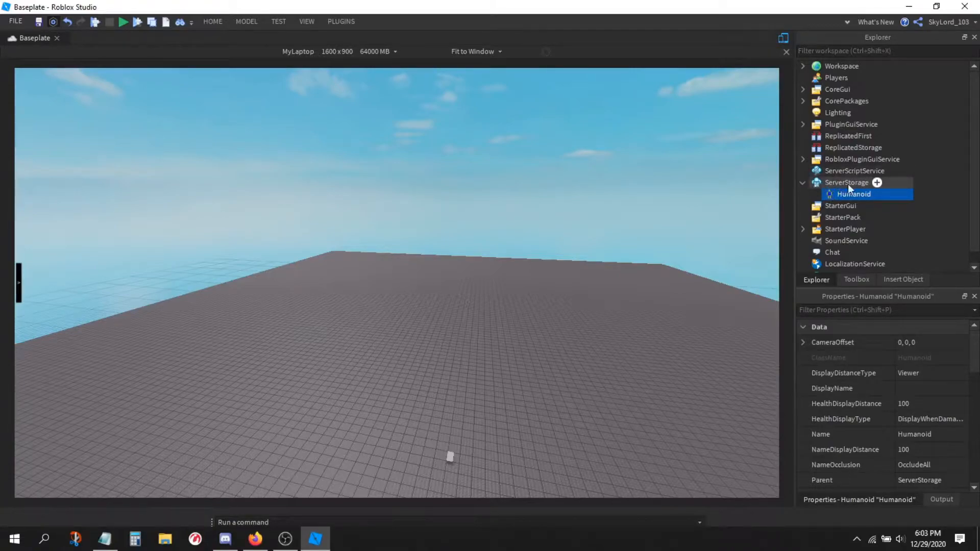
pyautogui.click(928, 196)
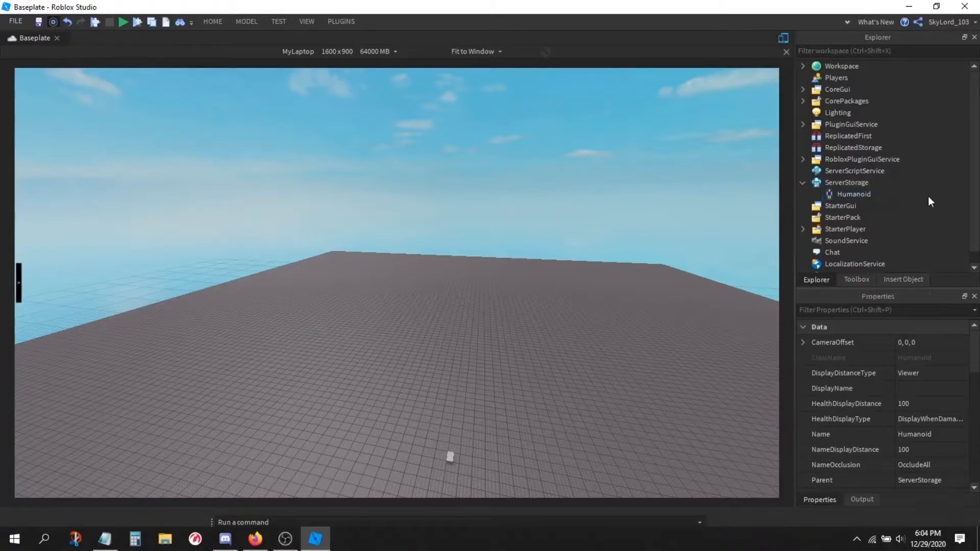
pyautogui.click(804, 183)
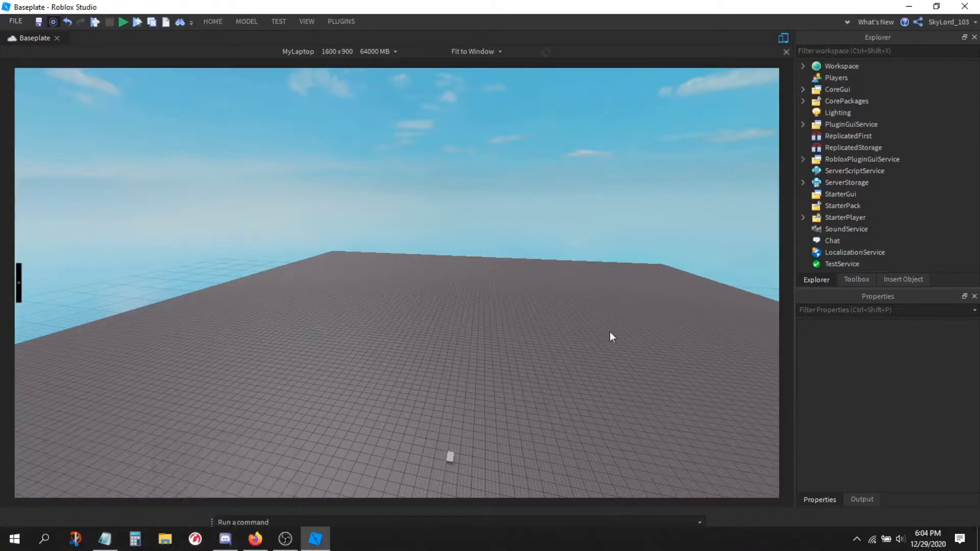
# Step: Insert a Tool into StarterPack
pyautogui.click(826, 208)
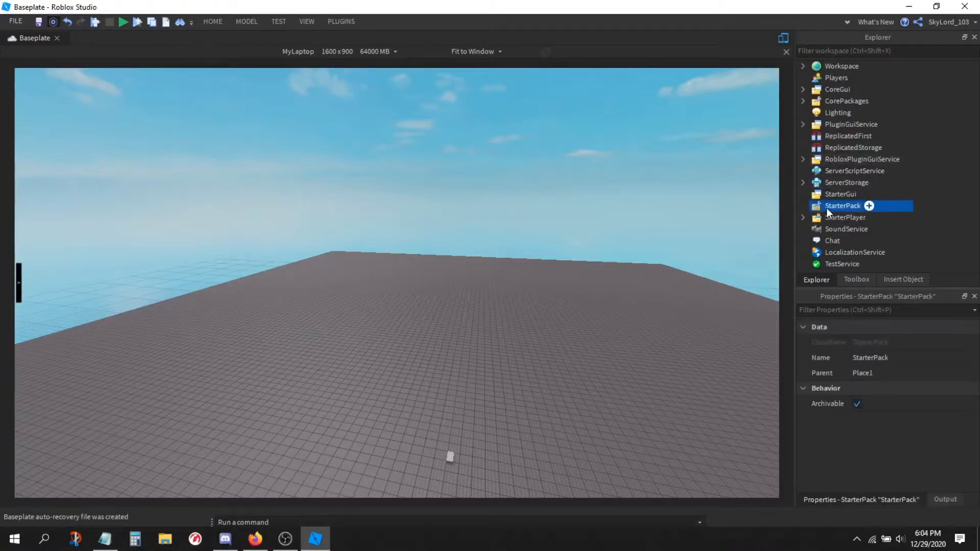
pyautogui.click(869, 206)
pyautogui.click(832, 260)
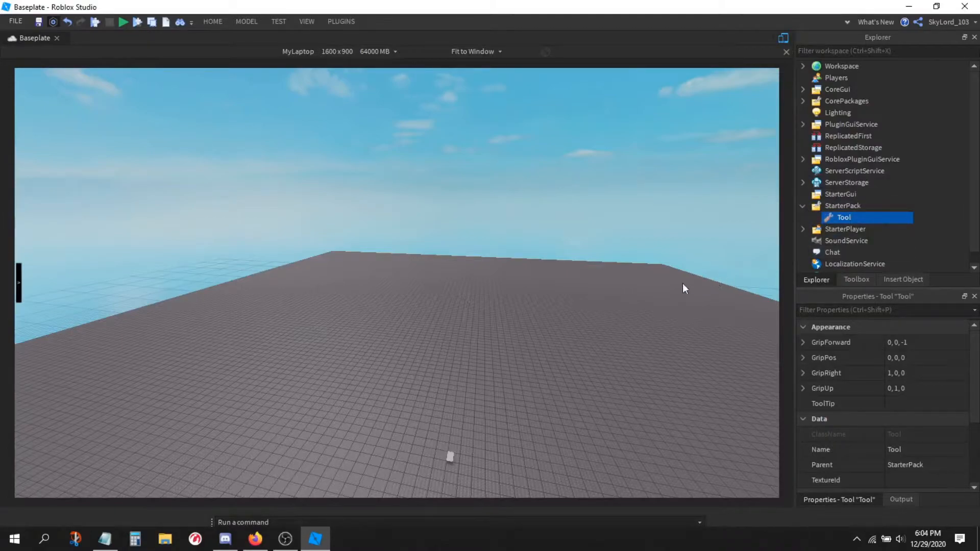
# Step: Delete the Tool from StarterPack and show the properties of StarterCharacterScripts inside StarterPlayer
pyautogui.rightClick(837, 220)
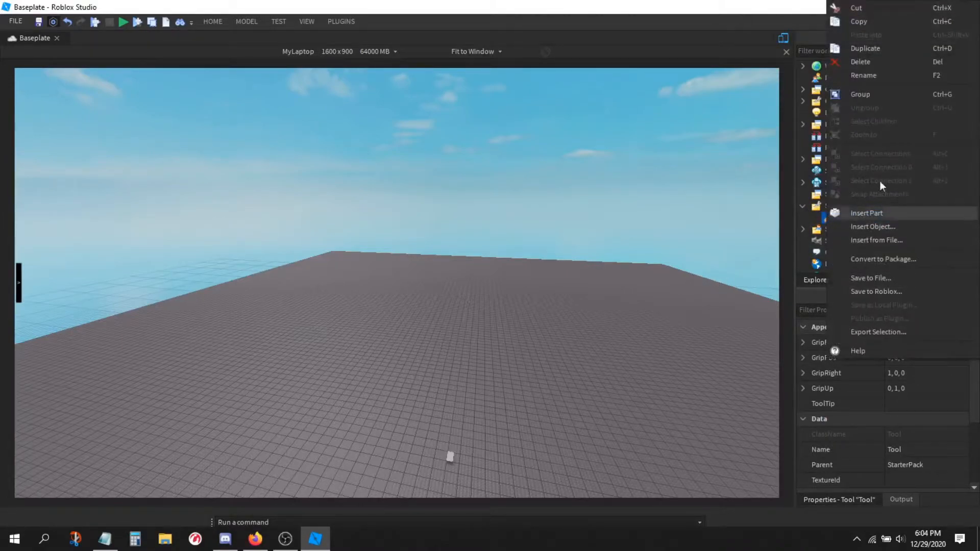
pyautogui.click(881, 66)
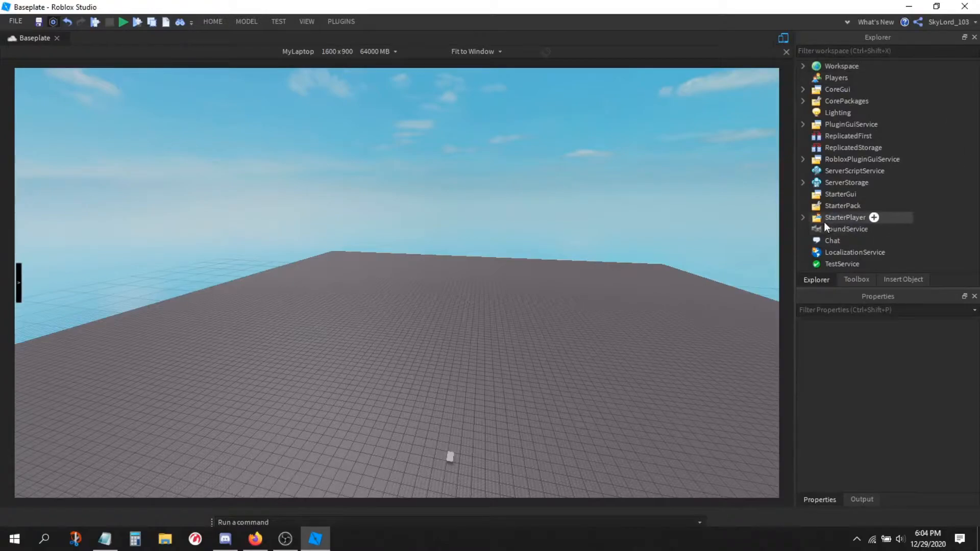
pyautogui.click(803, 218)
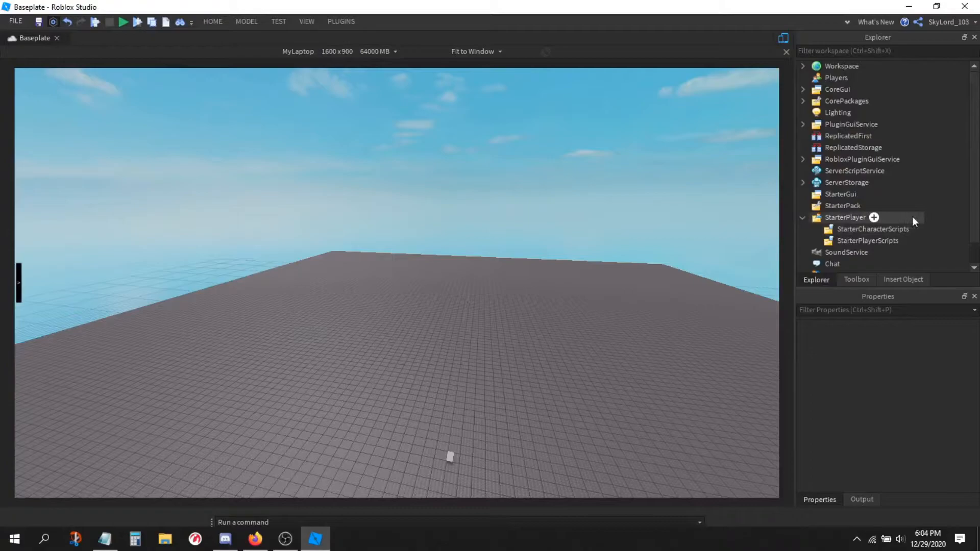
pyautogui.click(860, 230)
pyautogui.scroll(-1, 925, 205)
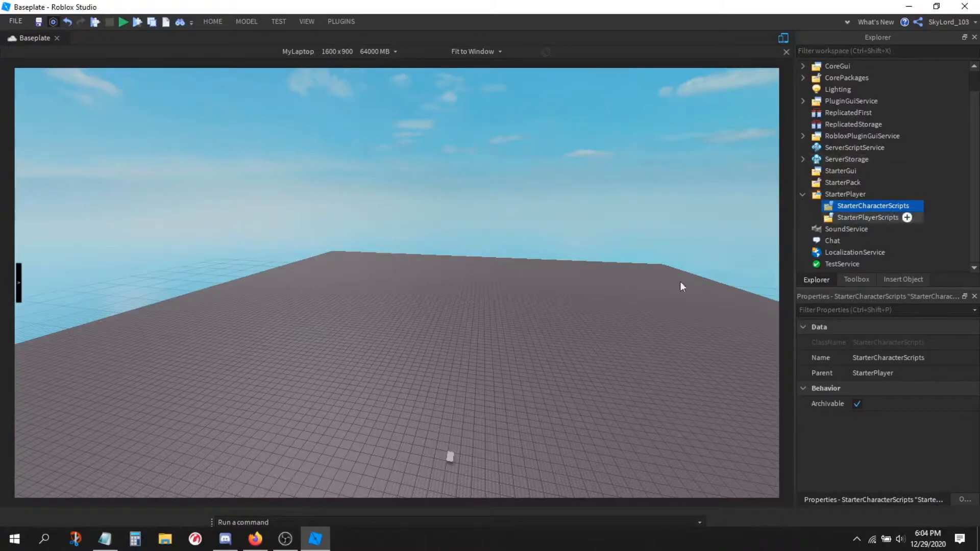
# Step: Insert a Dummy character rig into the Workspace with the Rig Builder plugin
pyautogui.moveTo(559, 353); pyautogui.dragTo(559, 388, button='right')
pyautogui.click(347, 21)
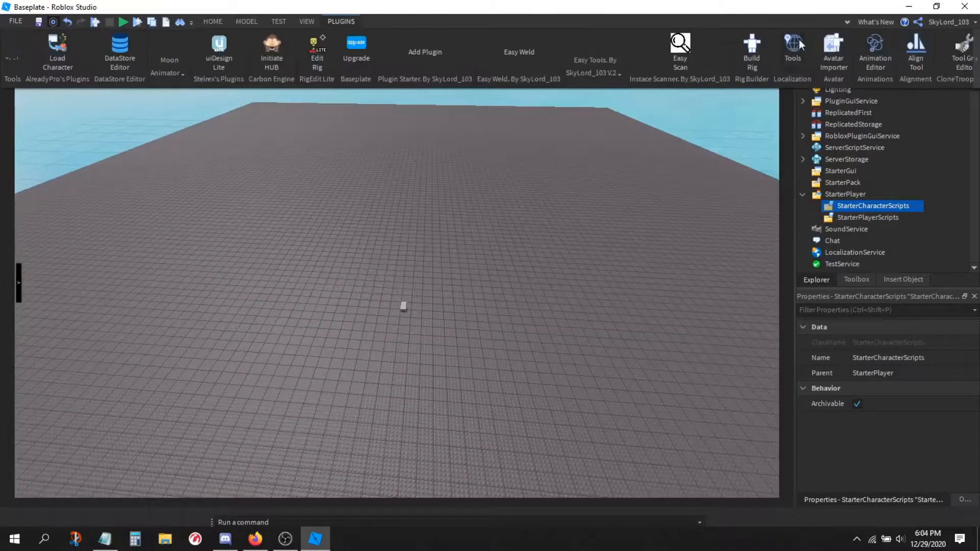
pyautogui.click(758, 46)
pyautogui.click(401, 254)
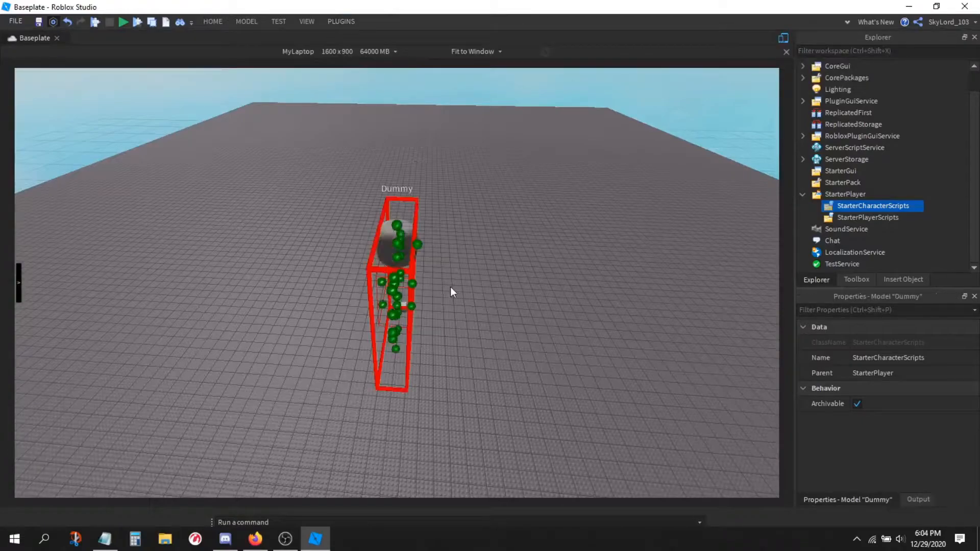
pyautogui.press('f')
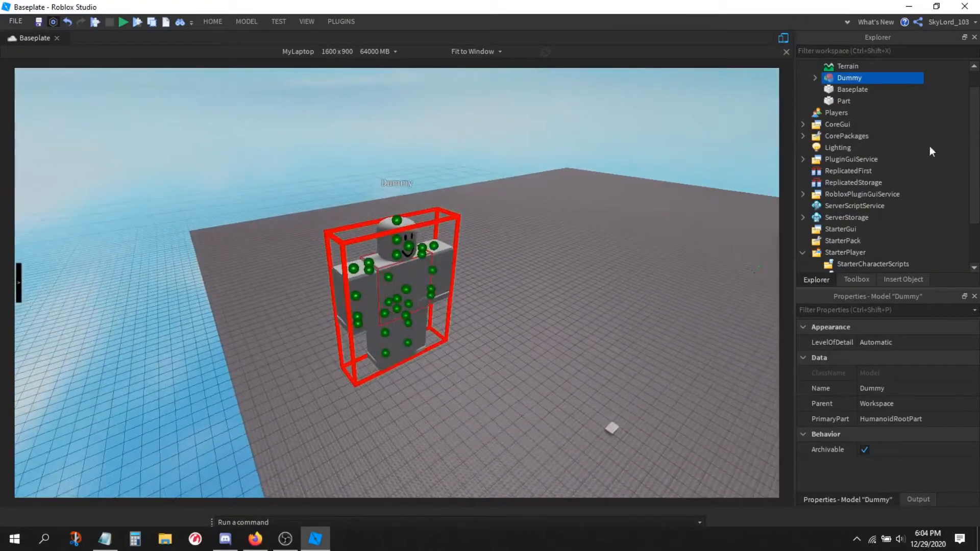
# Step: Insert a Script into the Dummy model and close its script editor
pyautogui.click(870, 78)
pyautogui.write('scri')
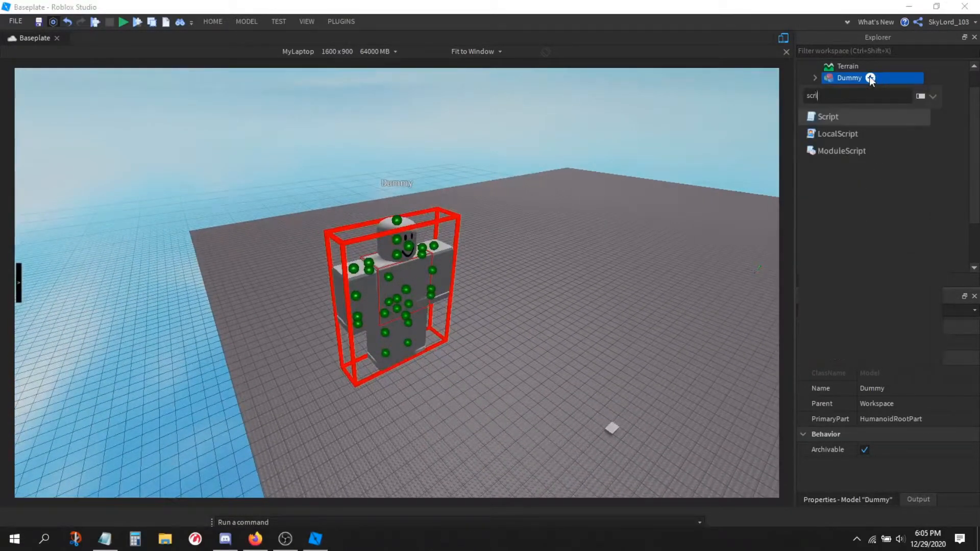
pyautogui.press('Return')
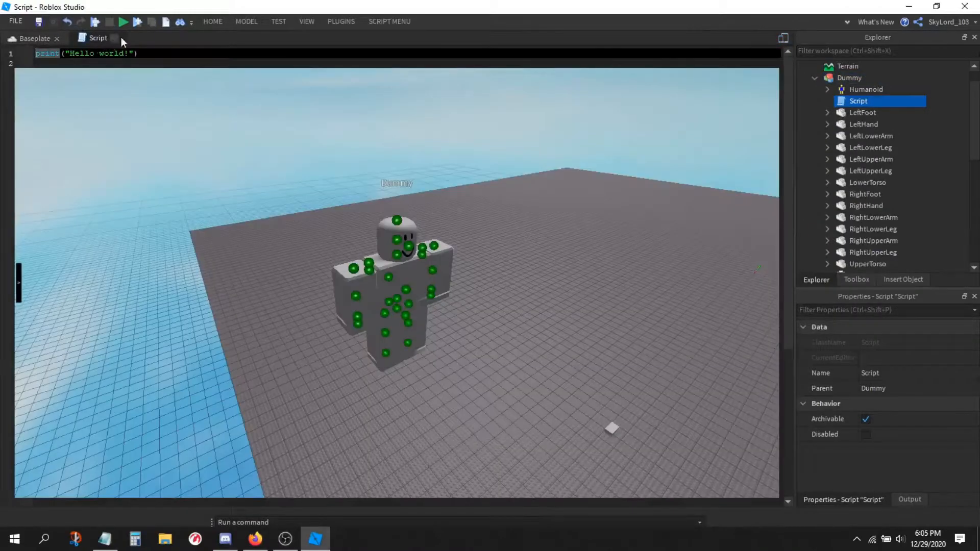
pyautogui.click(115, 38)
# Step: Collapse the Dummy model in the Workspace and delete it along with its Script
pyautogui.scroll(-10, 893, 204)
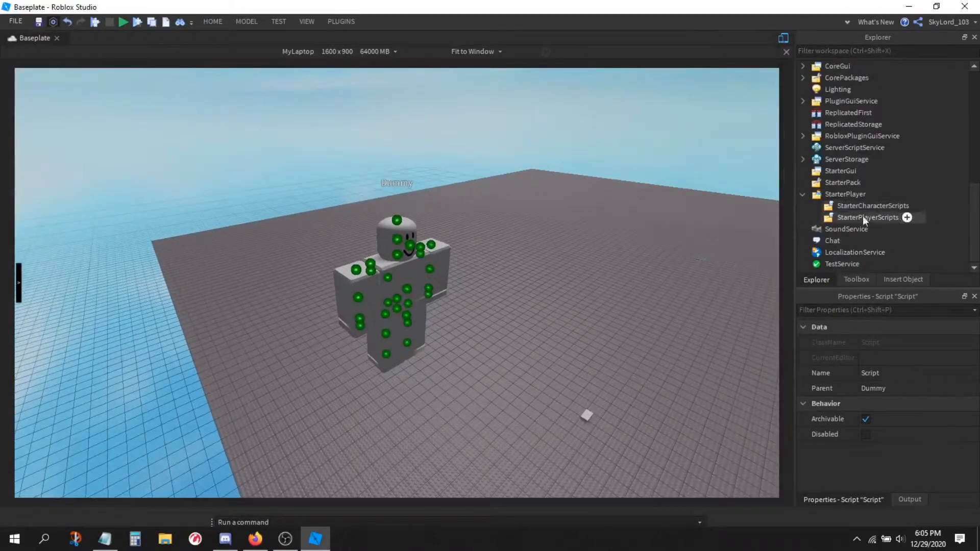
pyautogui.scroll(10, 871, 208)
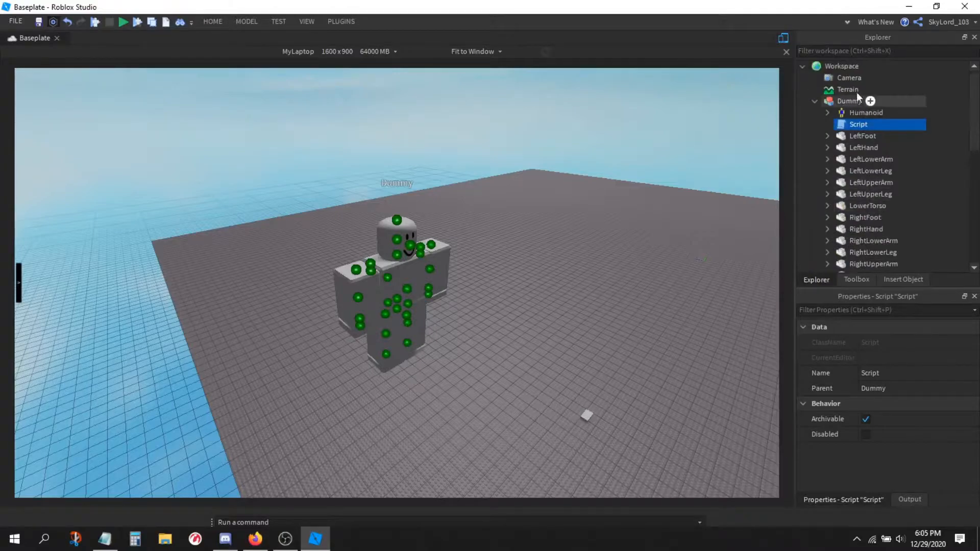
pyautogui.click(847, 101)
pyautogui.click(847, 123)
pyautogui.click(815, 101)
pyautogui.click(848, 101)
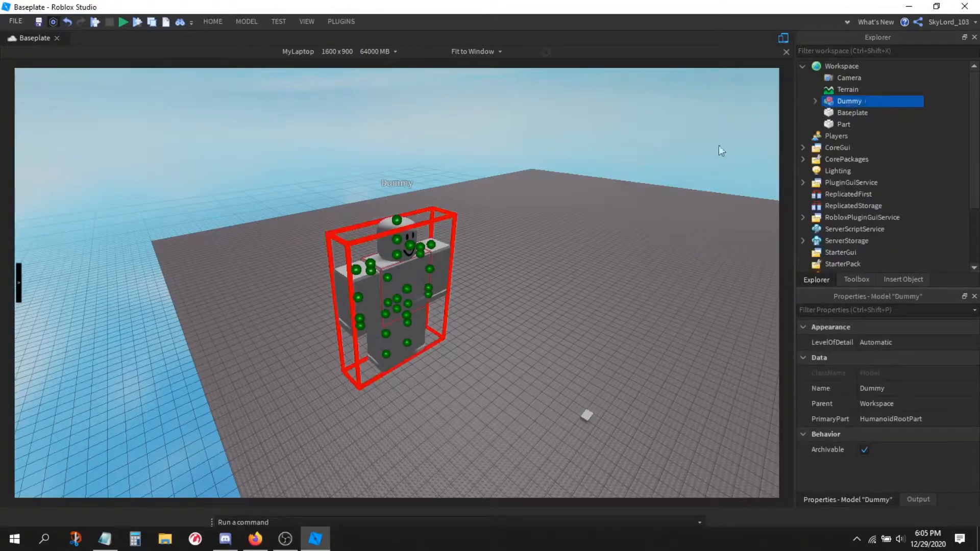
pyautogui.press('Delete')
# Step: Insert a Texture object into the Players service
pyautogui.scroll(-3, 874, 168)
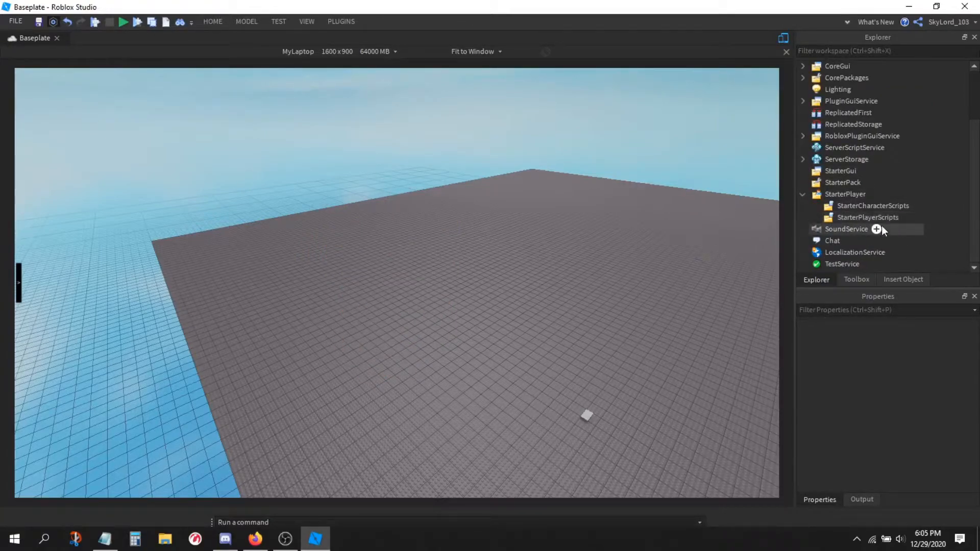
pyautogui.scroll(2, 879, 225)
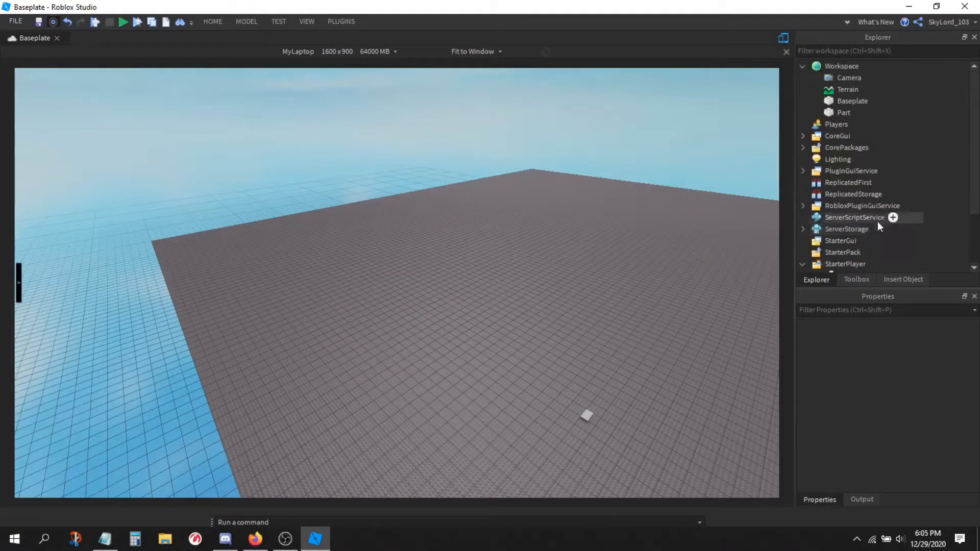
pyautogui.click(856, 124)
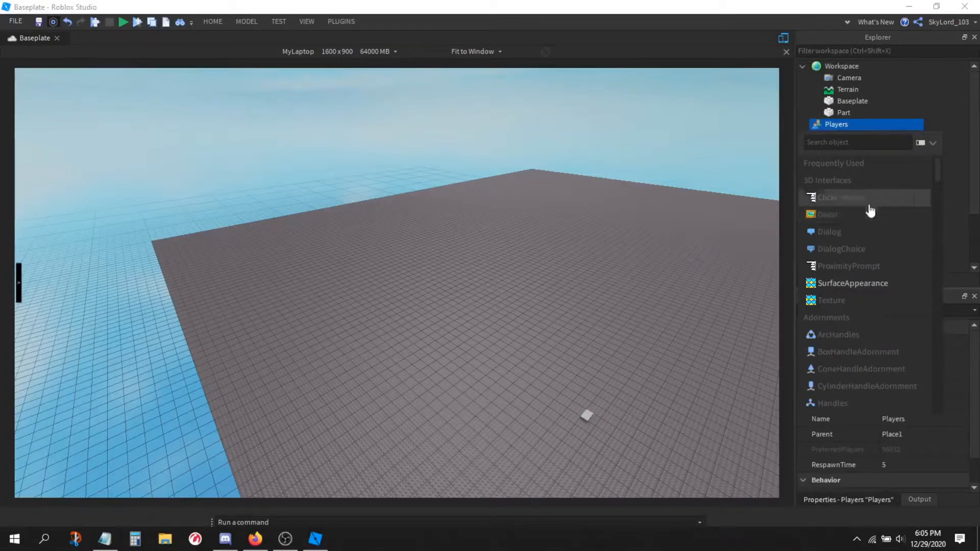
pyautogui.click(864, 300)
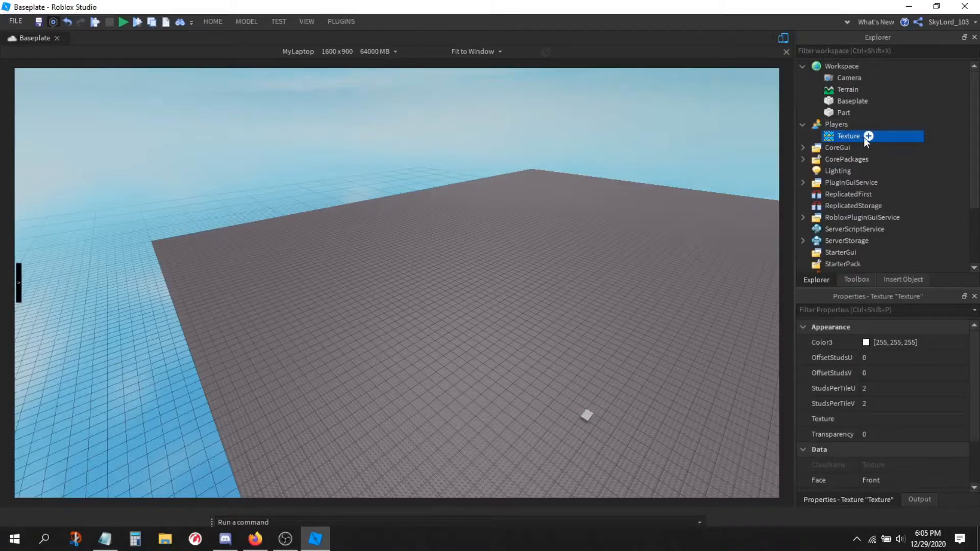
# Step: Insert a LocalScript into StarterPlayerScripts, closing its editor, and move it under the Texture in Players
pyautogui.scroll(-3, 864, 136)
pyautogui.click(907, 218)
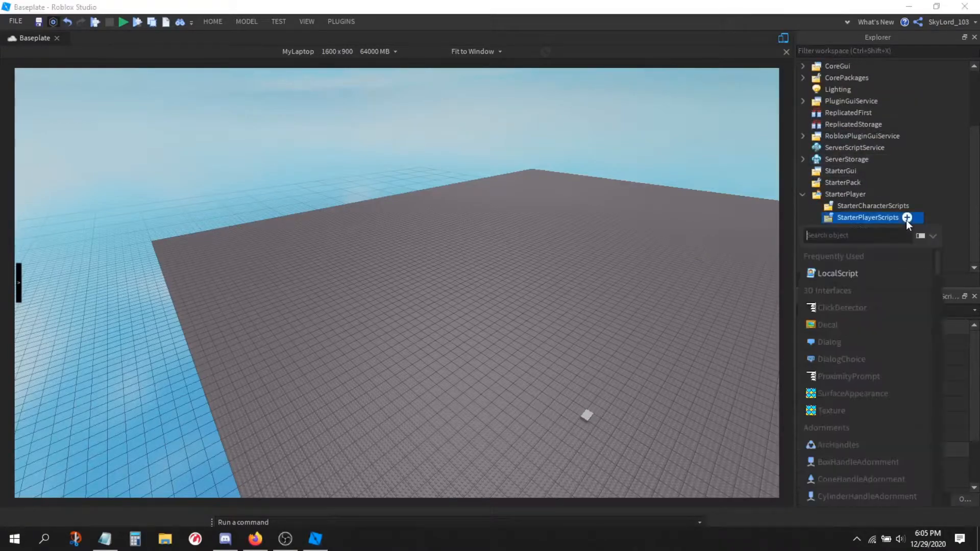
pyautogui.click(859, 276)
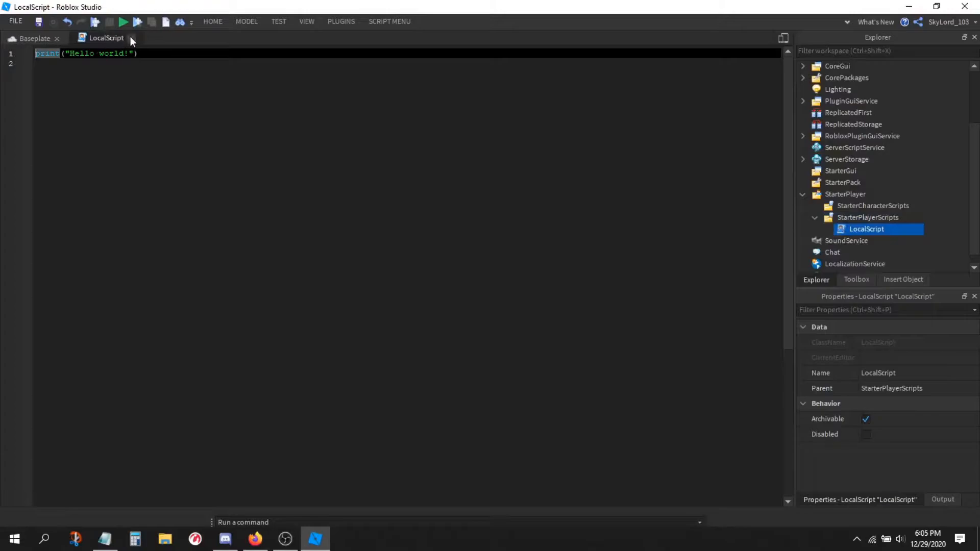
pyautogui.click(132, 38)
pyautogui.moveTo(896, 223); pyautogui.dragTo(845, 137)
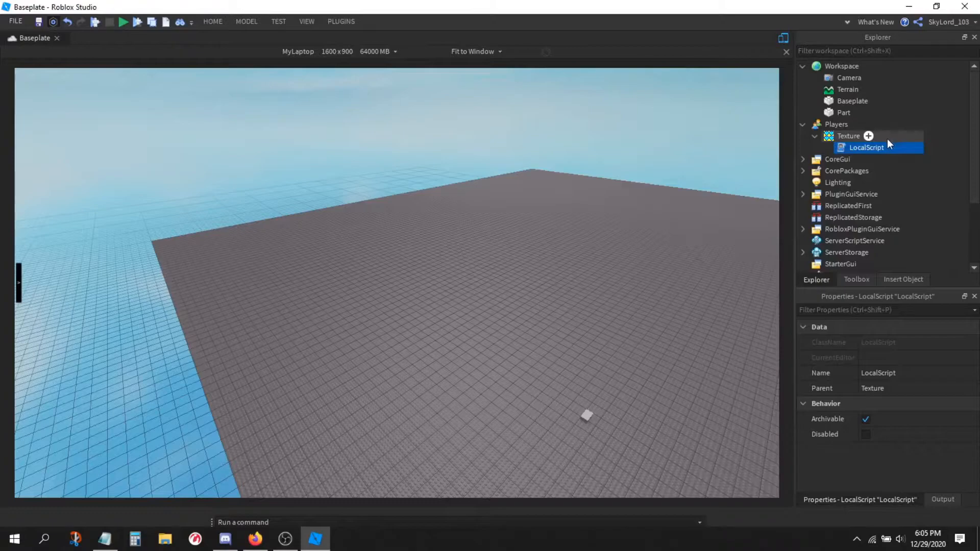
# Step: Delete the Texture with its LocalScript from Players and collapse the StarterPlayer tree
pyautogui.rightClick(831, 136)
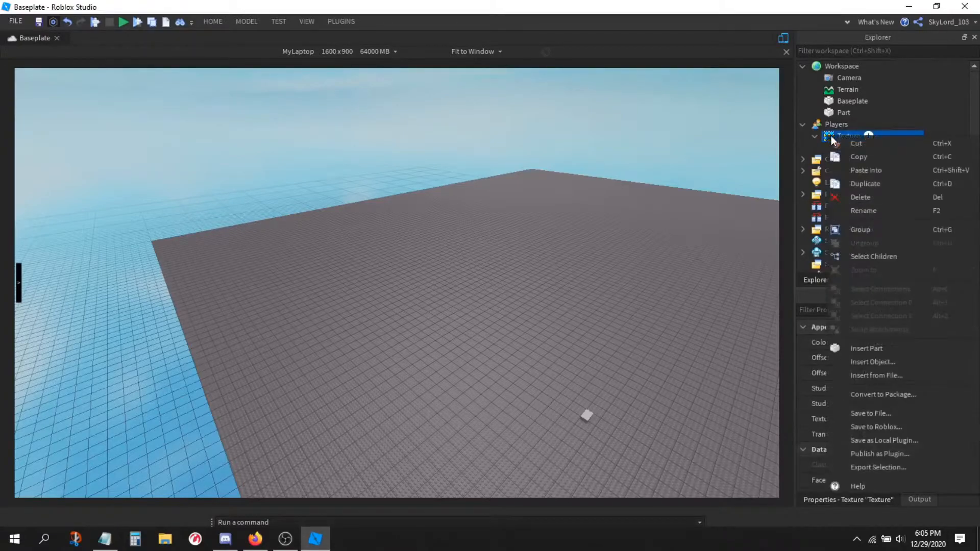
pyautogui.click(868, 197)
pyautogui.scroll(-2, 877, 233)
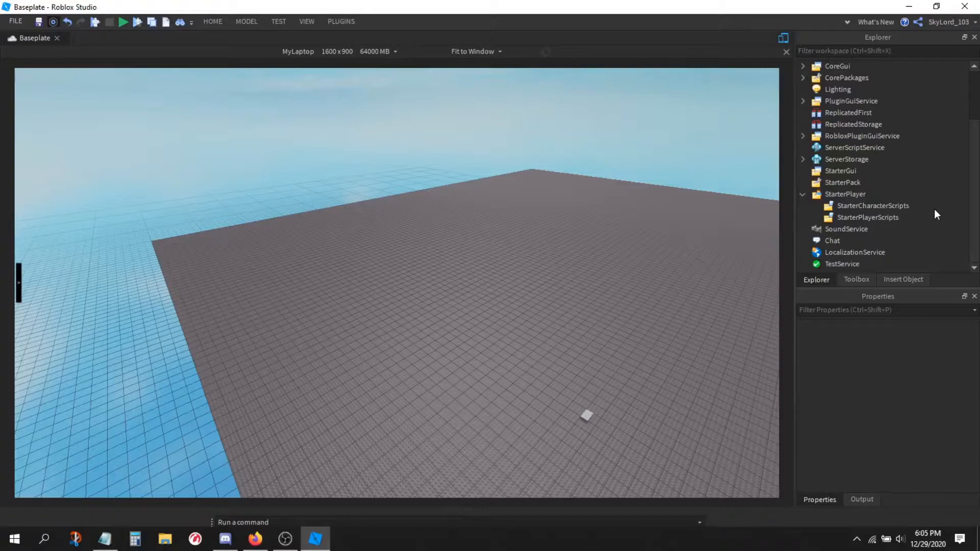
pyautogui.click(801, 195)
# Step: Examine the properties of SoundService and Chat, including Chat's LoadDefaultChat option
pyautogui.click(843, 229)
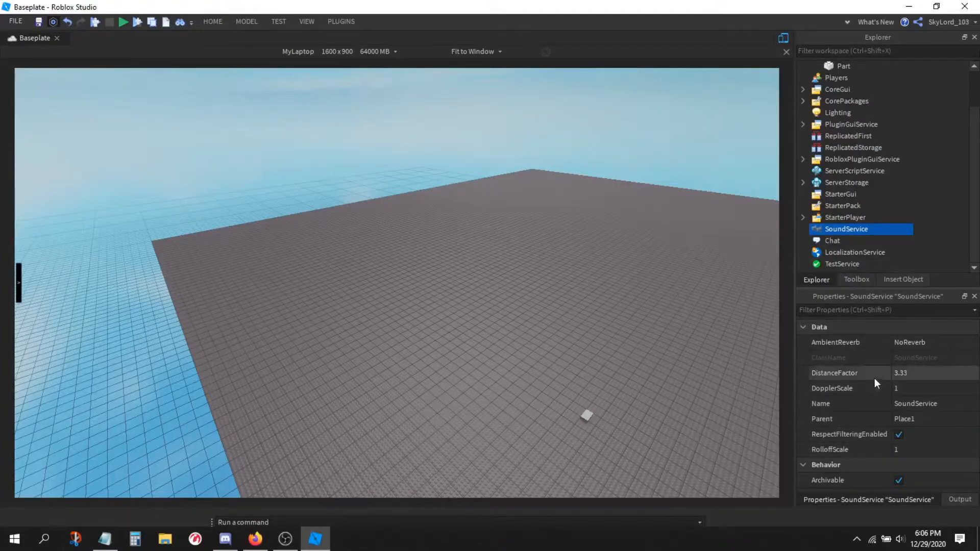
pyautogui.click(826, 240)
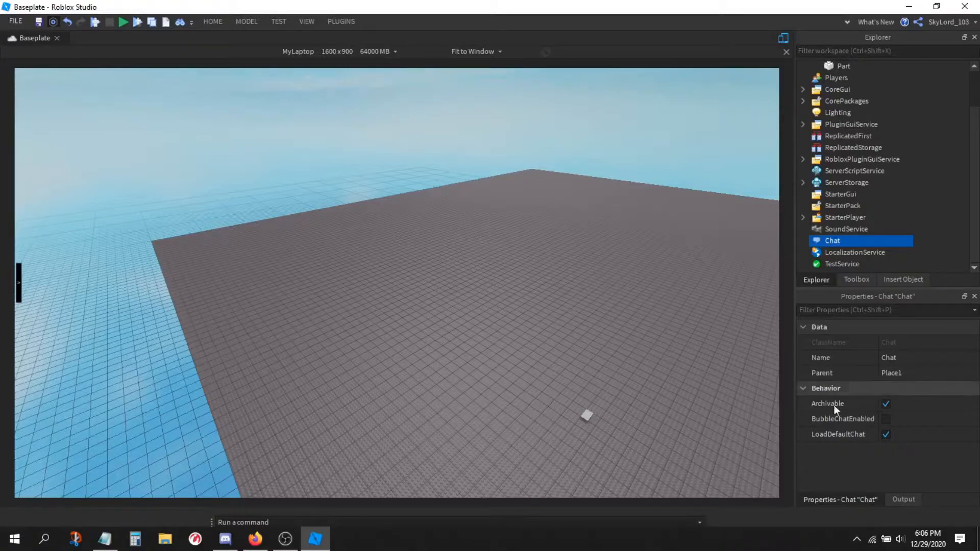
pyautogui.click(885, 434)
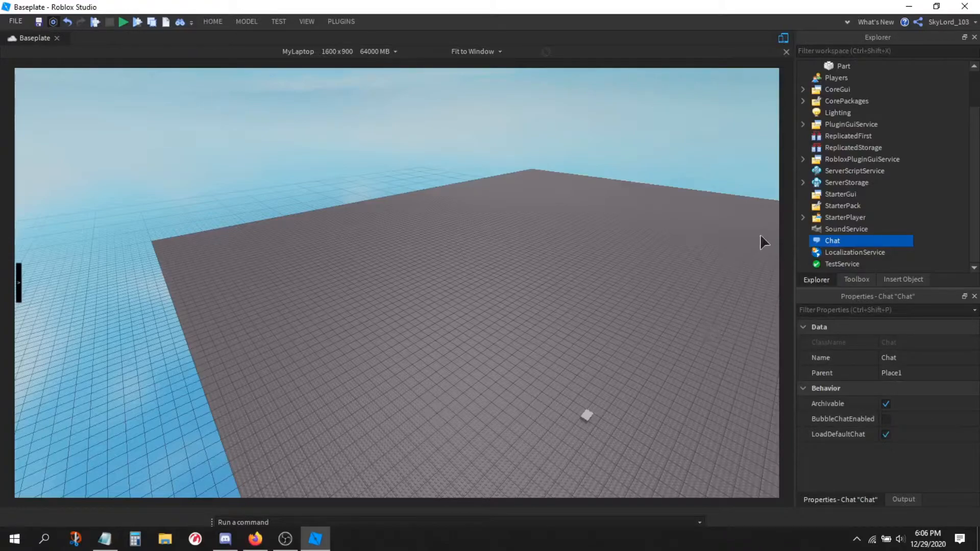
# Step: Examine the properties of LocalizationService and the full property list of TestService
pyautogui.click(831, 254)
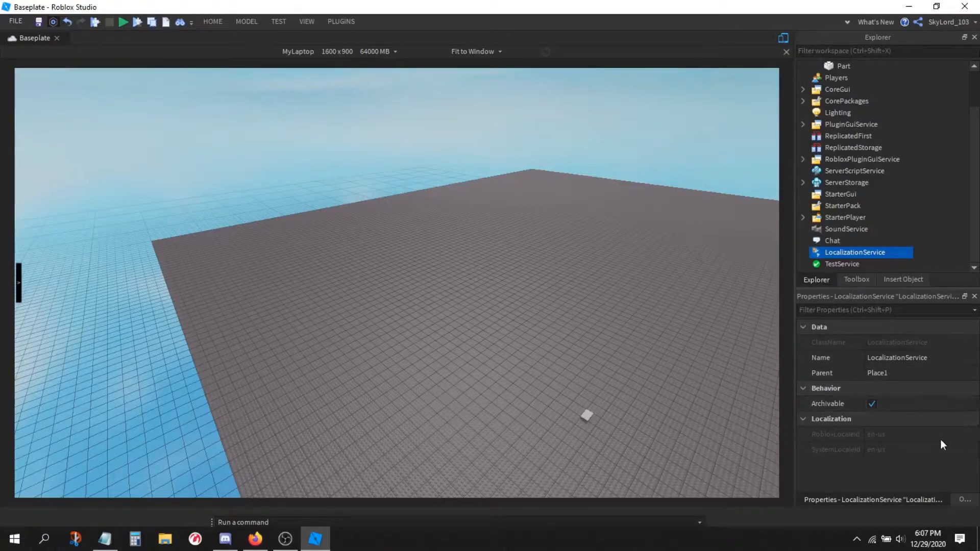
pyautogui.click(824, 263)
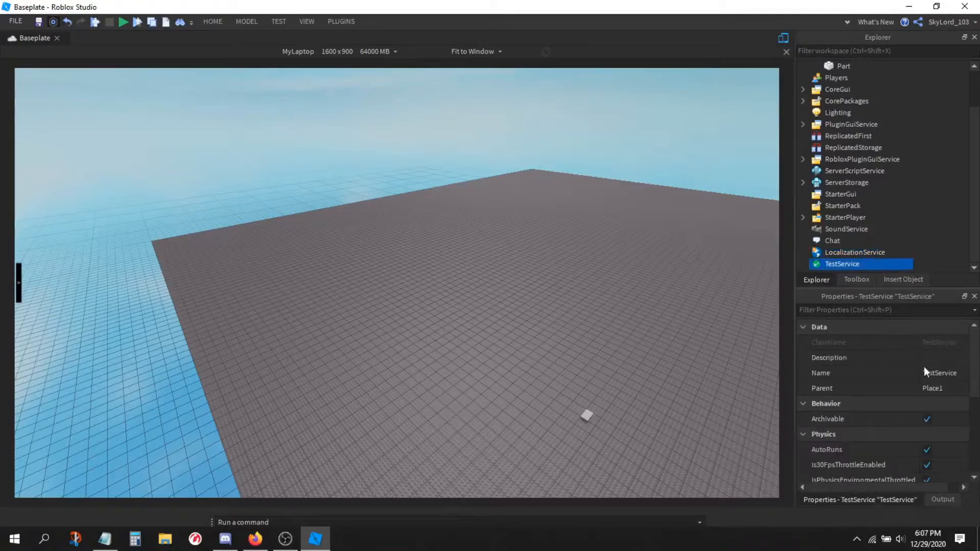
pyautogui.scroll(-4, 896, 418)
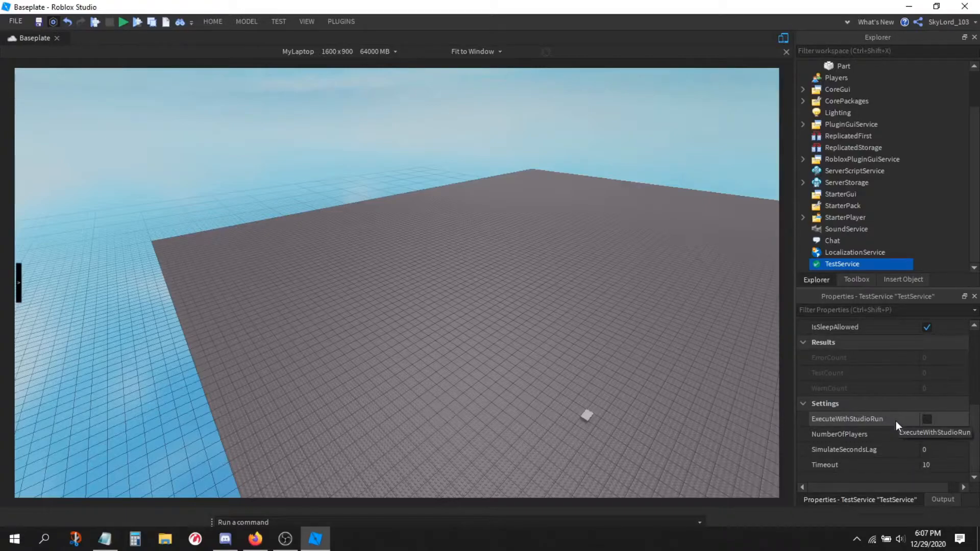
pyautogui.scroll(5, 886, 385)
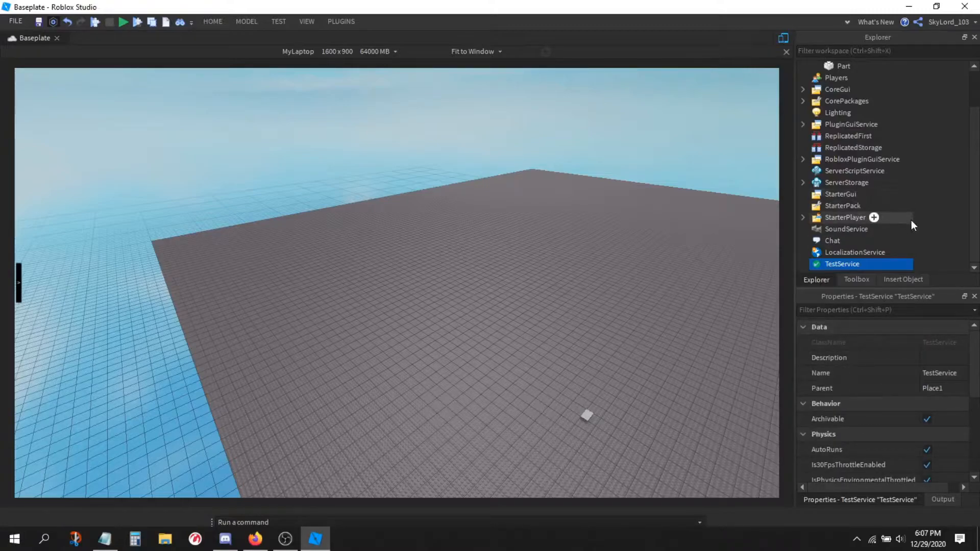
pyautogui.scroll(2, 910, 219)
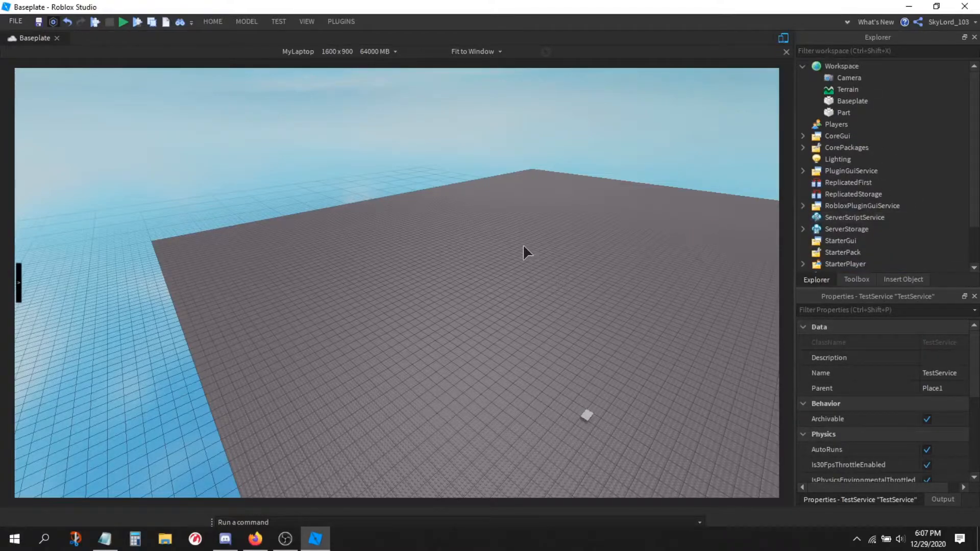
# Step: Inspect the Part on the baseplate up close, select it in the Workspace and clear the selection
pyautogui.moveTo(525, 245); pyautogui.dragTo(523, 244, button='right')
pyautogui.press('w')
pyautogui.press('d')
pyautogui.press('q')
pyautogui.press('w')
pyautogui.press('d')
pyautogui.press('q')
pyautogui.press('e')
pyautogui.press('q')
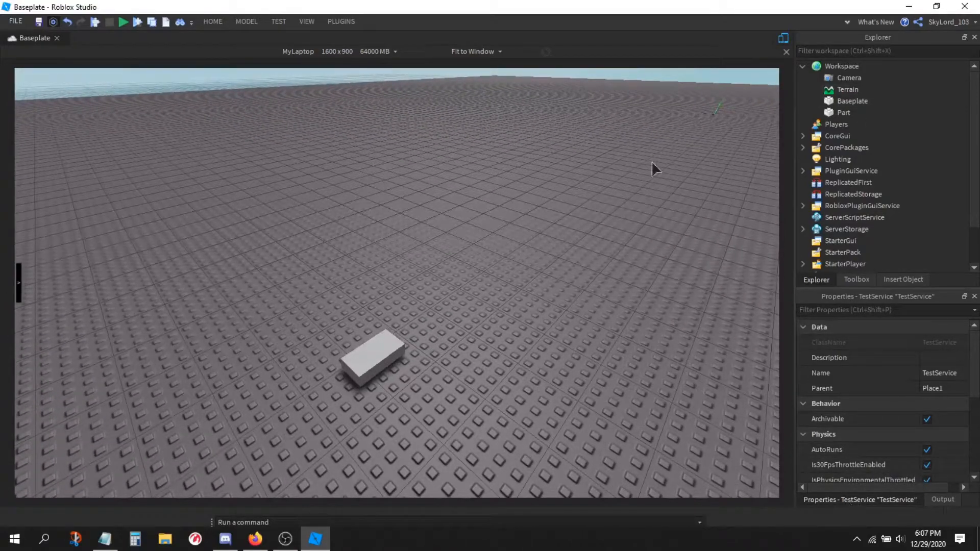
pyautogui.click(826, 110)
pyautogui.click(618, 173)
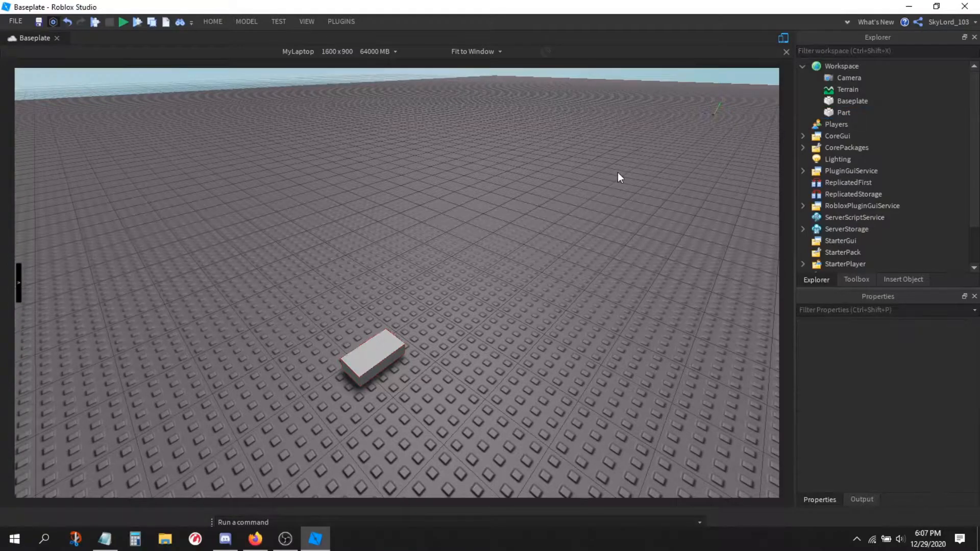
# Step: Select the Part on the baseplate and move it onto Workspace in the Explorer
pyautogui.moveTo(618, 173); pyautogui.dragTo(617, 173, button='right')
pyautogui.moveTo(617, 173); pyautogui.dragTo(498, 332, button='middle')
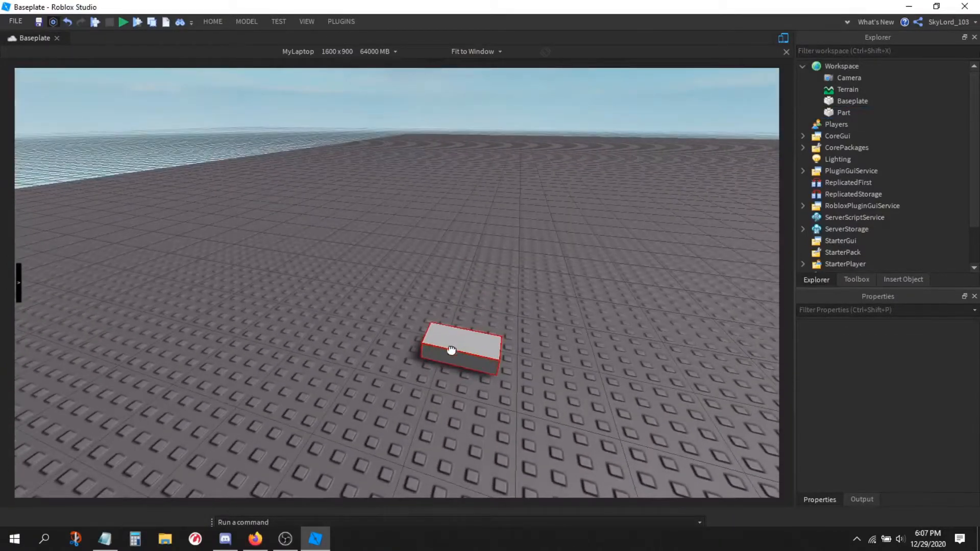
pyautogui.scroll(2, 452, 350)
pyautogui.click(464, 376)
pyautogui.scroll(-2, 463, 376)
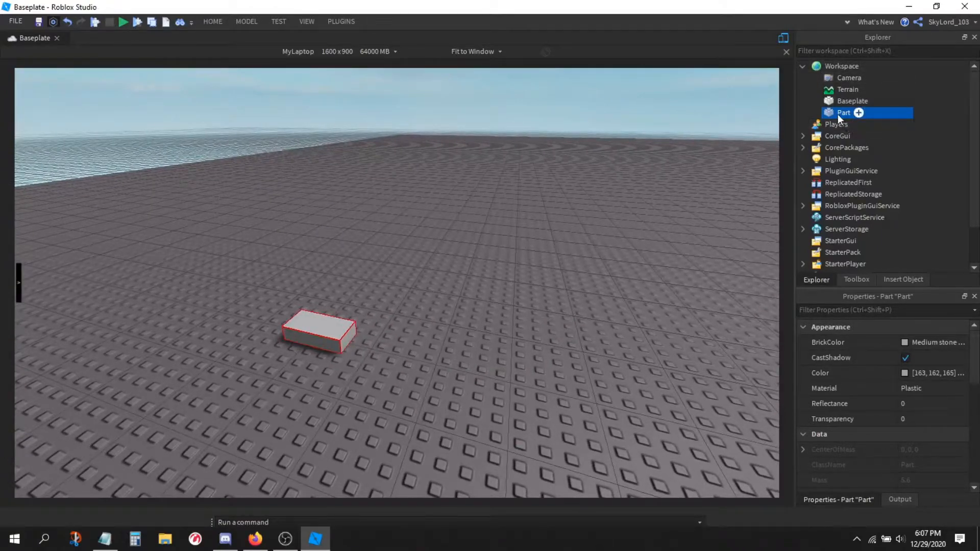
pyautogui.scroll(-3, 578, 233)
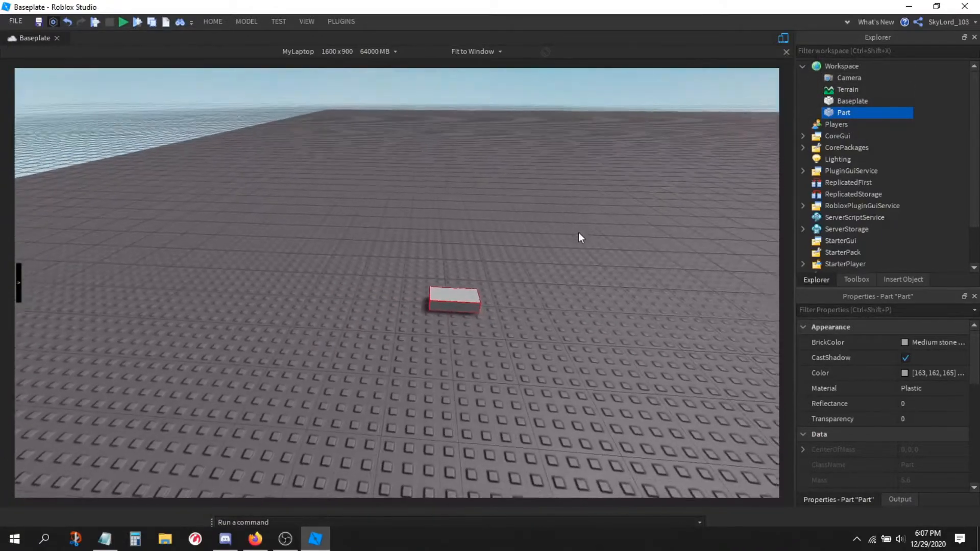
pyautogui.moveTo(837, 111); pyautogui.dragTo(825, 70)
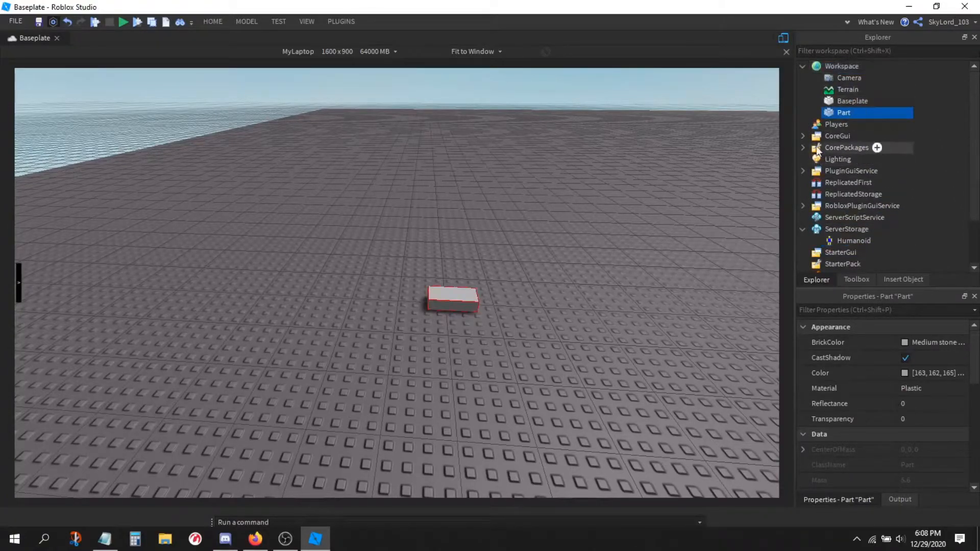
# Step: Examine the Part on the baseplate from different angles and distances
pyautogui.moveTo(608, 185); pyautogui.dragTo(613, 185, button='right')
pyautogui.press('q')
pyautogui.press('w')
pyautogui.press('s')
pyautogui.press('e')
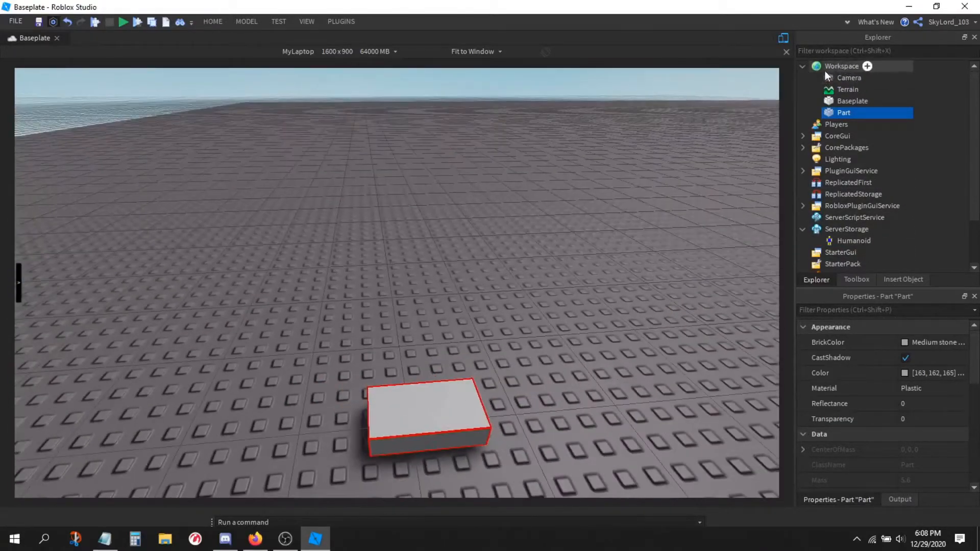
pyautogui.moveTo(530, 203); pyautogui.dragTo(542, 207, button='right')
pyautogui.press('a')
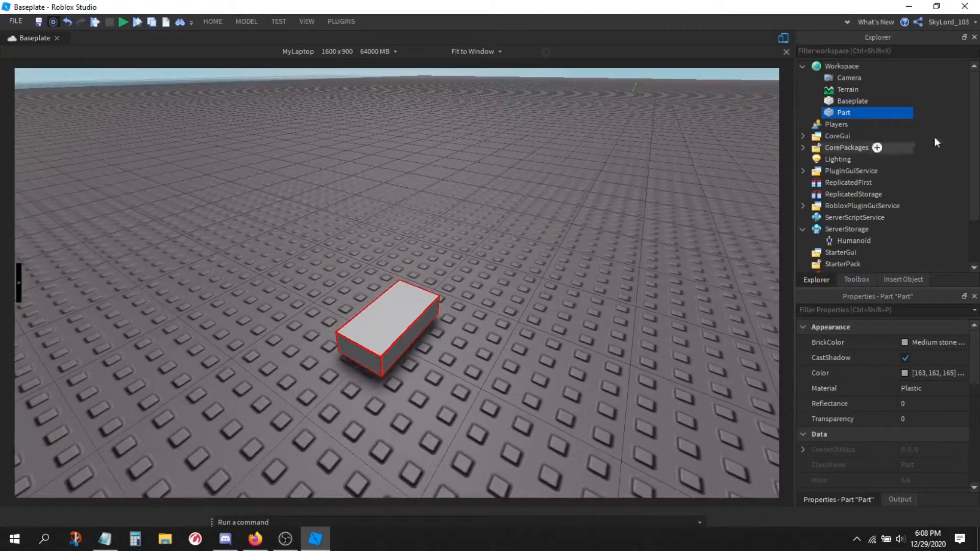
pyautogui.scroll(-5, 612, 171)
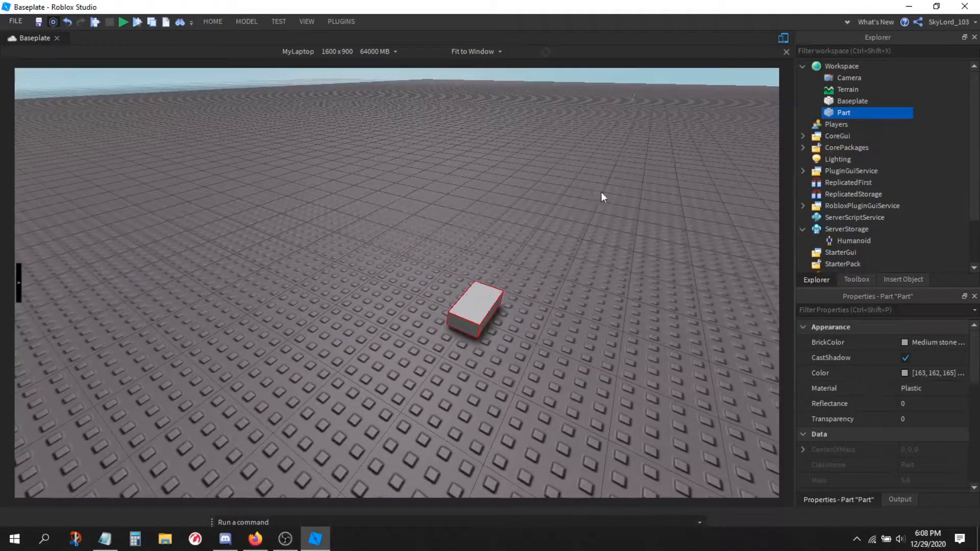
pyautogui.scroll(3, 603, 196)
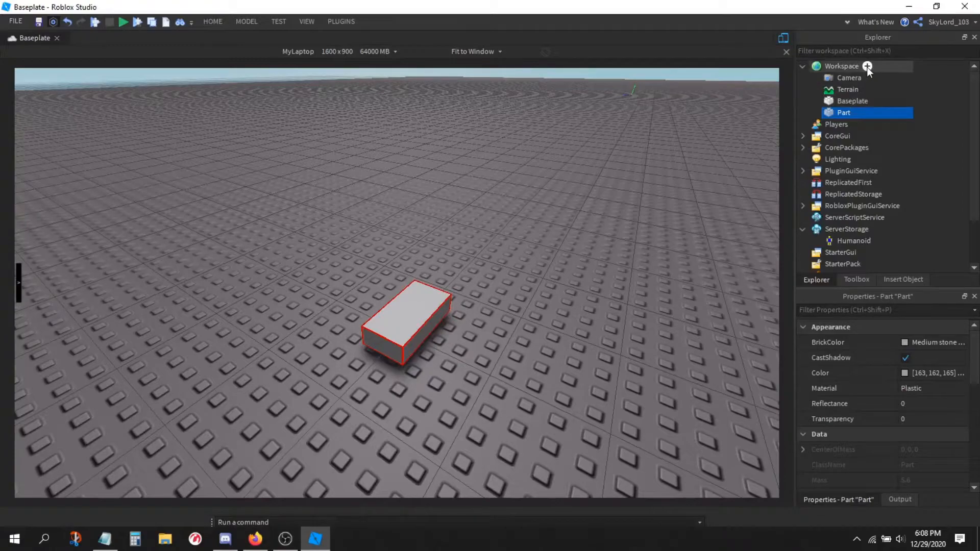
# Step: Insert a second Part into Workspace beside the existing one and delete it again
pyautogui.click(867, 66)
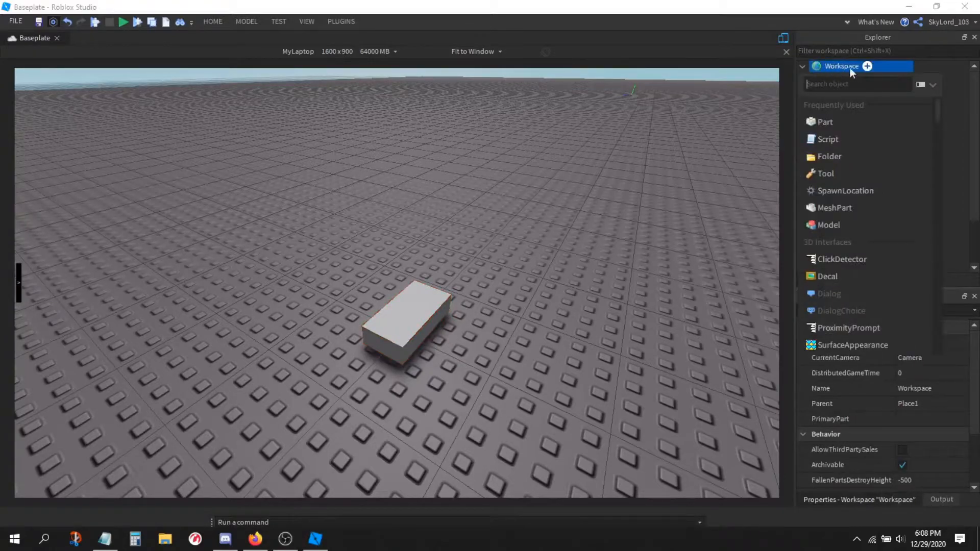
pyautogui.write('Part')
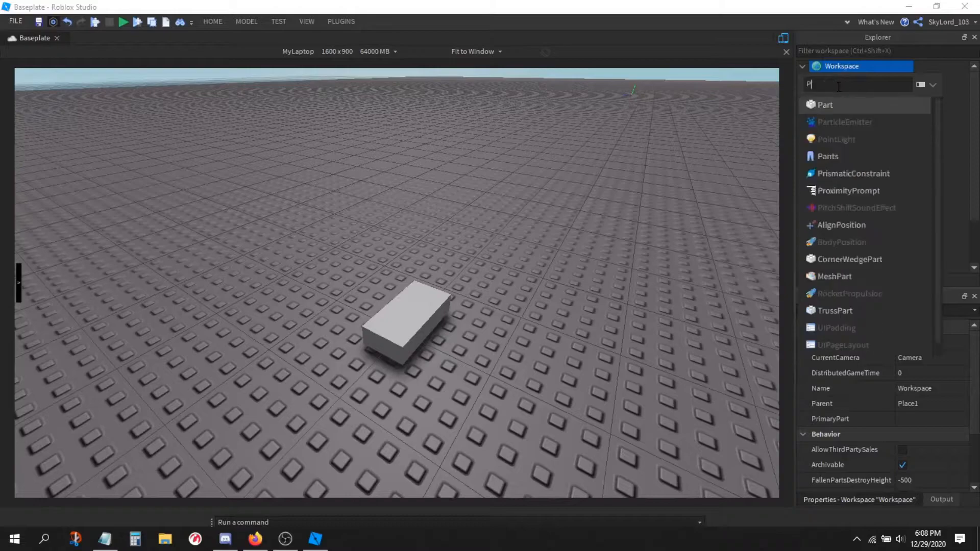
pyautogui.press('BackSpace')
pyautogui.press('BackSpace')
pyautogui.press('BackSpace')
pyautogui.press('BackSpace')
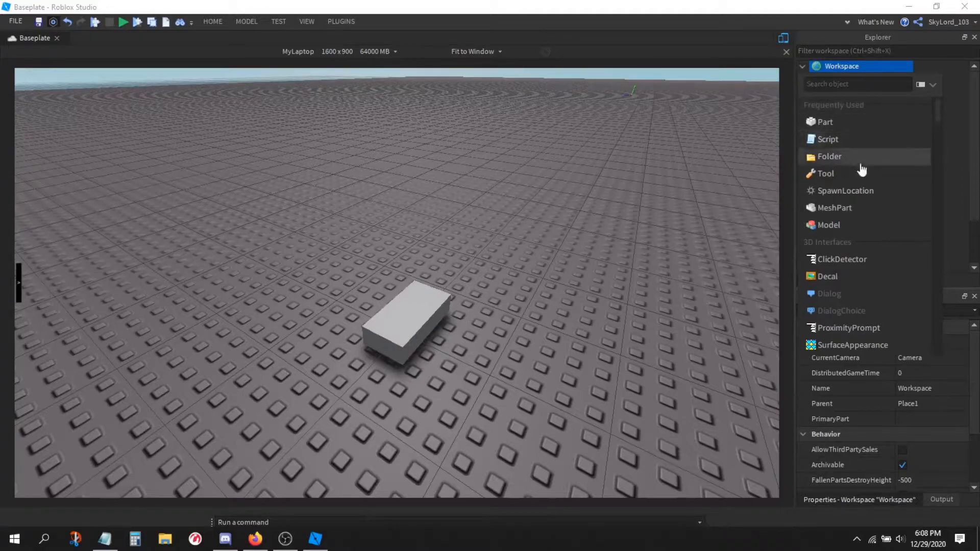
pyautogui.click(824, 125)
pyautogui.moveTo(313, 276); pyautogui.dragTo(514, 320)
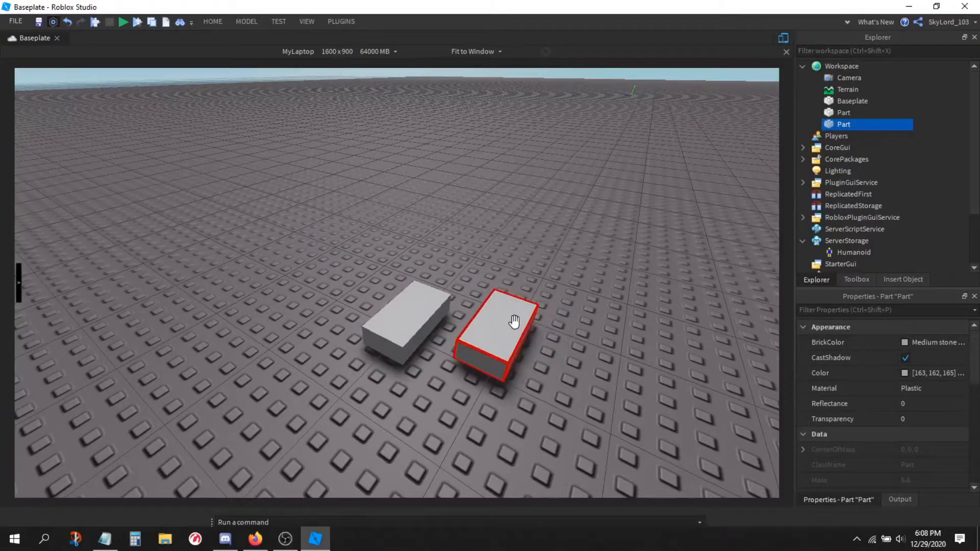
pyautogui.press('Delete')
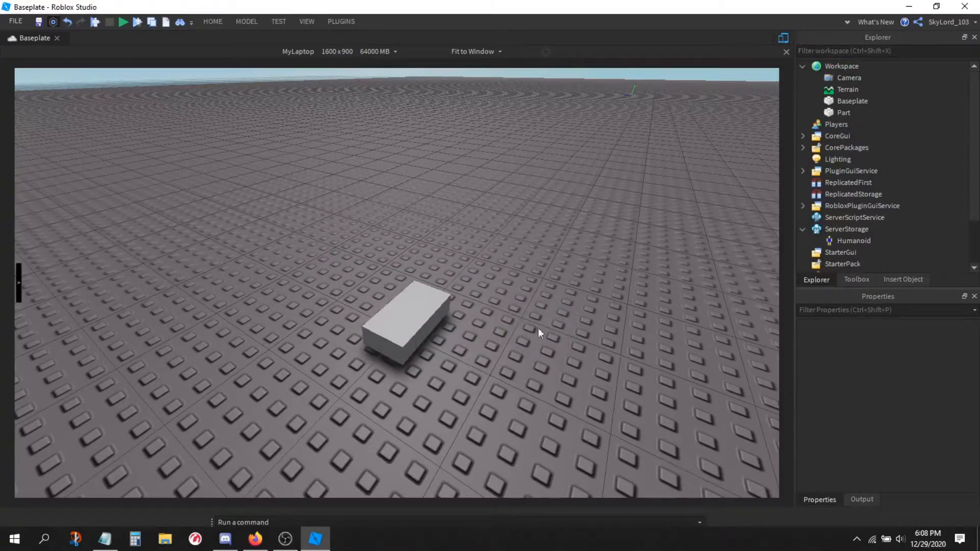
# Step: Select the remaining Part, enlarge its property list and examine its Appearance, Data, Behavior and Part properties
pyautogui.click(432, 328)
pyautogui.moveTo(480, 322); pyautogui.dragTo(491, 322, button='right')
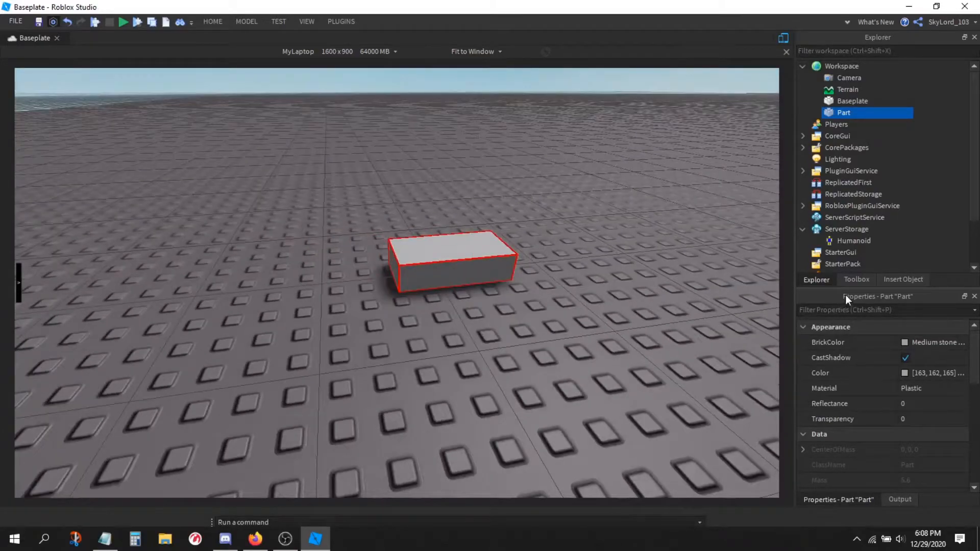
pyautogui.moveTo(845, 288); pyautogui.dragTo(845, 237)
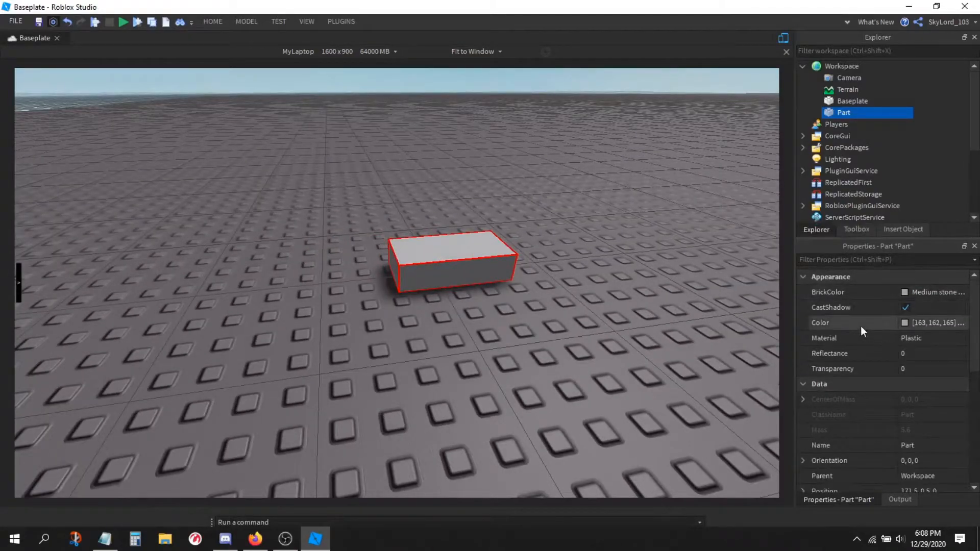
pyautogui.click(306, 22)
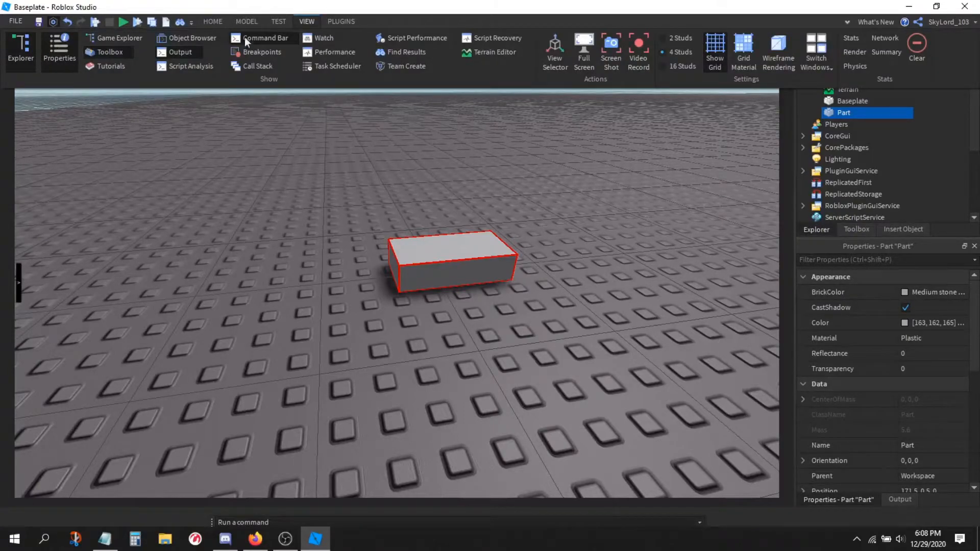
pyautogui.click(305, 21)
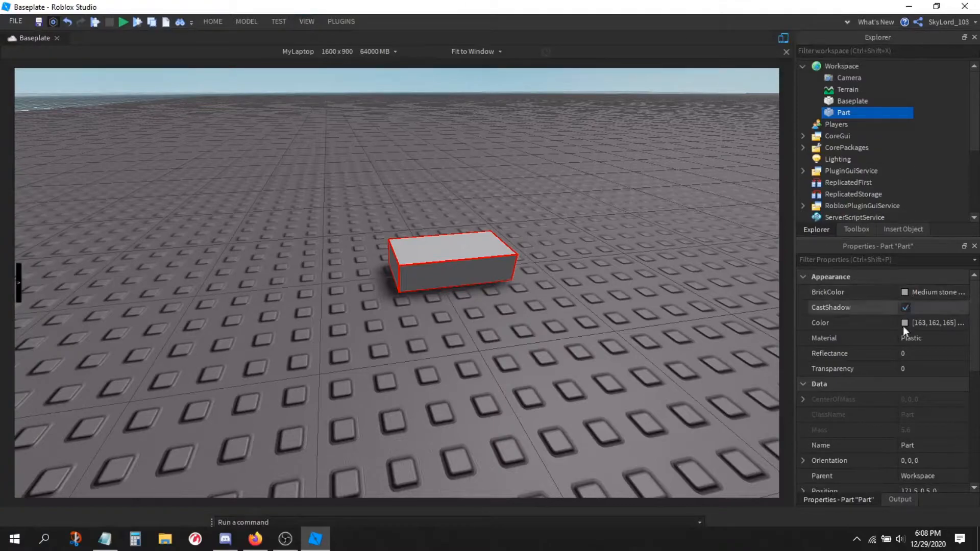
pyautogui.scroll(-3, 881, 332)
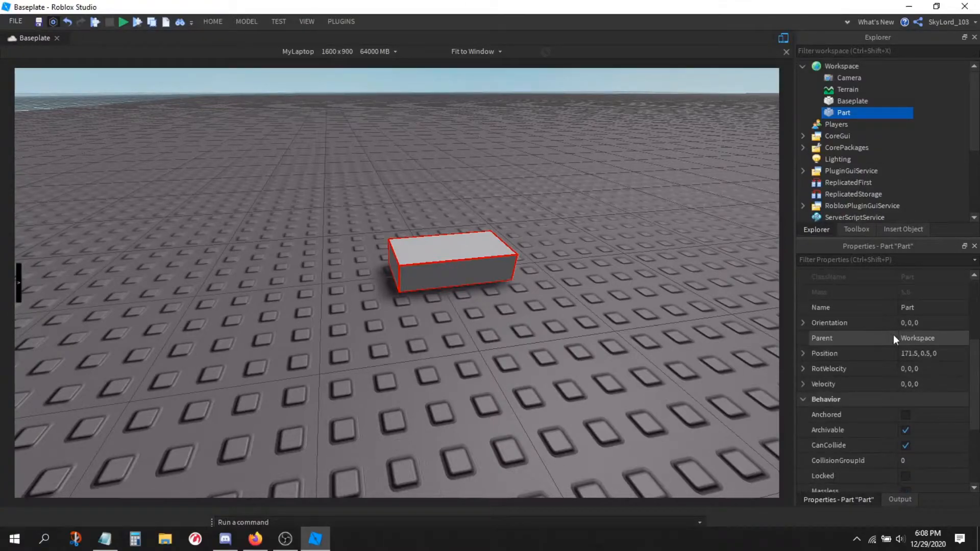
pyautogui.scroll(-3, 892, 334)
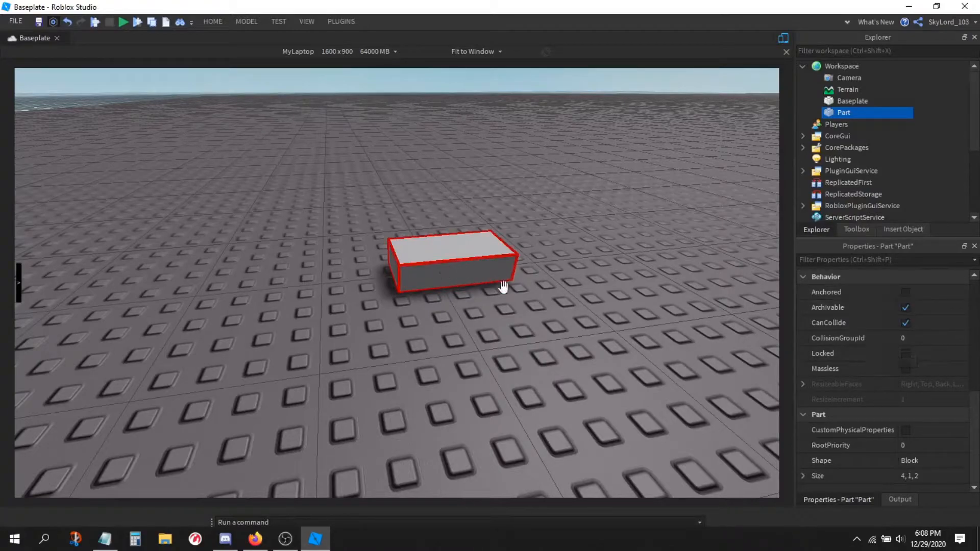
pyautogui.scroll(5, 875, 402)
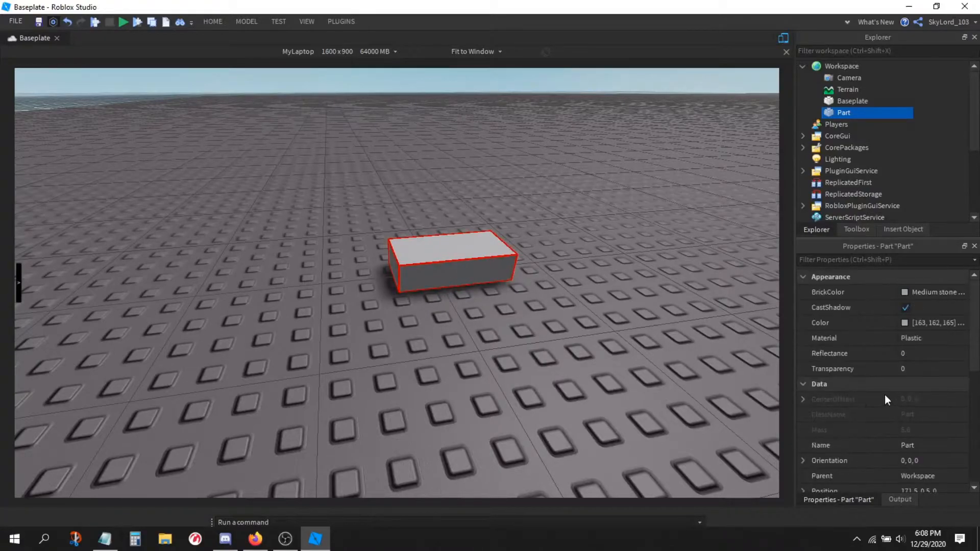
pyautogui.moveTo(891, 400)
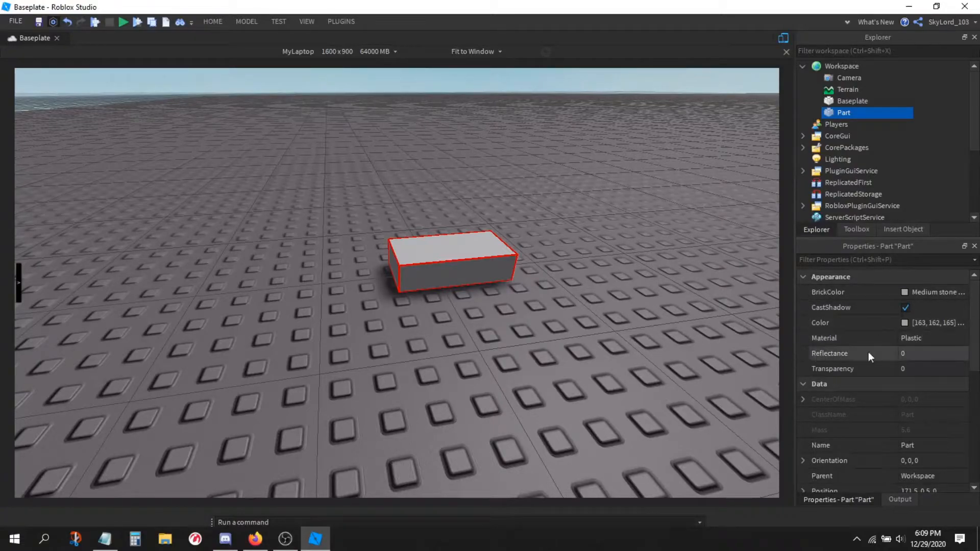
# Step: Set the Part's BrickColor to Lime green
pyautogui.click(908, 293)
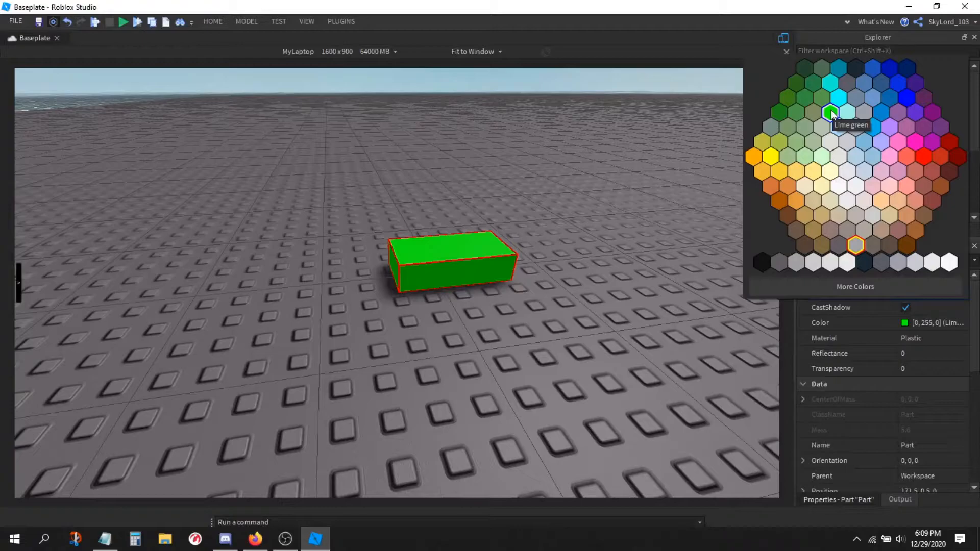
pyautogui.click(831, 109)
pyautogui.scroll(10, 609, 275)
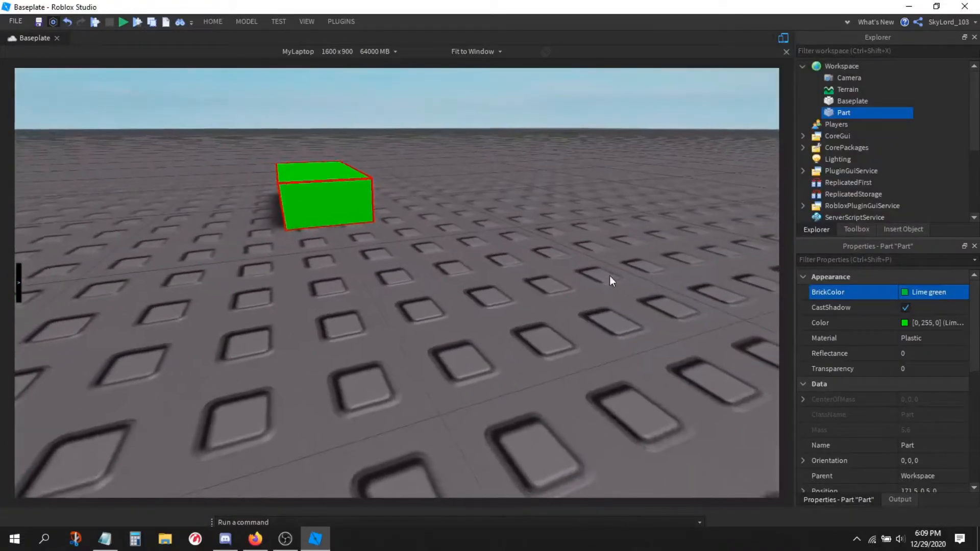
# Step: Relocate the green Part on the baseplate and raise it into the air with the Move tool
pyautogui.moveTo(611, 276); pyautogui.dragTo(948, 393, button='right')
pyautogui.press('s')
pyautogui.press('w')
pyautogui.press('s')
pyautogui.moveTo(500, 318); pyautogui.dragTo(553, 245)
pyautogui.hotkey('ctrl', '3')
pyautogui.hotkey('ctrl', '1')
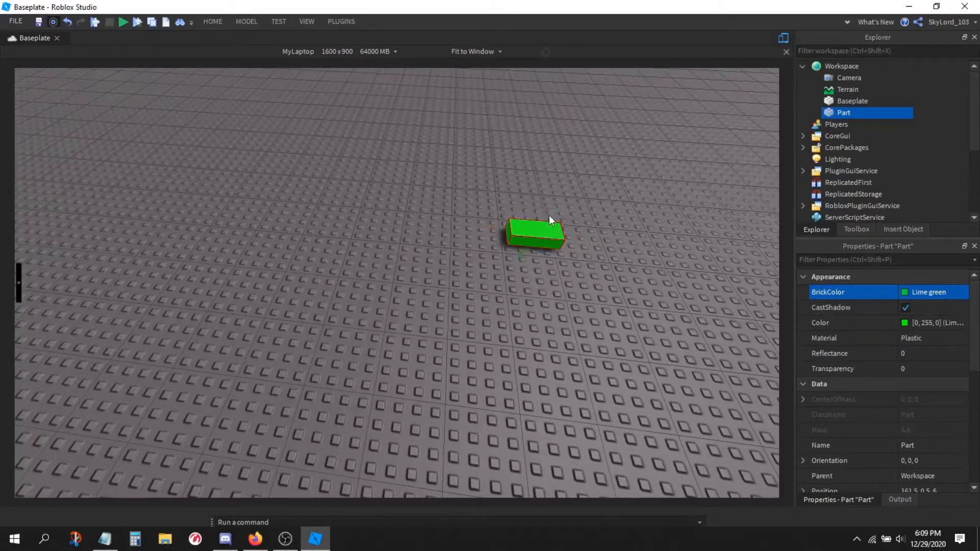
pyautogui.hotkey('ctrl', '2')
pyautogui.moveTo(549, 212); pyautogui.dragTo(587, 165)
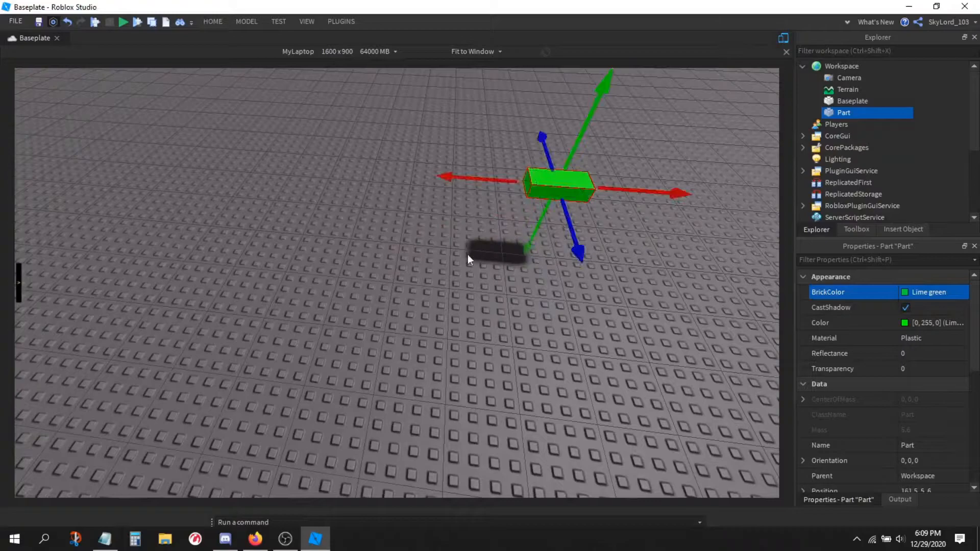
# Step: Turn off CastShadow for the floating Part, check the ground beneath it, and turn CastShadow back on
pyautogui.click(906, 307)
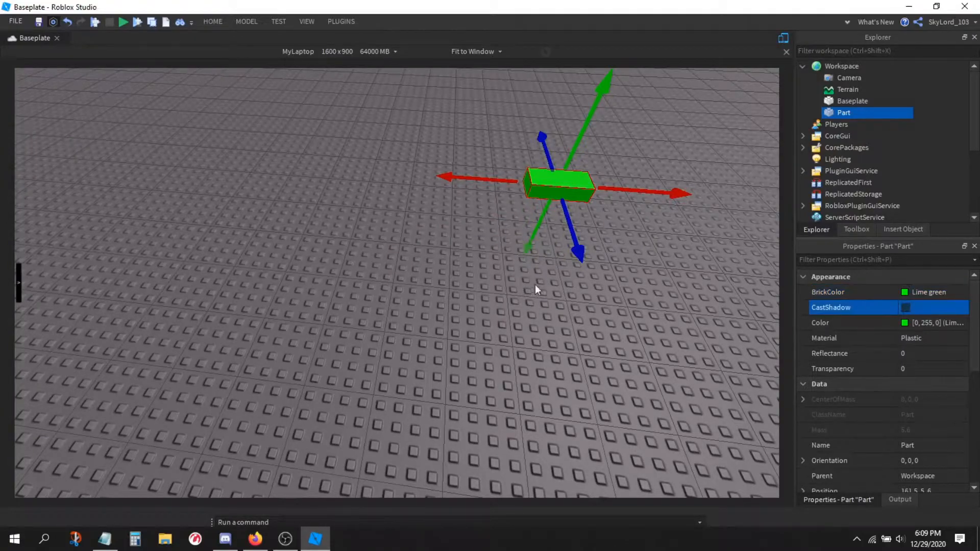
pyautogui.moveTo(534, 286); pyautogui.dragTo(490, 274, button='middle')
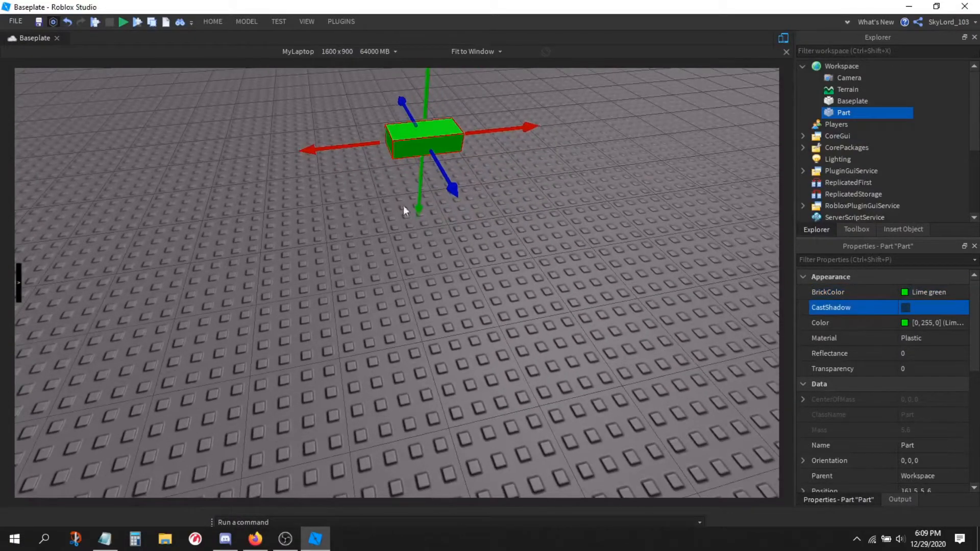
pyautogui.click(905, 307)
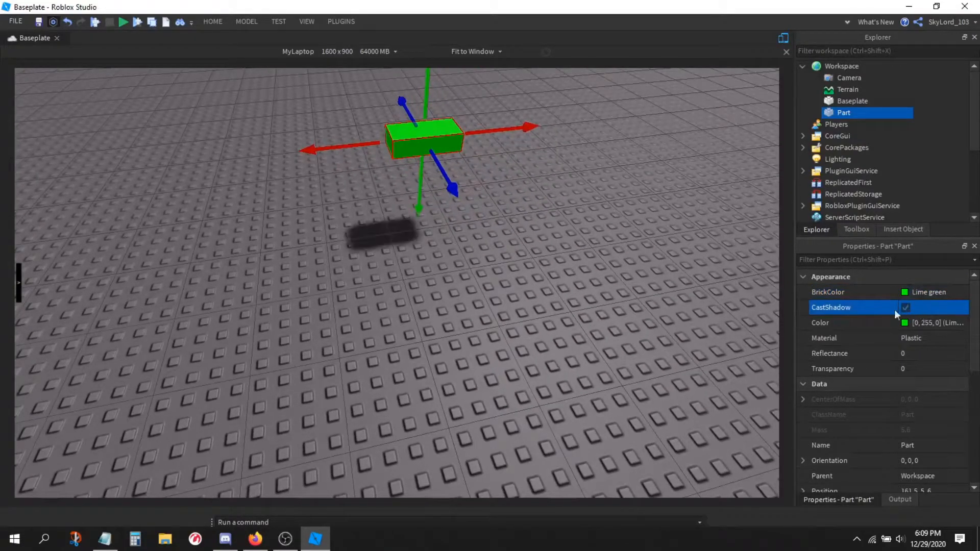
# Step: Reselect the floating green Part and examine its Plastic surface texture up close
pyautogui.moveTo(611, 295); pyautogui.dragTo(610, 293, button='right')
pyautogui.click(611, 293)
pyautogui.click(435, 225)
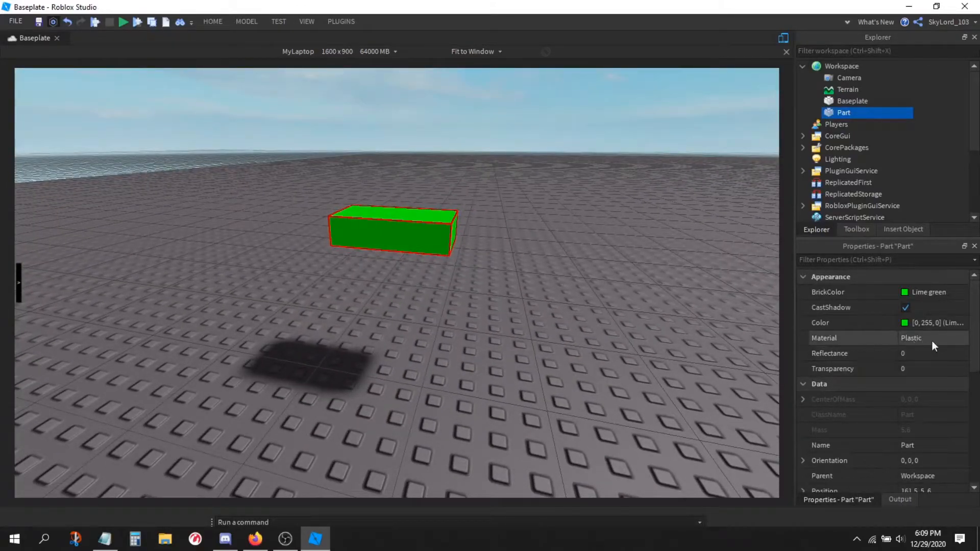
pyautogui.press('w')
pyautogui.moveTo(592, 305); pyautogui.dragTo(590, 303, button='right')
pyautogui.press('w')
pyautogui.press('w')
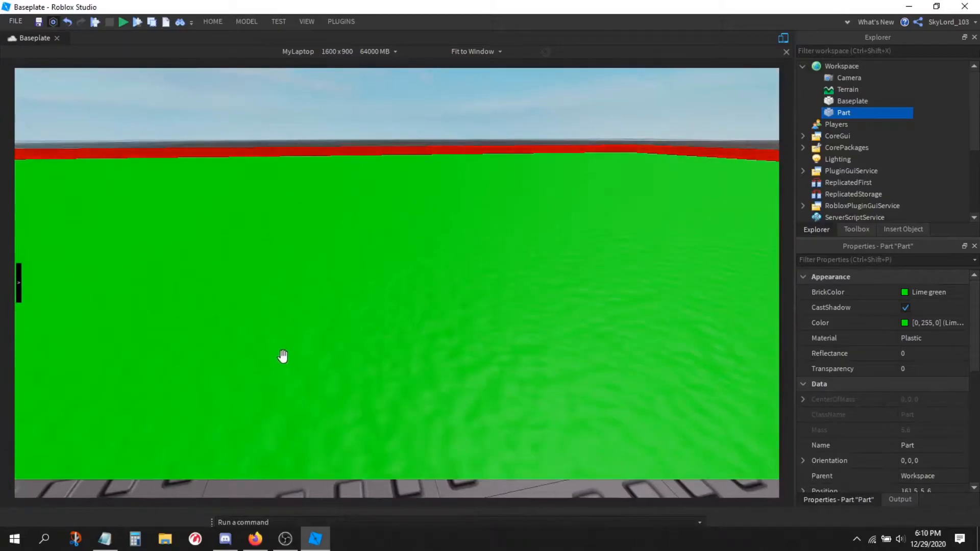
# Step: Try different materials on the Part, including Concrete and Cobblestone
pyautogui.click(933, 340)
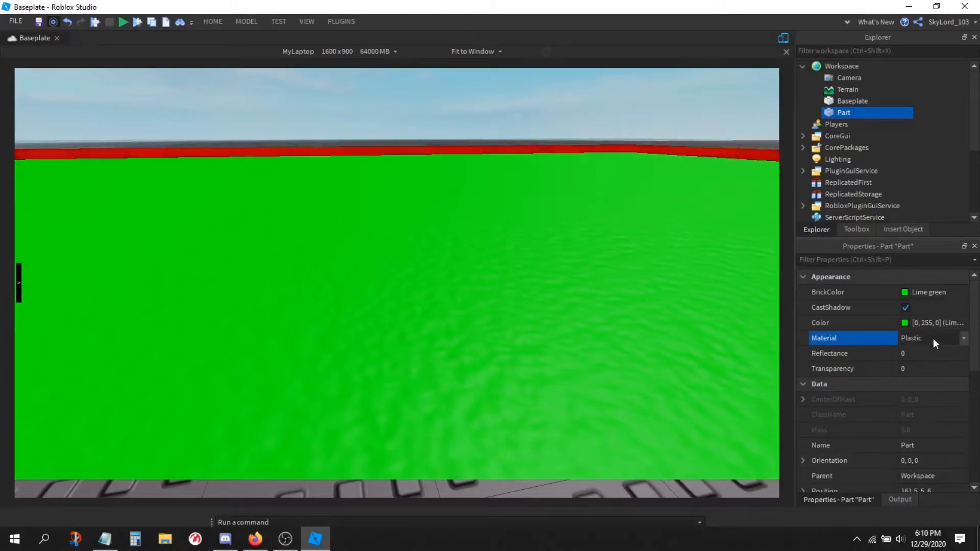
pyautogui.click(933, 339)
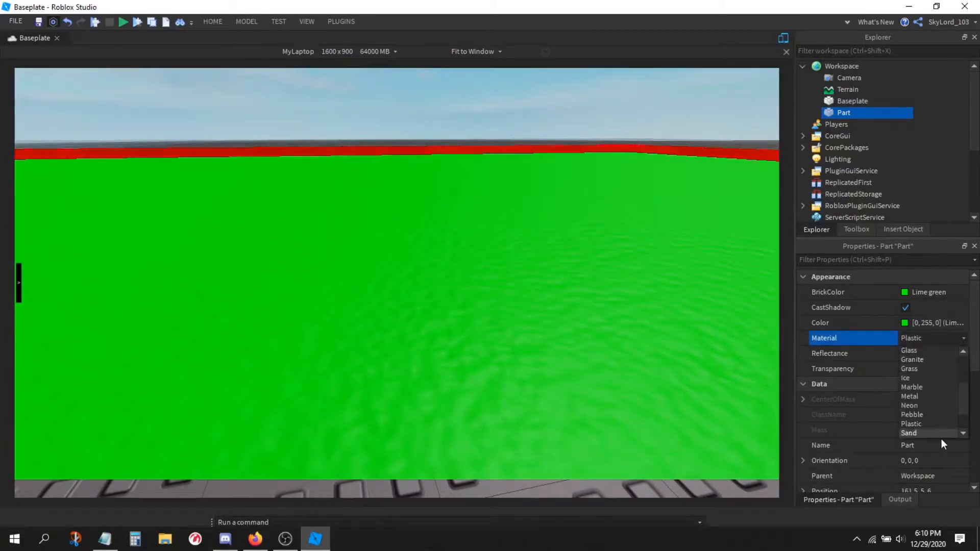
pyautogui.click(931, 350)
pyautogui.scroll(-5, 526, 260)
pyautogui.moveTo(527, 260)
pyautogui.mouseDown(button='right')
pyautogui.moveTo(519, 259)
pyautogui.moveTo(528, 261)
pyautogui.mouseUp(button='right')
pyautogui.click(923, 336)
pyautogui.click(927, 368)
pyautogui.click(918, 338)
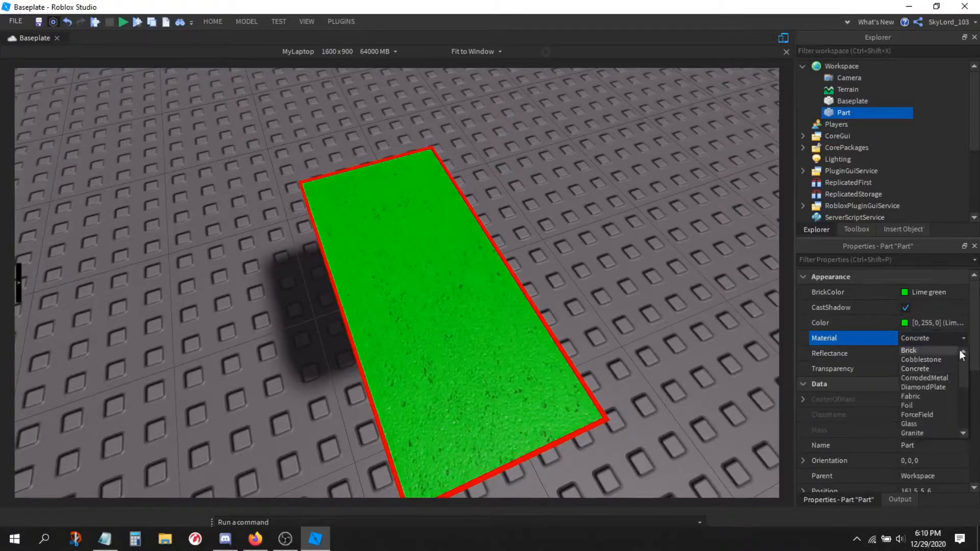
pyautogui.click(940, 362)
# Step: Set the Part's Material to Wood
pyautogui.click(921, 339)
pyautogui.scroll(-4, 918, 401)
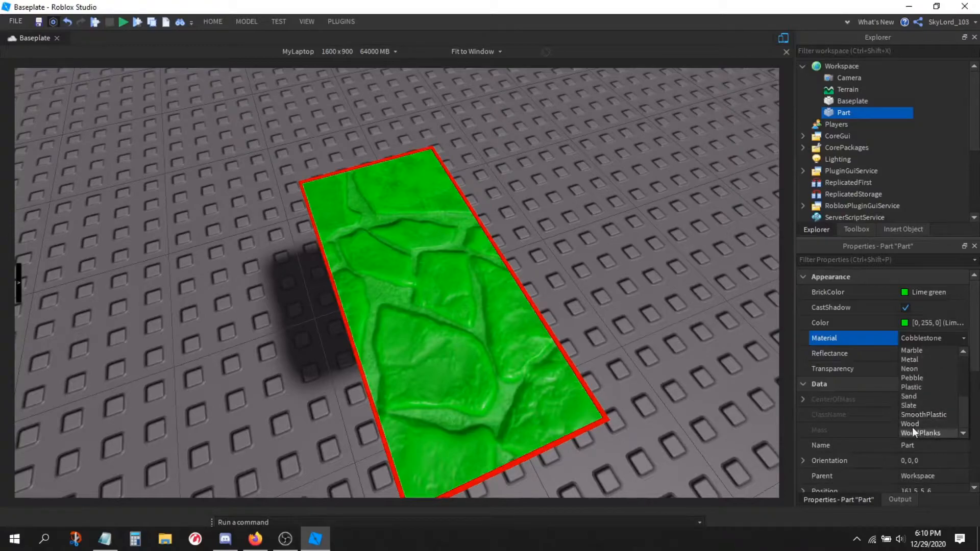
pyautogui.click(911, 425)
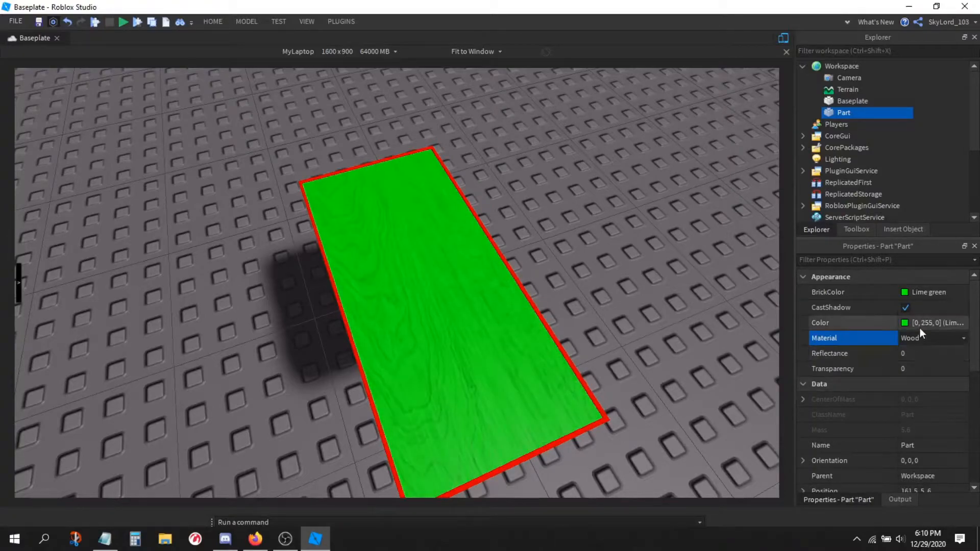
# Step: Set the Part's Color to RGB 255, 100, 0 and view the recoloured wood from another angle
pyautogui.click(860, 325)
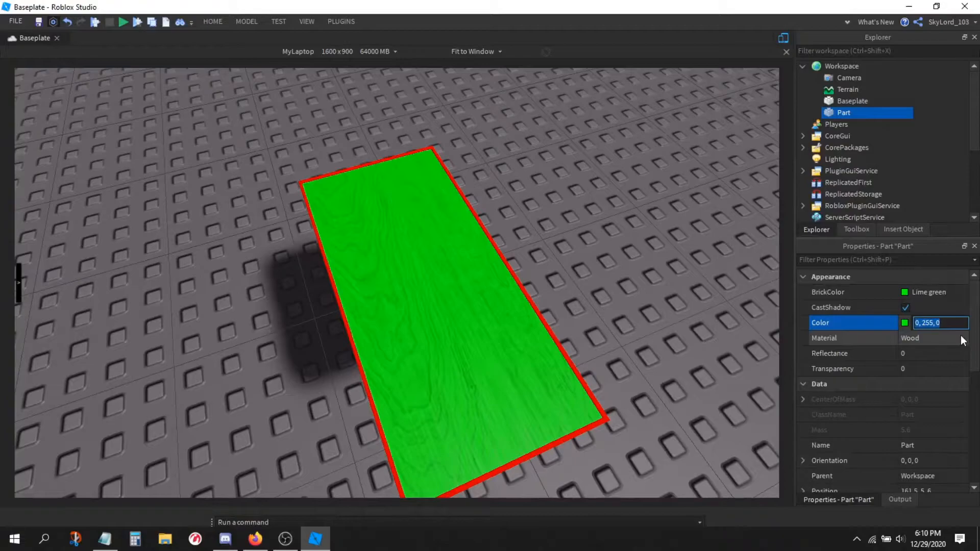
pyautogui.write('255,')
pyautogui.write('100,0')
pyautogui.press('Return')
pyautogui.moveTo(639, 318); pyautogui.dragTo(973, 350, button='right')
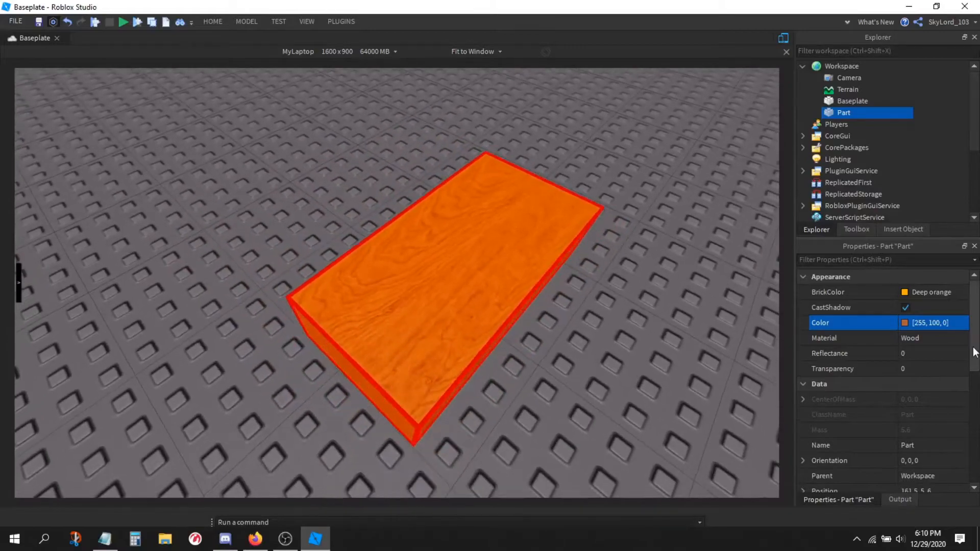
pyautogui.moveTo(609, 344); pyautogui.dragTo(609, 344, button='right')
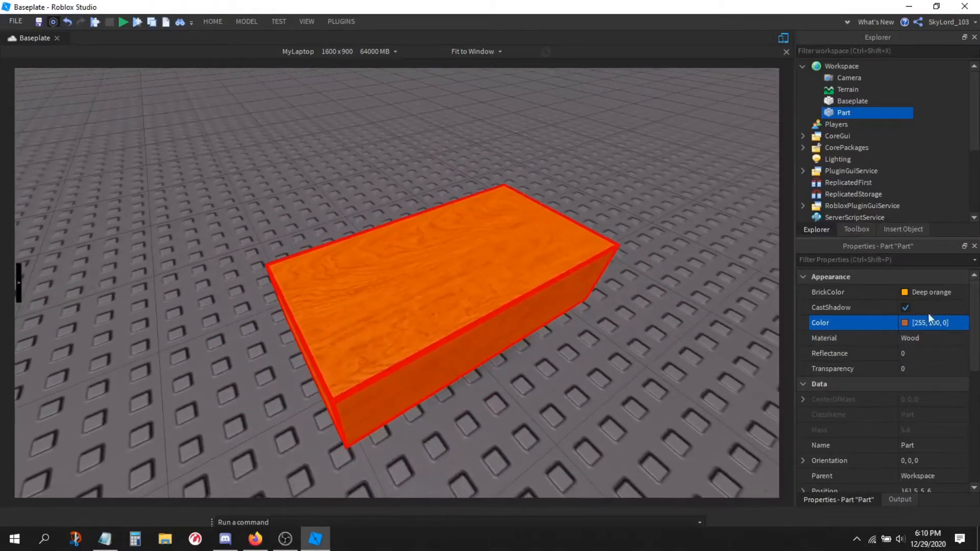
# Step: Set the Part's Material to Ice
pyautogui.click(917, 339)
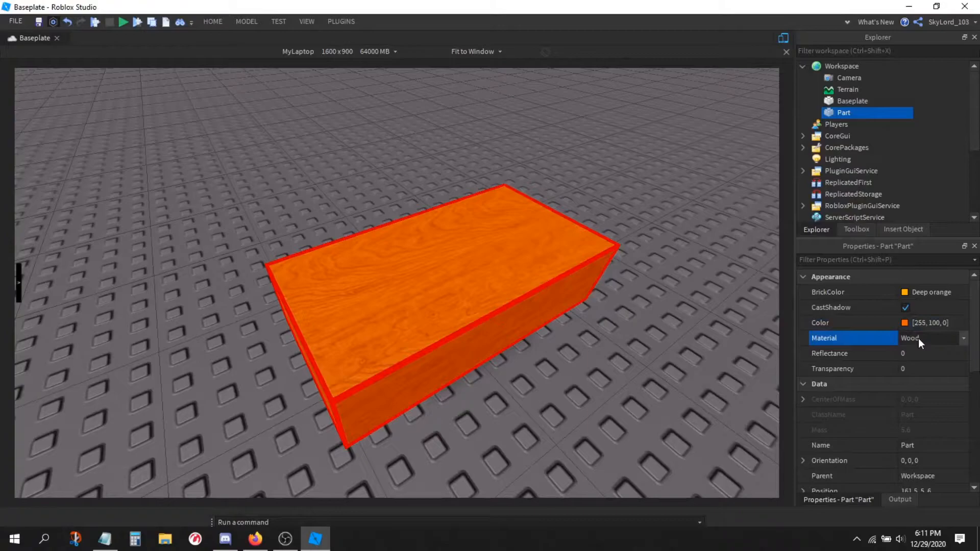
pyautogui.press('i')
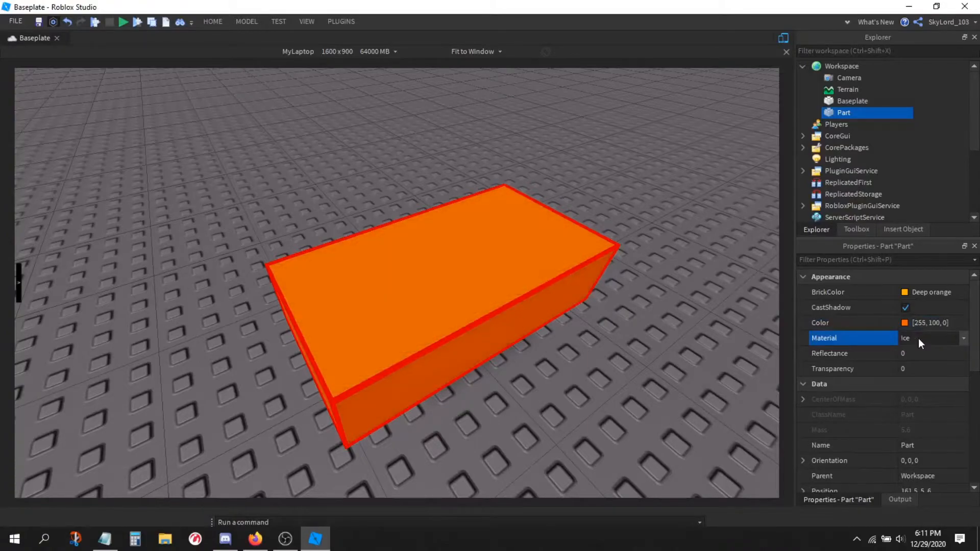
pyautogui.press('Return')
pyautogui.click(904, 323)
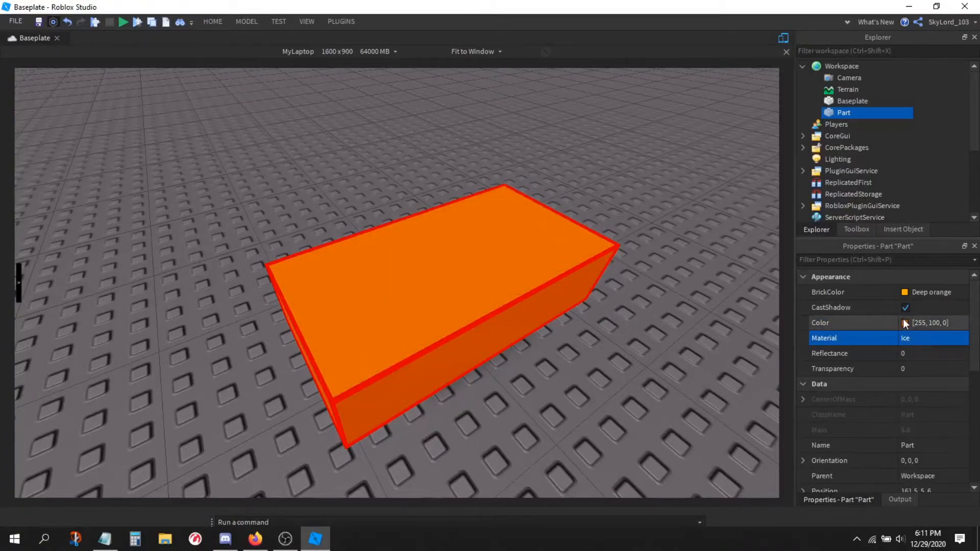
pyautogui.click(539, 170)
pyautogui.moveTo(539, 170); pyautogui.dragTo(527, 168)
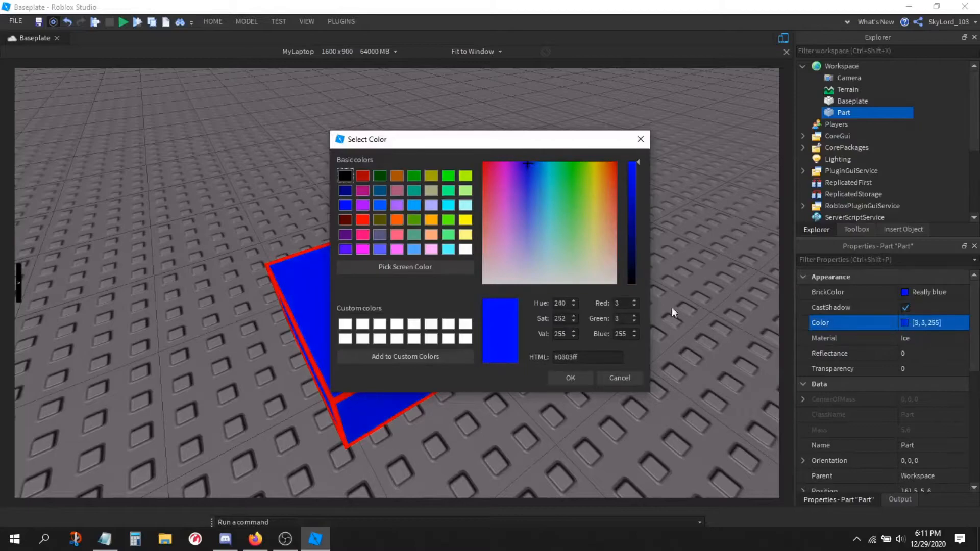
pyautogui.click(623, 380)
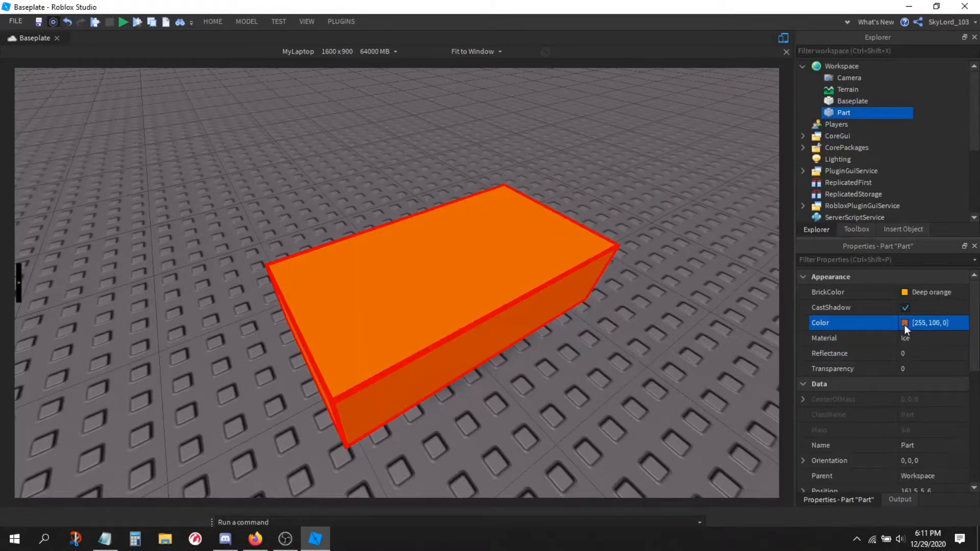
pyautogui.click(904, 292)
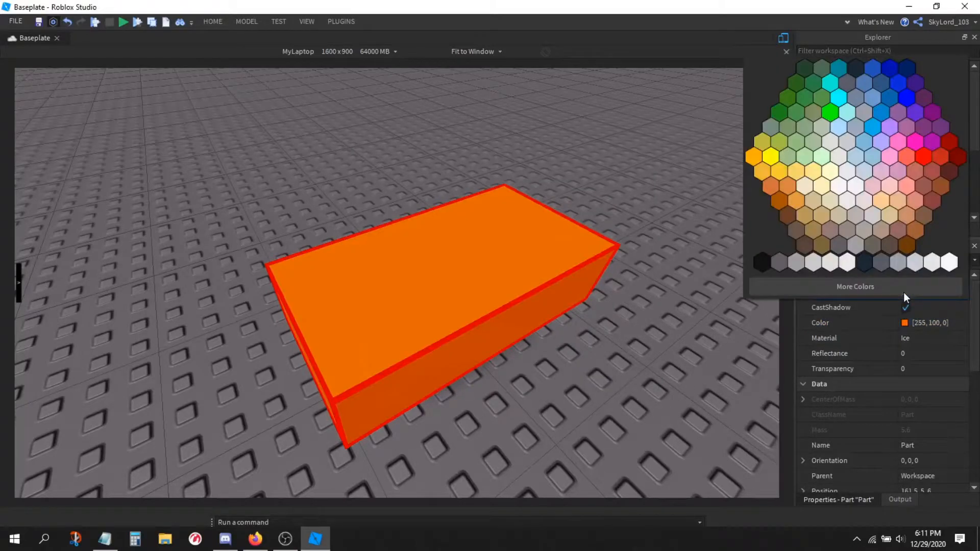
pyautogui.click(902, 328)
# Step: Pick orange, RGB 255, 106, 0, as the Part's Color after trying a pastel blue-green
pyautogui.click(905, 323)
pyautogui.moveTo(527, 205); pyautogui.dragTo(560, 240)
pyautogui.click(559, 201)
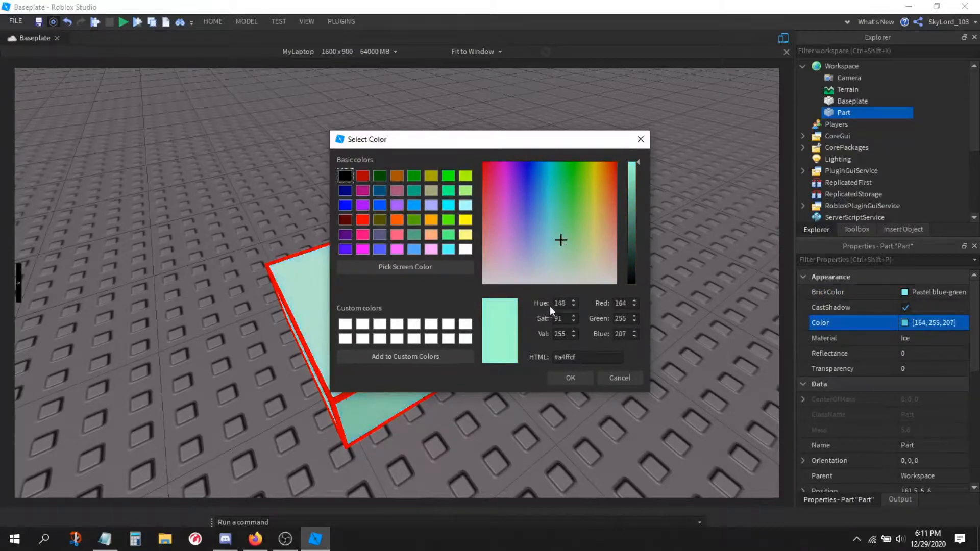
pyautogui.click(592, 358)
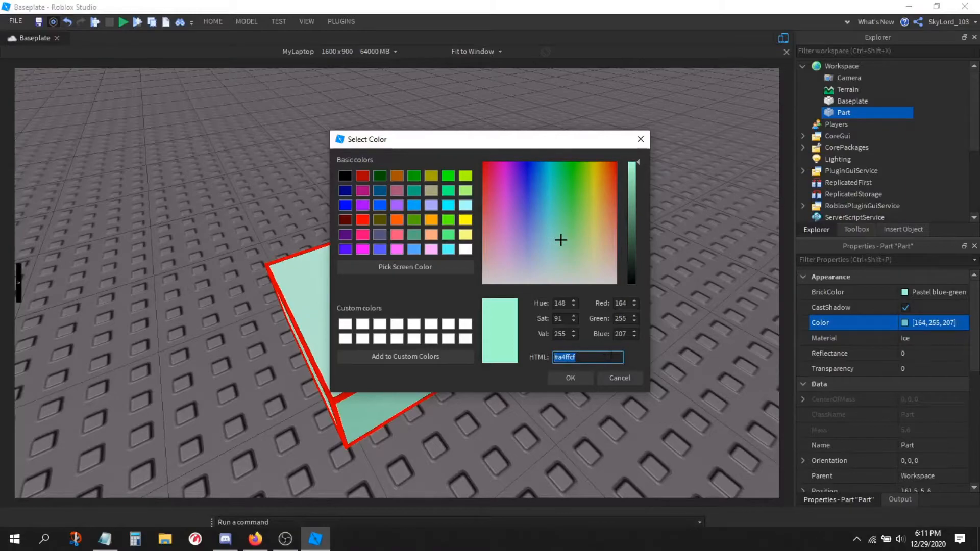
pyautogui.moveTo(578, 207); pyautogui.dragTo(605, 191)
pyautogui.moveTo(480, 147); pyautogui.dragTo(720, 151)
pyautogui.click(782, 189)
pyautogui.moveTo(782, 189); pyautogui.dragTo(848, 160)
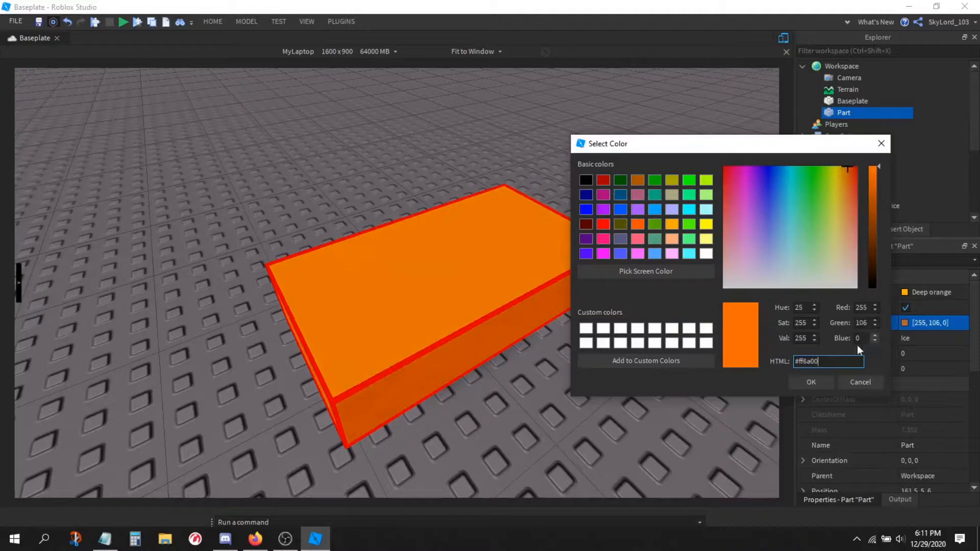
pyautogui.click(831, 385)
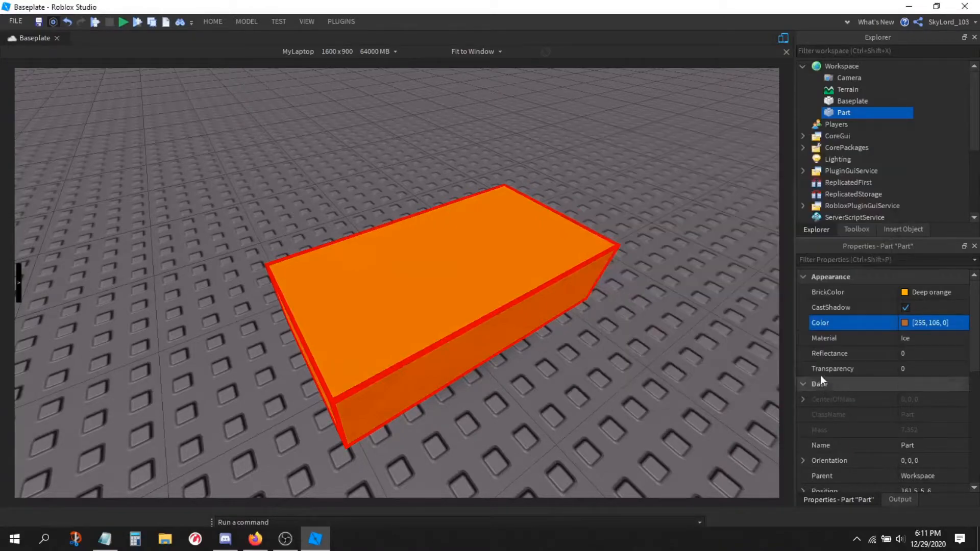
# Step: Change the Part's Color to a strong blue, RGB 29, 0, 255
pyautogui.click(904, 322)
pyautogui.click(570, 187)
pyautogui.click(525, 161)
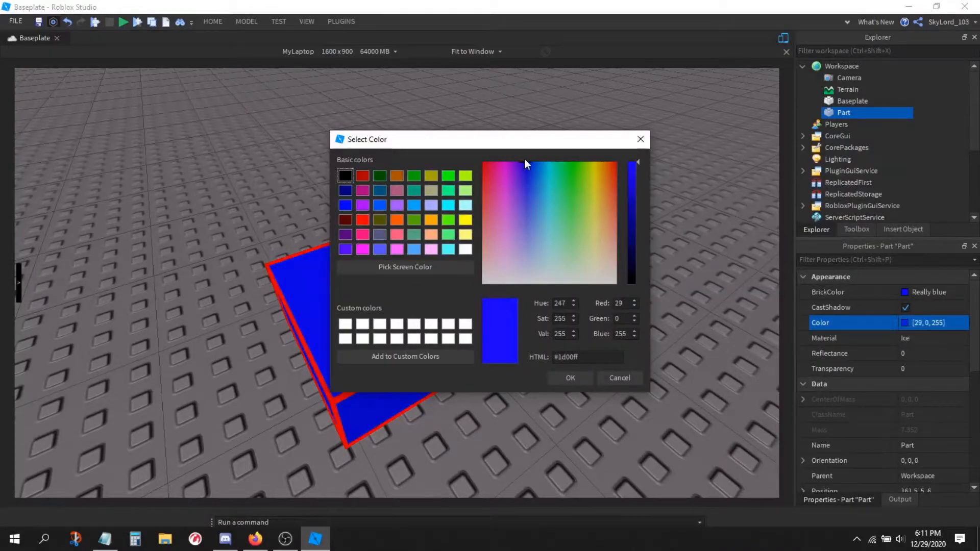
pyautogui.click(587, 381)
pyautogui.moveTo(620, 318); pyautogui.dragTo(620, 321, button='right')
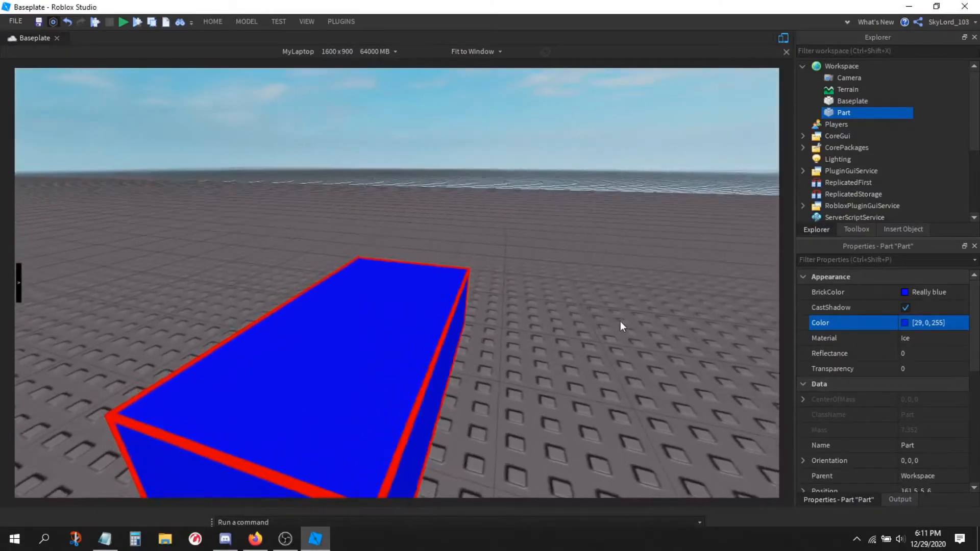
# Step: Change the Part's Color to cyan, RGB 43, 255, 238, and view the icy surface from several angles
pyautogui.click(908, 322)
pyautogui.moveTo(569, 172)
pyautogui.mouseDown()
pyautogui.moveTo(560, 162)
pyautogui.moveTo(544, 171)
pyautogui.moveTo(548, 196)
pyautogui.moveTo(551, 183)
pyautogui.mouseUp()
pyautogui.click(566, 382)
pyautogui.scroll(-3, 566, 381)
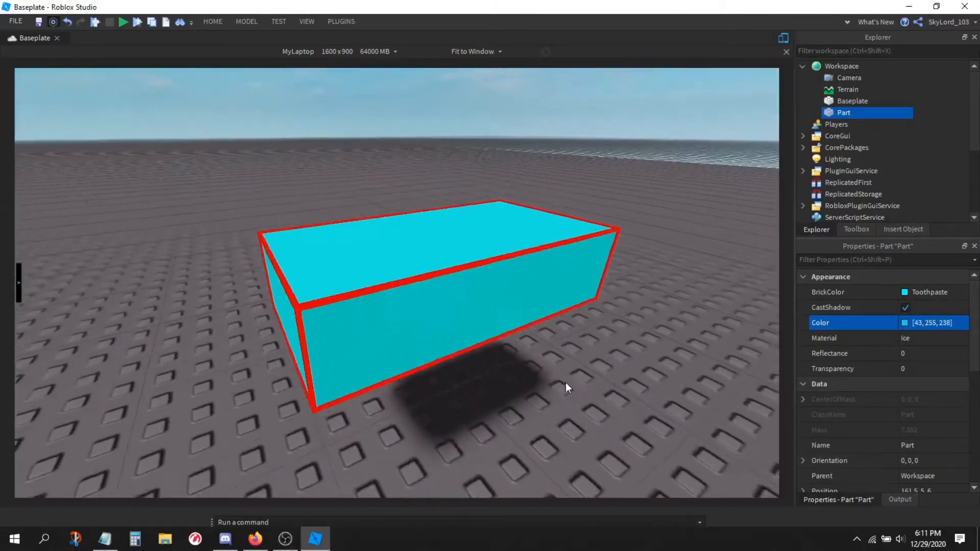
pyautogui.press('q')
pyautogui.press('w')
pyautogui.press('a')
pyautogui.press('e')
pyautogui.press('d')
pyautogui.press('q')
pyautogui.press('s')
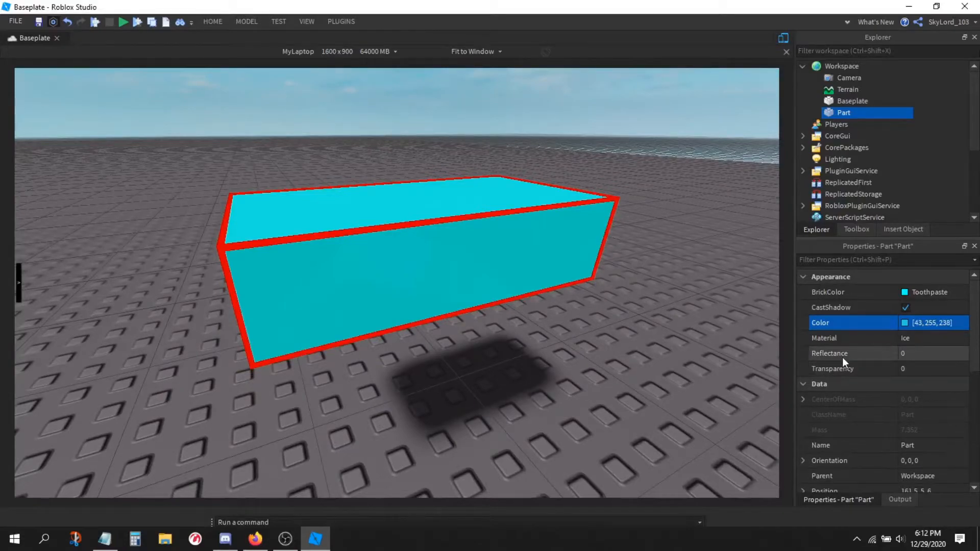
# Step: Set the Part's Reflectance to 1 and inspect the surface
pyautogui.moveTo(842, 357)
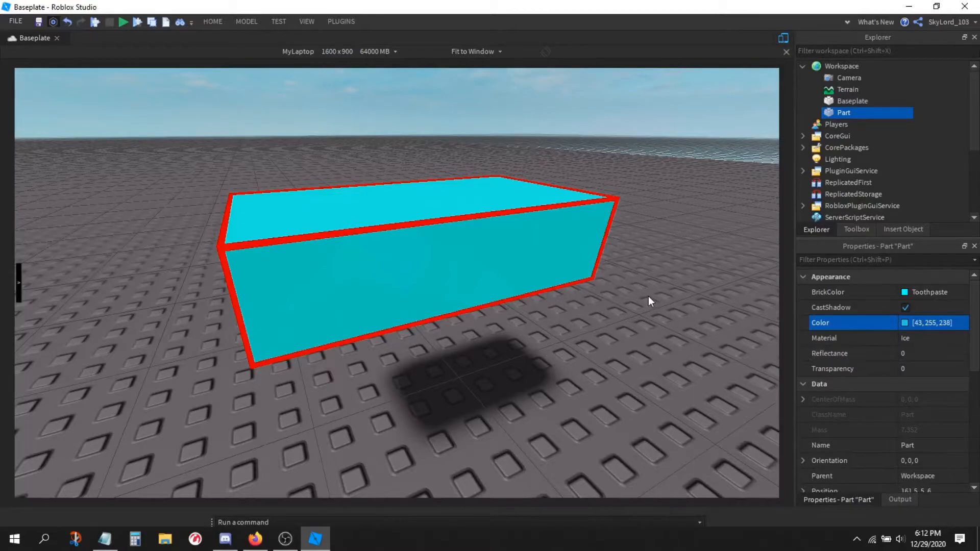
pyautogui.scroll(-5, 589, 295)
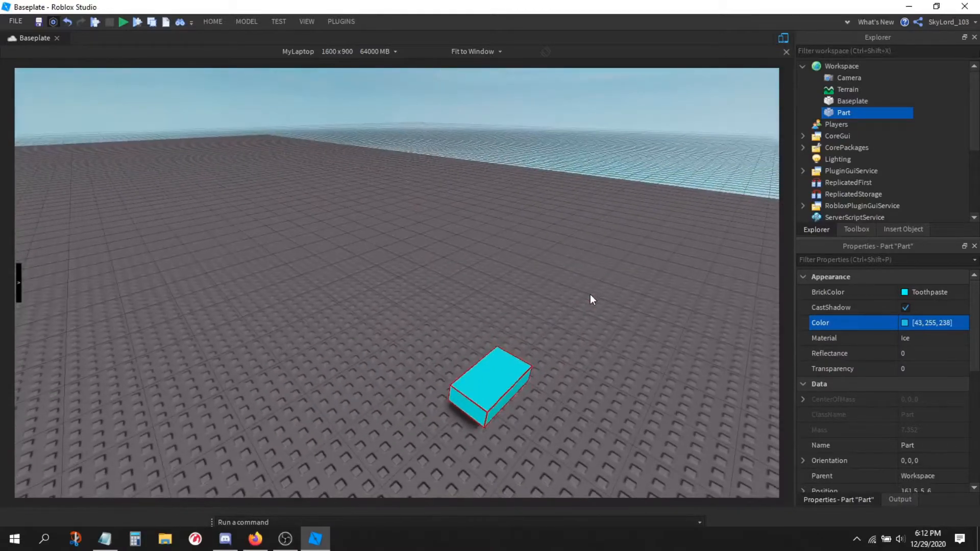
pyautogui.scroll(4, 589, 294)
pyautogui.scroll(1, 590, 294)
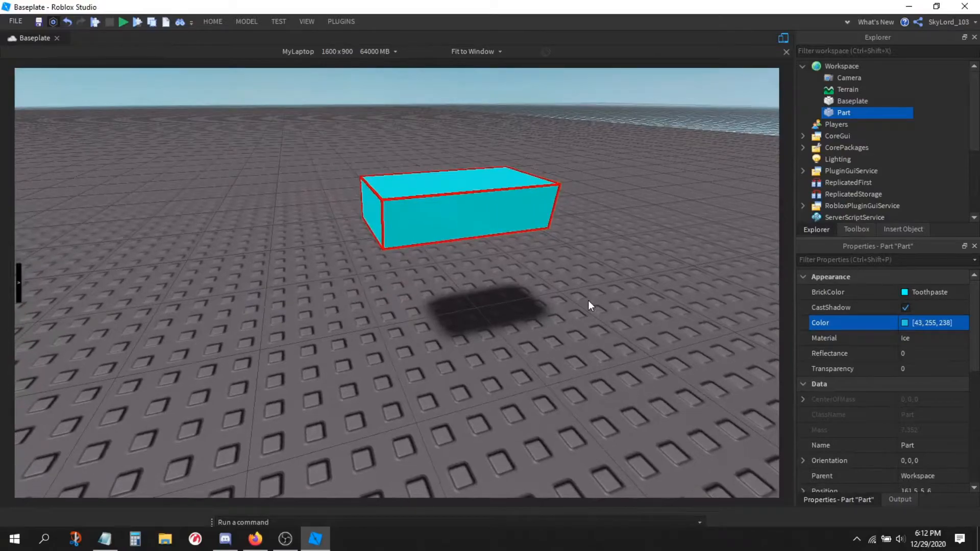
pyautogui.scroll(2, 584, 302)
pyautogui.click(917, 354)
pyautogui.write('1')
pyautogui.press('w')
pyautogui.moveTo(510, 309); pyautogui.dragTo(510, 309, button='right')
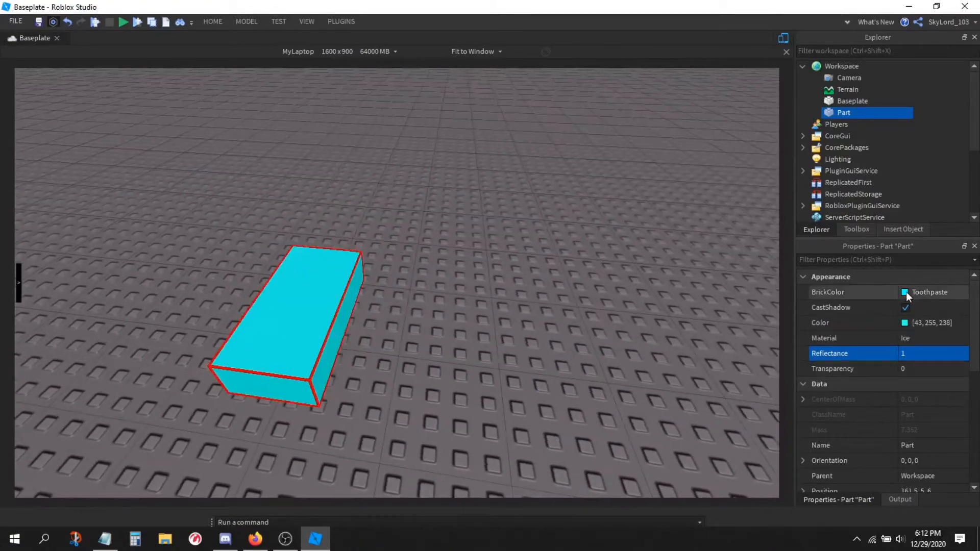
# Step: Set the Part's BrickColor to Medium stone grey and inspect its faces up close
pyautogui.click(905, 292)
pyautogui.click(856, 245)
pyautogui.moveTo(455, 349); pyautogui.dragTo(455, 349, button='right')
pyautogui.press('w')
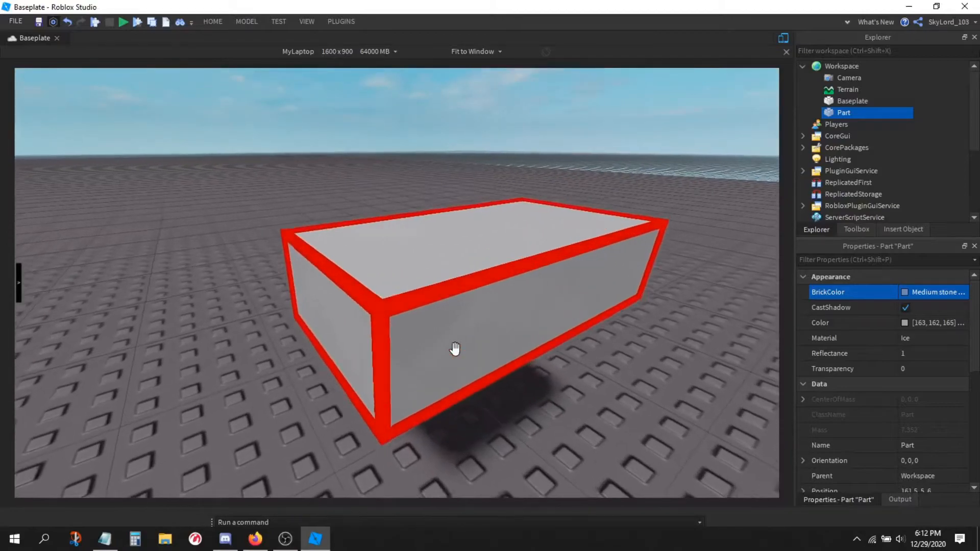
pyautogui.press('s')
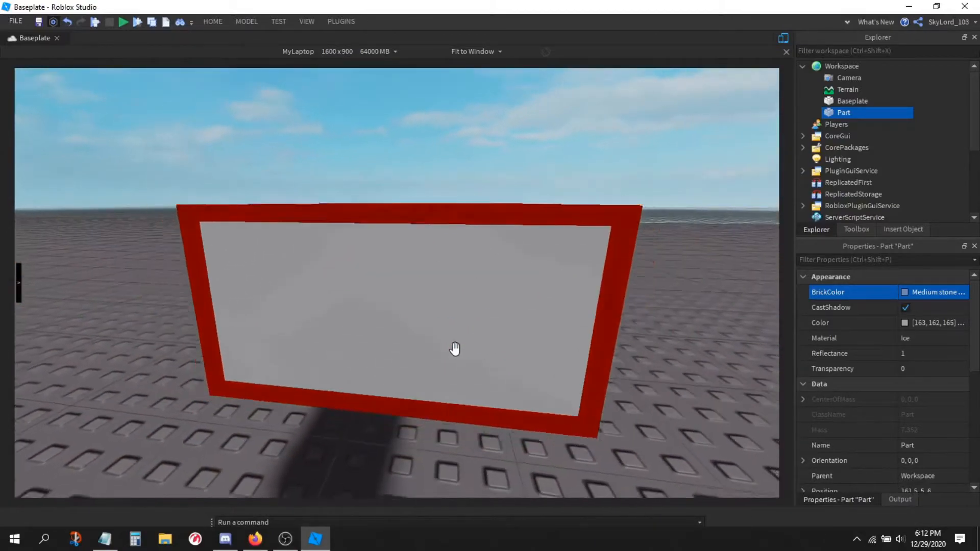
# Step: Set the Part's Material to Glass and view the sky reflections on it
pyautogui.click(933, 337)
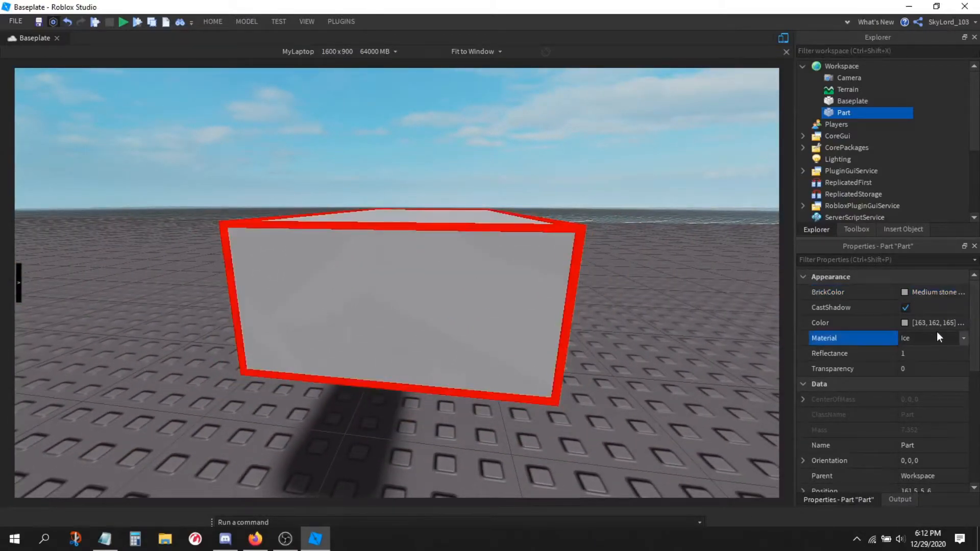
pyautogui.scroll(3, 935, 332)
pyautogui.moveTo(565, 198); pyautogui.dragTo(565, 198, button='right')
pyautogui.press('d')
# Step: Reduce the glass Part's Reflectance to 0.5 and view it from another angle
pyautogui.click(935, 353)
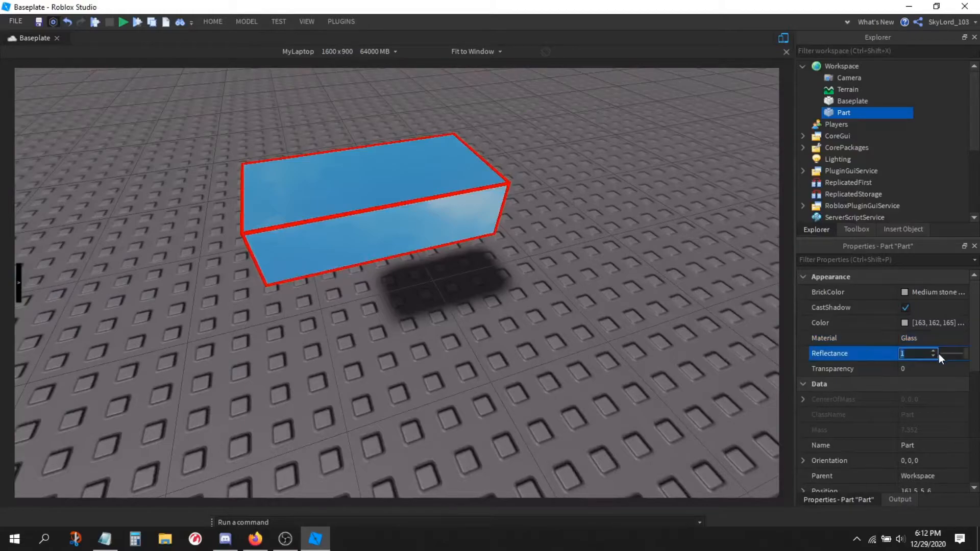
pyautogui.write('0')
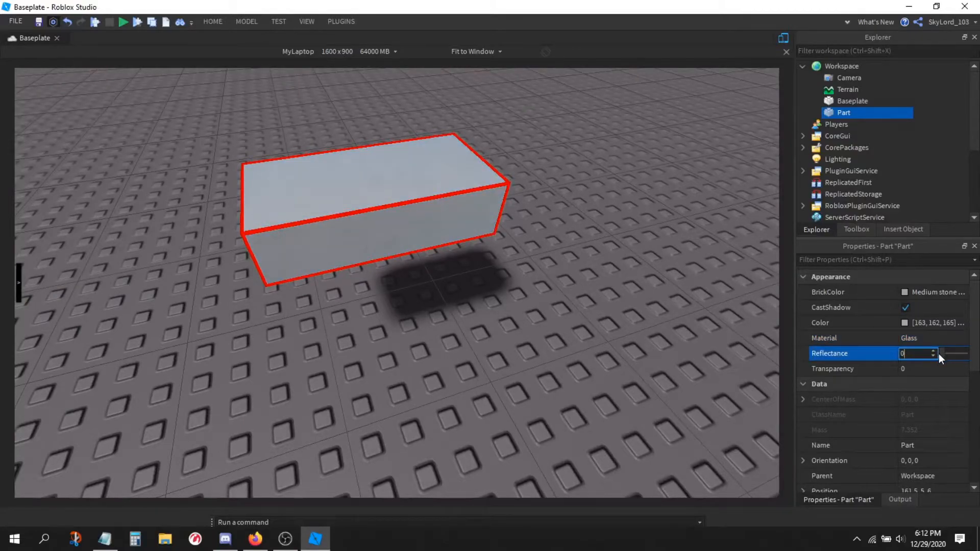
pyautogui.write('.5')
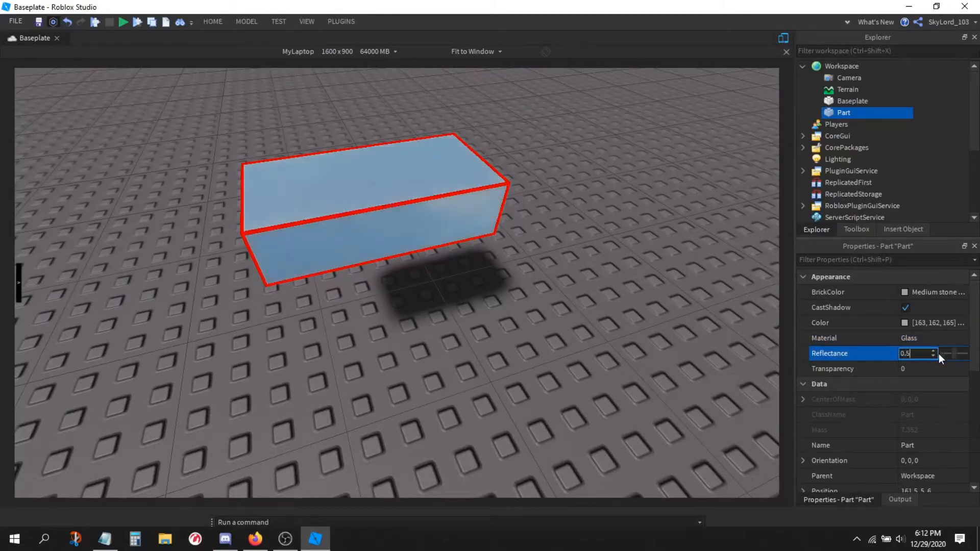
pyautogui.press('Return')
pyautogui.moveTo(440, 339)
pyautogui.mouseDown(button='right')
pyautogui.moveTo(428, 336)
pyautogui.moveTo(446, 332)
pyautogui.mouseUp(button='right')
# Step: Set the glass Part's Reflectance to 0
pyautogui.click(914, 354)
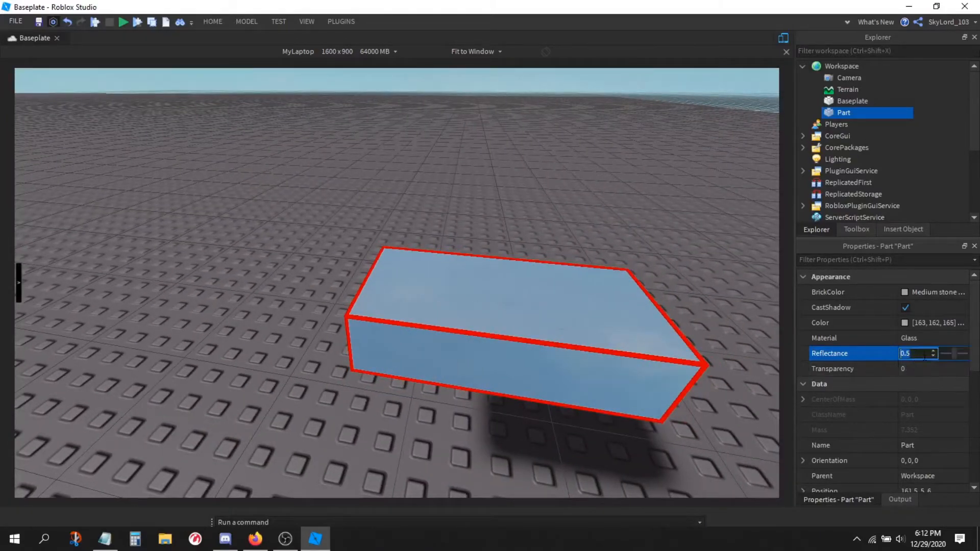
pyautogui.write('0')
pyautogui.press('Return')
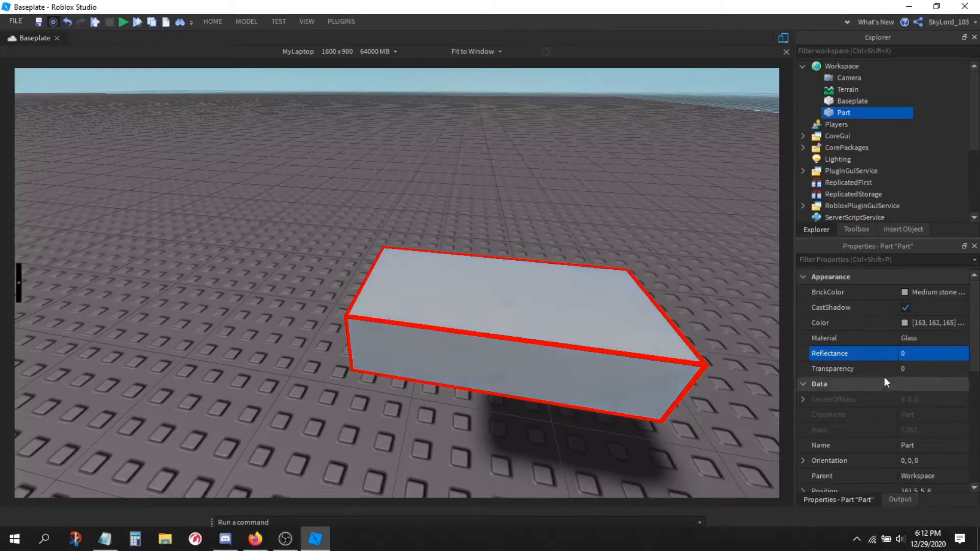
# Step: Raise the Part's Transparency gradually to 0.8 and bring it back to 0
pyautogui.click(913, 369)
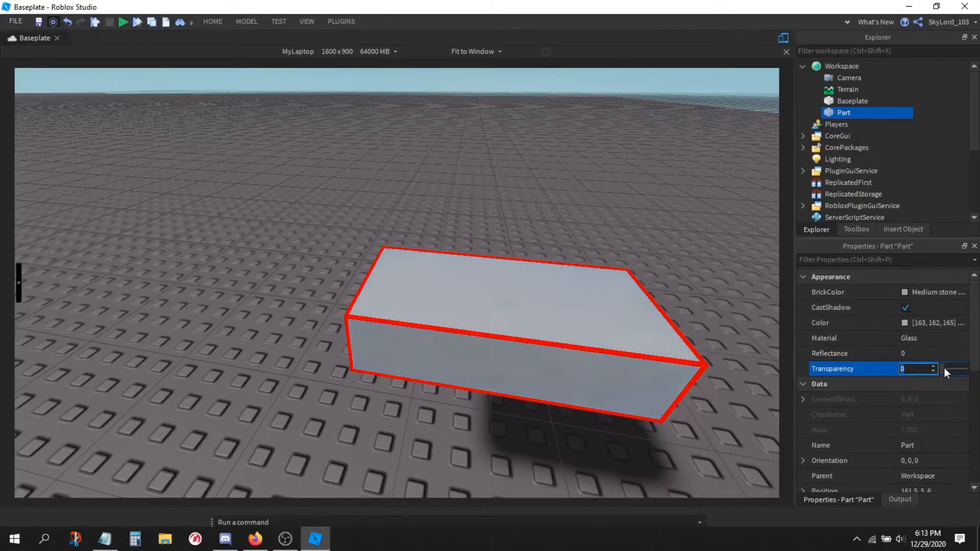
pyautogui.moveTo(942, 369); pyautogui.dragTo(963, 376)
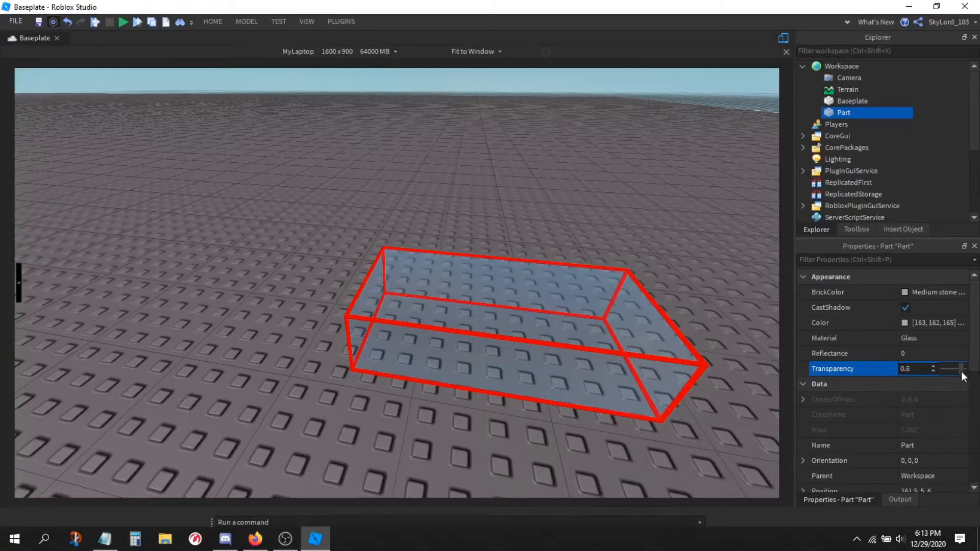
pyautogui.moveTo(960, 372); pyautogui.dragTo(914, 376)
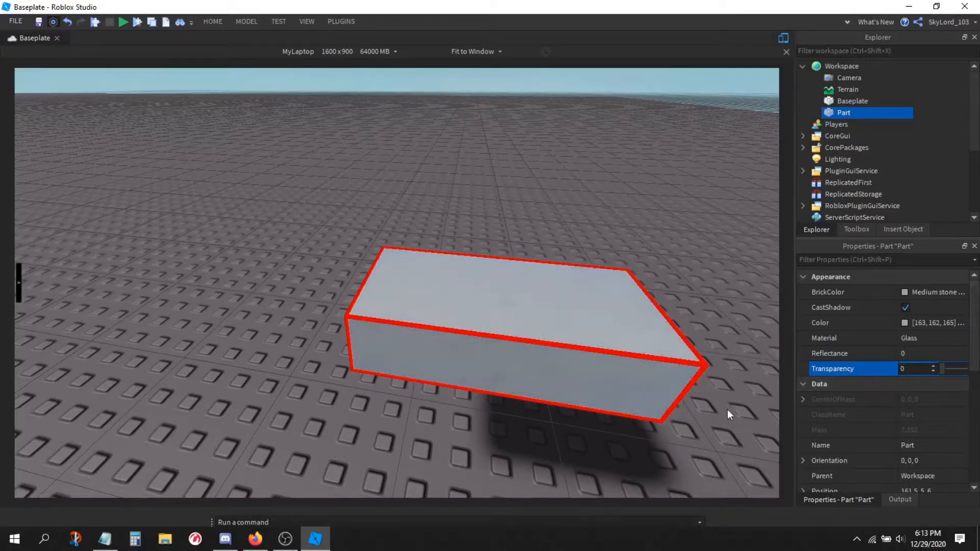
# Step: Set the glass Part's Transparency to 0.5
pyautogui.press('s')
pyautogui.press('d')
pyautogui.moveTo(627, 375); pyautogui.dragTo(612, 355, button='right')
pyautogui.press('a')
pyautogui.press('w')
pyautogui.press('a')
pyautogui.press('w')
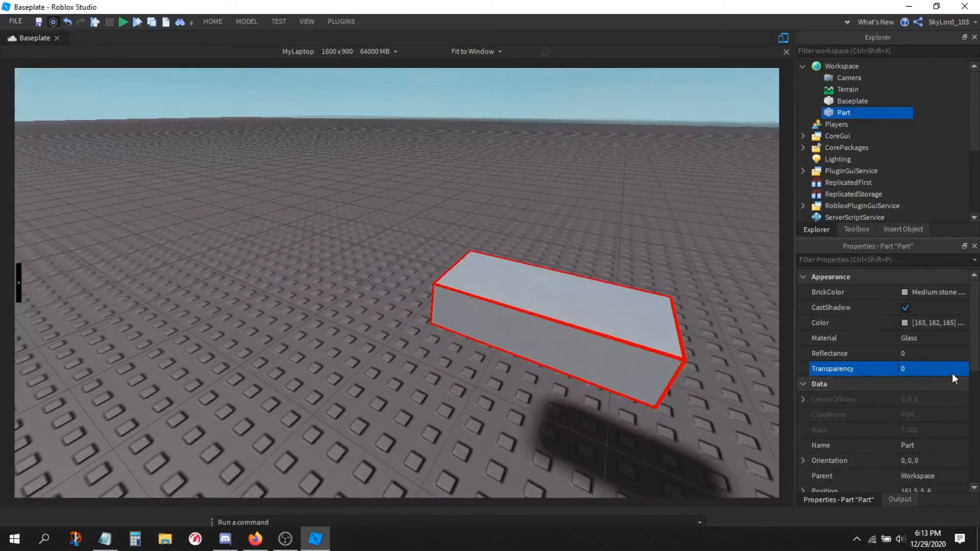
pyautogui.press('d')
pyautogui.click(954, 371)
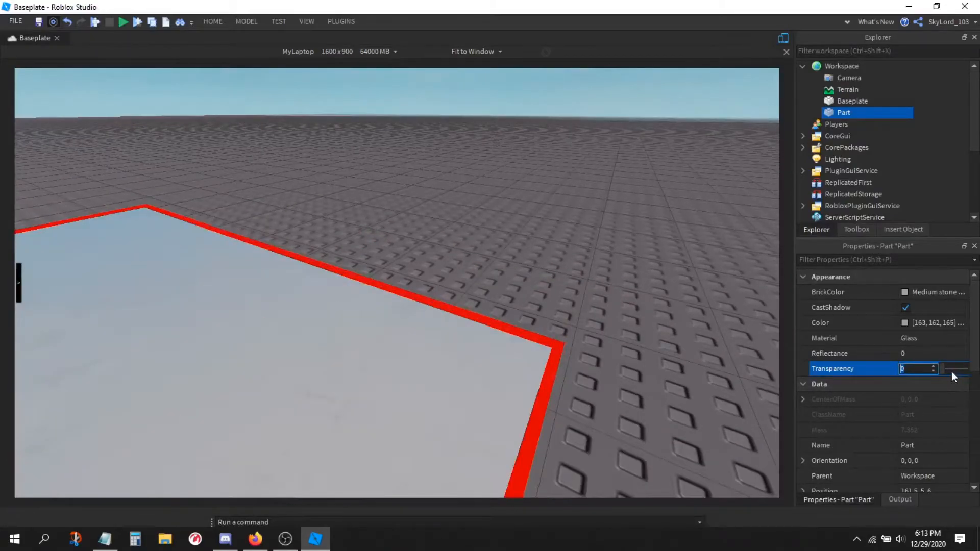
pyautogui.write('0.5')
pyautogui.press('Return')
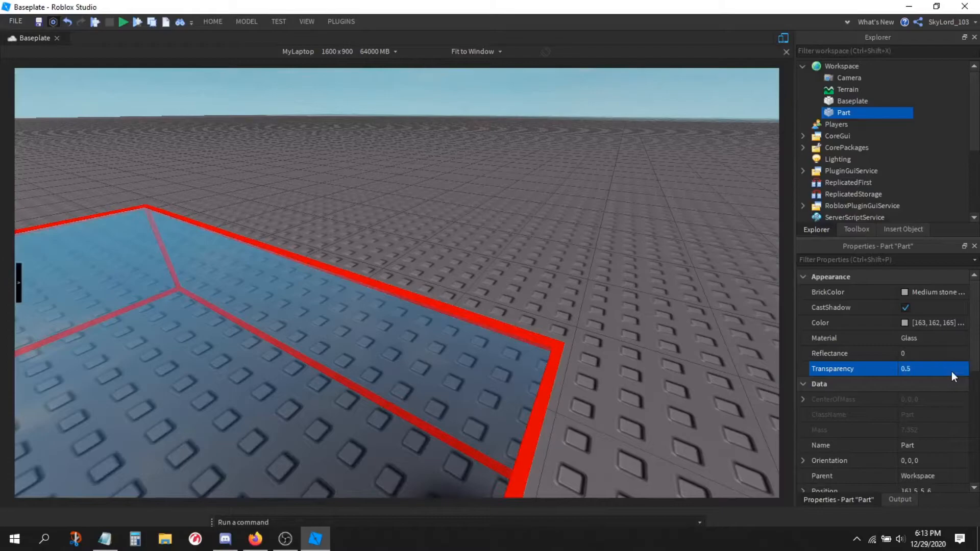
# Step: Examine the see-through glass Part from above, from the sides and at ground level
pyautogui.press('s')
pyautogui.moveTo(532, 223); pyautogui.dragTo(534, 216, button='right')
pyautogui.press('w')
pyautogui.press('q')
pyautogui.press('s')
pyautogui.press('a')
pyautogui.press('e')
pyautogui.press('s')
pyautogui.press('a')
pyautogui.press('a')
pyautogui.press('q')
pyautogui.moveTo(565, 330); pyautogui.dragTo(565, 330, button='right')
pyautogui.press('w')
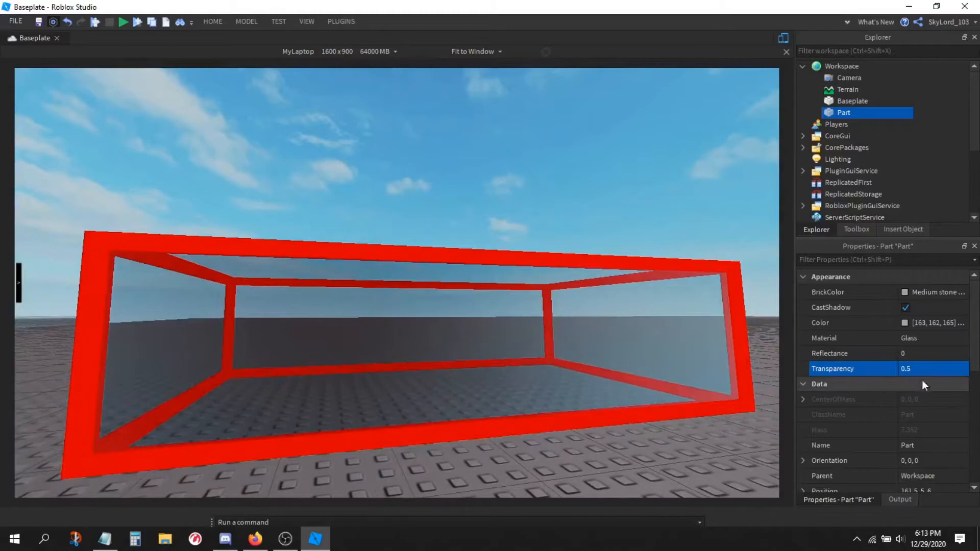
# Step: Make the Part fully invisible by setting its Transparency to 1
pyautogui.click(923, 370)
pyautogui.write('1')
pyautogui.press('Return')
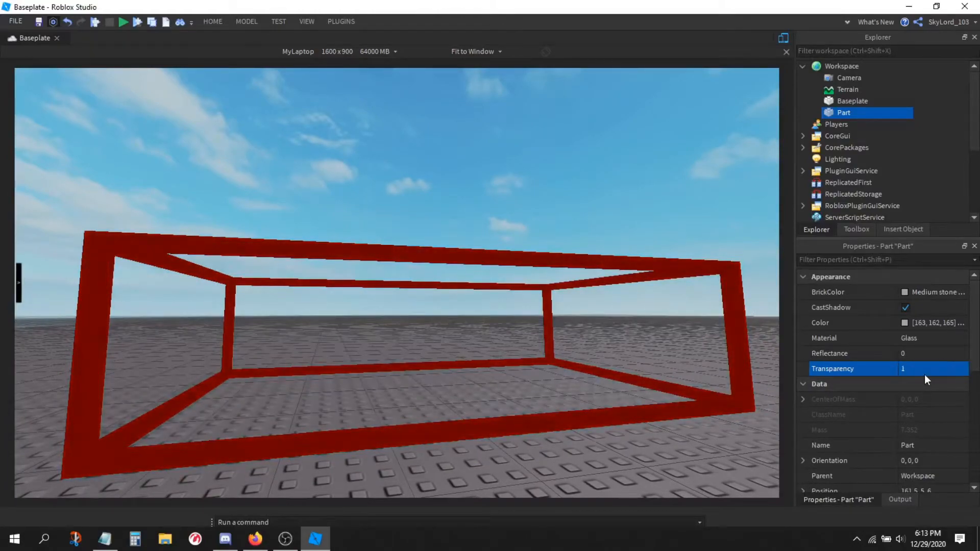
# Step: Move around the fully transparent Part and examine how it appears in the viewport with and without its selection outline
pyautogui.press('s')
pyautogui.moveTo(532, 340); pyautogui.dragTo(531, 339, button='right')
pyautogui.press('e')
pyautogui.press('w')
pyautogui.press('s')
pyautogui.moveTo(642, 296); pyautogui.dragTo(641, 296, button='right')
pyautogui.click(631, 320)
pyautogui.moveTo(620, 339); pyautogui.dragTo(619, 339, button='right')
pyautogui.click(362, 296)
pyautogui.press('w')
pyautogui.moveTo(586, 311); pyautogui.dragTo(586, 311, button='right')
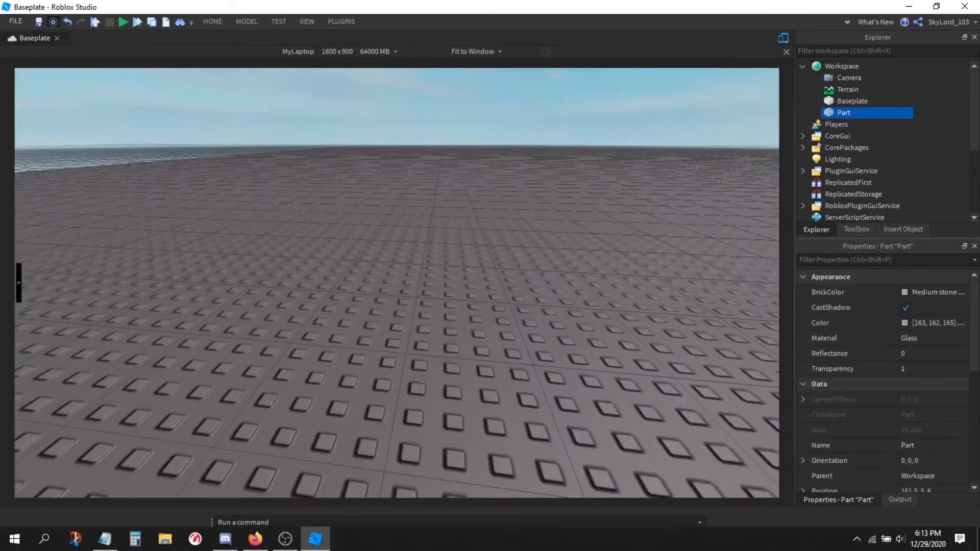
# Step: Try a Transparency of 0.25 on the glass Part and settle on 0.5
pyautogui.press('s')
pyautogui.click(937, 372)
pyautogui.write('.25')
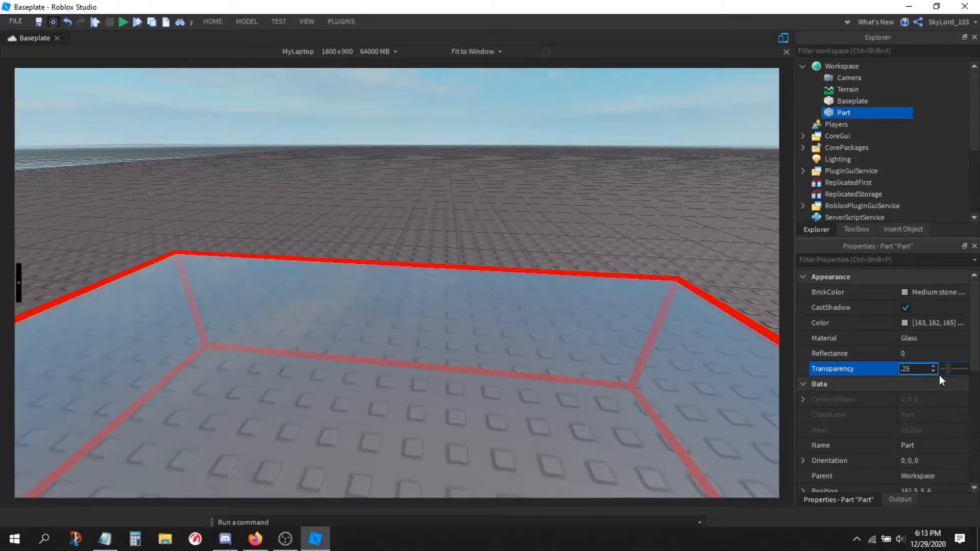
pyautogui.press('BackSpace')
pyautogui.press('BackSpace')
pyautogui.write('5')
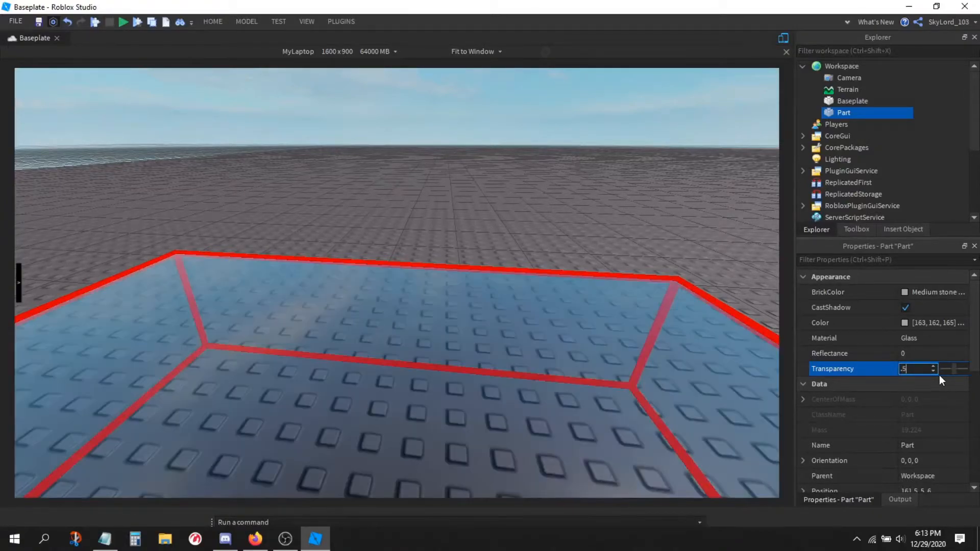
pyautogui.press('Return')
# Step: Examine the half-transparent glass Part up close and from ground level
pyautogui.scroll(-5, 535, 388)
pyautogui.moveTo(534, 382); pyautogui.dragTo(534, 382, button='right')
pyautogui.press('s')
pyautogui.press('w')
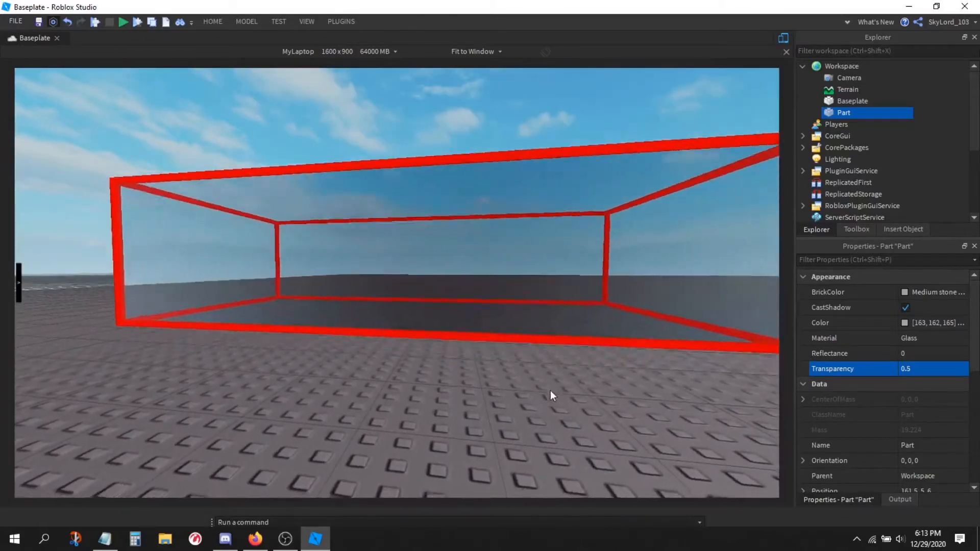
pyautogui.press('s')
pyautogui.press('q')
pyautogui.press('e')
pyautogui.press('w')
# Step: Make the Part opaque again through its Transparency and collapse the Appearance properties
pyautogui.click(803, 276)
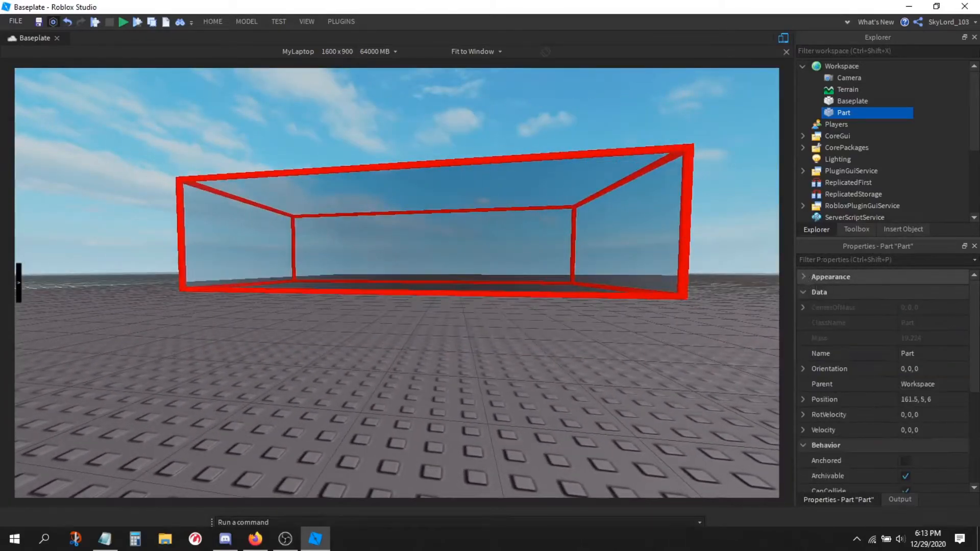
pyautogui.scroll(-2, 912, 285)
pyautogui.scroll(2, 912, 284)
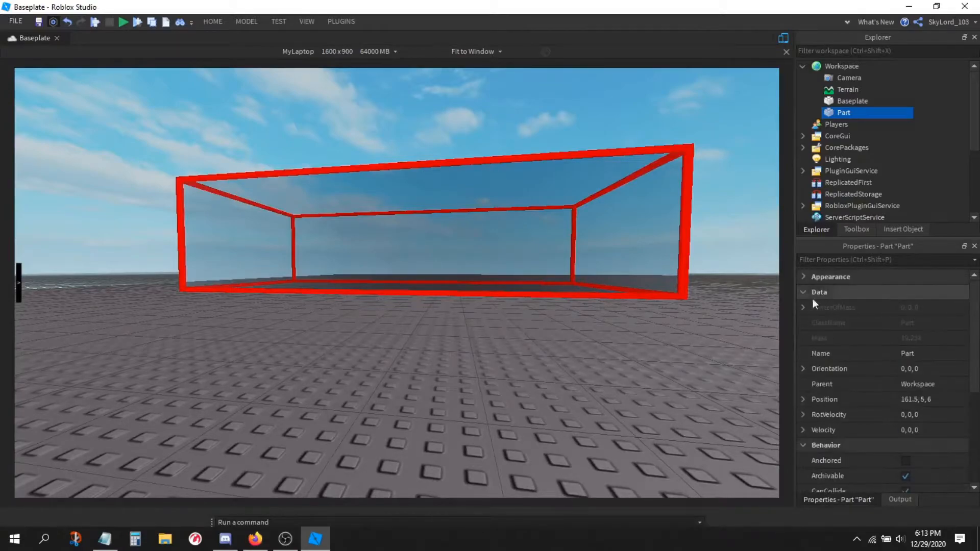
pyautogui.click(805, 277)
pyautogui.click(932, 370)
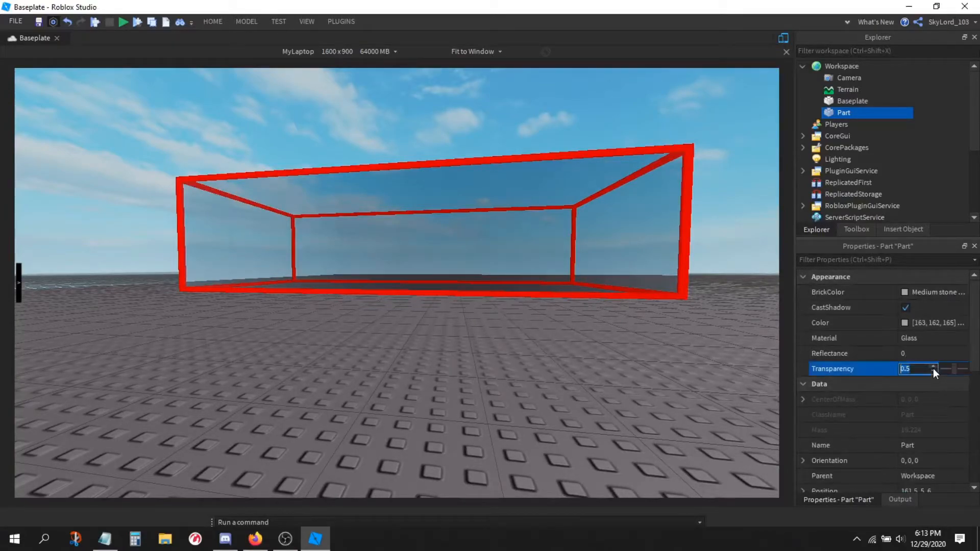
pyautogui.click(932, 371)
pyautogui.click(805, 276)
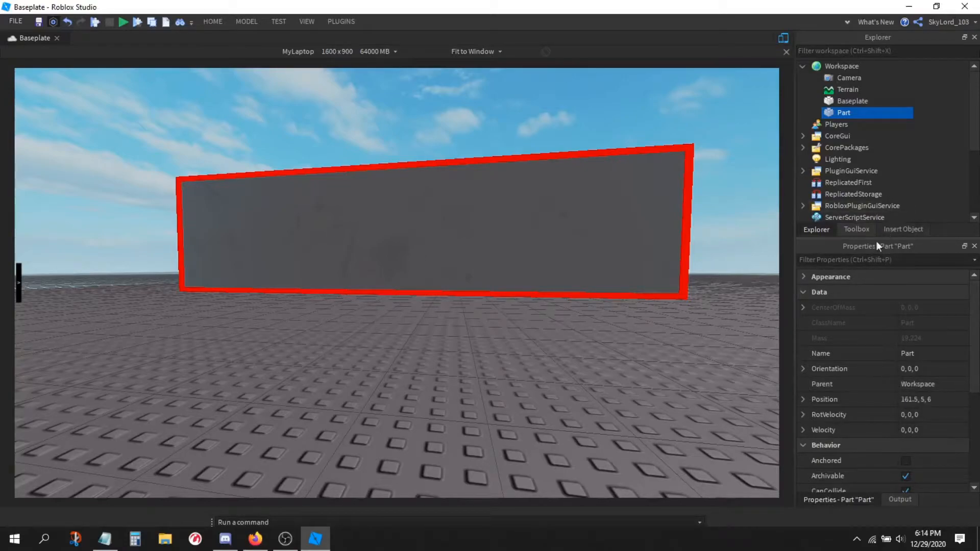
# Step: Look at the Workspace's properties, reselect the Part and inspect the X, Y and Z components of its CenterOfMass
pyautogui.click(833, 67)
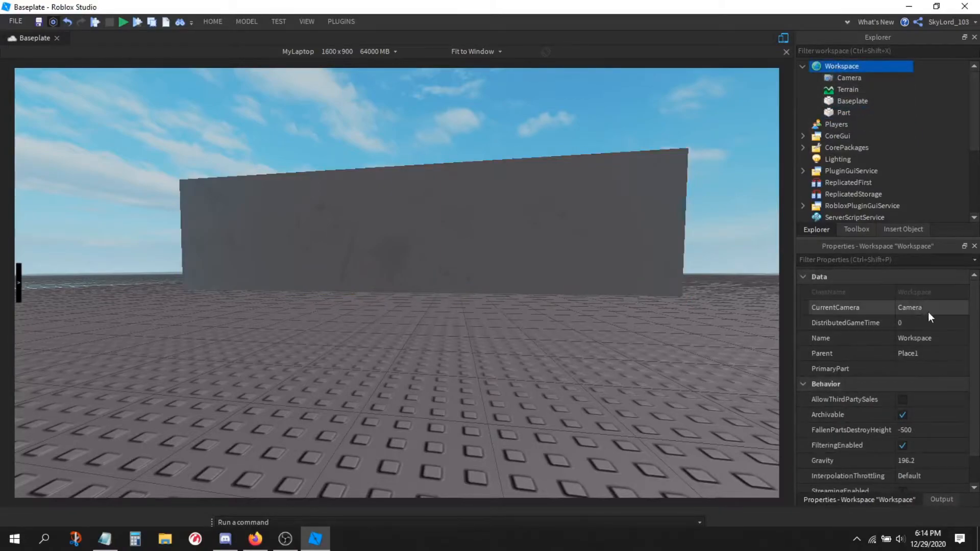
pyautogui.click(844, 111)
pyautogui.scroll(-3, 594, 317)
pyautogui.moveTo(594, 317); pyautogui.dragTo(616, 314, button='right')
pyautogui.moveTo(615, 315); pyautogui.dragTo(535, 266, button='middle')
pyautogui.scroll(1, 929, 372)
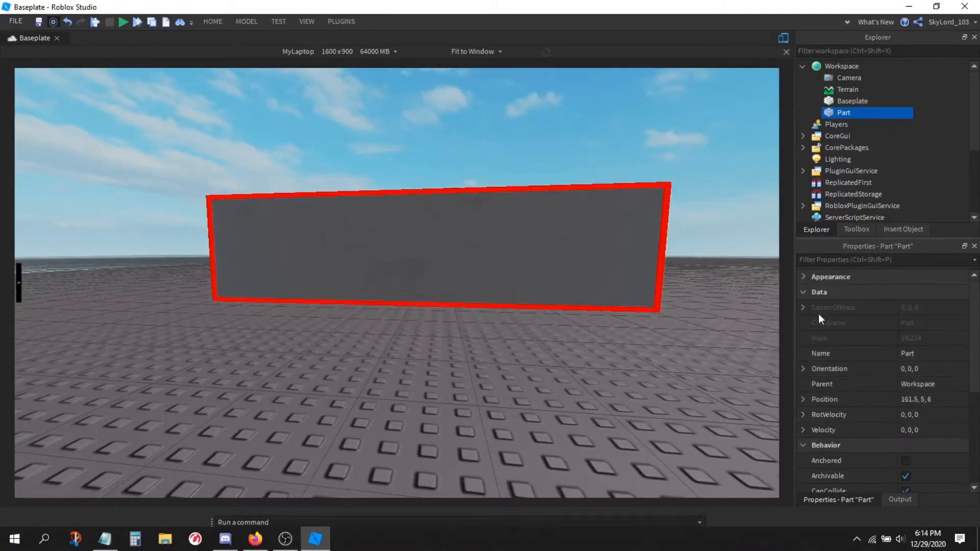
pyautogui.click(802, 307)
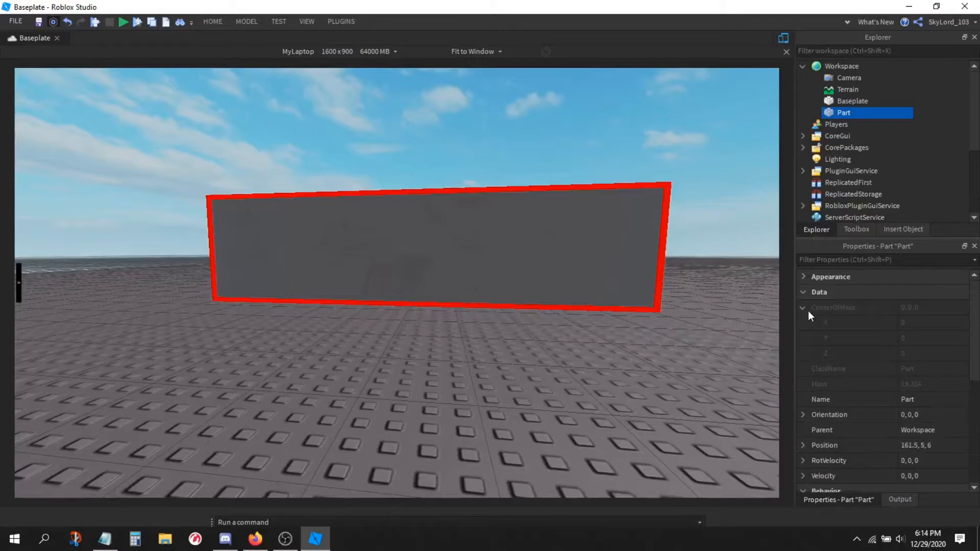
pyautogui.click(804, 309)
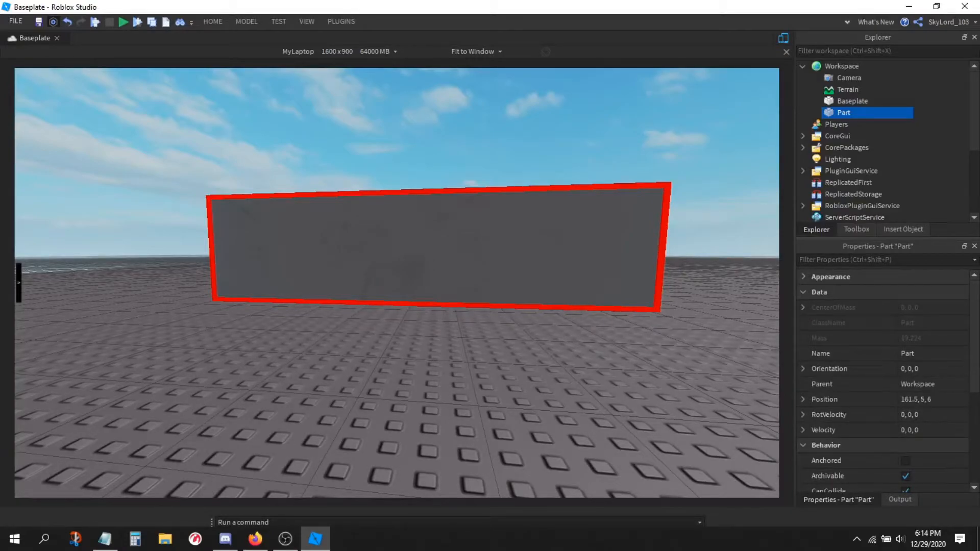
# Step: Rename the Part to "The best parr ever"
pyautogui.hotkey('alt', 'Tab')
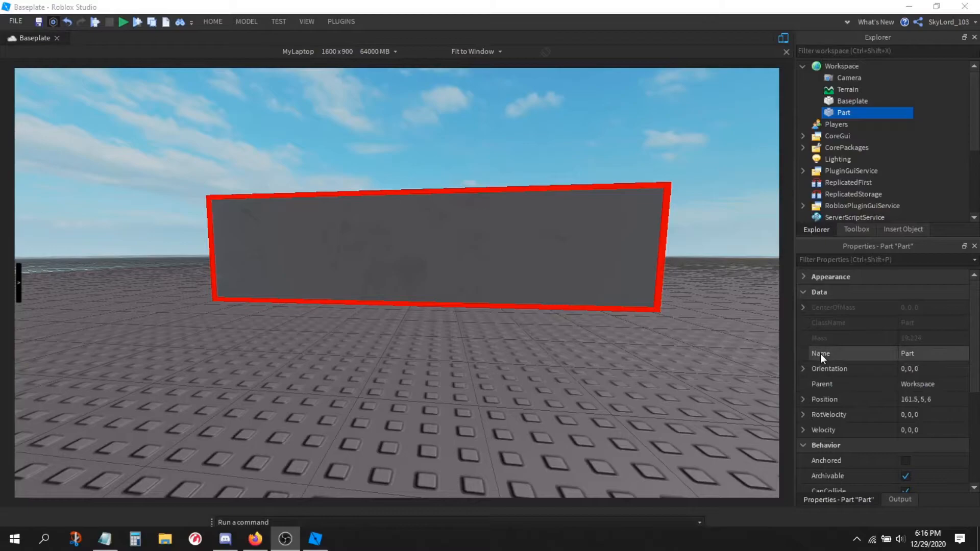
pyautogui.click(922, 352)
pyautogui.moveTo(856, 118)
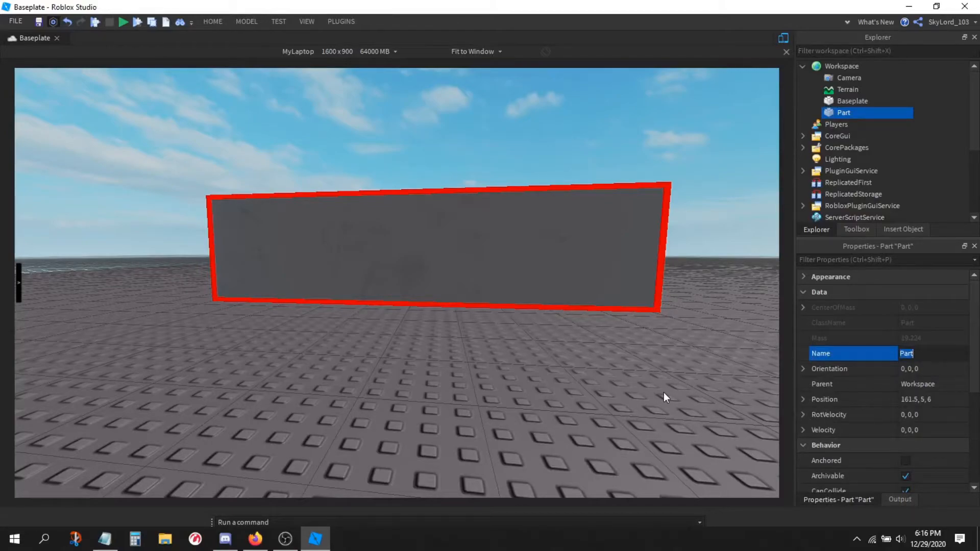
pyautogui.write('The best parr ever')
pyautogui.press('Return')
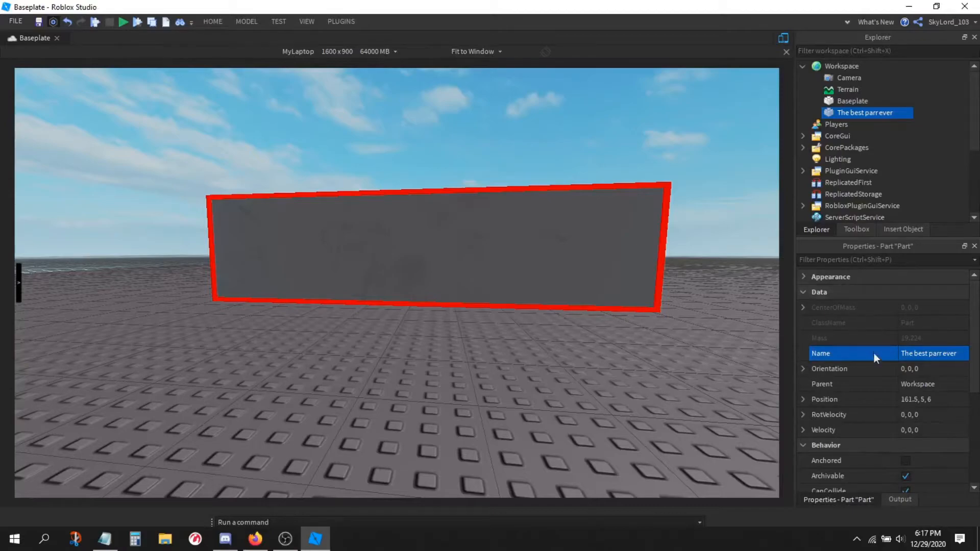
# Step: Expand the block's Orientation into its X, Y and Z values and activate the Rotate tool on it
pyautogui.click(801, 371)
pyautogui.scroll(-5, 653, 345)
pyautogui.moveTo(654, 345); pyautogui.dragTo(648, 348, button='right')
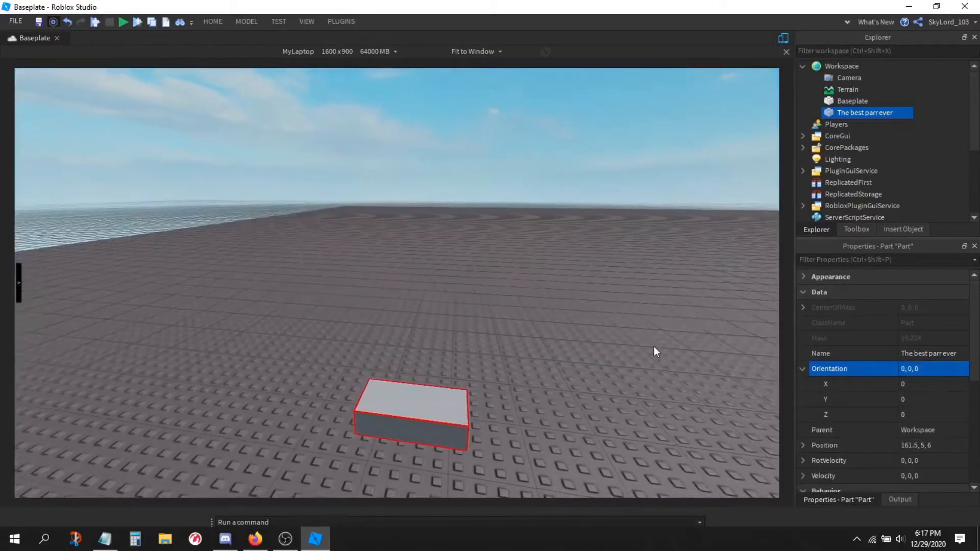
pyautogui.scroll(2, 647, 347)
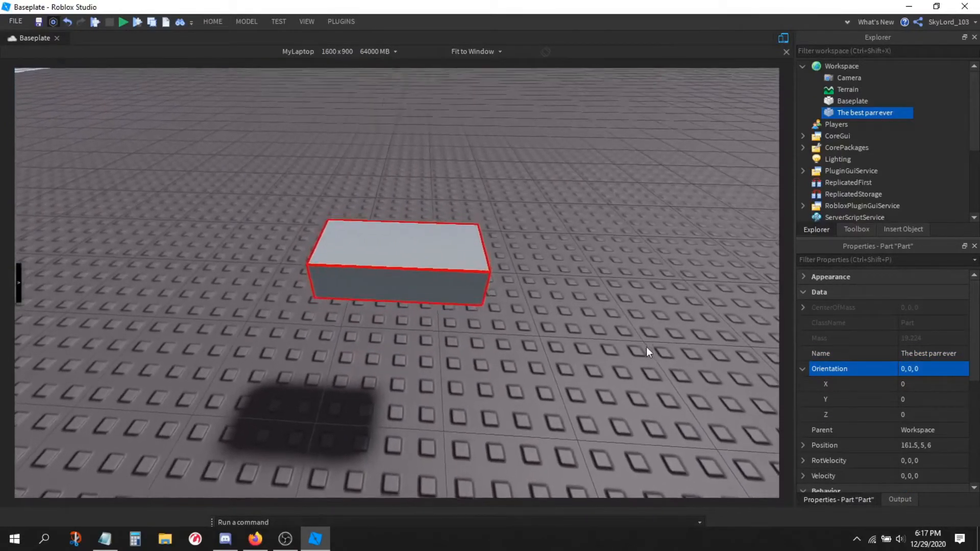
pyautogui.scroll(1, 646, 347)
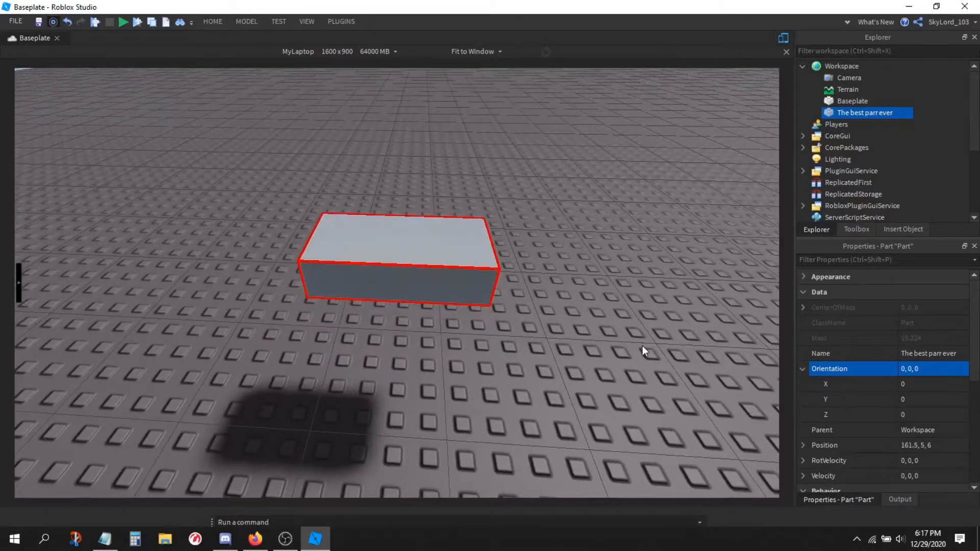
pyautogui.hotkey('ctrl', '4')
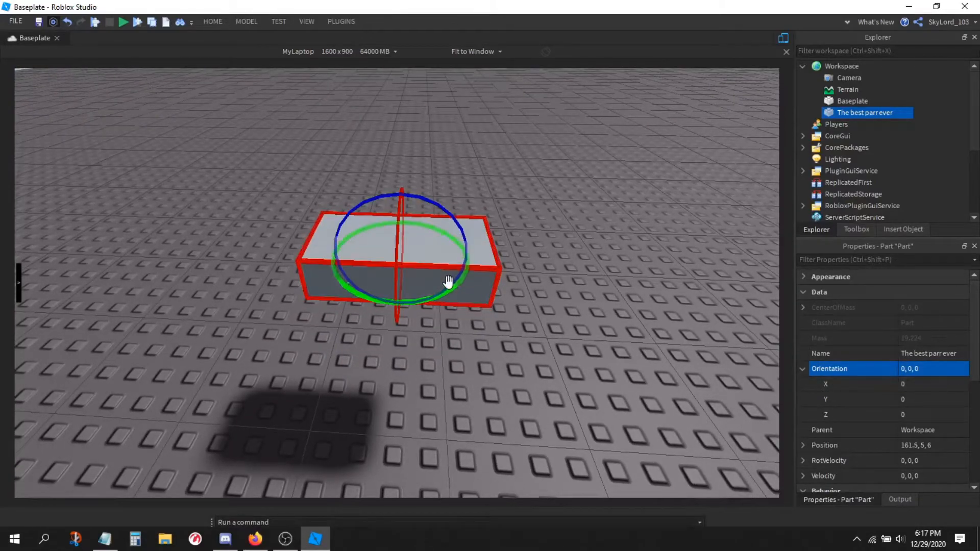
pyautogui.moveTo(433, 299)
pyautogui.mouseDown()
pyautogui.moveTo(468, 285)
pyautogui.moveTo(430, 227)
pyautogui.moveTo(470, 274)
pyautogui.moveTo(434, 296)
pyautogui.mouseUp()
# Step: Rotate the block freely around several axes to an Orientation of about 31.79, 90.93, 174.93
pyautogui.click(247, 22)
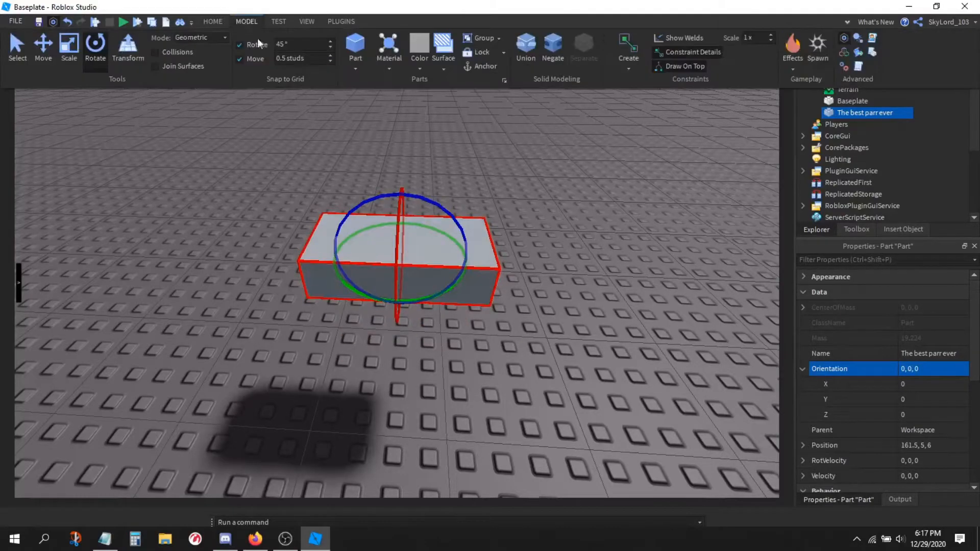
pyautogui.click(430, 203)
pyautogui.click(427, 288)
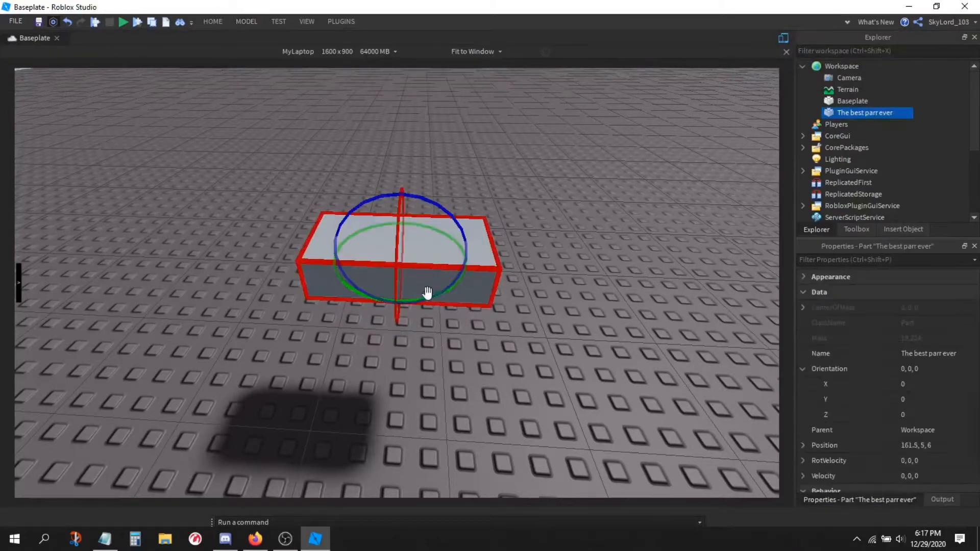
pyautogui.moveTo(423, 300); pyautogui.dragTo(457, 285)
pyautogui.moveTo(412, 210); pyautogui.dragTo(439, 209)
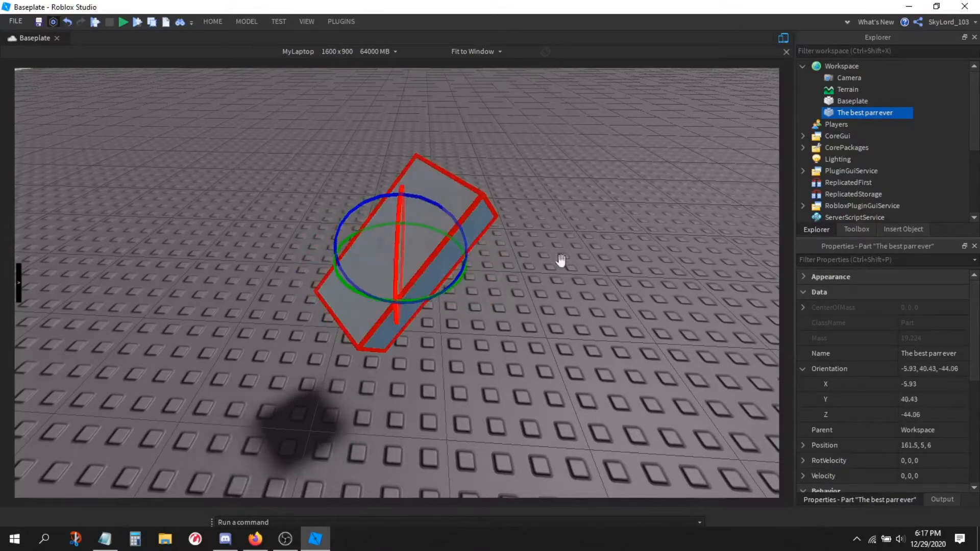
pyautogui.moveTo(544, 250); pyautogui.dragTo(550, 254)
pyautogui.moveTo(598, 292); pyautogui.dragTo(595, 290, button='right')
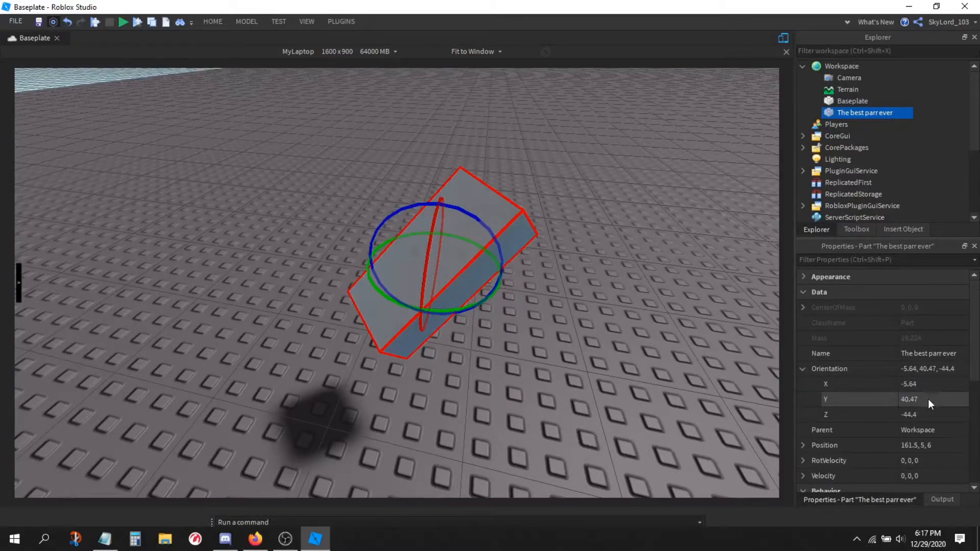
pyautogui.moveTo(470, 212); pyautogui.dragTo(540, 283)
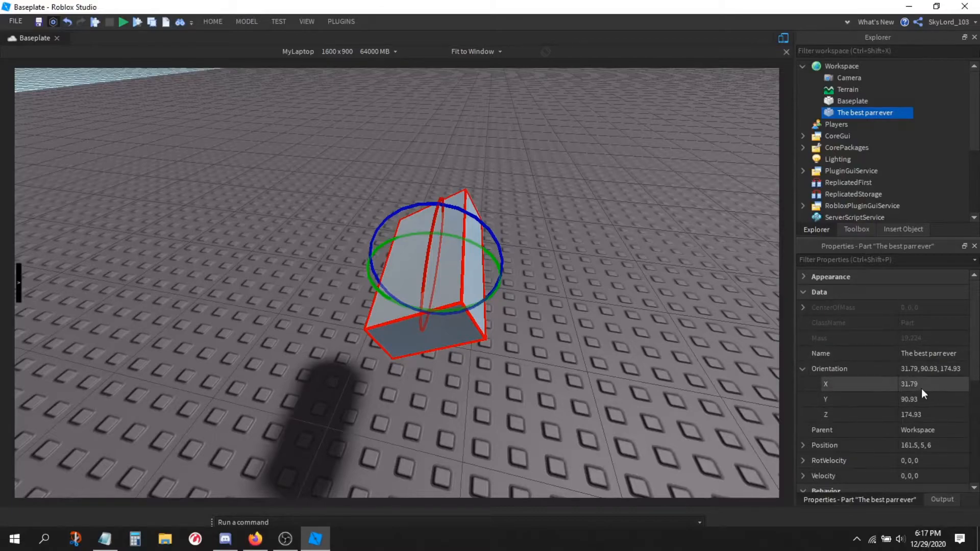
# Step: Collapse the Orientation values and undo all the rotations of the block
pyautogui.click(800, 368)
pyautogui.moveTo(707, 374); pyautogui.dragTo(674, 366, button='right')
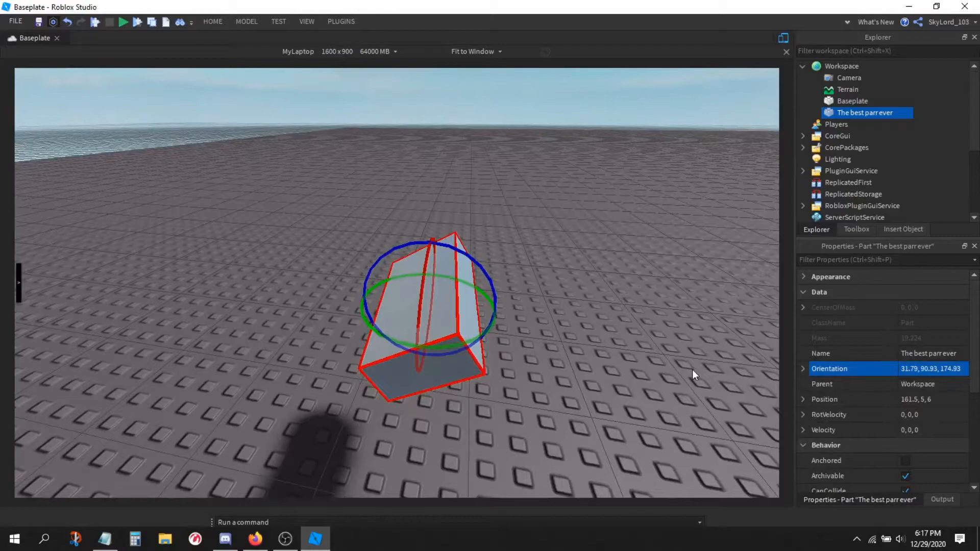
pyautogui.hotkey('ctrl', 'z')
pyautogui.hotkey('ctrl', 'z')
pyautogui.hotkey('ctrl', 'z')
pyautogui.hotkey('ctrl', 'z')
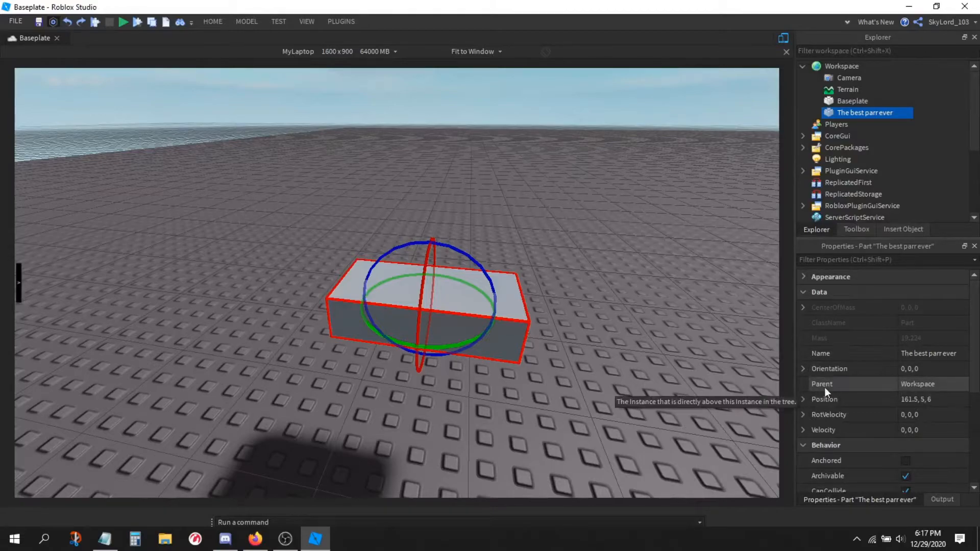
# Step: Reassign the block's Parent to Workspace, switch it to Players, and look over the baseplate with nothing selected
pyautogui.click(915, 386)
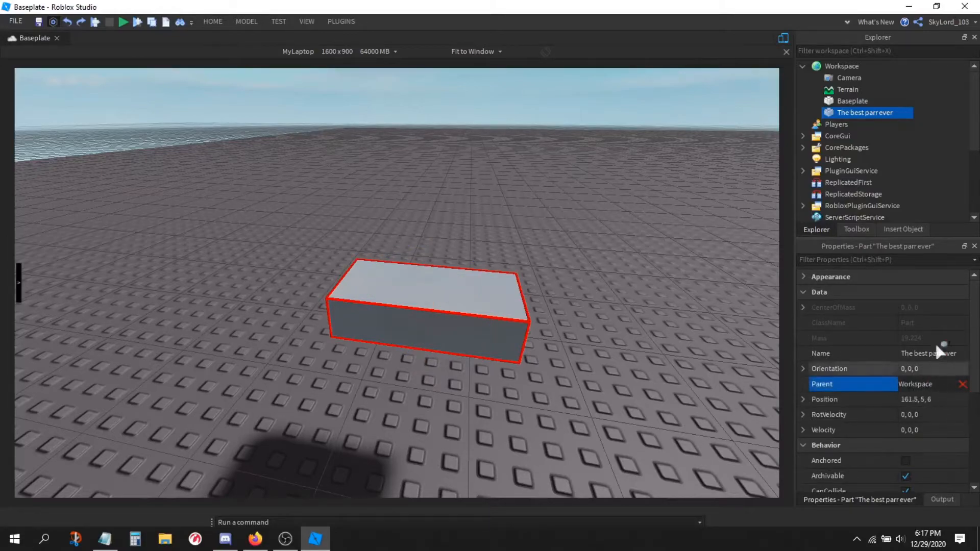
pyautogui.click(836, 67)
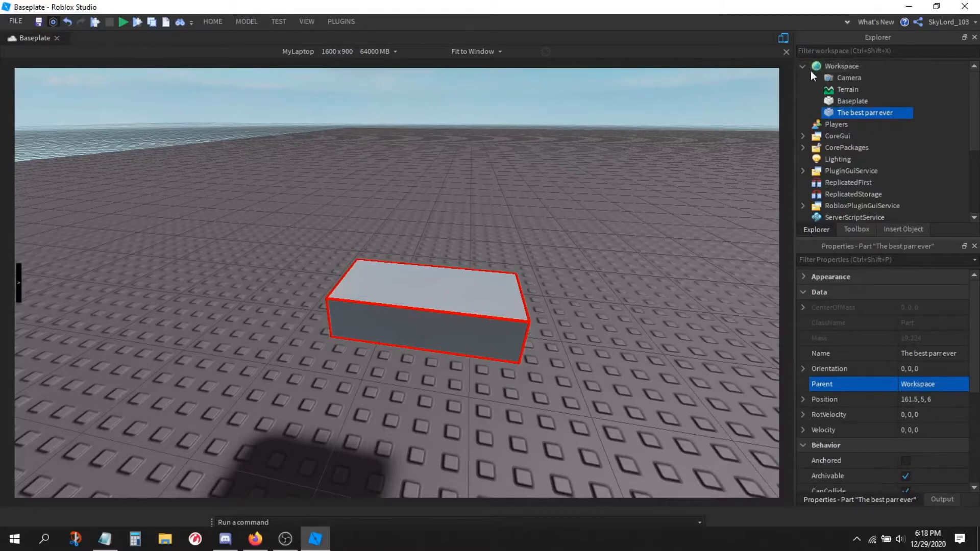
pyautogui.click(927, 385)
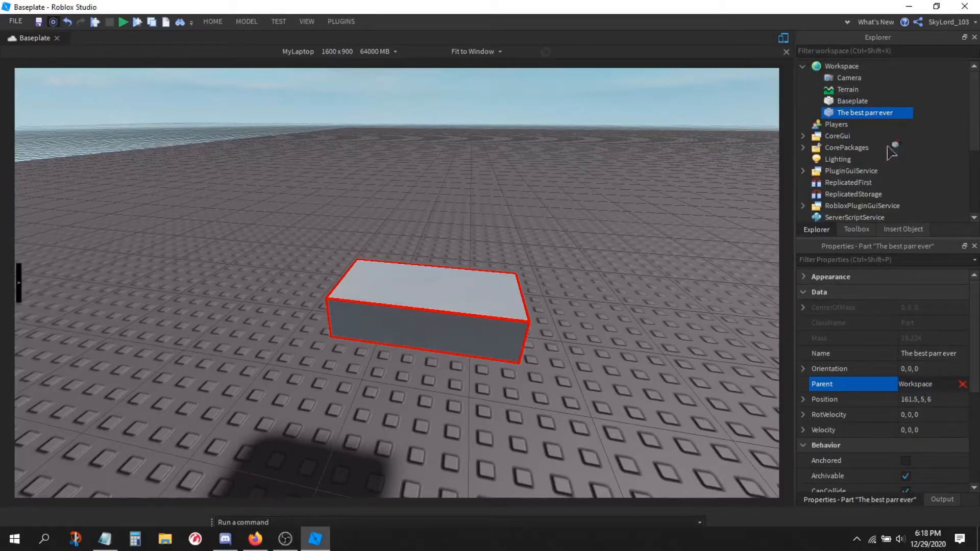
pyautogui.click(836, 124)
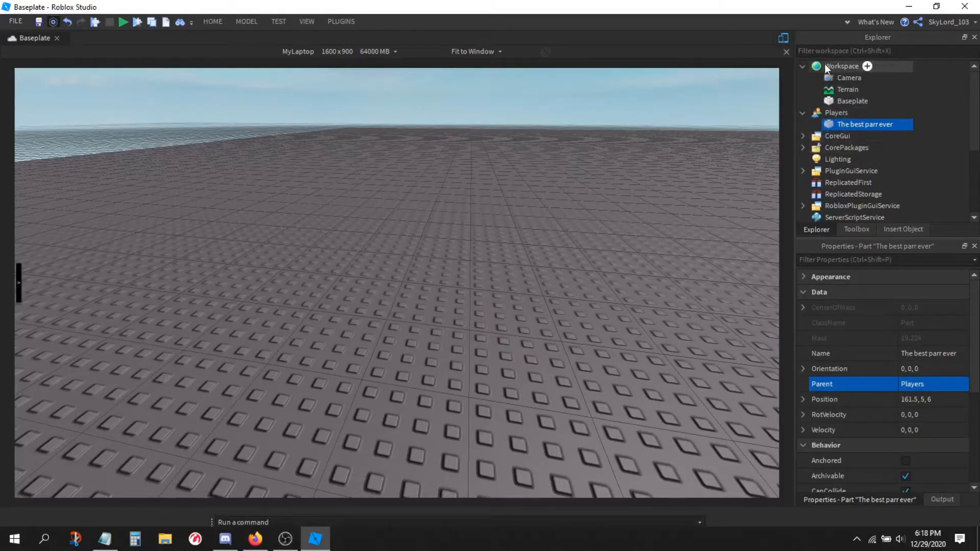
pyautogui.moveTo(605, 292); pyautogui.dragTo(400, 286, button='right')
pyautogui.click(634, 402)
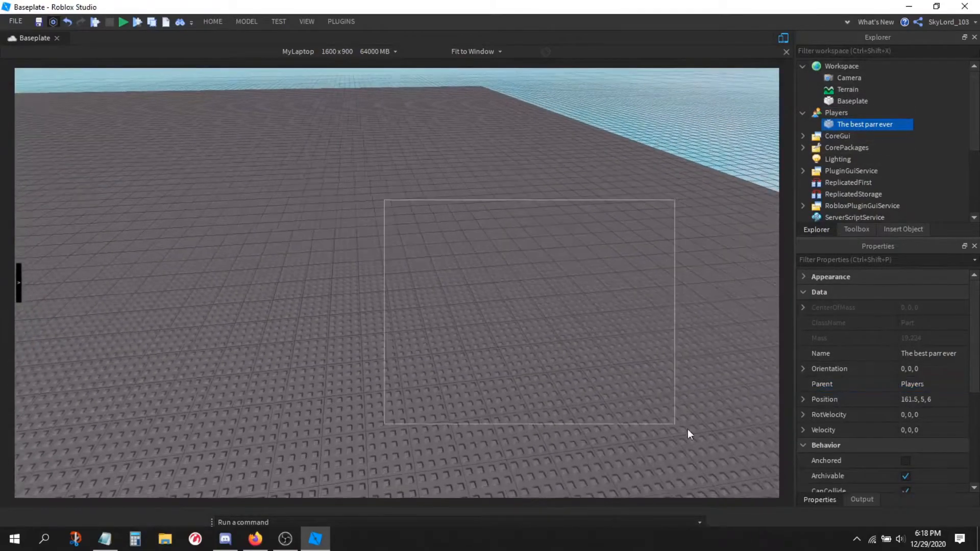
pyautogui.scroll(-3, 644, 405)
pyautogui.moveTo(351, 198); pyautogui.dragTo(696, 378)
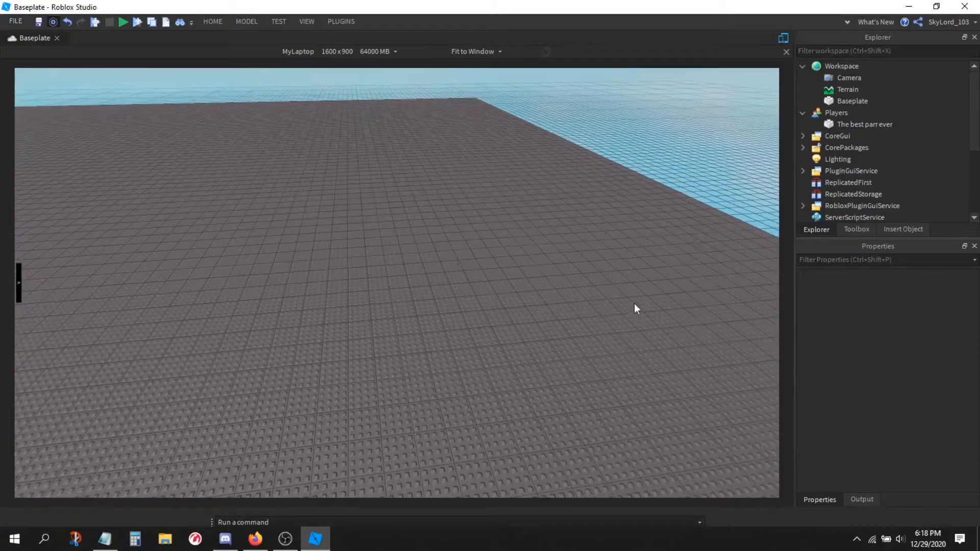
# Step: Set the Parent of the block under Players back to Workspace and focus the view on it
pyautogui.click(833, 125)
pyautogui.scroll(-1, 946, 419)
pyautogui.click(921, 293)
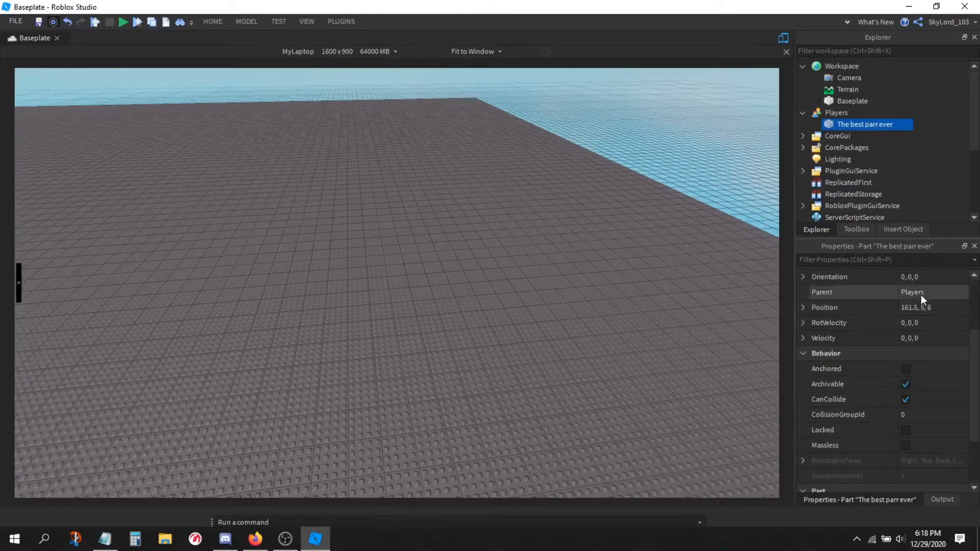
pyautogui.click(842, 66)
pyautogui.press('f')
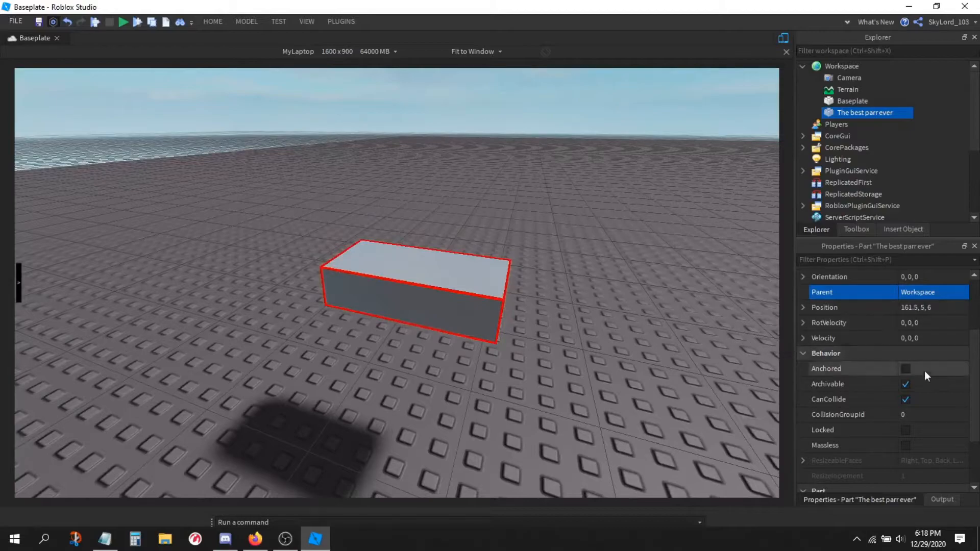
# Step: Expand the block's Position values and move the block along all three axes to about 160, 6.5, 4.5
pyautogui.scroll(1, 820, 394)
pyautogui.click(802, 354)
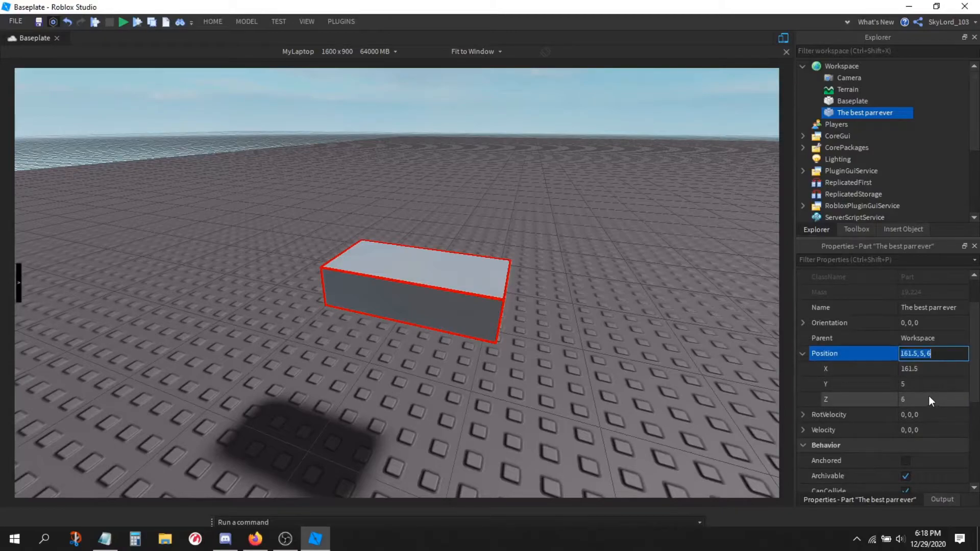
pyautogui.moveTo(479, 322); pyautogui.dragTo(483, 321, button='right')
pyautogui.hotkey('ctrl', '2')
pyautogui.moveTo(520, 303); pyautogui.dragTo(418, 308)
pyautogui.moveTo(636, 315); pyautogui.dragTo(608, 322)
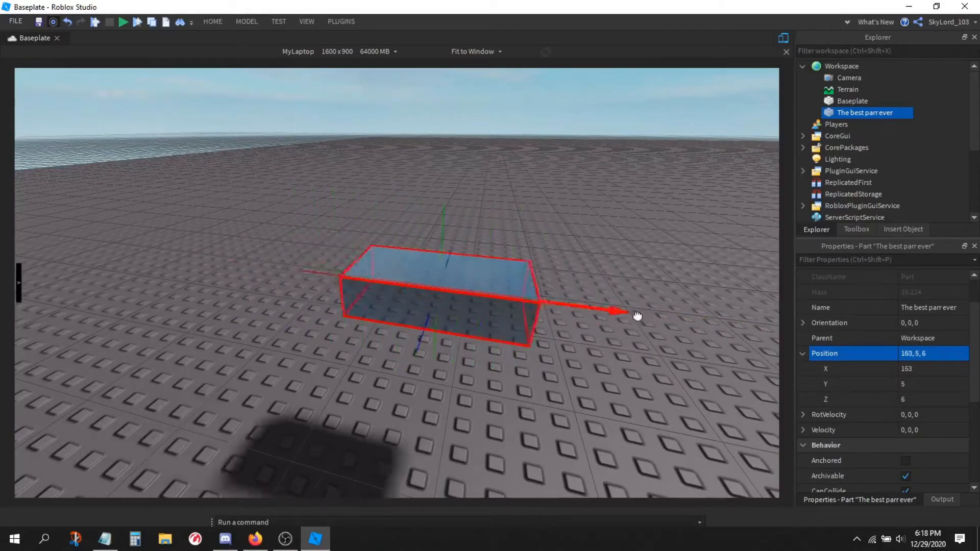
pyautogui.scroll(-5, 634, 359)
pyautogui.scroll(1, 636, 359)
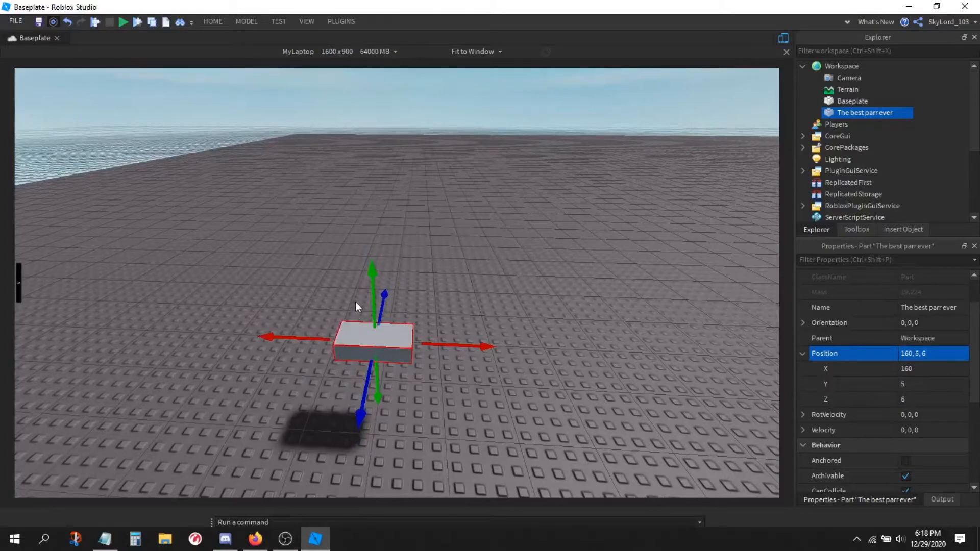
pyautogui.moveTo(380, 289); pyautogui.dragTo(453, 293)
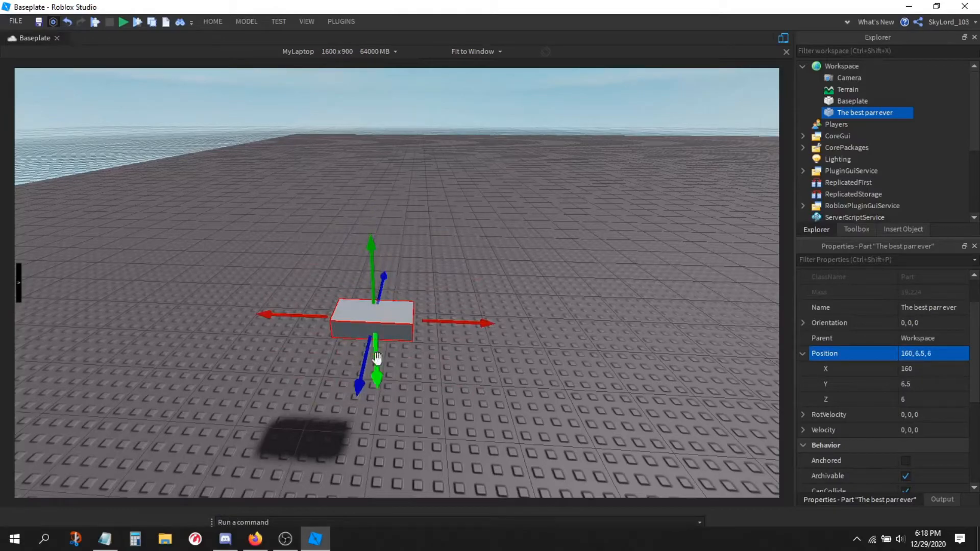
pyautogui.moveTo(361, 383); pyautogui.dragTo(363, 408)
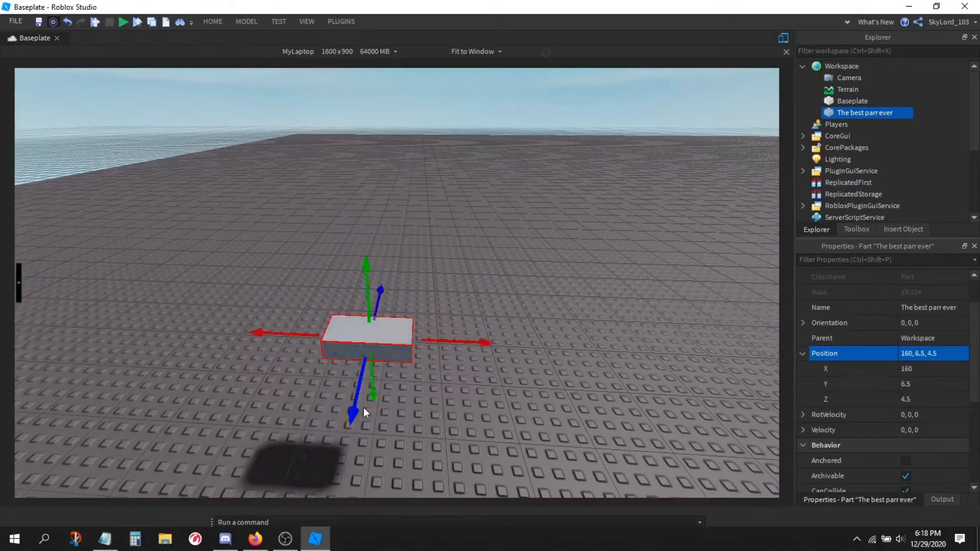
# Step: Run the physics simulation to watch how the unanchored block behaves, and stop it
pyautogui.press('F8')
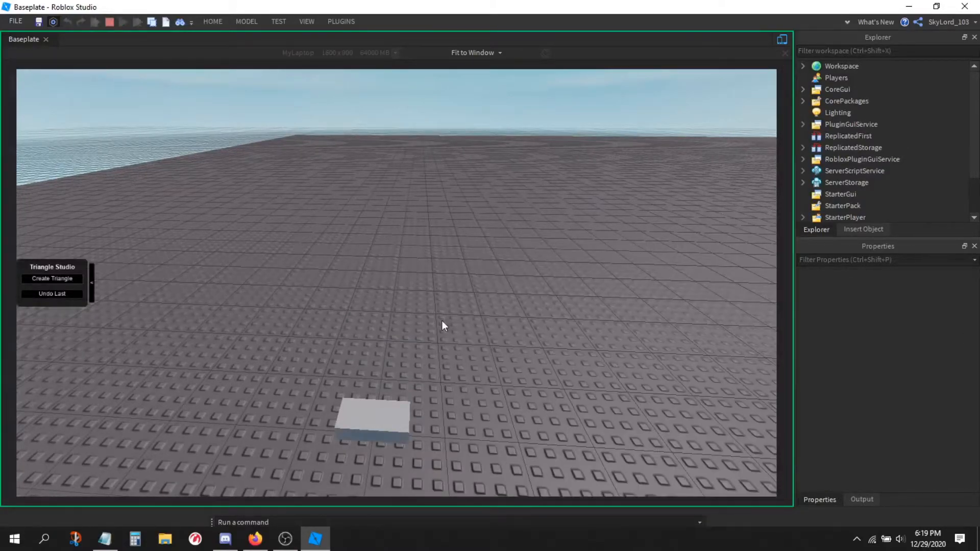
pyautogui.click(117, 24)
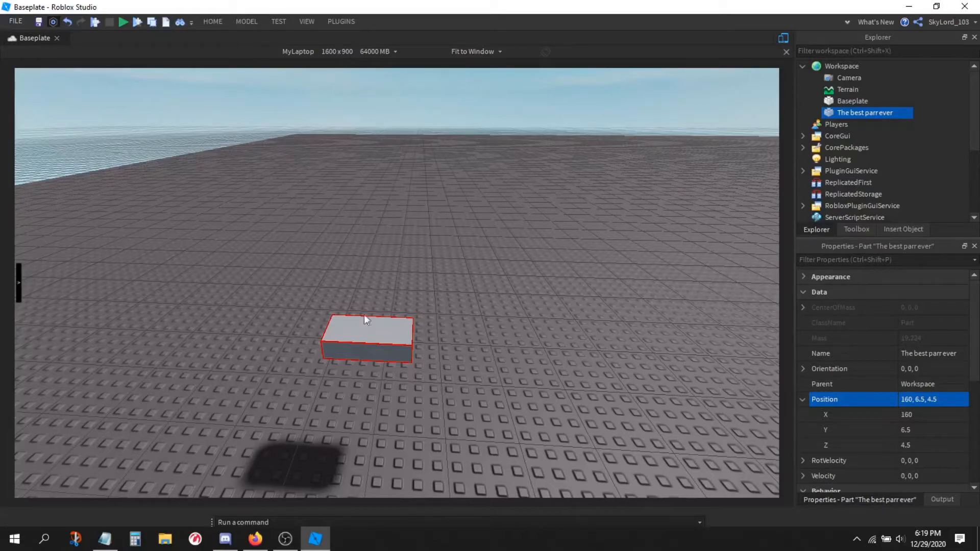
# Step: Move the block along the X axis to about X 161 and focus the view on it
pyautogui.hotkey('ctrl', '3')
pyautogui.hotkey('ctrl', '4')
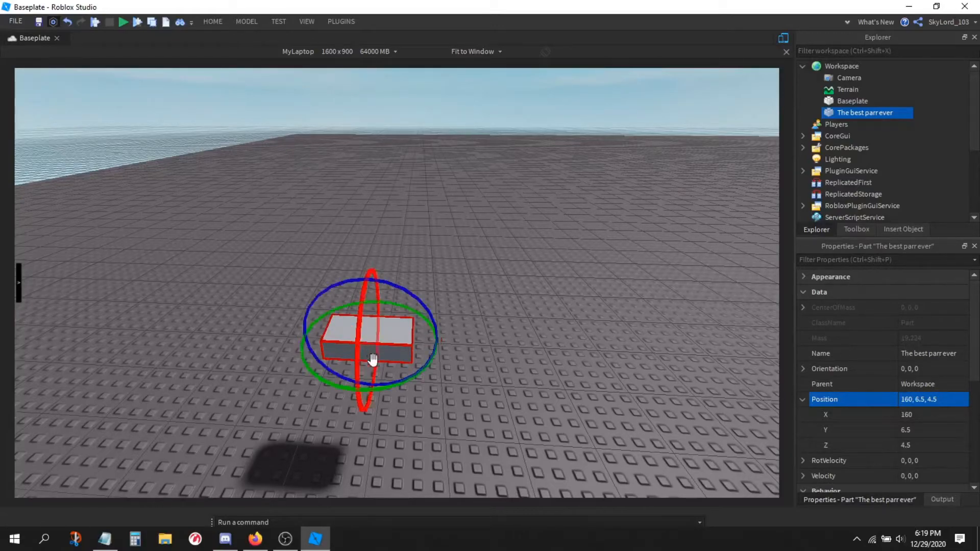
pyautogui.hotkey('ctrl', '2')
pyautogui.moveTo(478, 350); pyautogui.dragTo(423, 341)
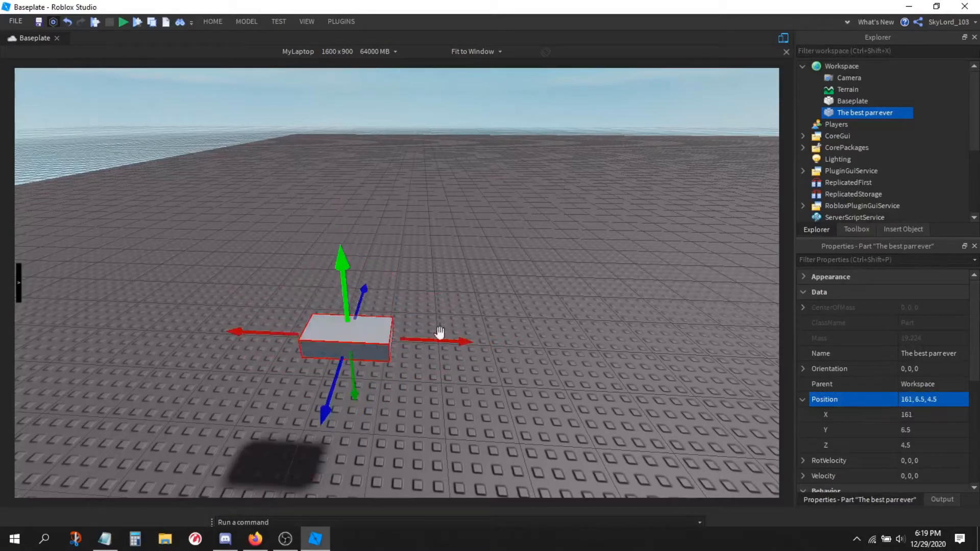
pyautogui.press('f')
# Step: Collapse Position, expand the RotVelocity values, and rotate the block about its Z axis to about -179.33 degrees
pyautogui.scroll(-5, 850, 394)
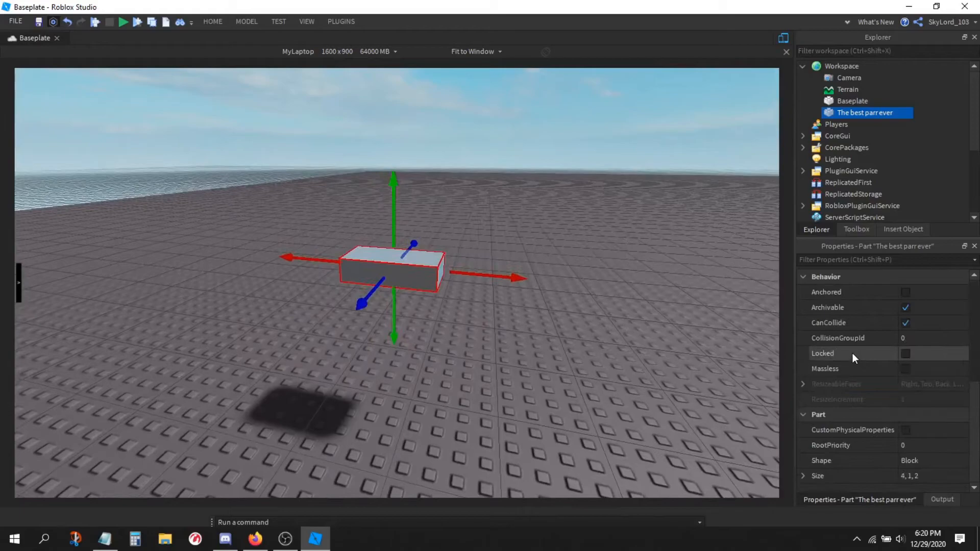
pyautogui.scroll(3, 850, 357)
pyautogui.click(801, 323)
pyautogui.click(802, 338)
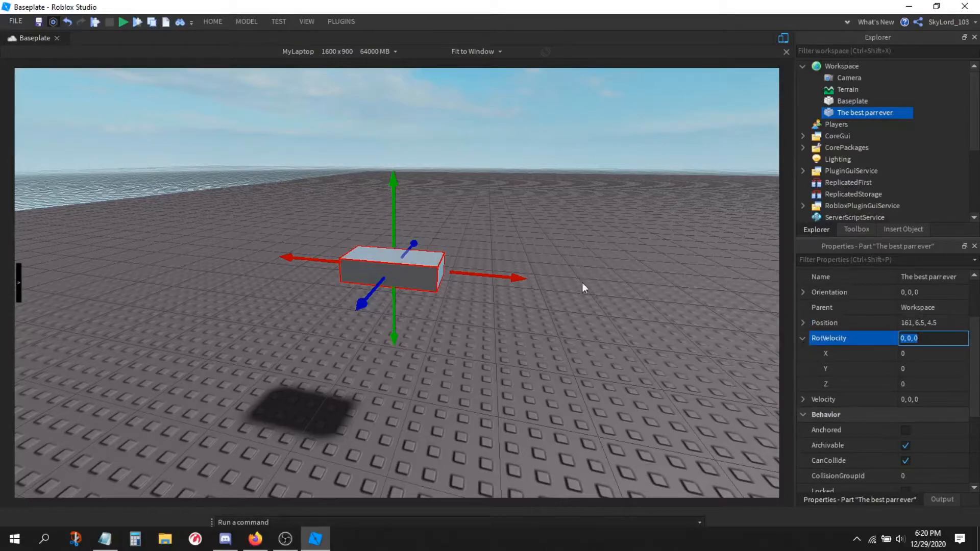
pyautogui.hotkey('ctrl', '4')
pyautogui.moveTo(454, 231)
pyautogui.mouseDown()
pyautogui.moveTo(452, 282)
pyautogui.moveTo(384, 306)
pyautogui.moveTo(382, 344)
pyautogui.moveTo(400, 322)
pyautogui.moveTo(365, 328)
pyautogui.moveTo(372, 320)
pyautogui.moveTo(311, 316)
pyautogui.mouseUp()
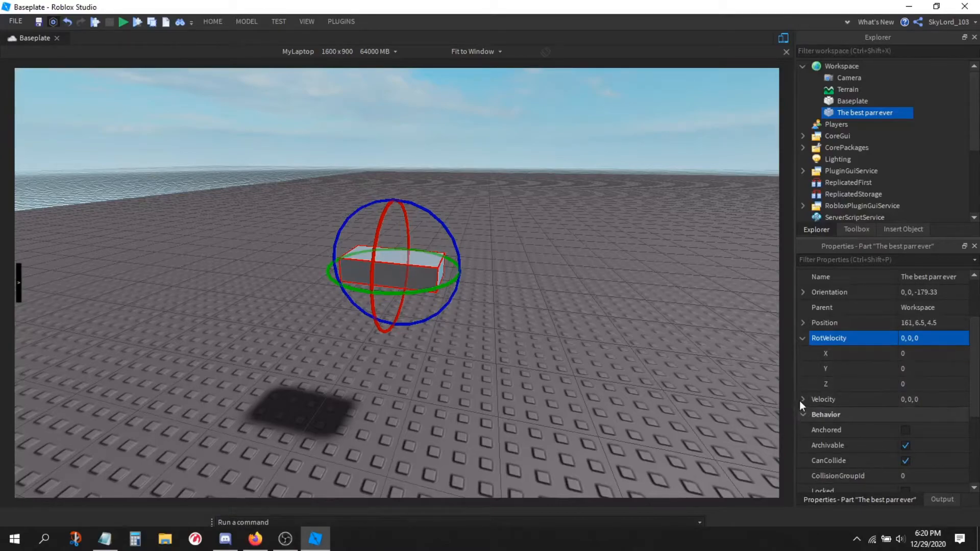
# Step: Collapse RotVelocity, expand the Velocity values, and set the block's Velocity X to 1000
pyautogui.click(803, 339)
pyautogui.click(806, 356)
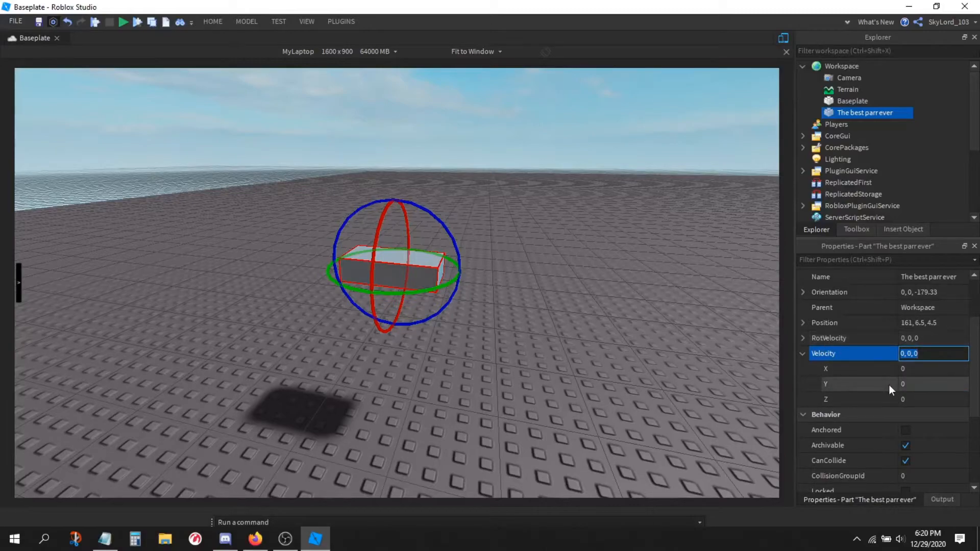
pyautogui.click(915, 370)
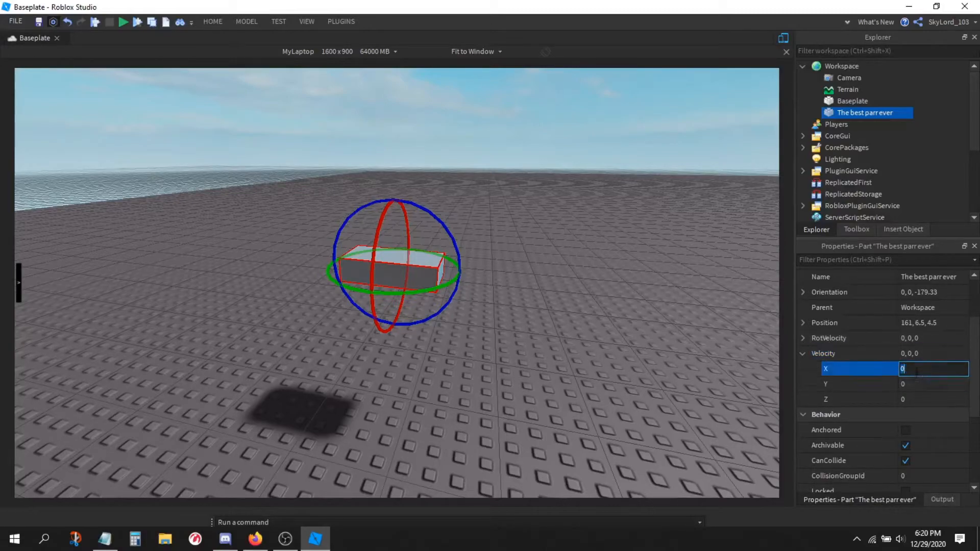
pyautogui.write('1000')
pyautogui.press('Return')
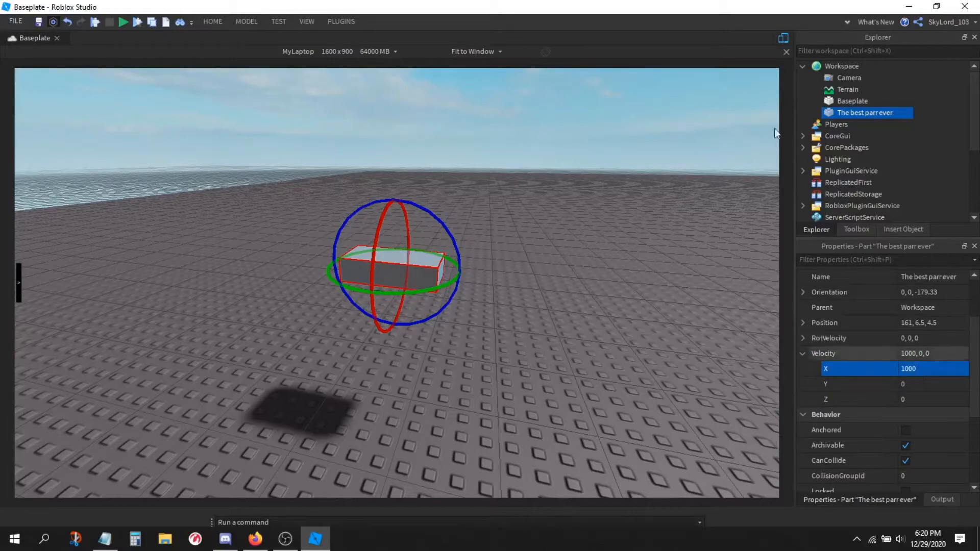
# Step: Move the block along the X axis to about X 154.5 and look at it from several angles
pyautogui.hotkey('ctrl', '2')
pyautogui.moveTo(485, 276); pyautogui.dragTo(364, 284)
pyautogui.moveTo(363, 284); pyautogui.dragTo(363, 286, button='right')
pyautogui.press('s')
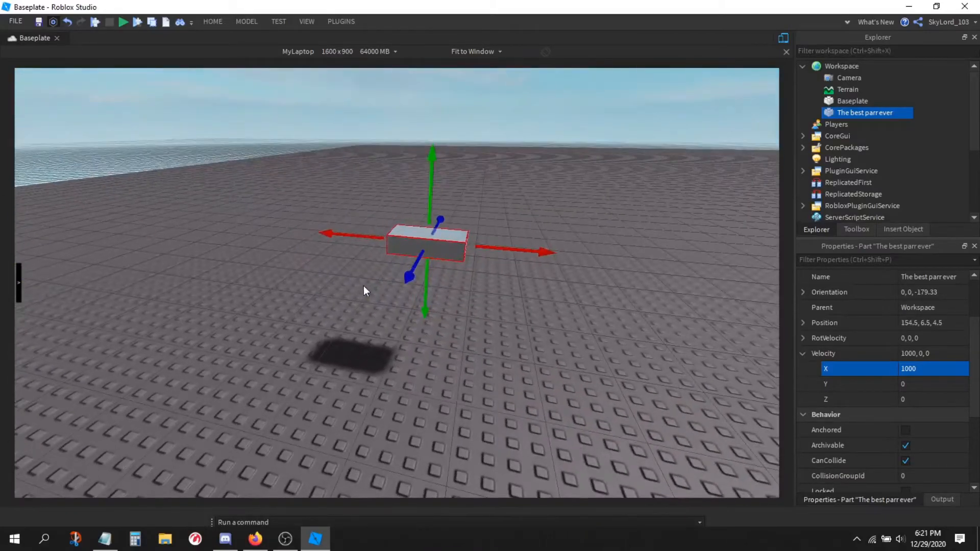
pyautogui.press('w')
pyautogui.press('a')
pyautogui.press('s')
pyautogui.press('d')
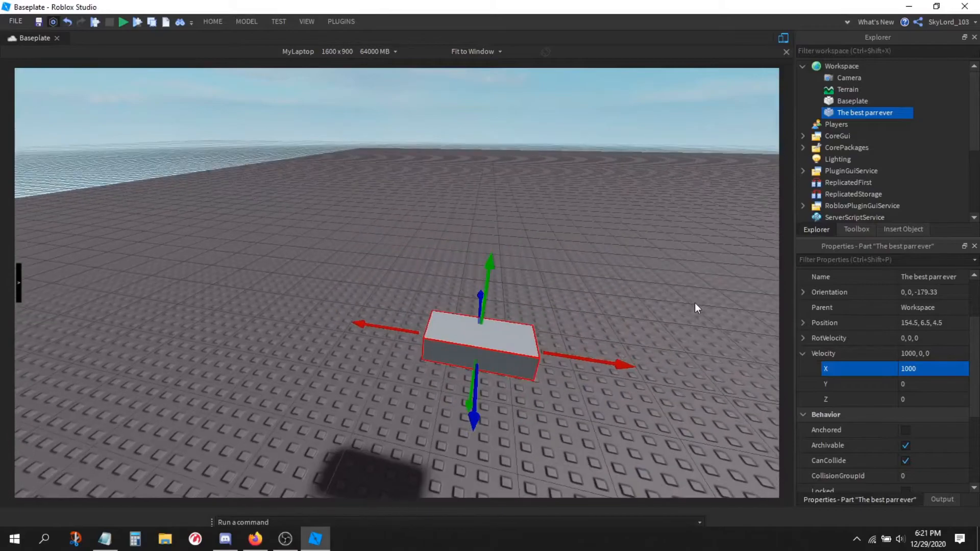
pyautogui.press('q')
pyautogui.press('a')
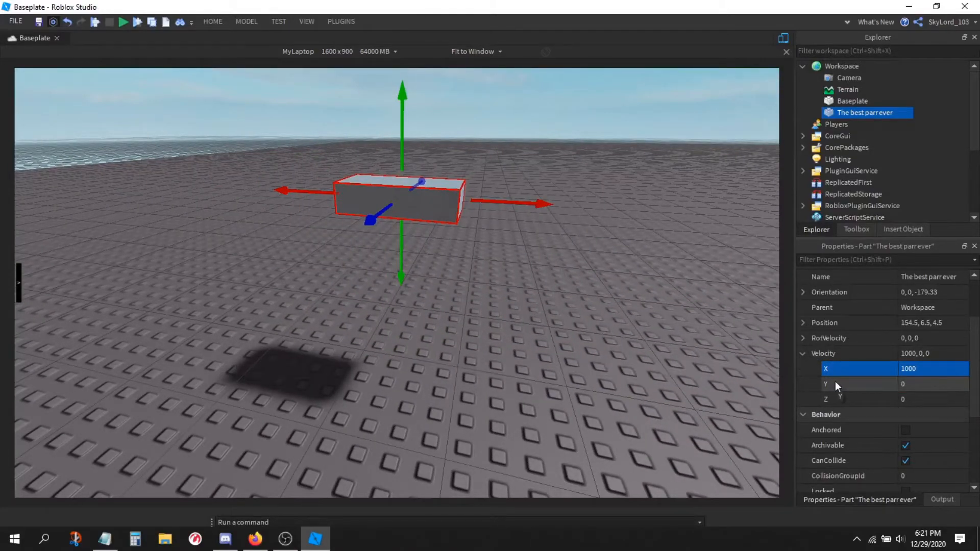
# Step: Collapse the Velocity values and the block's whole Data property group
pyautogui.click(803, 353)
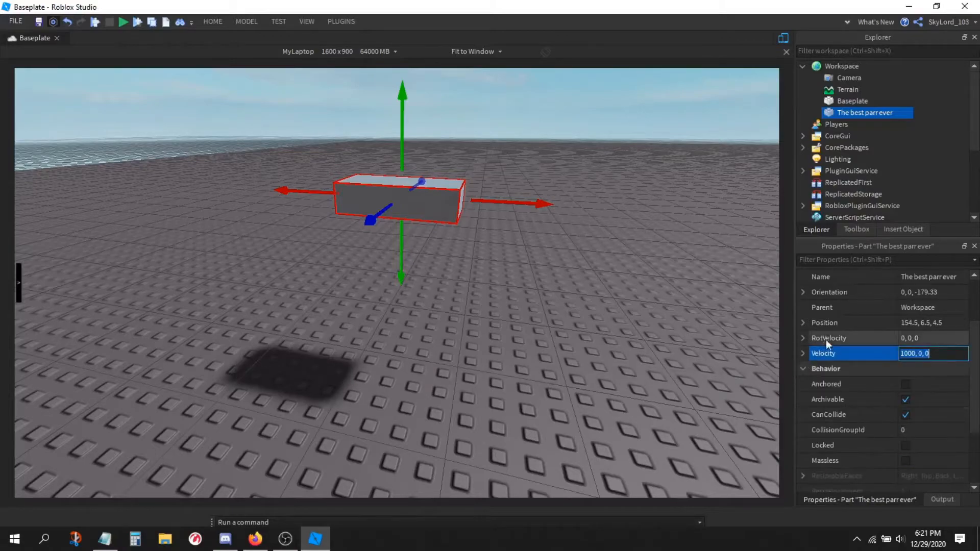
pyautogui.scroll(2, 842, 338)
pyautogui.click(802, 294)
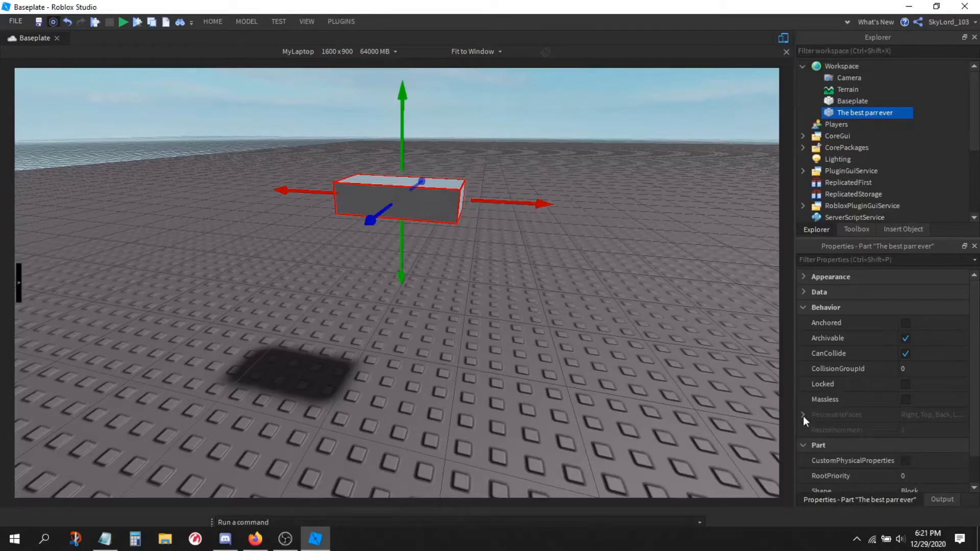
# Step: Turn on Anchored for the block and focus the view on it from a low angle
pyautogui.click(905, 324)
pyautogui.moveTo(578, 293); pyautogui.dragTo(578, 293, button='right')
pyautogui.moveTo(447, 281); pyautogui.dragTo(447, 249, button='right')
pyautogui.press('f')
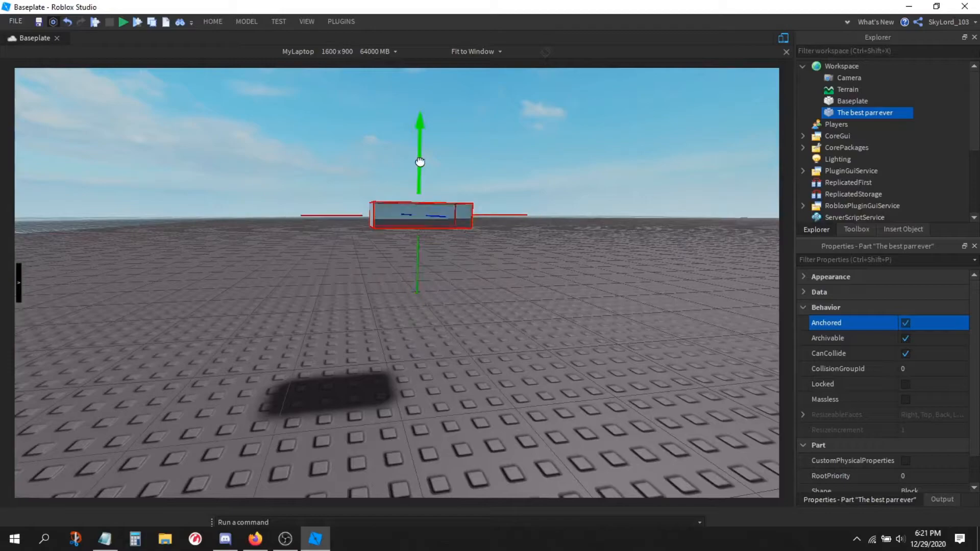
# Step: Toggle Anchored off and back on while lowering the block to the baseplate, and raise it above the ground again
pyautogui.click(905, 323)
pyautogui.moveTo(425, 135); pyautogui.dragTo(403, 276)
pyautogui.click(905, 323)
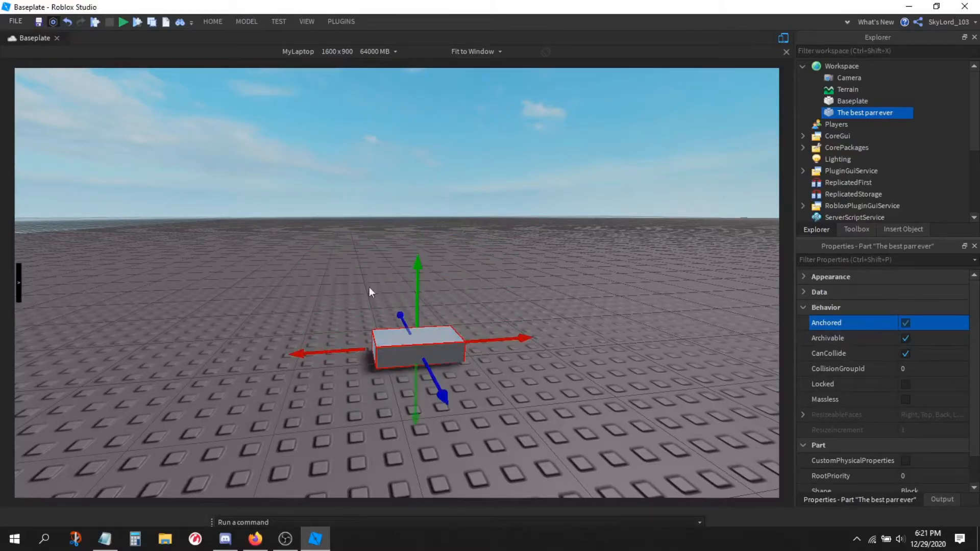
pyautogui.moveTo(417, 320); pyautogui.dragTo(390, 177)
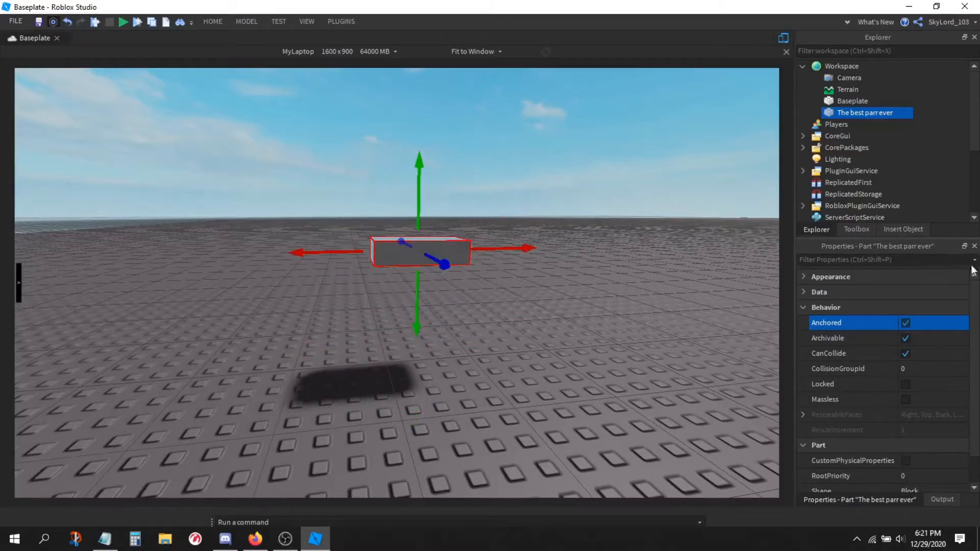
# Step: Highlight the Archivable property and turn off CanCollide for the block
pyautogui.click(905, 343)
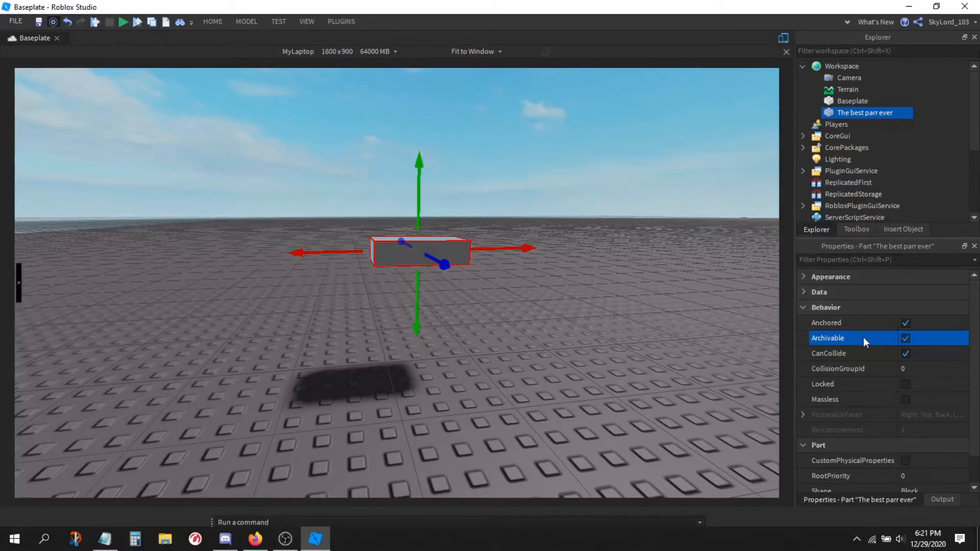
pyautogui.click(904, 353)
pyautogui.moveTo(536, 308); pyautogui.dragTo(535, 308, button='right')
pyautogui.press('a')
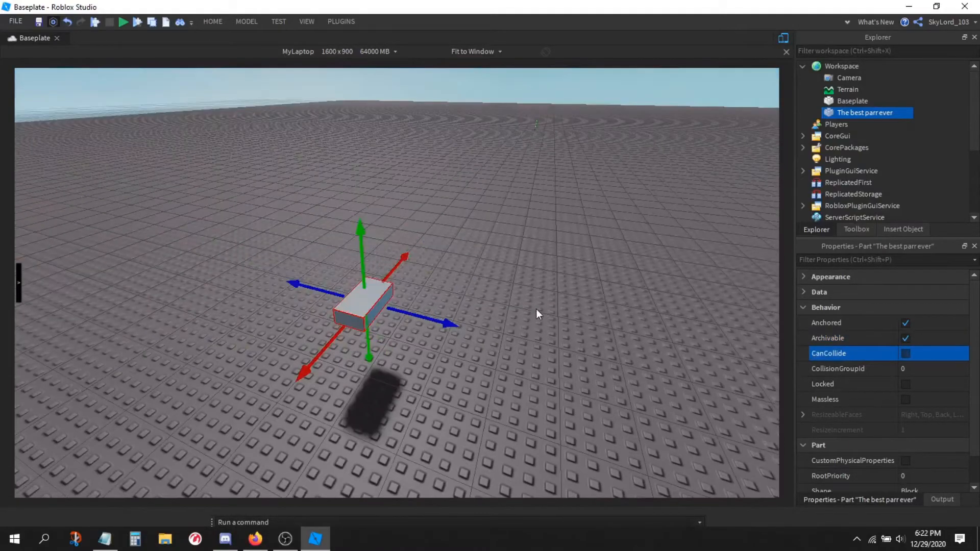
# Step: Duplicate the block, move the copy away along the Z axis, and reselect the original block
pyautogui.hotkey('ctrl', 'd')
pyautogui.moveTo(408, 316); pyautogui.dragTo(578, 339)
pyautogui.press('a')
pyautogui.moveTo(480, 338); pyautogui.dragTo(479, 339, button='right')
pyautogui.press('w')
pyautogui.click(367, 329)
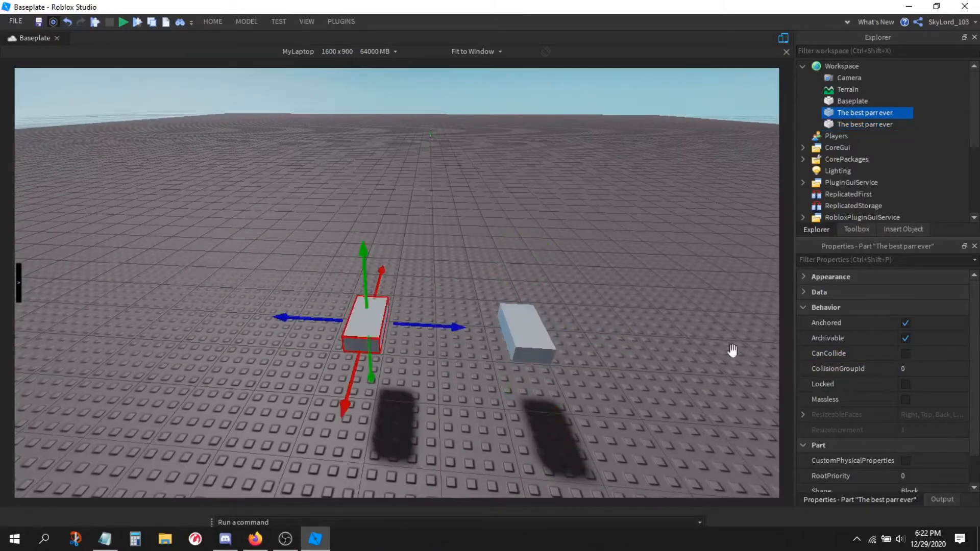
# Step: Slide the duplicate block back toward the original, delete it, and select the remaining block
pyautogui.click(531, 324)
pyautogui.moveTo(489, 330); pyautogui.dragTo(425, 326)
pyautogui.press('Delete')
pyautogui.click(372, 322)
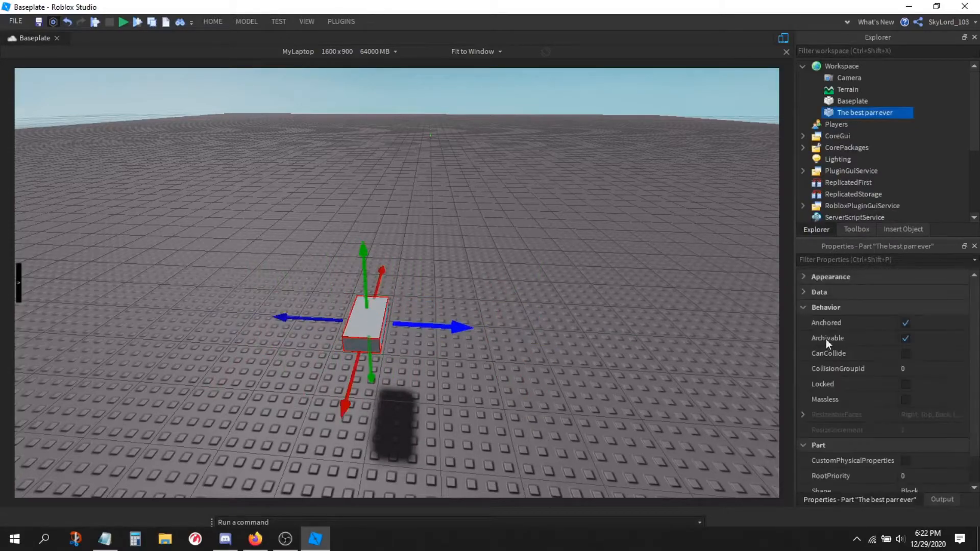
# Step: Turn CanCollide back on for the block and view it from another angle
pyautogui.scroll(-1, 847, 339)
pyautogui.moveTo(640, 315); pyautogui.dragTo(639, 314, button='right')
pyautogui.click(905, 323)
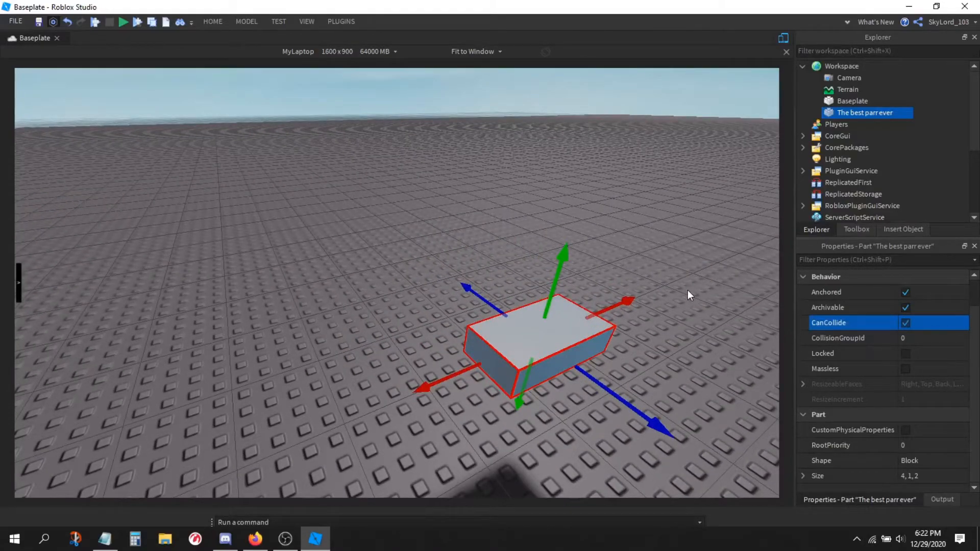
pyautogui.moveTo(688, 290); pyautogui.dragTo(687, 290, button='right')
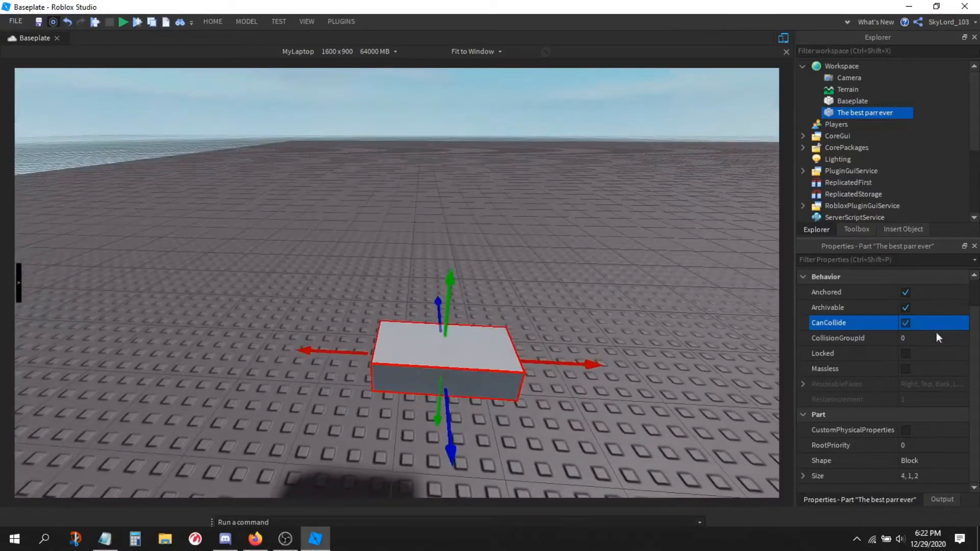
# Step: Open the block's CollisionGroupId value for editing and shift the command bar slightly
pyautogui.click(914, 339)
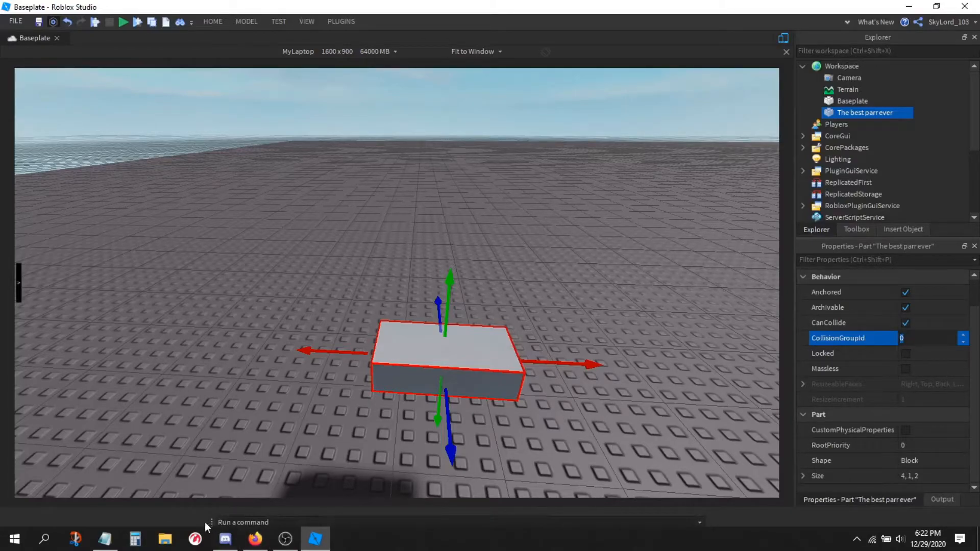
pyautogui.moveTo(212, 522); pyautogui.dragTo(209, 517)
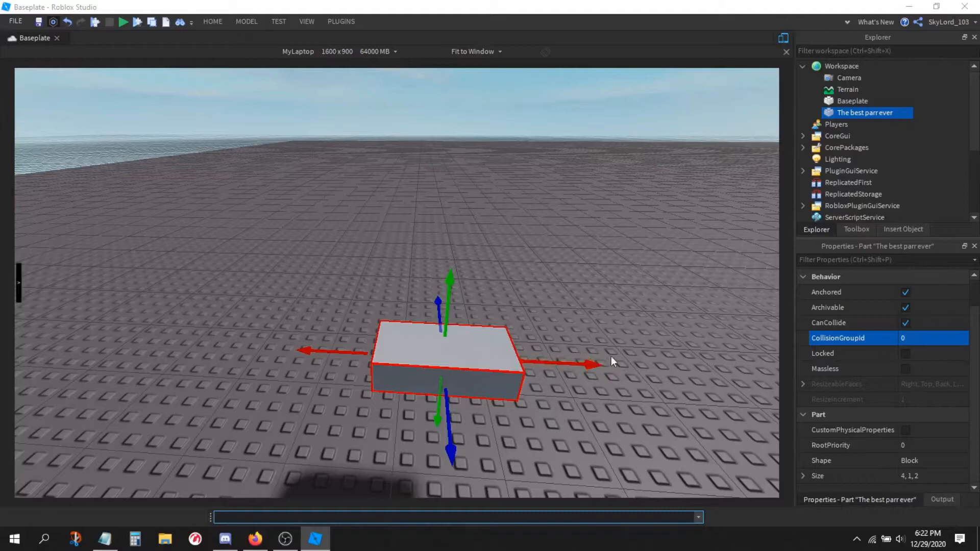
pyautogui.scroll(-4, 624, 354)
pyautogui.press('w')
pyautogui.moveTo(623, 352); pyautogui.dragTo(626, 354, button='right')
pyautogui.moveTo(626, 361); pyautogui.dragTo(562, 366)
pyautogui.press('d')
pyautogui.press('a')
pyautogui.moveTo(607, 365); pyautogui.dragTo(614, 364, button='right')
pyautogui.press('w')
pyautogui.press('d')
pyautogui.press('s')
pyautogui.press('w')
pyautogui.press('s')
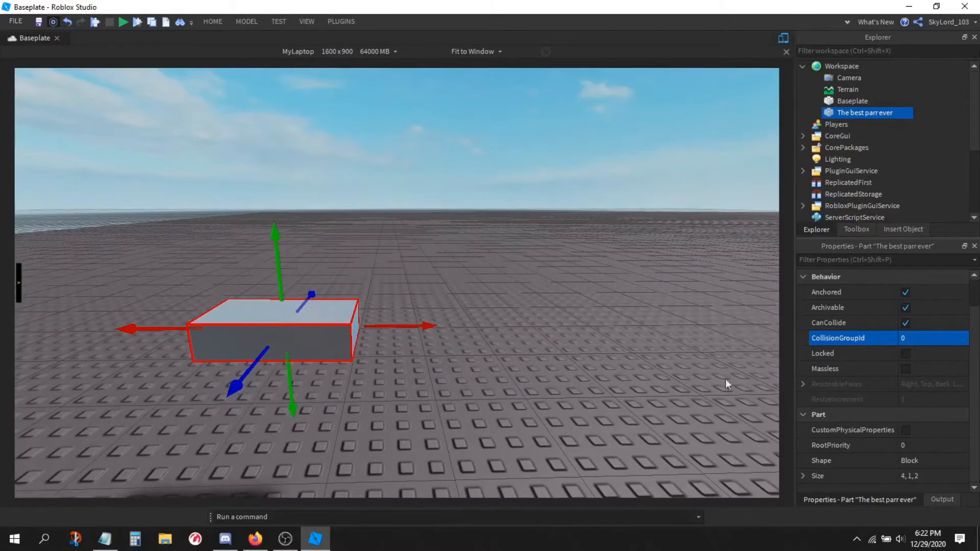
# Step: Turn on Locked for the block and deselect it in the 3D view
pyautogui.click(904, 354)
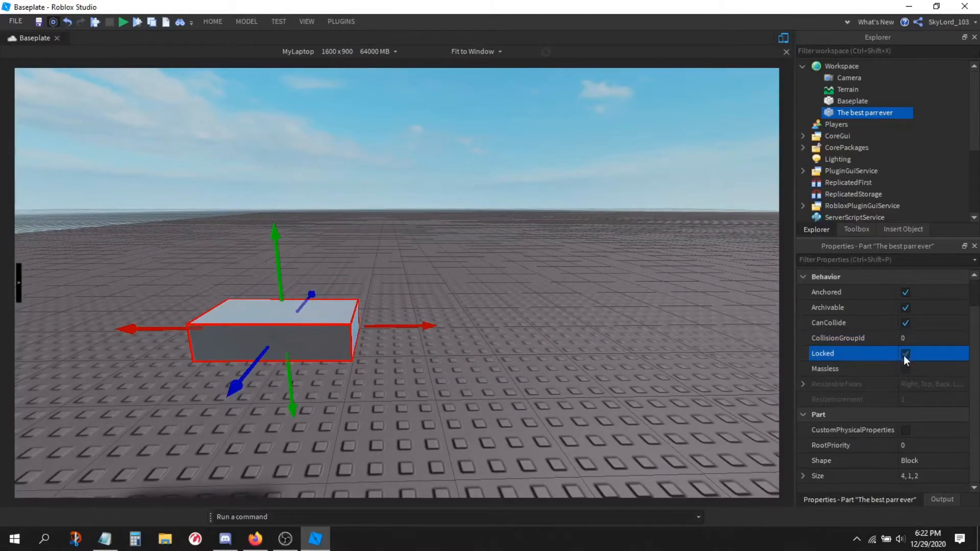
pyautogui.click(528, 354)
pyautogui.moveTo(526, 354); pyautogui.dragTo(524, 354, button='right')
pyautogui.press('s')
pyautogui.press('d')
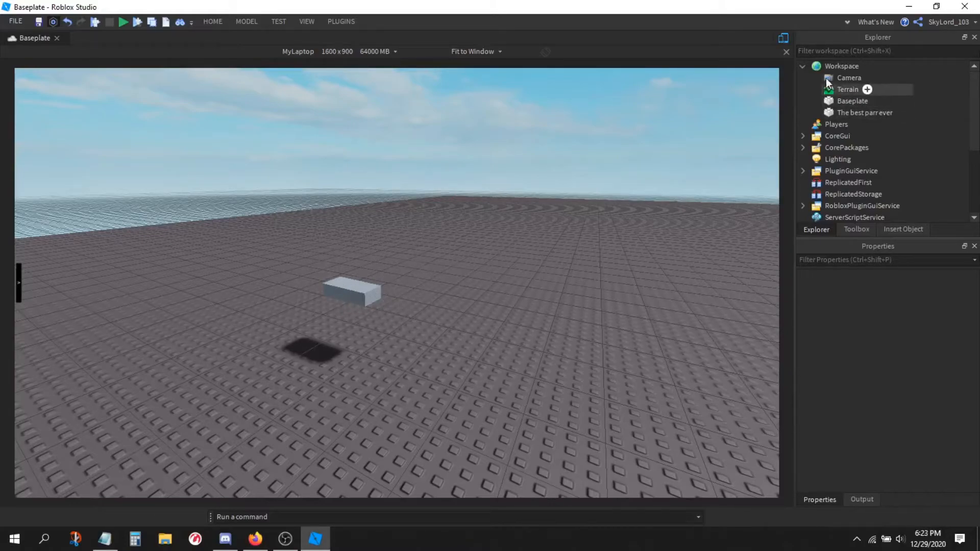
# Step: Enlarge the Explorer's height relative to Properties and glance at the View options
pyautogui.moveTo(852, 236); pyautogui.dragTo(851, 293)
pyautogui.click(319, 24)
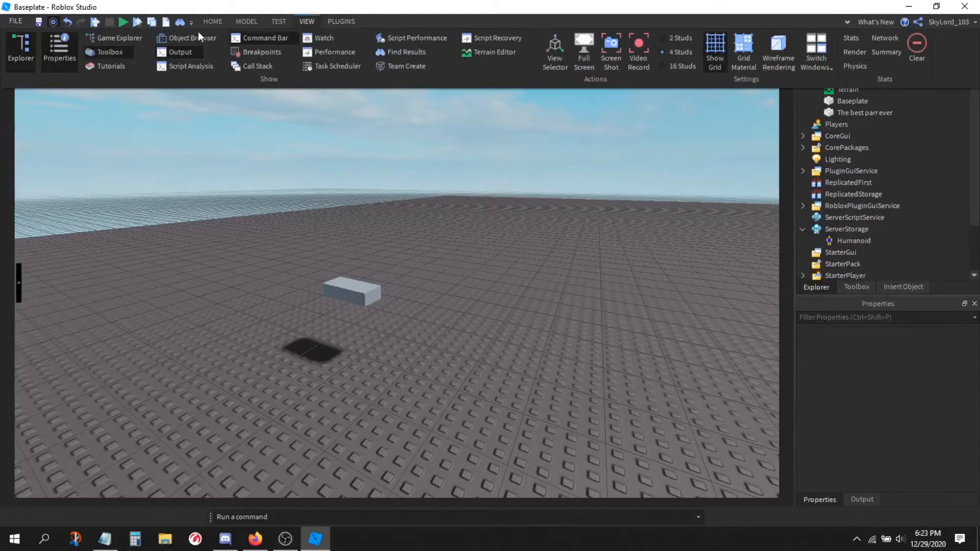
pyautogui.click(305, 21)
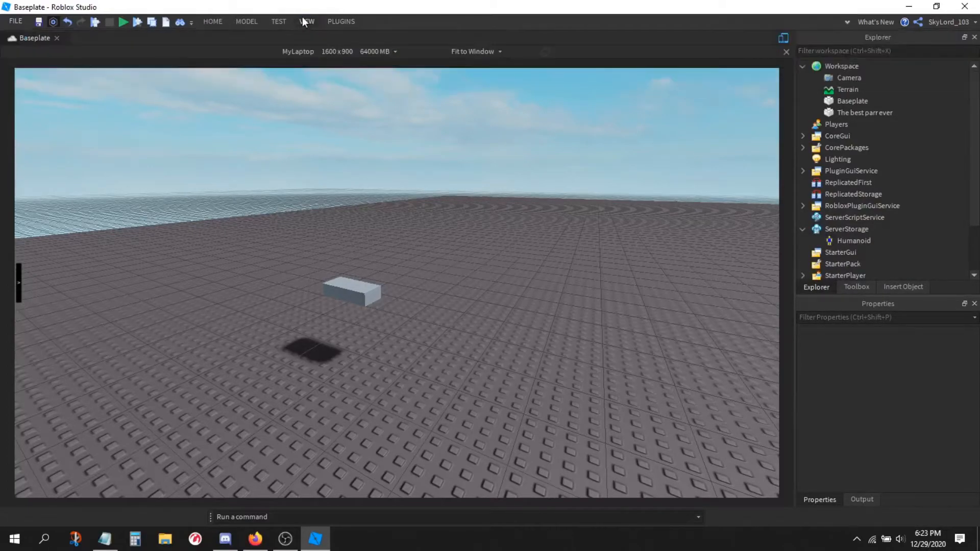
# Step: Select the locked block through the Explorer and turn off its Locked property
pyautogui.click(848, 113)
pyautogui.scroll(-2, 871, 434)
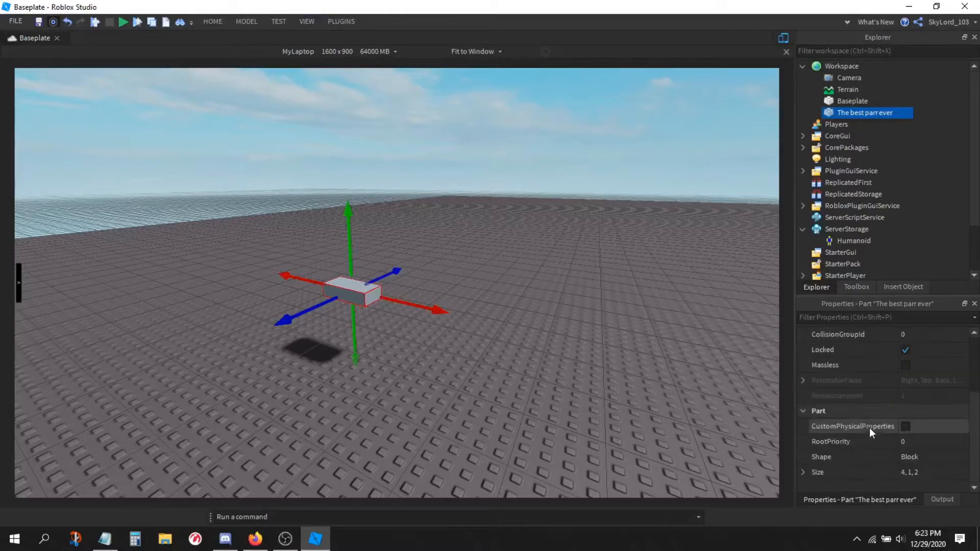
pyautogui.click(905, 350)
pyautogui.moveTo(404, 356); pyautogui.dragTo(245, 256)
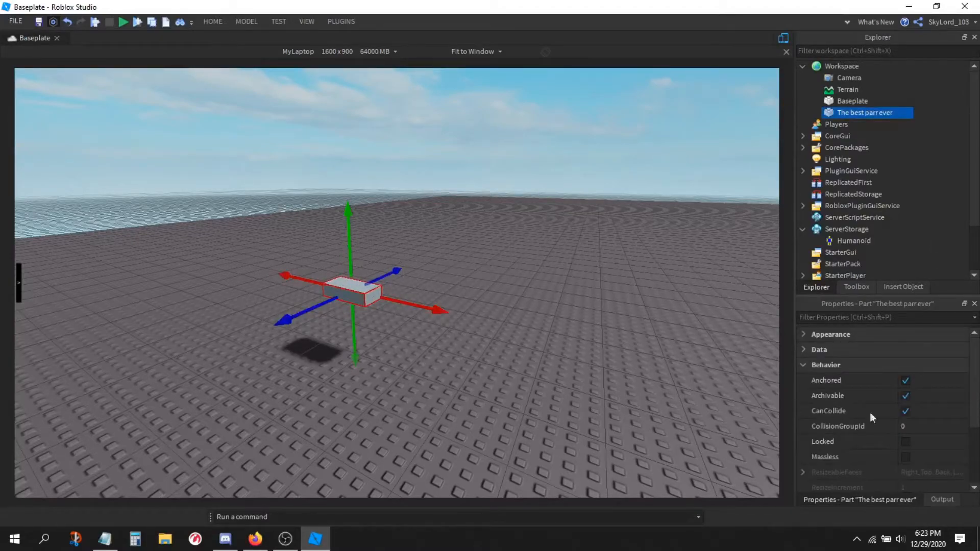
# Step: Turn on Massless for the block and inspect it up close in the 3D view
pyautogui.scroll(-2, 850, 413)
pyautogui.click(906, 364)
pyautogui.press('f')
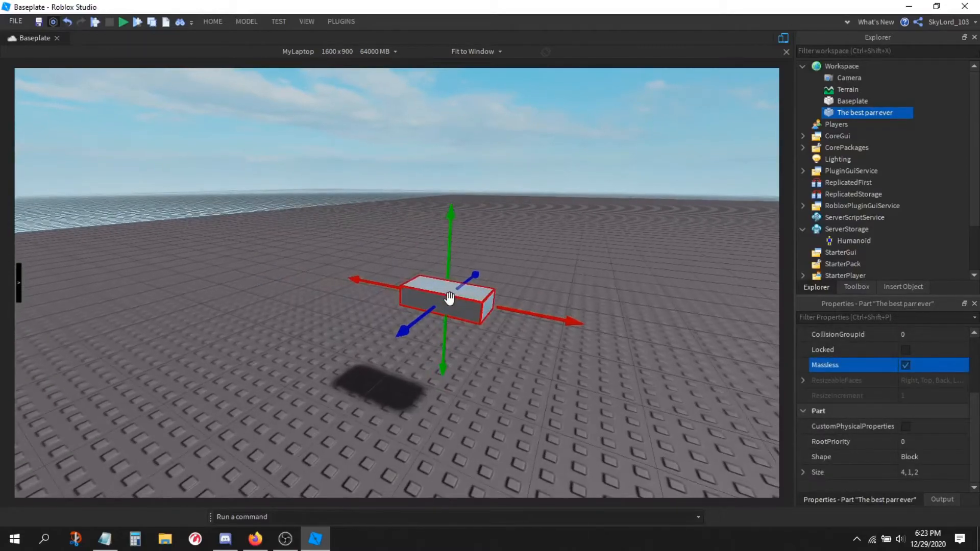
pyautogui.press('w')
pyautogui.moveTo(487, 363); pyautogui.dragTo(492, 349, button='right')
pyautogui.scroll(-5, 489, 363)
pyautogui.scroll(4, 492, 349)
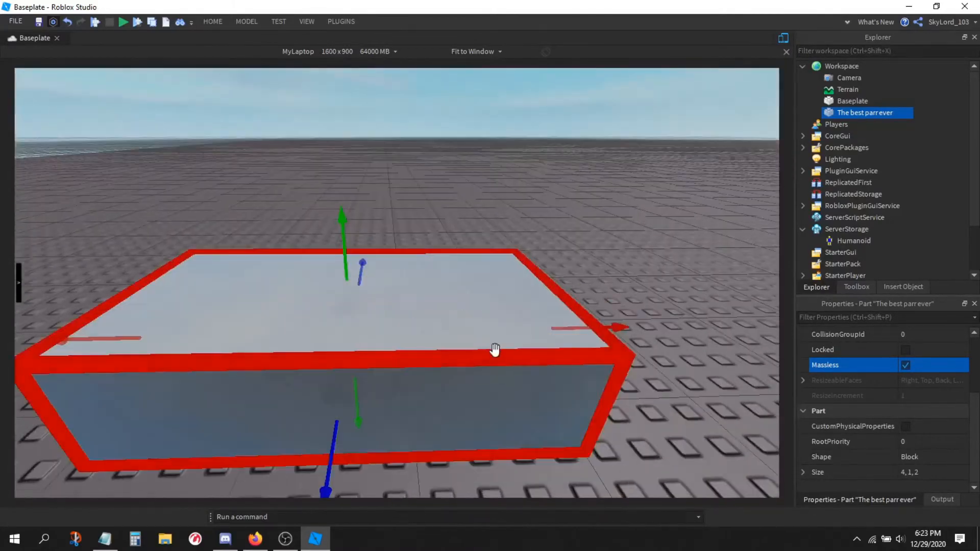
# Step: Collapse the Behavior properties, then enable CustomPhysicalProperties on "The best parr ever" and expand its sub-properties
pyautogui.scroll(-3, 492, 349)
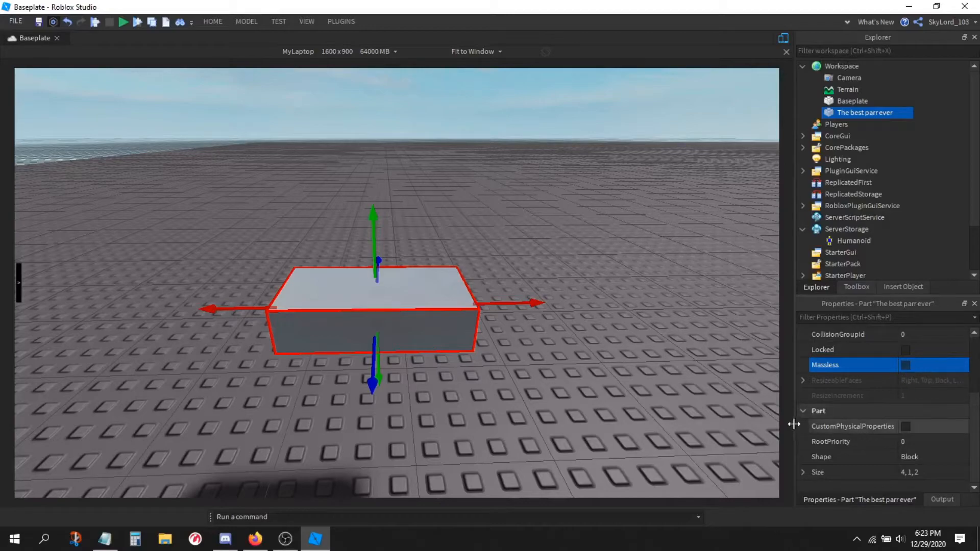
pyautogui.scroll(2, 834, 406)
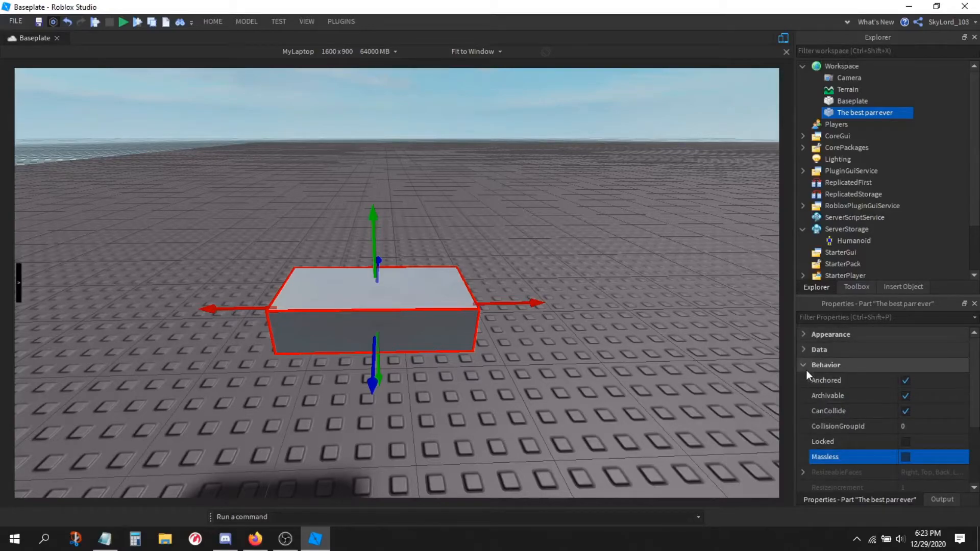
pyautogui.click(807, 369)
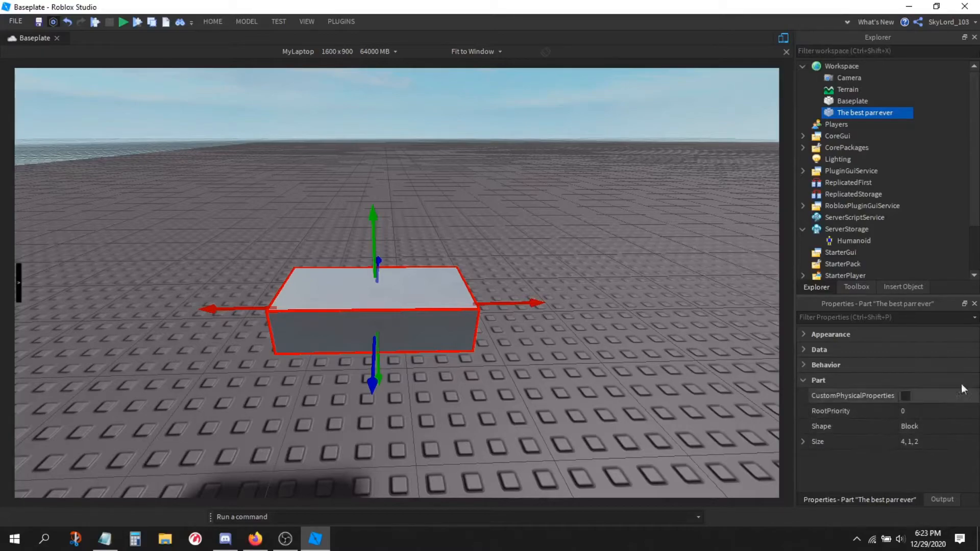
pyautogui.click(905, 397)
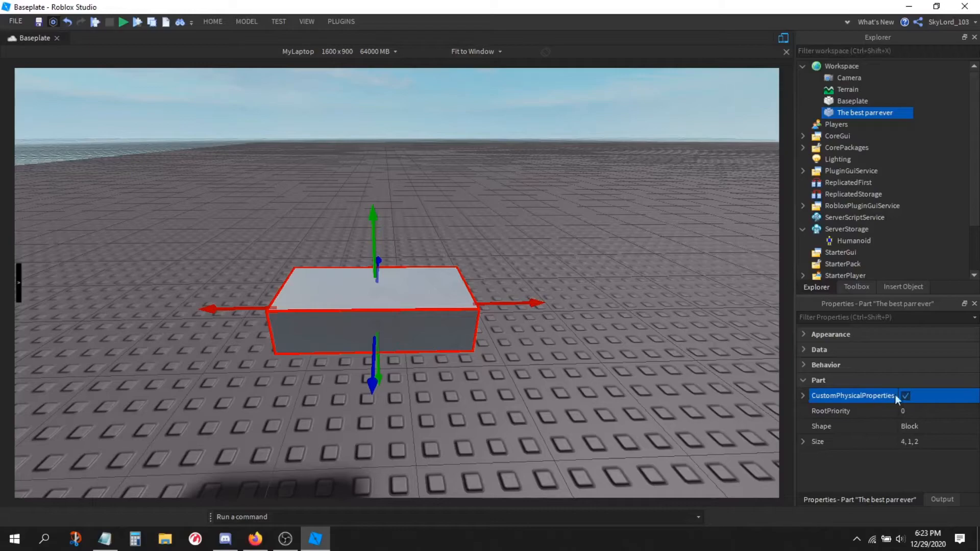
pyautogui.click(803, 396)
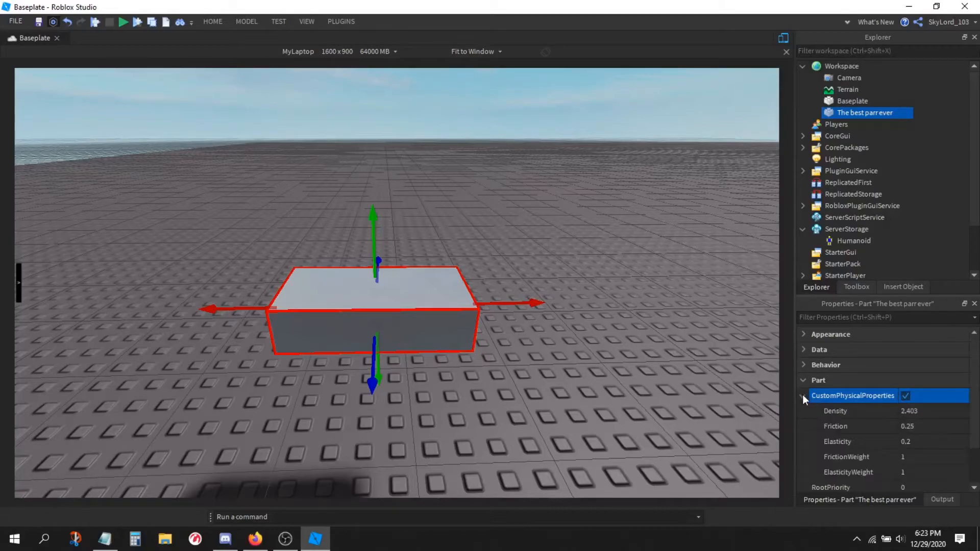
pyautogui.scroll(-1, 906, 421)
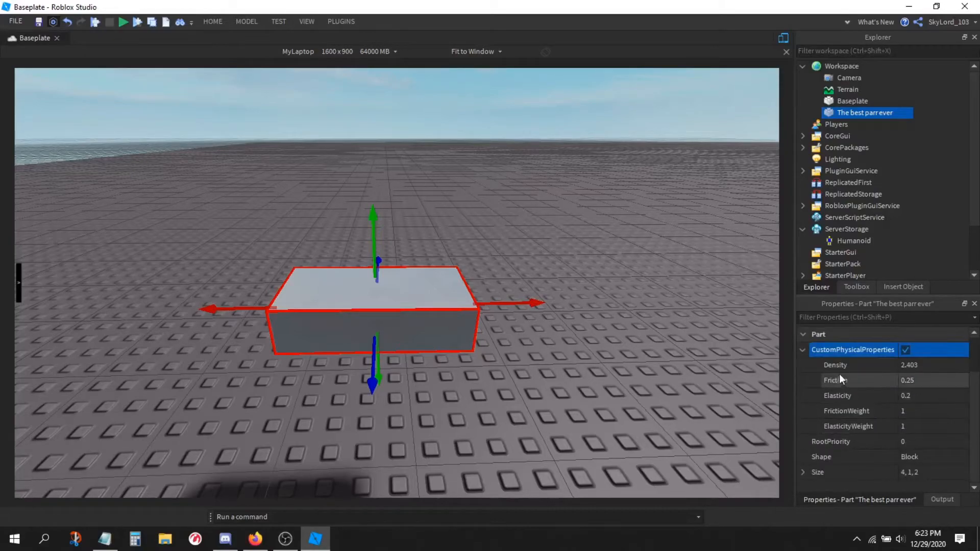
# Step: Scale the part along the X axis to a length of 6.5 studs
pyautogui.hotkey('ctrl', '2')
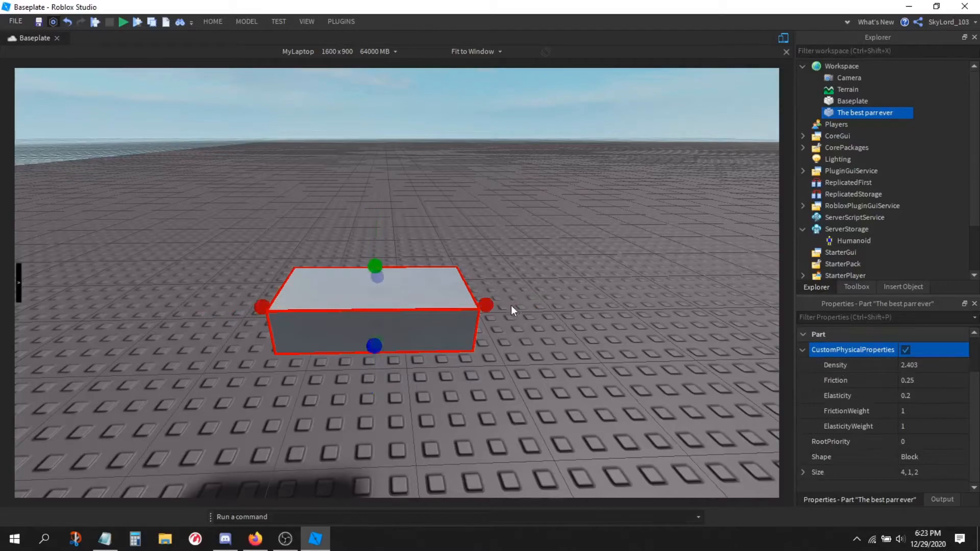
pyautogui.moveTo(486, 306); pyautogui.dragTo(597, 302)
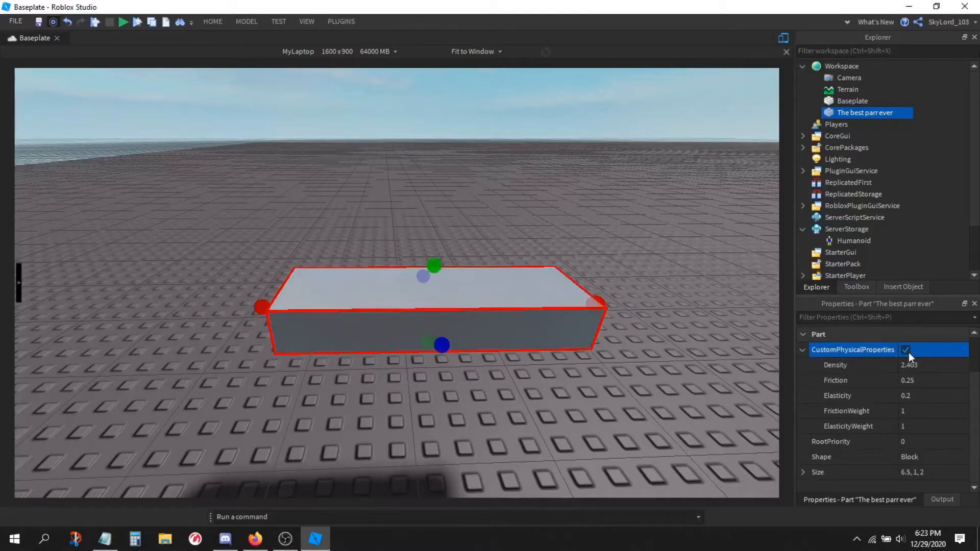
pyautogui.scroll(1, 906, 352)
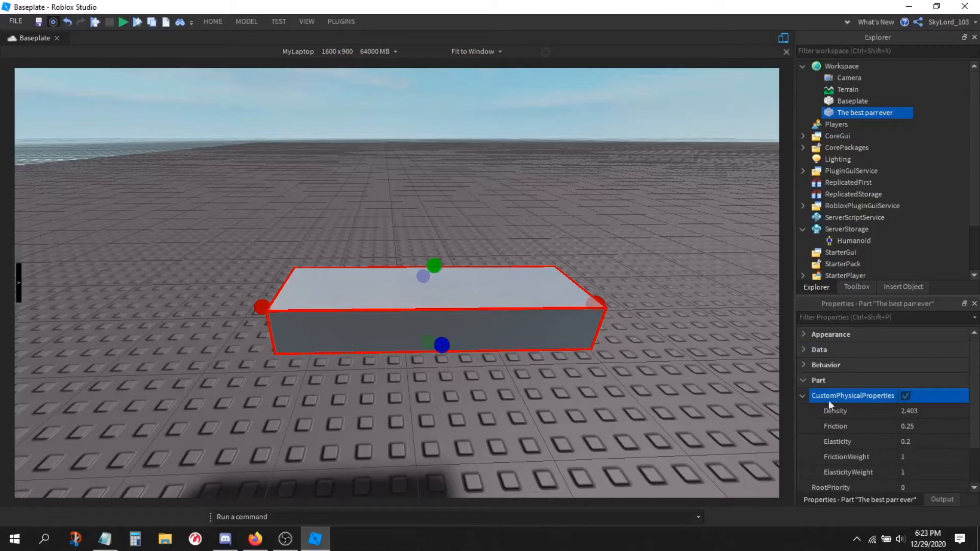
pyautogui.scroll(-1, 842, 406)
pyautogui.moveTo(653, 415); pyautogui.dragTo(707, 413, button='right')
pyautogui.press('d')
pyautogui.press('a')
pyautogui.press('w')
pyautogui.press('s')
pyautogui.press('a')
pyautogui.press('w')
pyautogui.press('d')
pyautogui.press('s')
pyautogui.press('a')
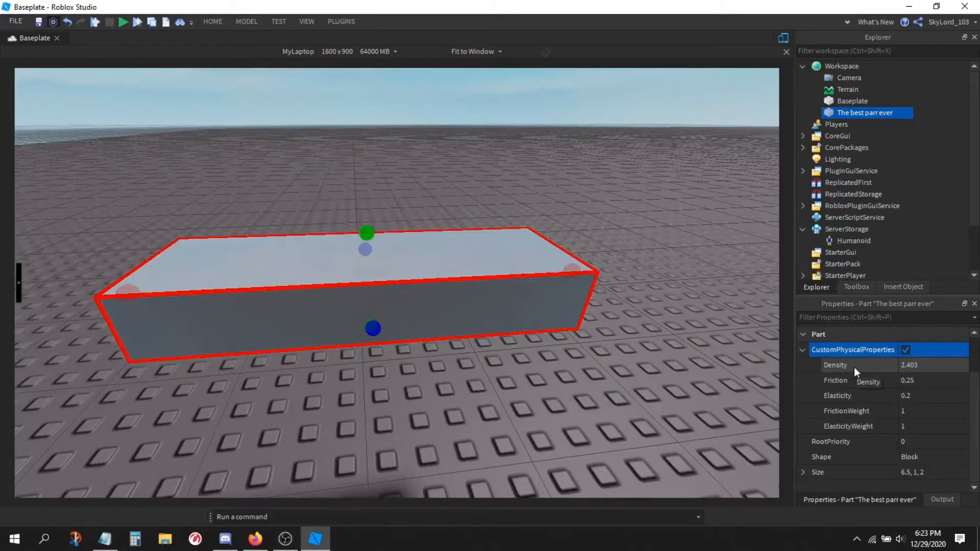
# Step: Lower the part onto the baseplate, then raise it vertically with the Move tool so it floats above the ground
pyautogui.scroll(-5, 439, 378)
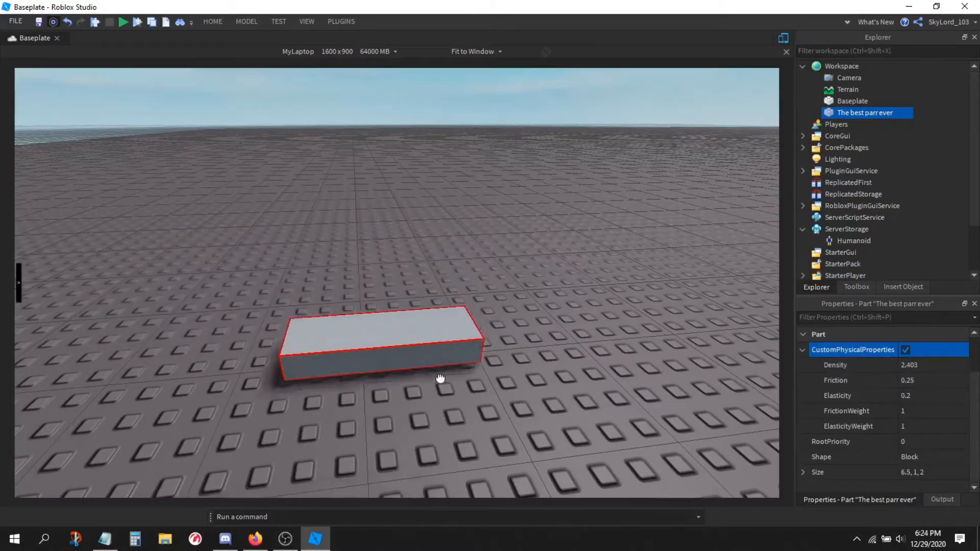
pyautogui.moveTo(440, 378); pyautogui.dragTo(452, 428)
pyautogui.hotkey('ctrl', '2')
pyautogui.moveTo(406, 371); pyautogui.dragTo(408, 222)
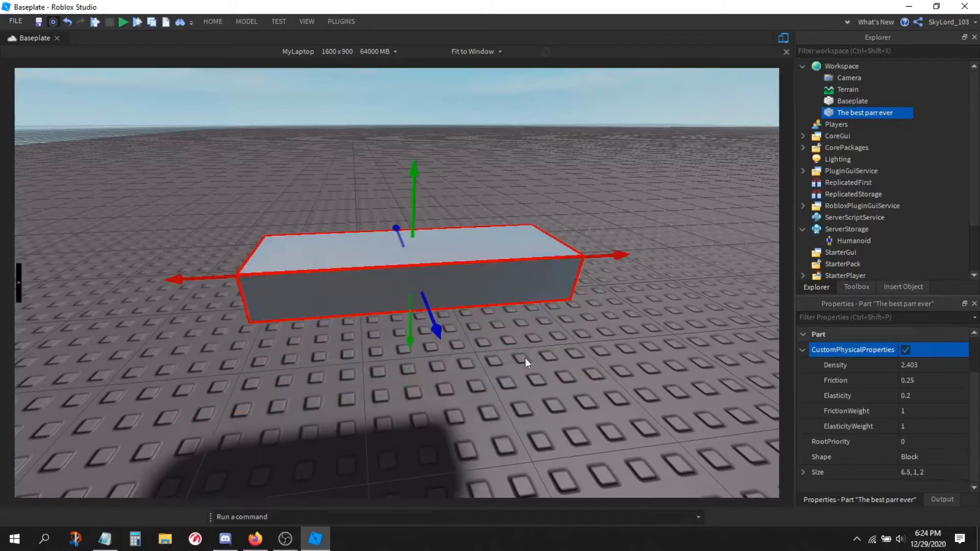
pyautogui.scroll(2, 507, 347)
pyautogui.moveTo(506, 344); pyautogui.dragTo(510, 345, button='right')
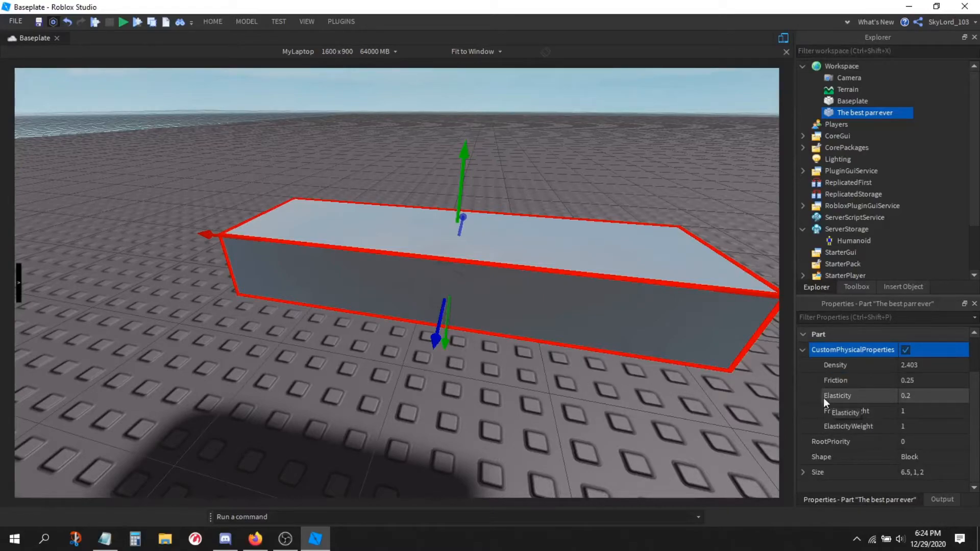
# Step: Move the part straight down to the baseplate, then lift it to a lower floating height above the ground
pyautogui.press('s')
pyautogui.moveTo(494, 378); pyautogui.dragTo(494, 379, button='right')
pyautogui.press('a')
pyautogui.press('s')
pyautogui.press('d')
pyautogui.press('w')
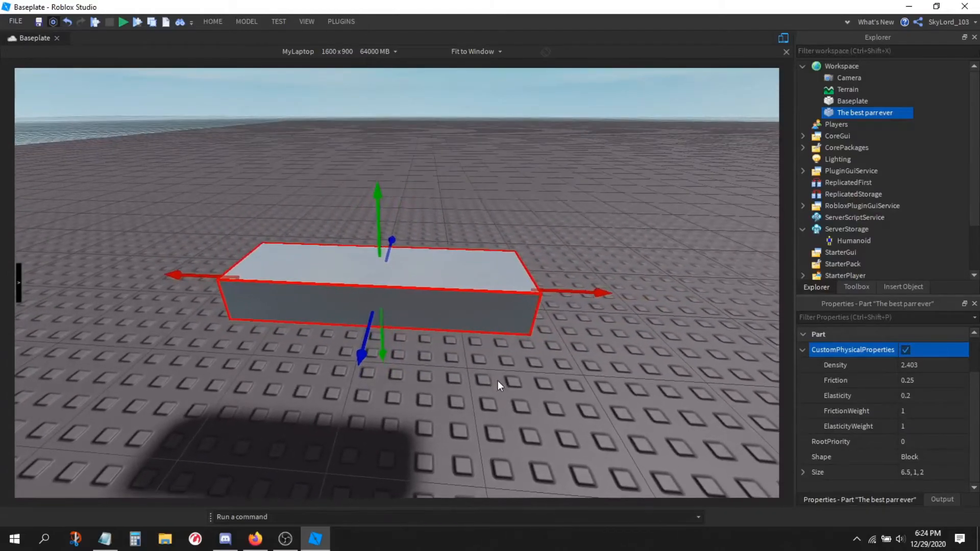
pyautogui.press('a')
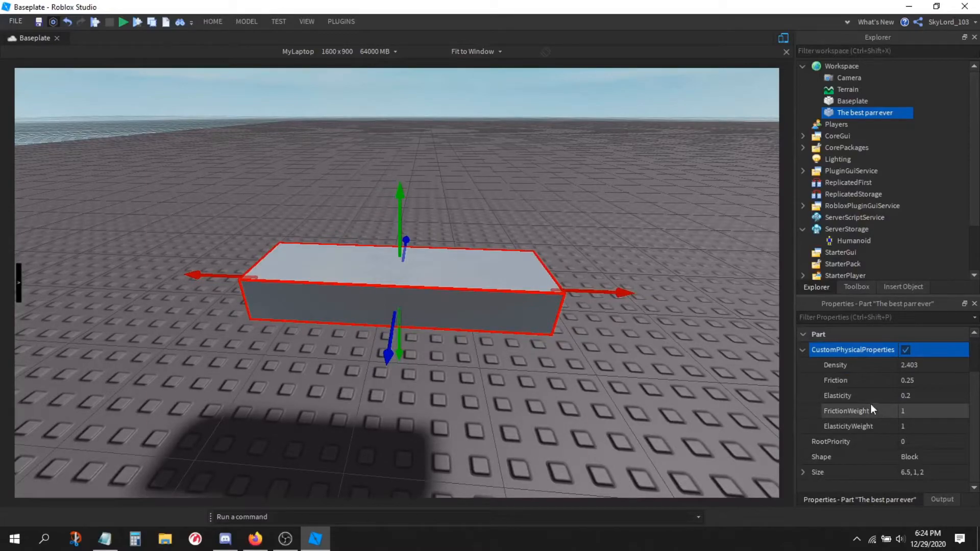
pyautogui.moveTo(400, 200); pyautogui.dragTo(409, 342)
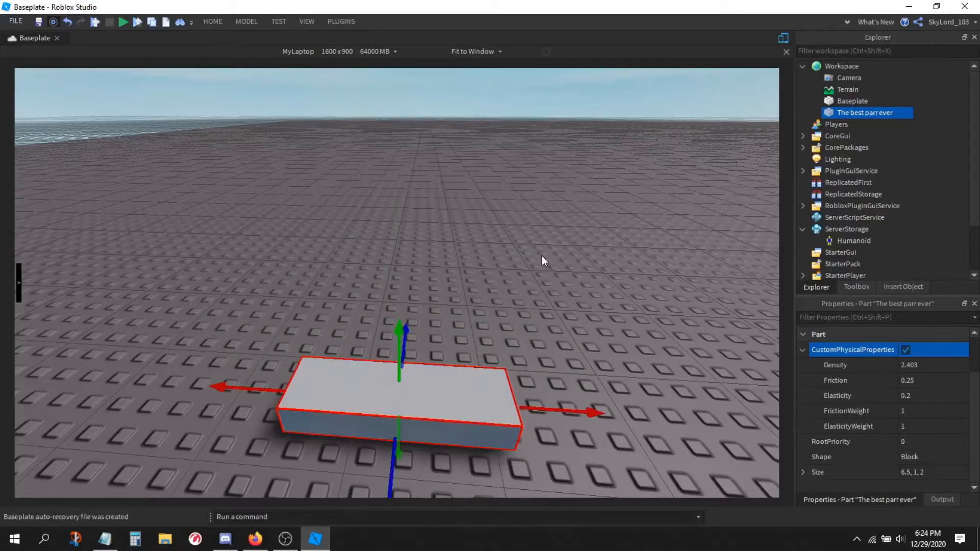
pyautogui.moveTo(401, 334); pyautogui.dragTo(401, 261)
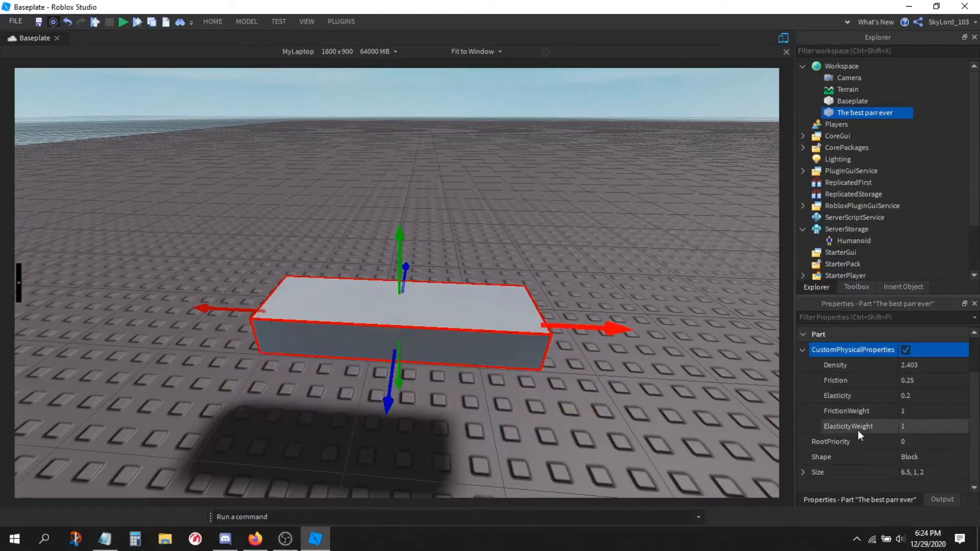
pyautogui.moveTo(632, 335); pyautogui.dragTo(654, 346)
pyautogui.press('d')
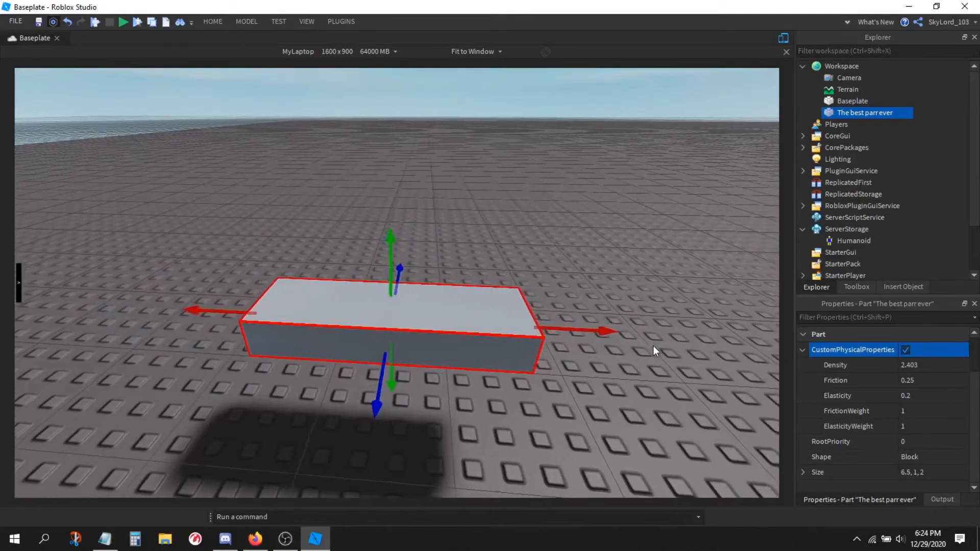
pyautogui.press('w')
pyautogui.moveTo(653, 346); pyautogui.dragTo(653, 348, button='right')
pyautogui.press('a')
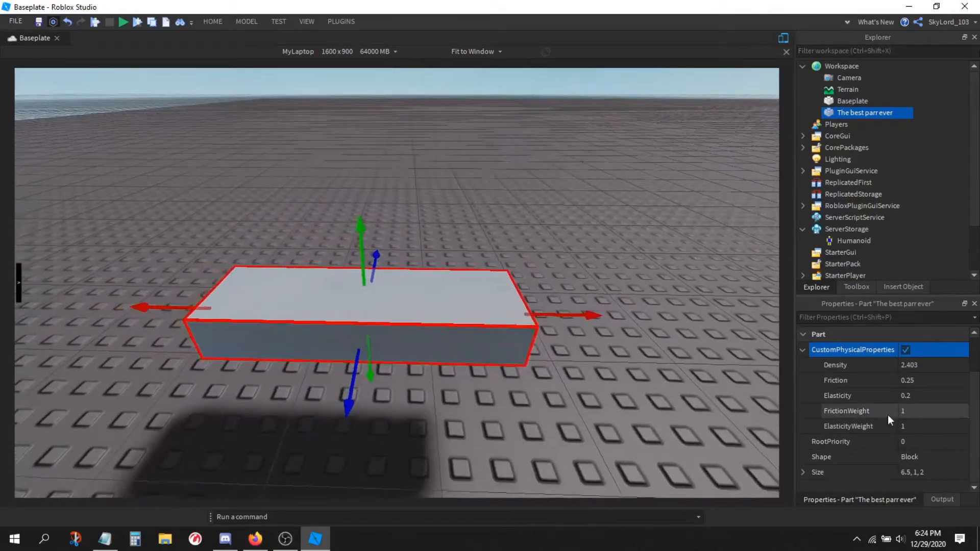
pyautogui.press('s')
pyautogui.press('q')
# Step: Turn off the part's CustomPhysicalProperties and select its Shape property
pyautogui.click(917, 443)
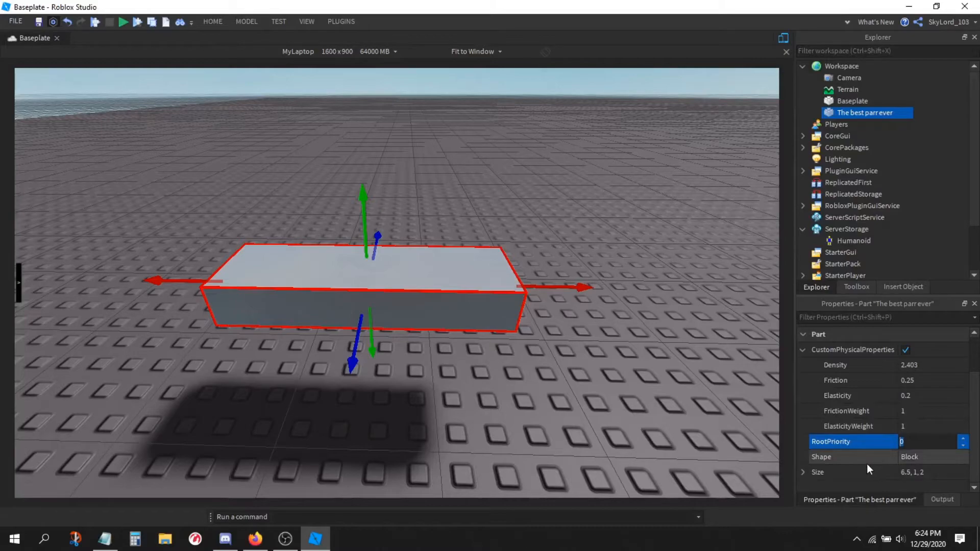
pyautogui.click(908, 351)
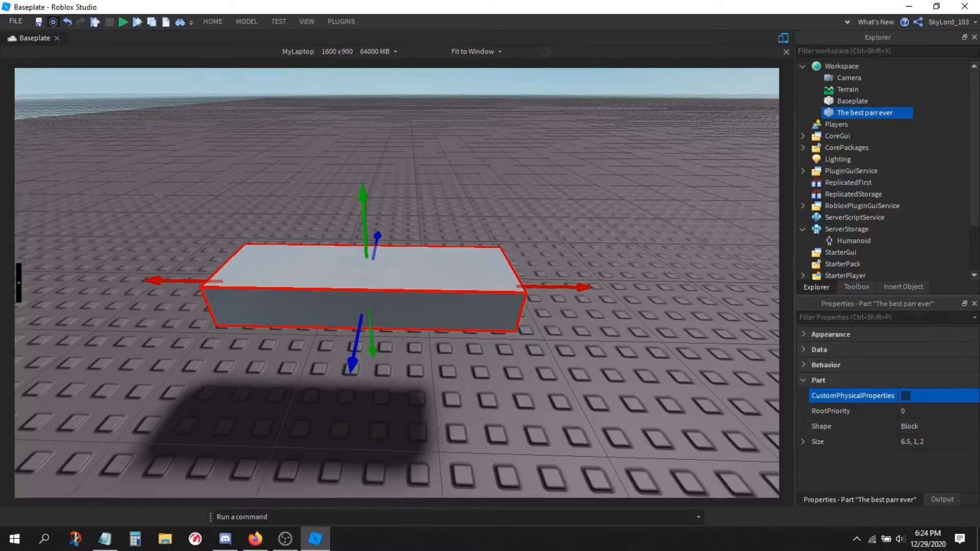
pyautogui.click(825, 428)
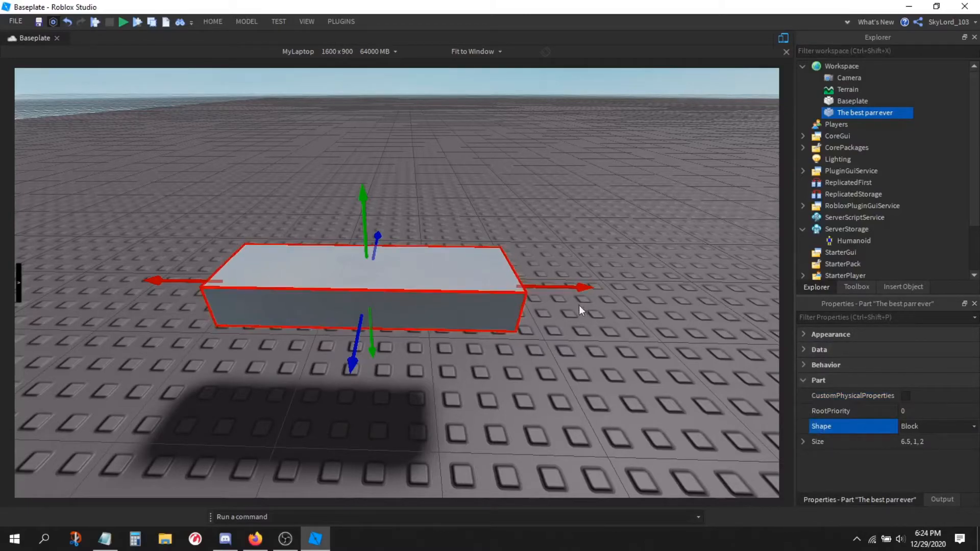
# Step: Scale the part down along the X axis to a length of 3.5 studs
pyautogui.rightClick(437, 289)
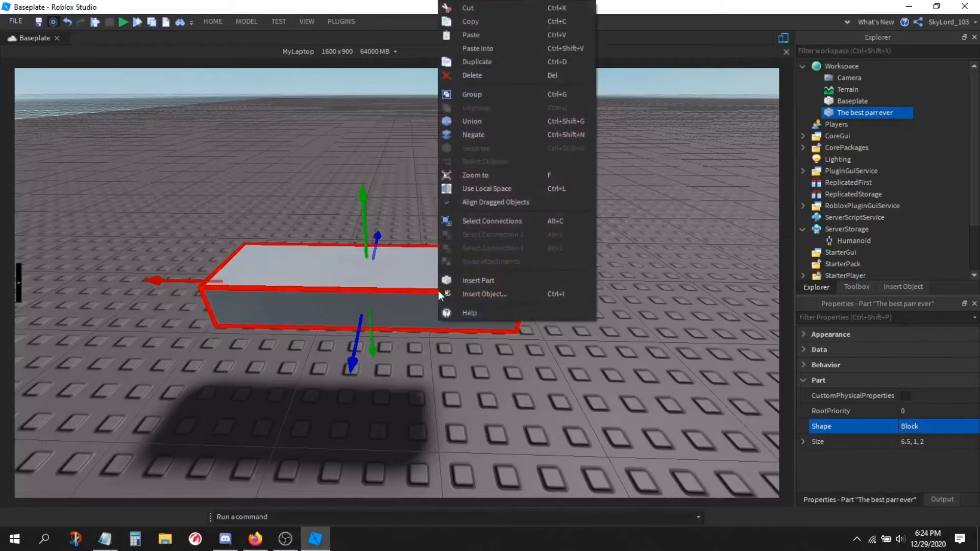
pyautogui.click(531, 401)
pyautogui.click(459, 291)
pyautogui.hotkey('ctrl', '3')
pyautogui.moveTo(511, 289); pyautogui.dragTo(386, 290)
pyautogui.moveTo(479, 326); pyautogui.dragTo(478, 326, button='right')
pyautogui.press('w')
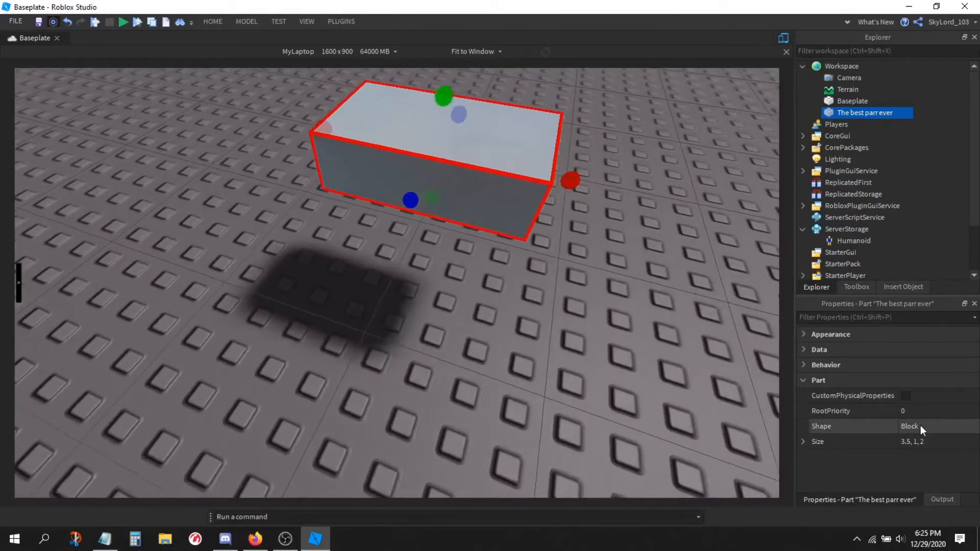
# Step: Change the block part's Shape to Ball and view it from the side
pyautogui.click(920, 426)
pyautogui.click(919, 427)
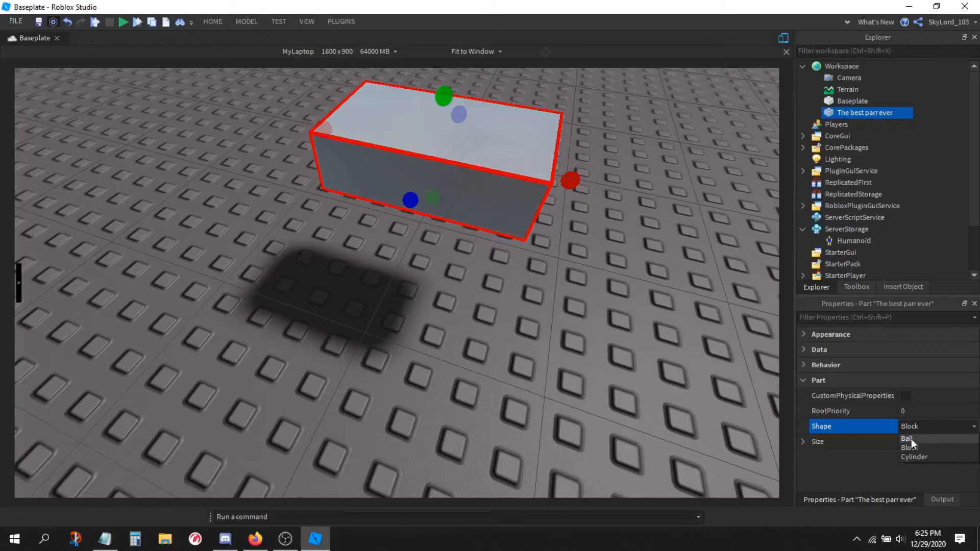
pyautogui.click(913, 438)
pyautogui.moveTo(584, 372); pyautogui.dragTo(579, 372, button='right')
pyautogui.press('w')
pyautogui.press('s')
pyautogui.press('a')
pyautogui.press('s')
# Step: Change the part's Shape to Cylinder and view it up close
pyautogui.click(916, 425)
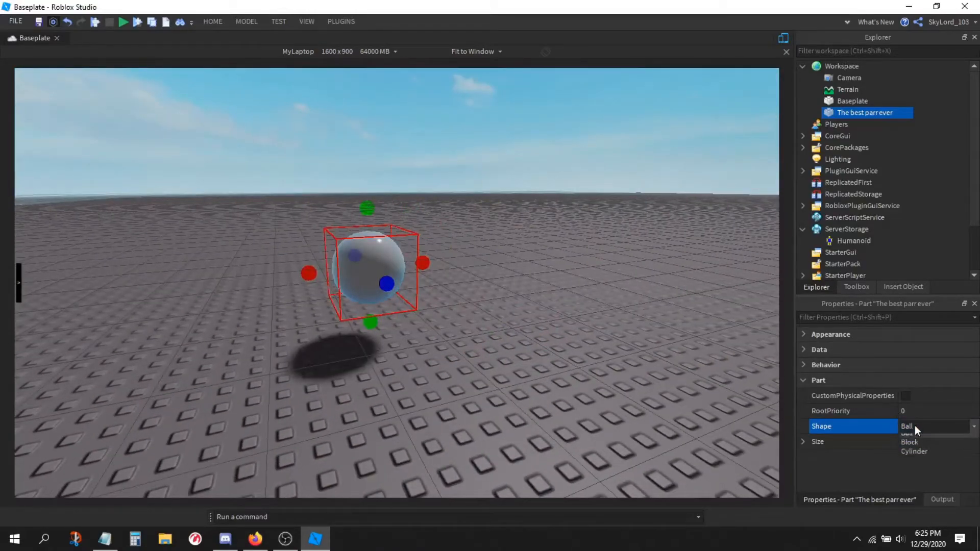
pyautogui.click(917, 458)
pyautogui.press('w')
pyautogui.moveTo(475, 357); pyautogui.dragTo(473, 356, button='right')
pyautogui.press('s')
pyautogui.press('f')
pyautogui.scroll(5, 473, 357)
pyautogui.scroll(-5, 473, 356)
pyautogui.press('w')
pyautogui.press('d')
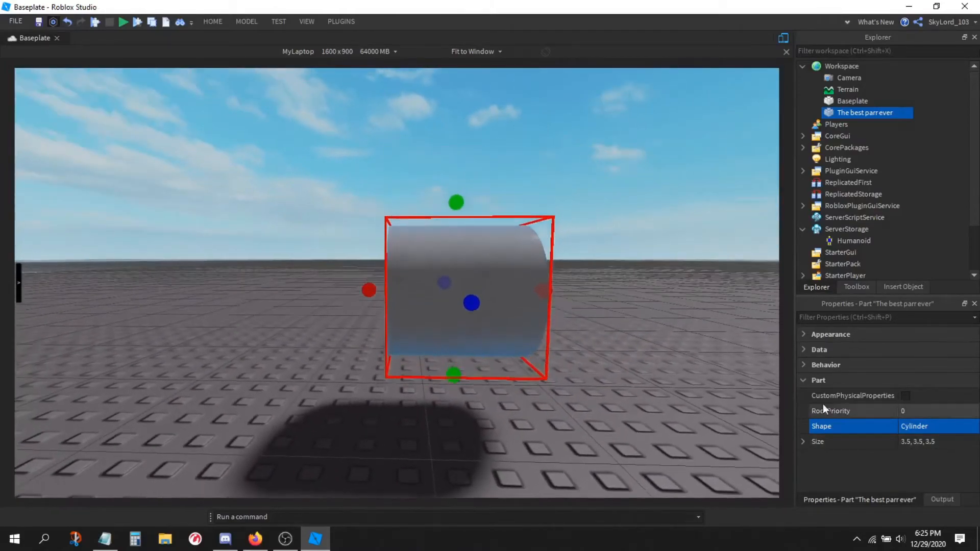
# Step: Switch the cylinder's Shape to Ball
pyautogui.click(803, 383)
pyautogui.click(802, 384)
pyautogui.click(923, 426)
pyautogui.click(924, 425)
pyautogui.click(920, 438)
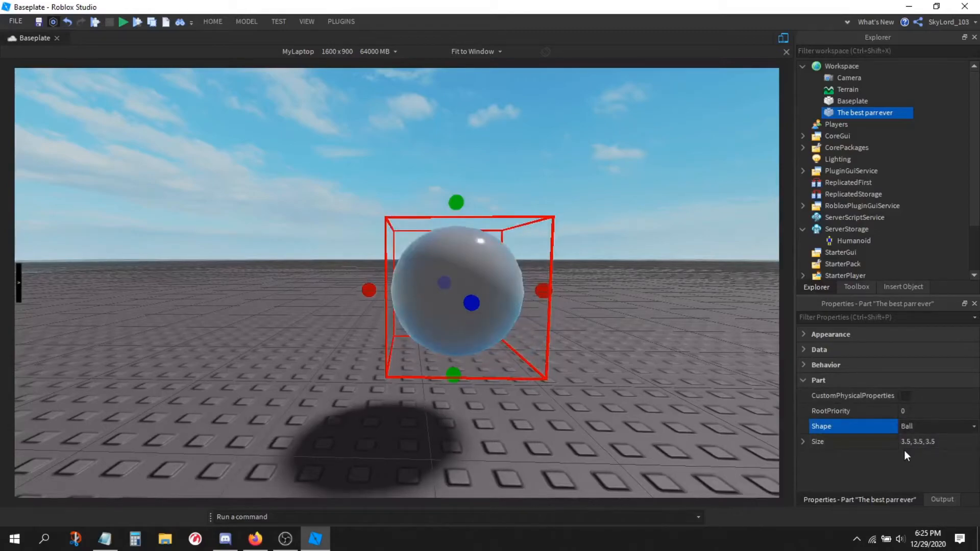
# Step: Expand the part's Size into its X, Y and Z values and set its Shape to Block
pyautogui.click(803, 442)
pyautogui.scroll(-1, 817, 439)
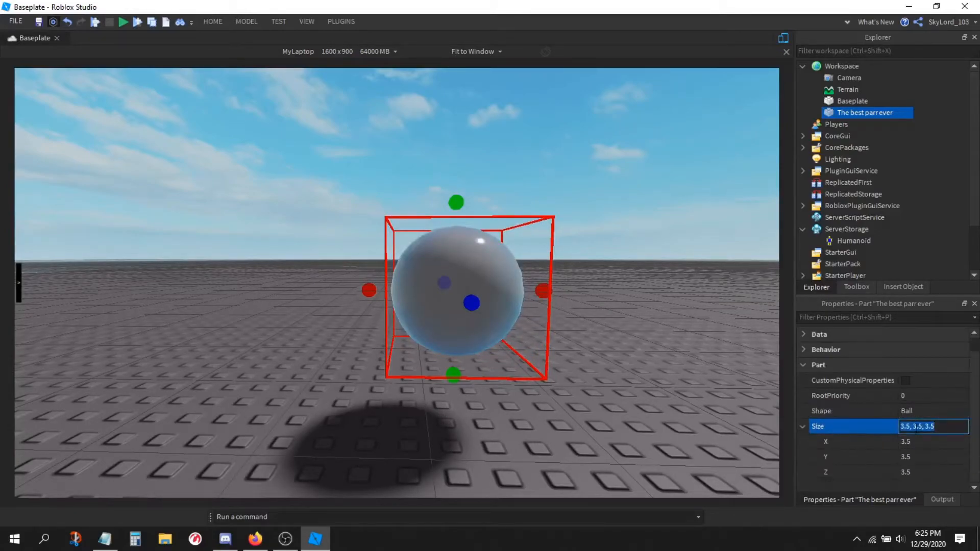
pyautogui.click(913, 409)
pyautogui.click(913, 408)
pyautogui.click(933, 433)
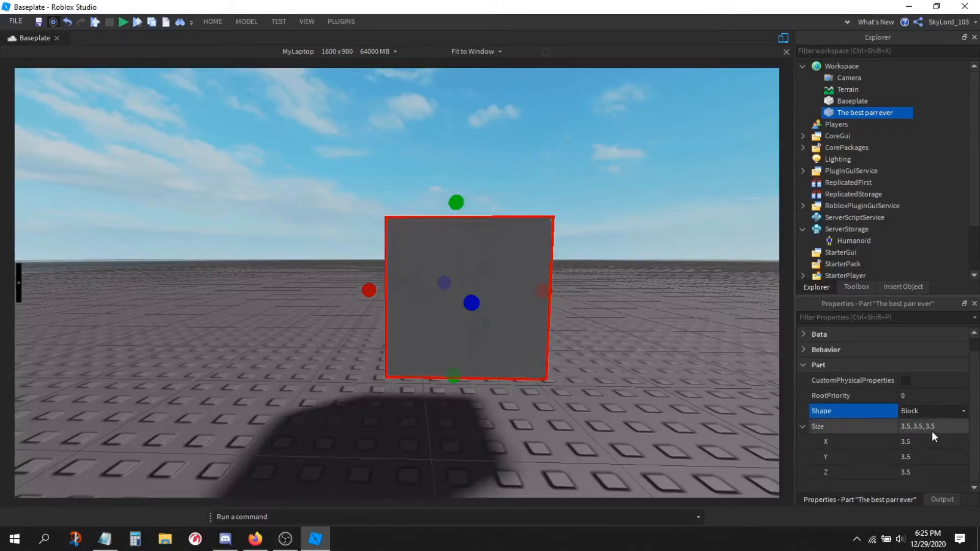
# Step: Set the part's X size to 10
pyautogui.moveTo(593, 351); pyautogui.dragTo(596, 351, button='right')
pyautogui.click(919, 441)
pyautogui.moveTo(641, 400); pyautogui.dragTo(642, 401, button='right')
pyautogui.click(926, 444)
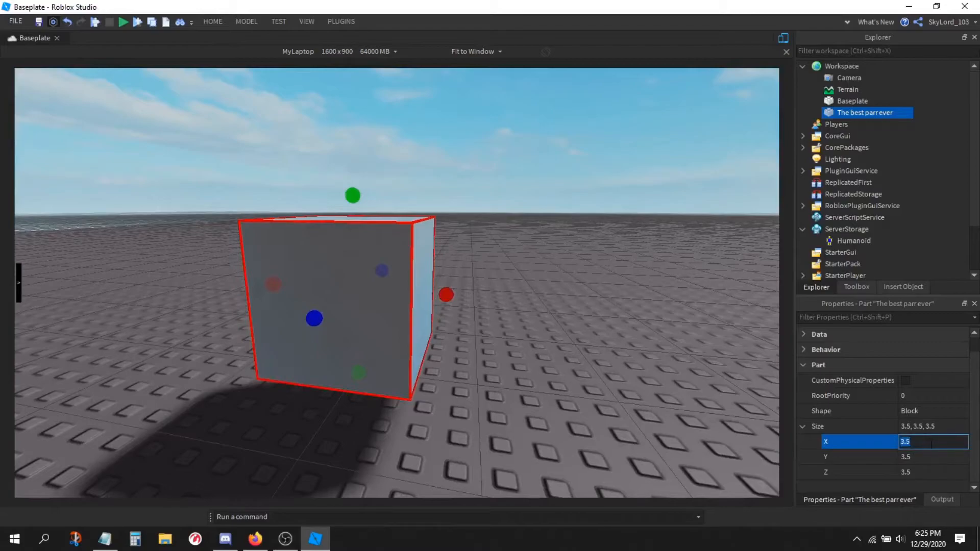
pyautogui.write('10')
pyautogui.press('Return')
pyautogui.moveTo(552, 381); pyautogui.dragTo(538, 365, button='right')
# Step: Set the part's Y size to 5 and its Z size to 0.0015
pyautogui.click(922, 456)
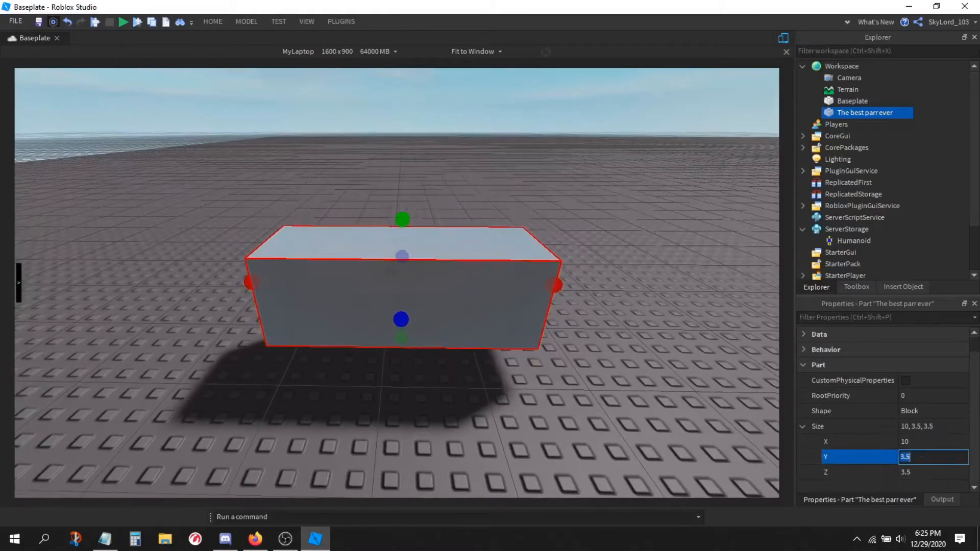
pyautogui.write('5')
pyautogui.press('Return')
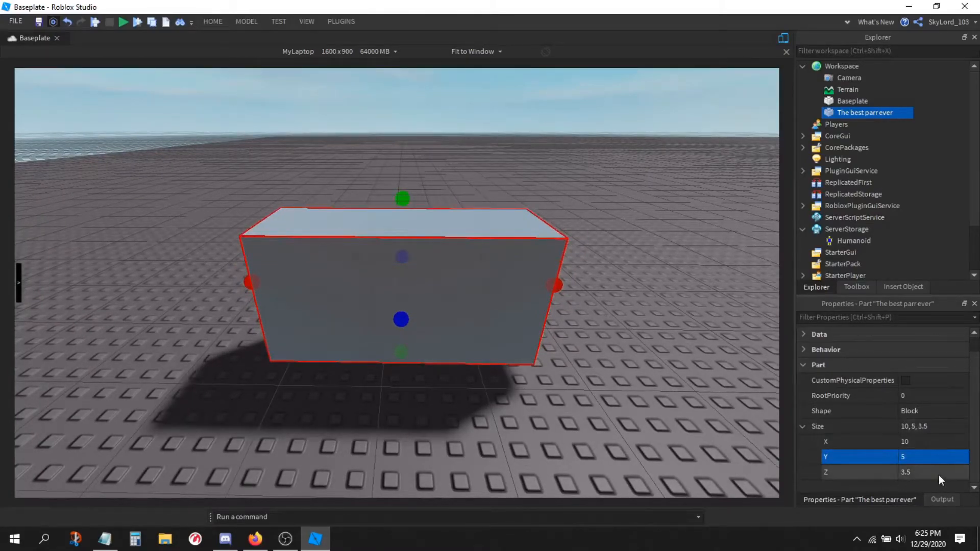
pyautogui.click(938, 473)
pyautogui.write('0.001')
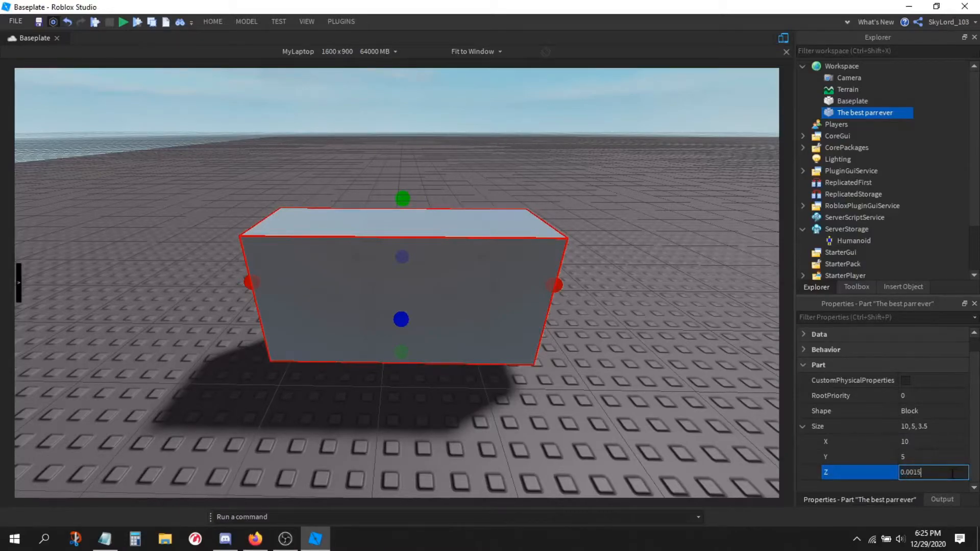
pyautogui.press('Return')
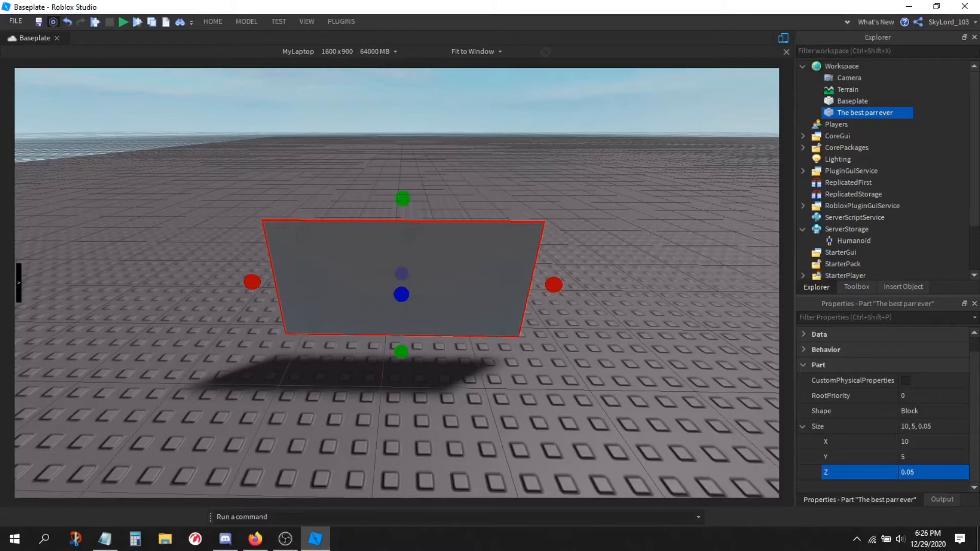
# Step: Reselect the part, expand its Appearance and Data categories, and review its properties from Appearance through Part
pyautogui.moveTo(620, 412); pyautogui.dragTo(676, 401, button='right')
pyautogui.click(621, 410)
pyautogui.click(456, 155)
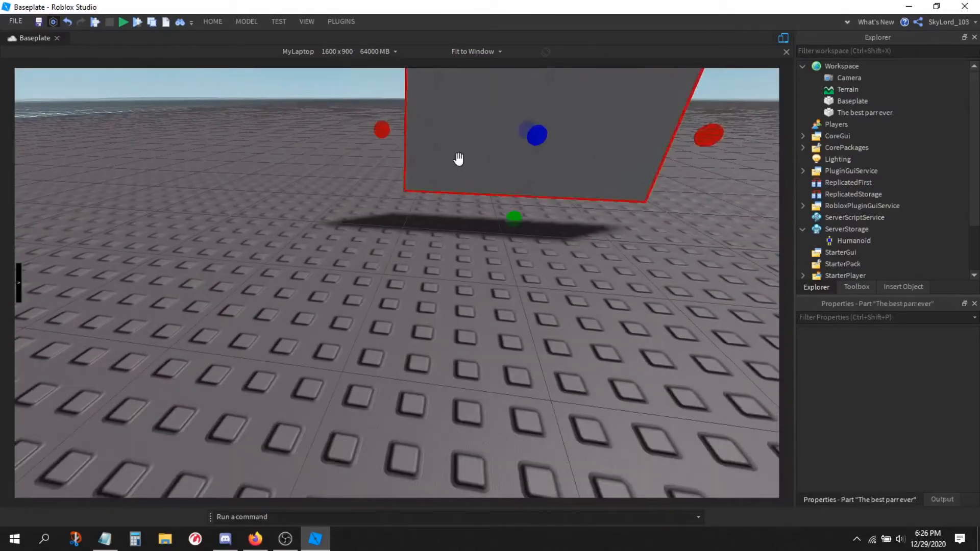
pyautogui.click(942, 499)
pyautogui.click(894, 499)
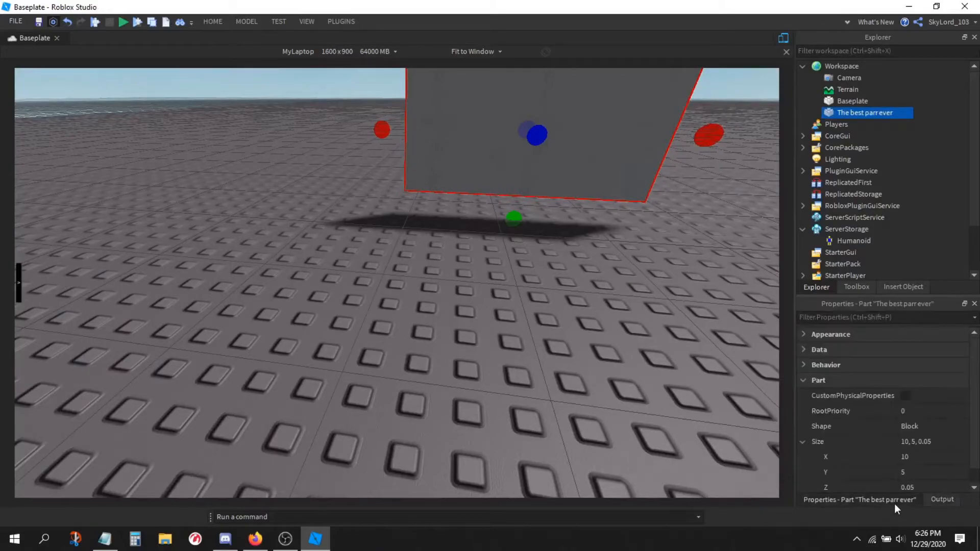
pyautogui.click(802, 349)
pyautogui.click(805, 334)
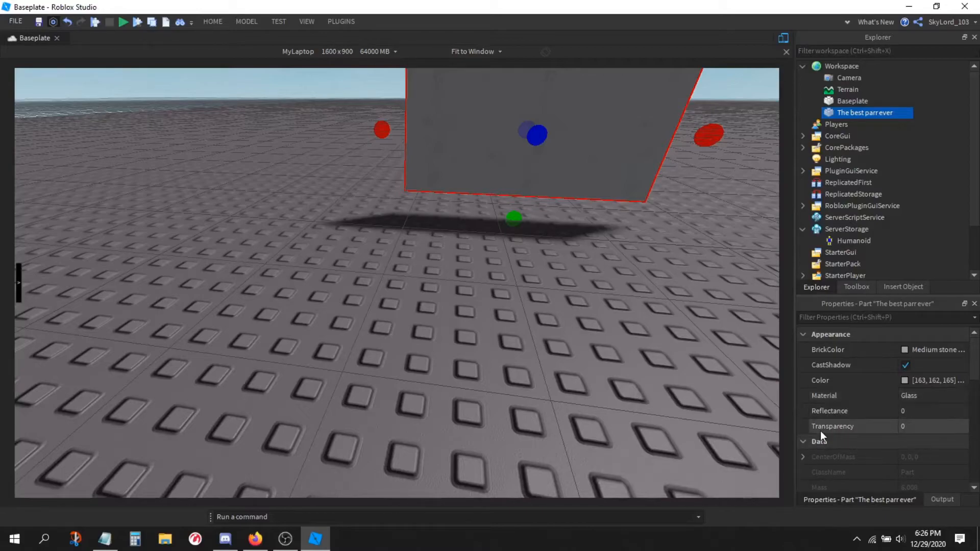
pyautogui.scroll(-1, 829, 430)
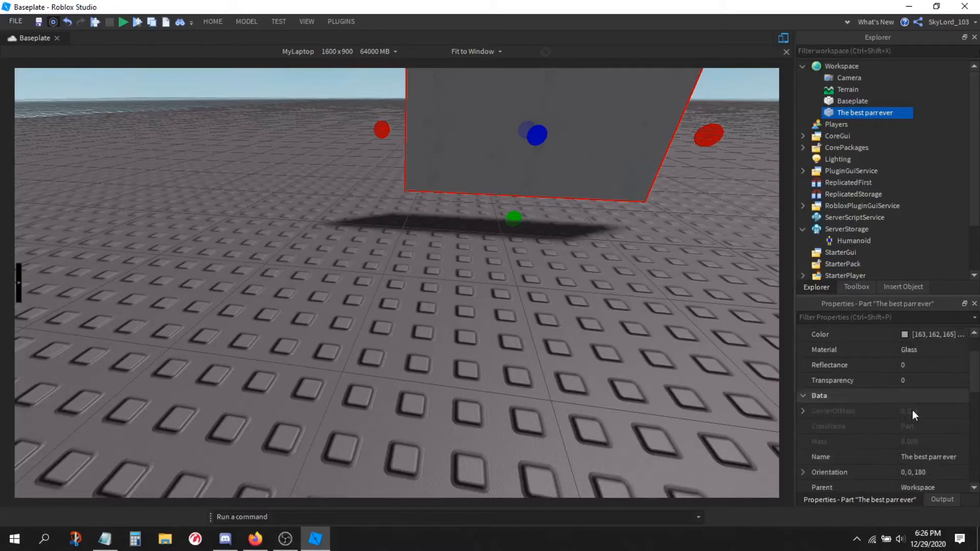
pyautogui.scroll(-2, 910, 411)
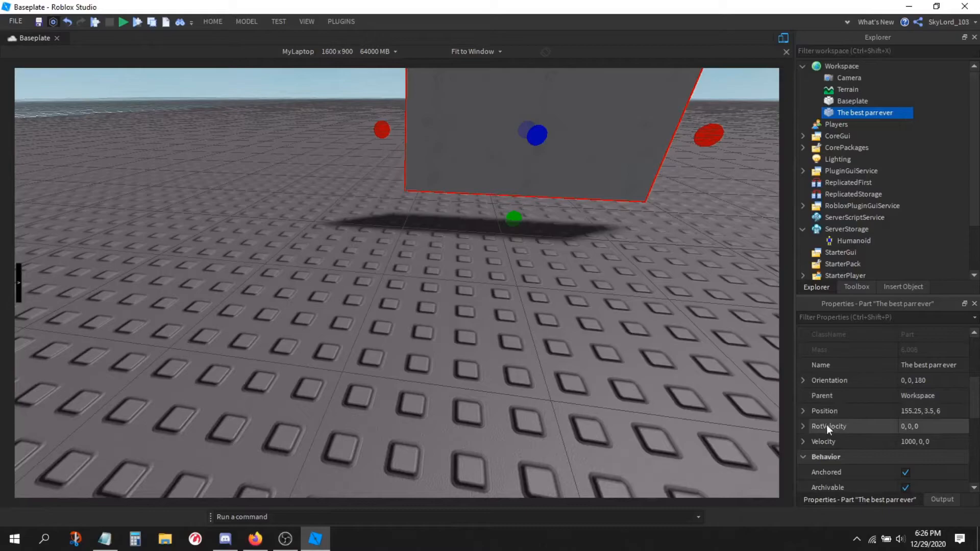
pyautogui.scroll(-2, 866, 426)
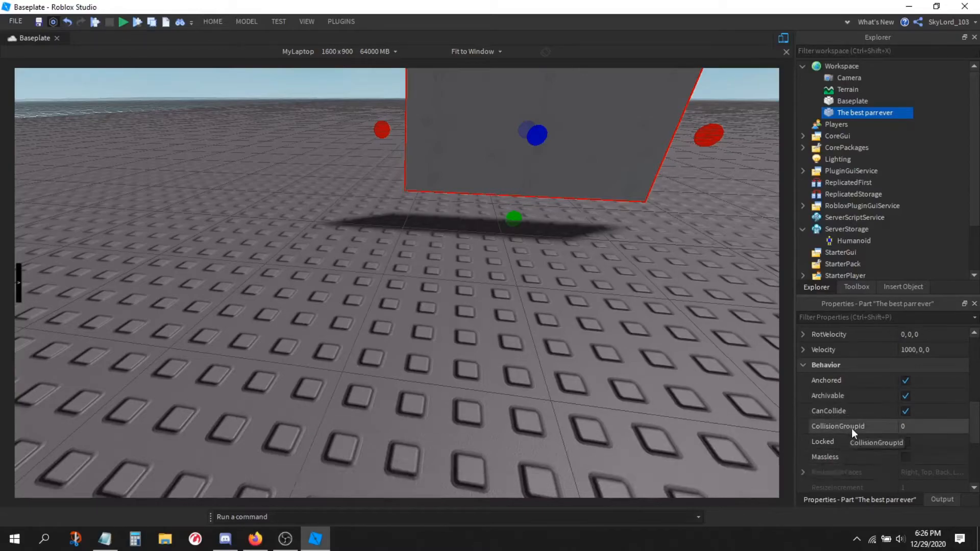
pyautogui.scroll(-3, 857, 455)
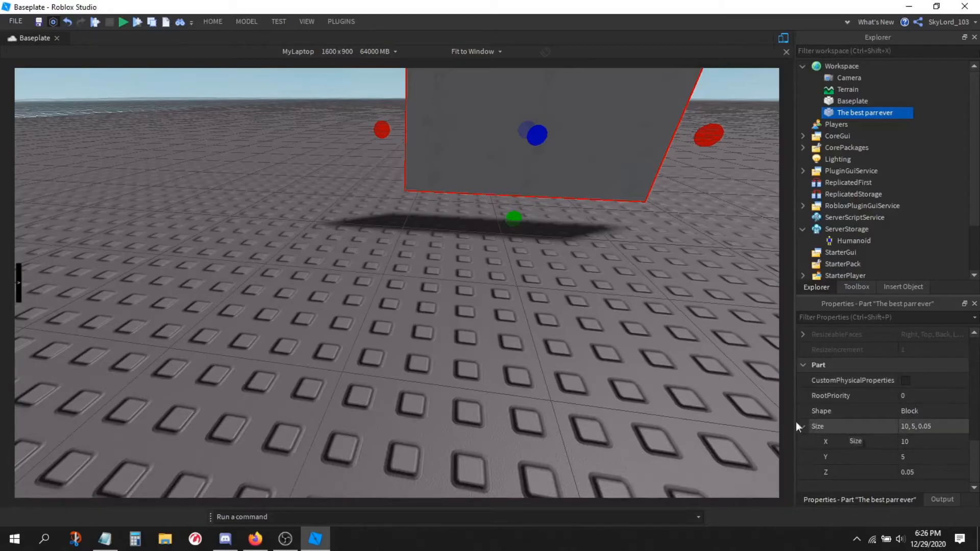
# Step: Delete the thin block part "The best parr ever" from the Workspace
pyautogui.click(541, 394)
pyautogui.scroll(-2, 541, 394)
pyautogui.moveTo(541, 394); pyautogui.dragTo(541, 394, button='right')
pyautogui.scroll(3, 541, 394)
pyautogui.scroll(-2, 541, 394)
pyautogui.scroll(-2, 541, 393)
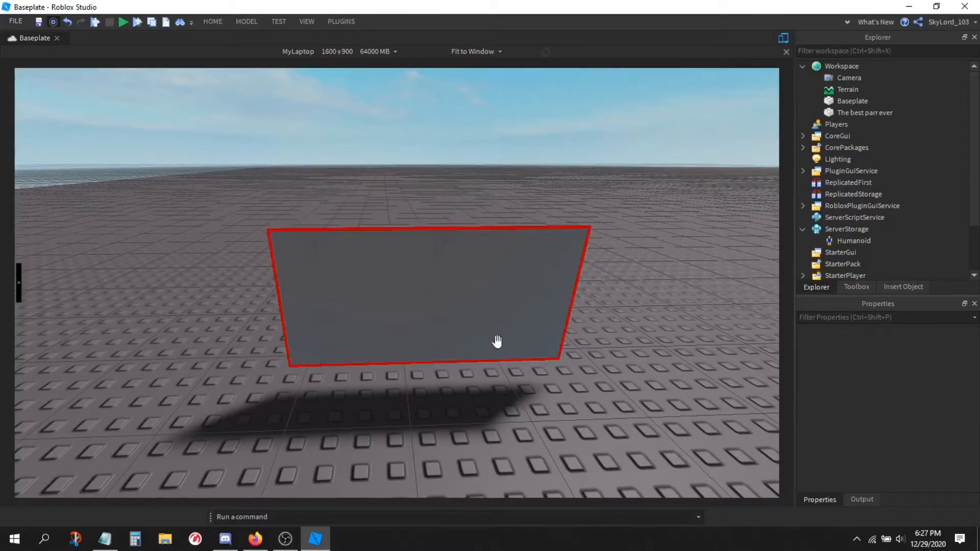
pyautogui.click(533, 308)
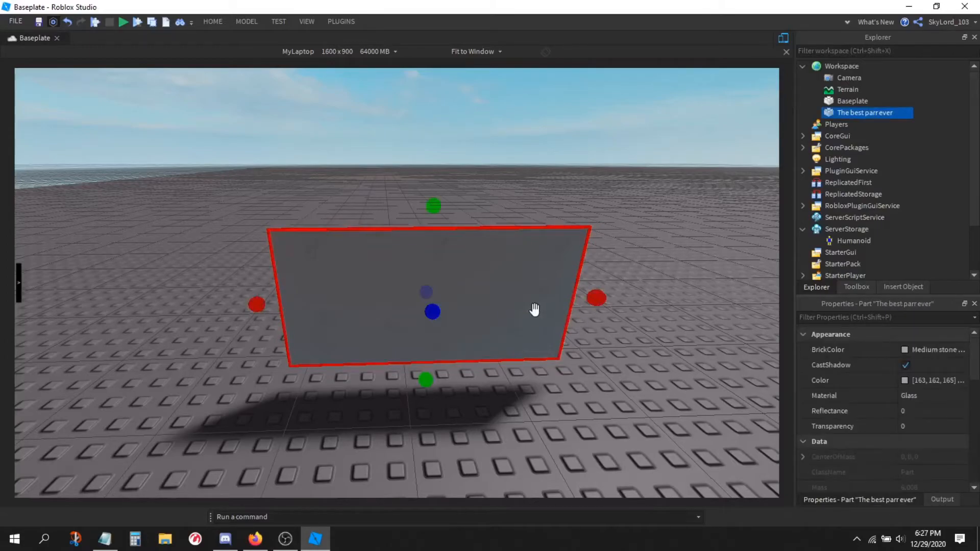
pyautogui.press('Delete')
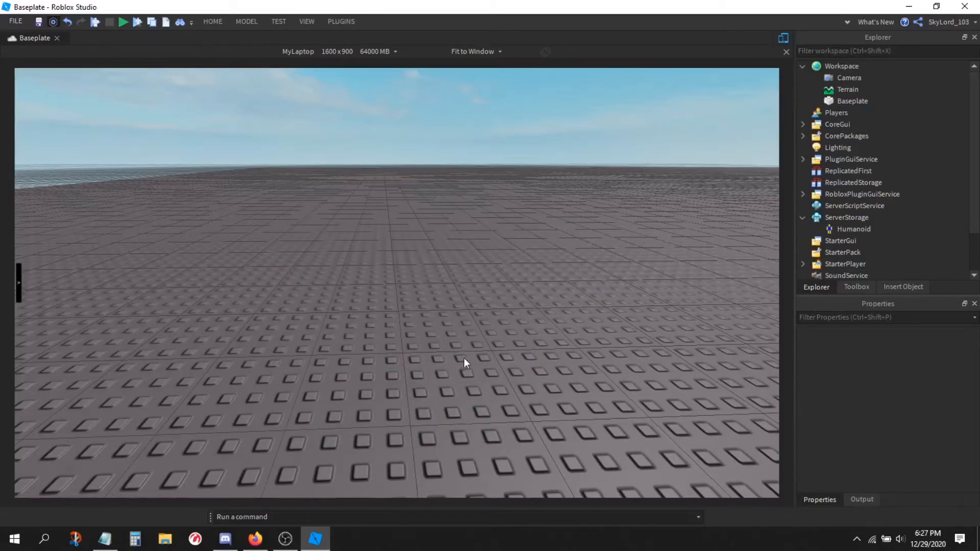
# Step: Insert a new default block part onto the baseplate
pyautogui.rightClick(443, 355)
pyautogui.click(474, 318)
pyautogui.moveTo(467, 325)
pyautogui.mouseDown(button='right')
pyautogui.moveTo(506, 336)
pyautogui.moveTo(475, 328)
pyautogui.mouseUp(button='right')
pyautogui.press('w')
pyautogui.press('d')
pyautogui.press('a')
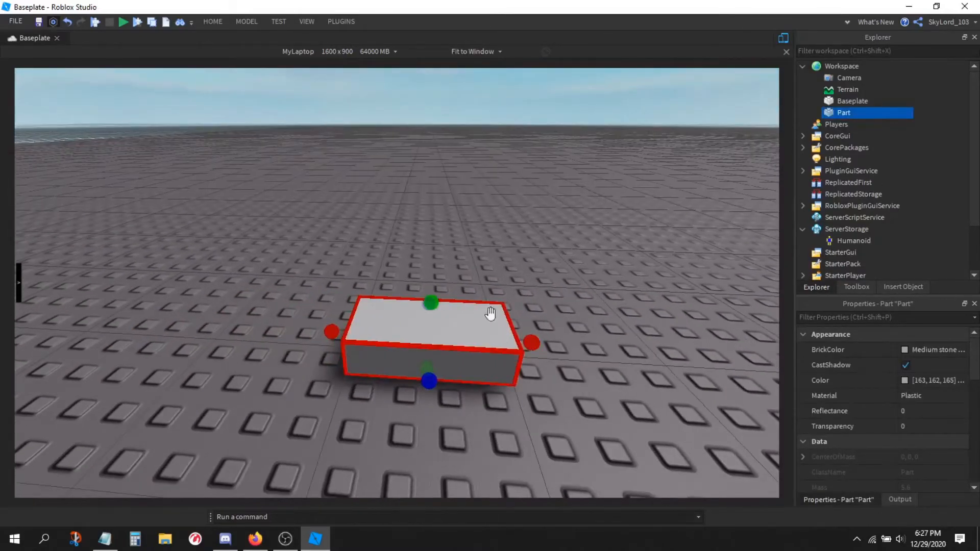
pyautogui.press('s')
pyautogui.press('d')
pyautogui.press('a')
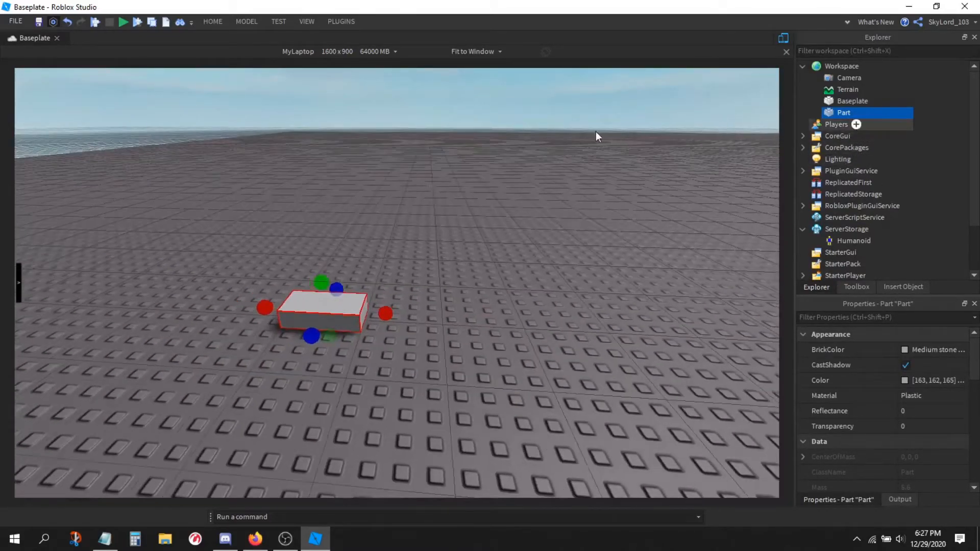
pyautogui.press('s')
pyautogui.press('a')
# Step: Add a ScreenGui to StarterGui and insert a Frame inside it
pyautogui.scroll(-1, 862, 124)
pyautogui.scroll(-1, 862, 124)
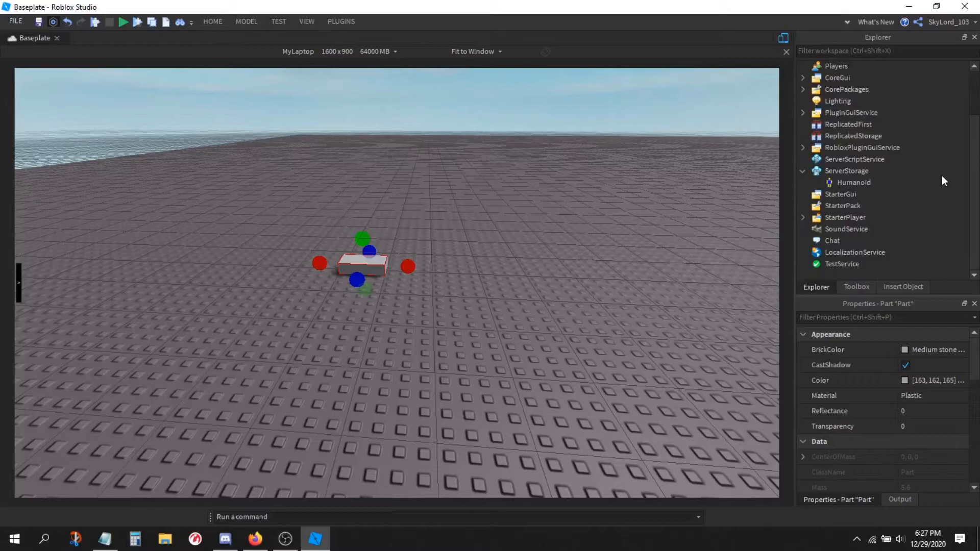
pyautogui.click(865, 195)
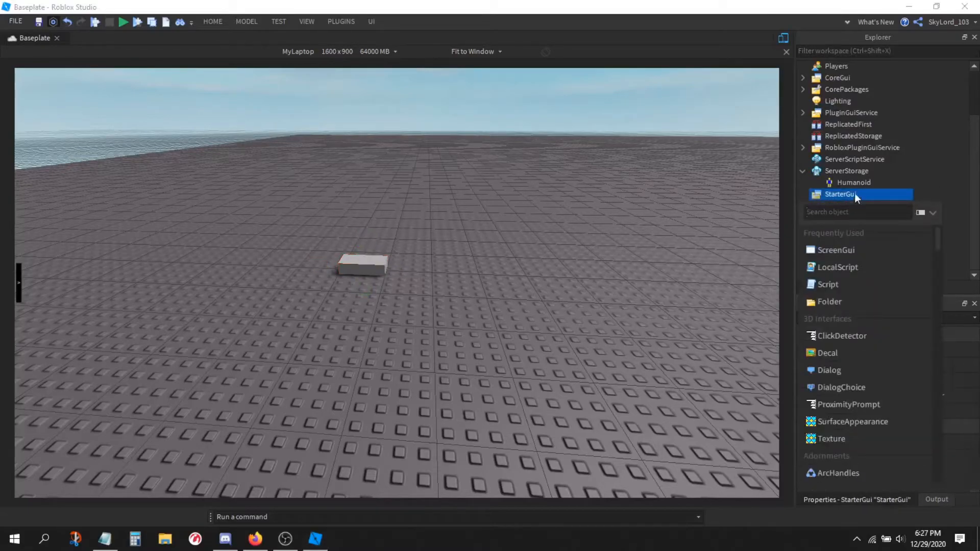
pyautogui.click(830, 258)
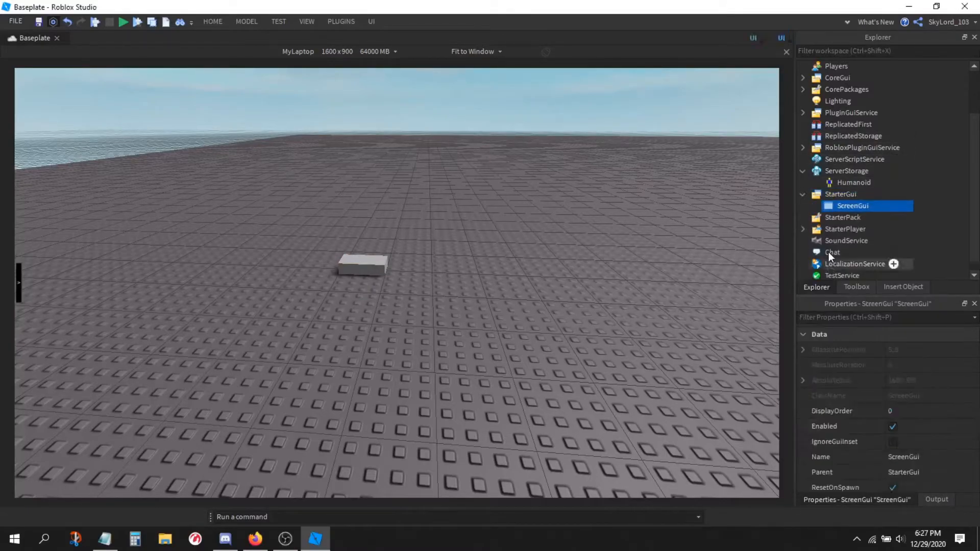
pyautogui.click(876, 206)
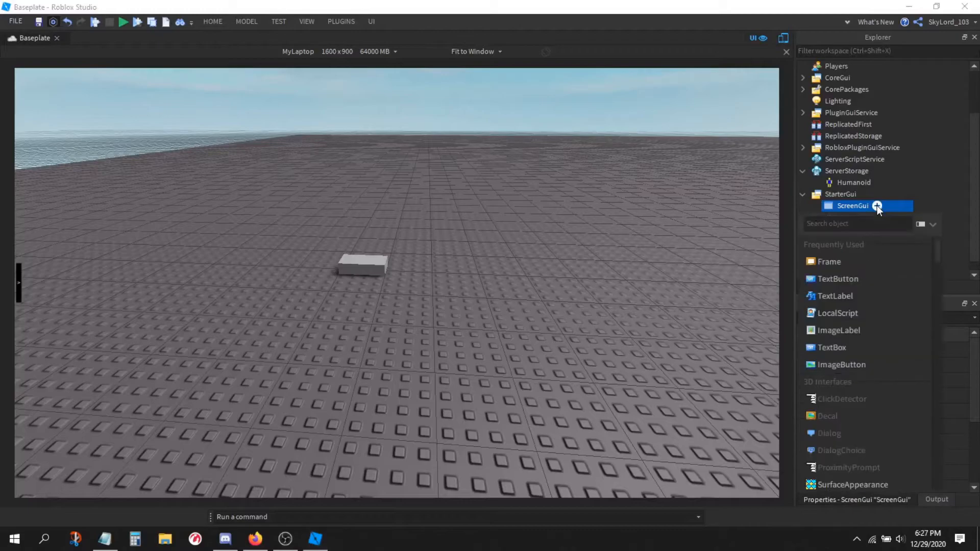
pyautogui.click(837, 262)
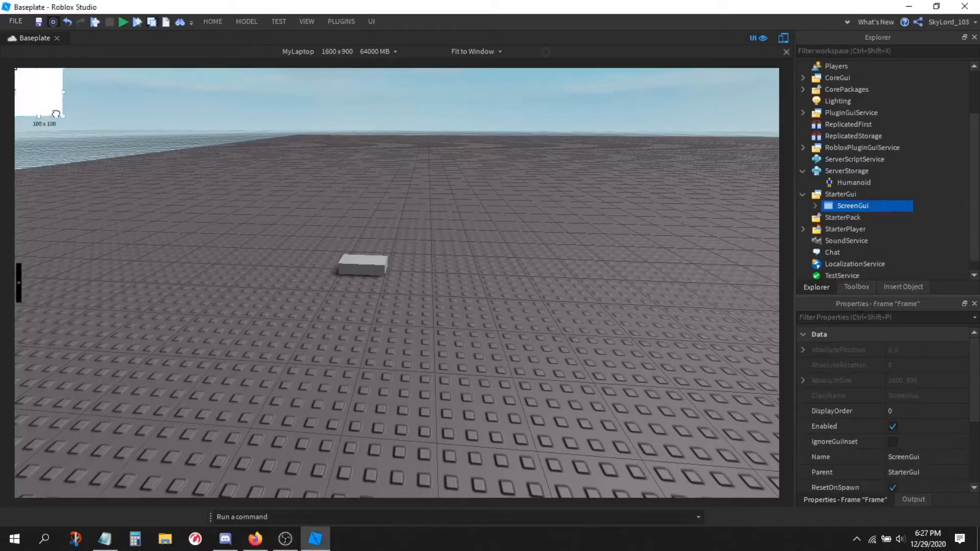
# Step: Move the Frame directly under StarterGui and return it to the ScreenGui
pyautogui.moveTo(857, 217); pyautogui.dragTo(844, 198)
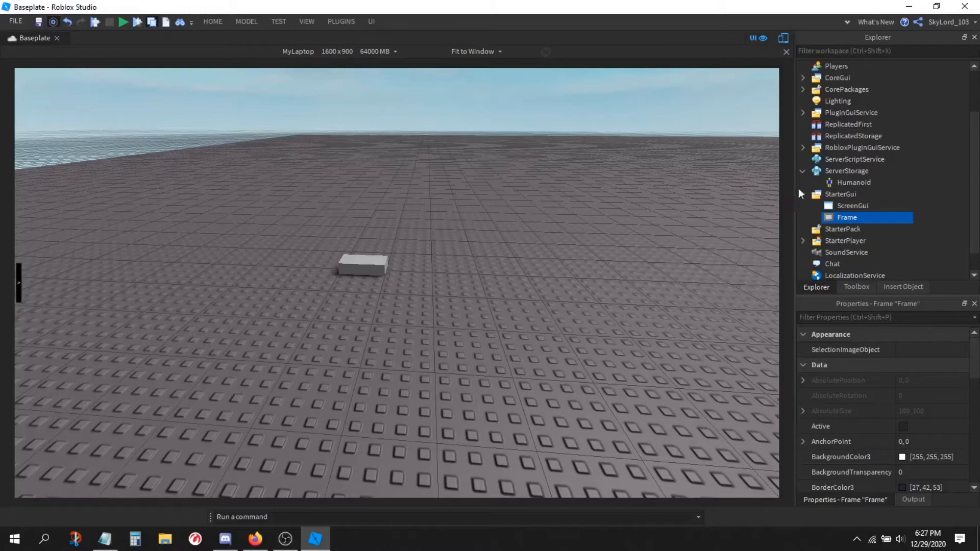
pyautogui.moveTo(837, 205)
pyautogui.mouseDown()
pyautogui.moveTo(866, 204)
pyautogui.moveTo(851, 220)
pyautogui.moveTo(848, 205)
pyautogui.mouseUp()
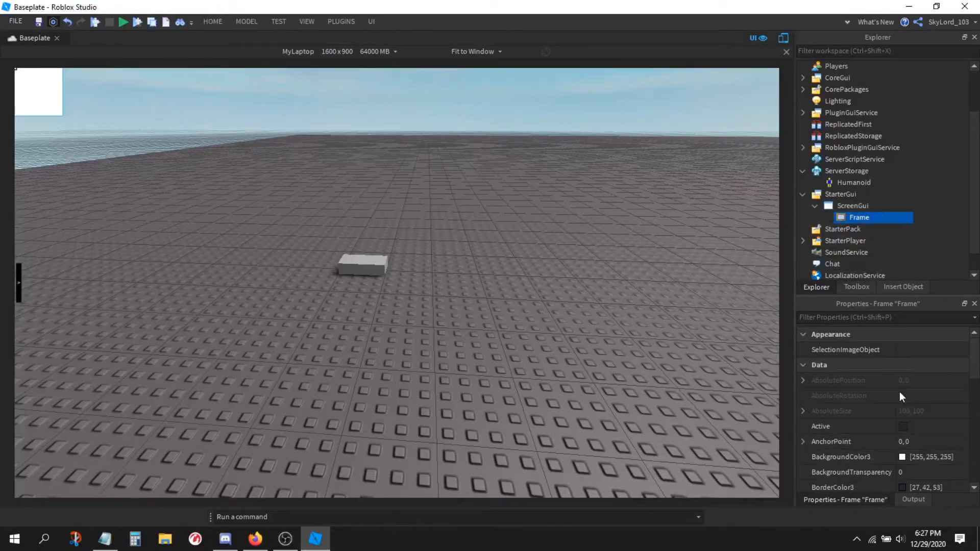
# Step: Give the property list more height and review the Frame's Appearance, Data, Behavior and Localization properties
pyautogui.scroll(-3, 843, 375)
pyautogui.moveTo(883, 295); pyautogui.dragTo(885, 202)
pyautogui.scroll(-2, 880, 199)
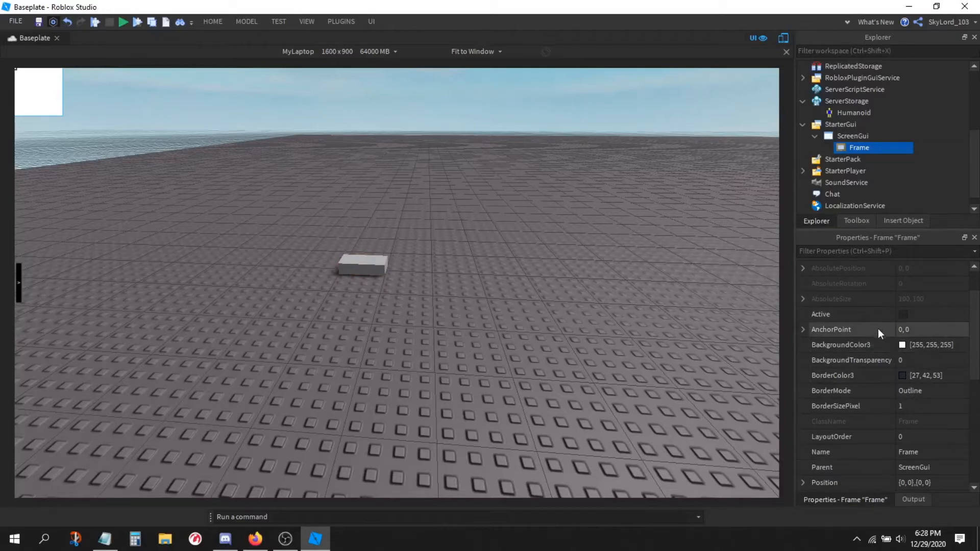
pyautogui.scroll(1, 881, 341)
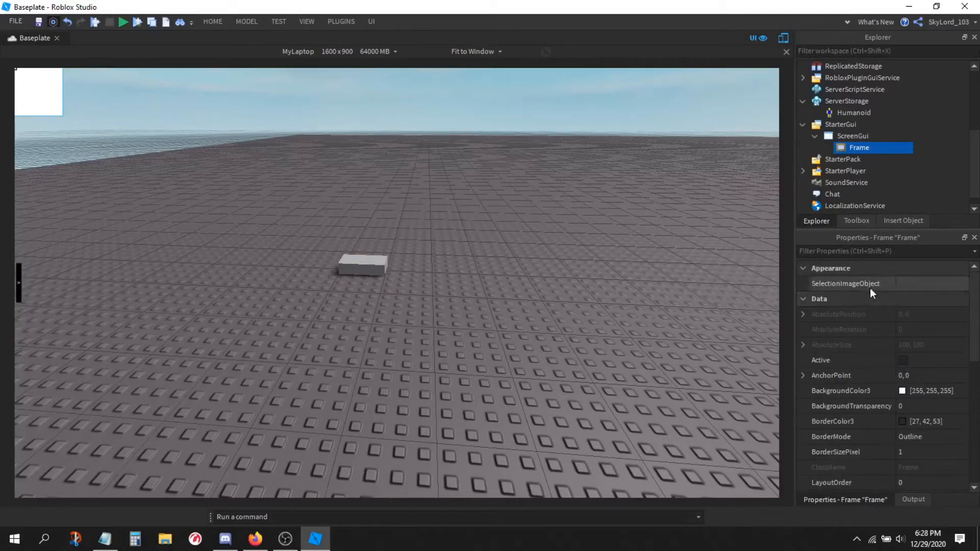
pyautogui.scroll(-2, 877, 301)
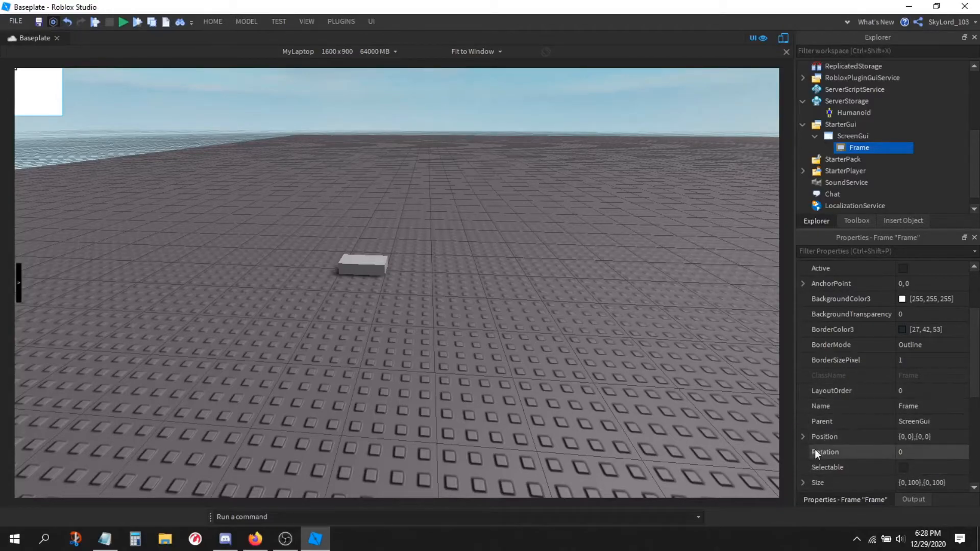
pyautogui.scroll(-2, 844, 431)
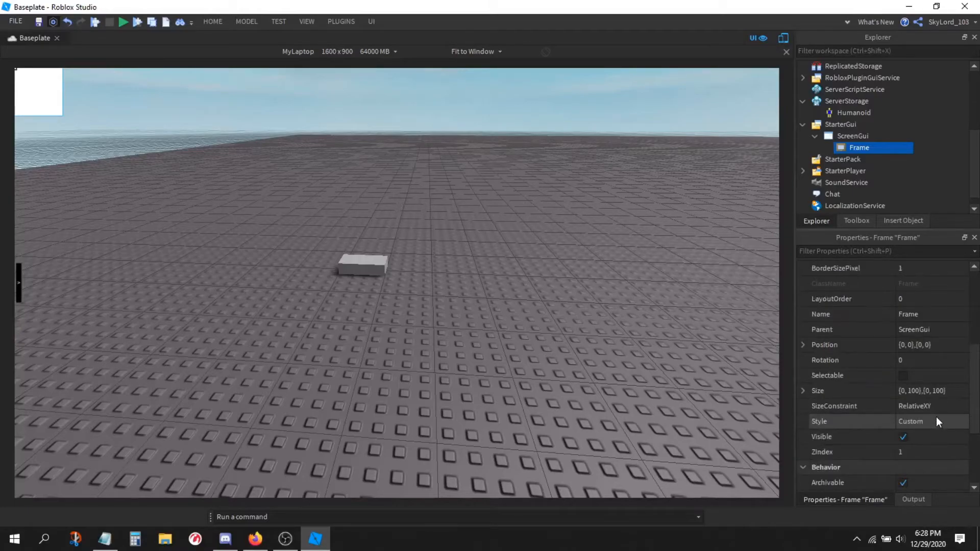
pyautogui.scroll(-3, 942, 410)
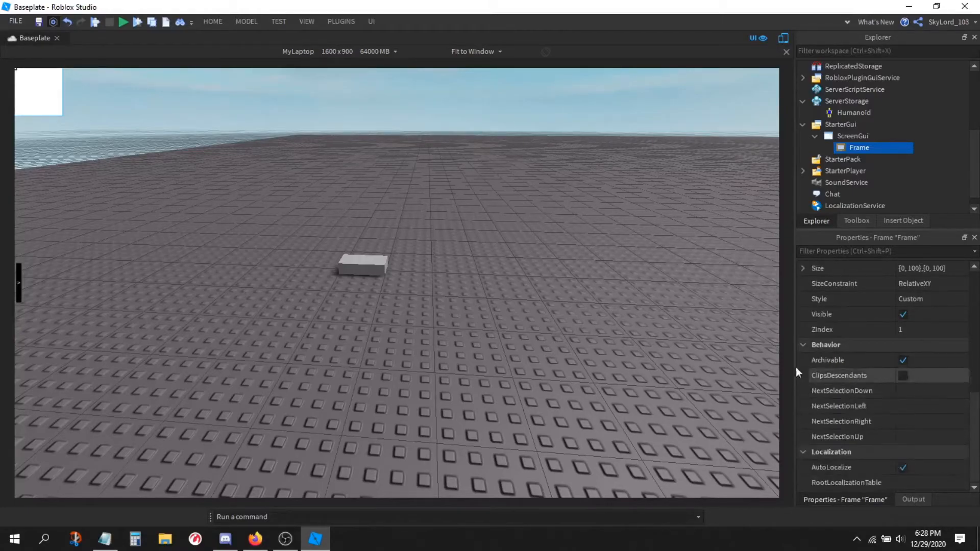
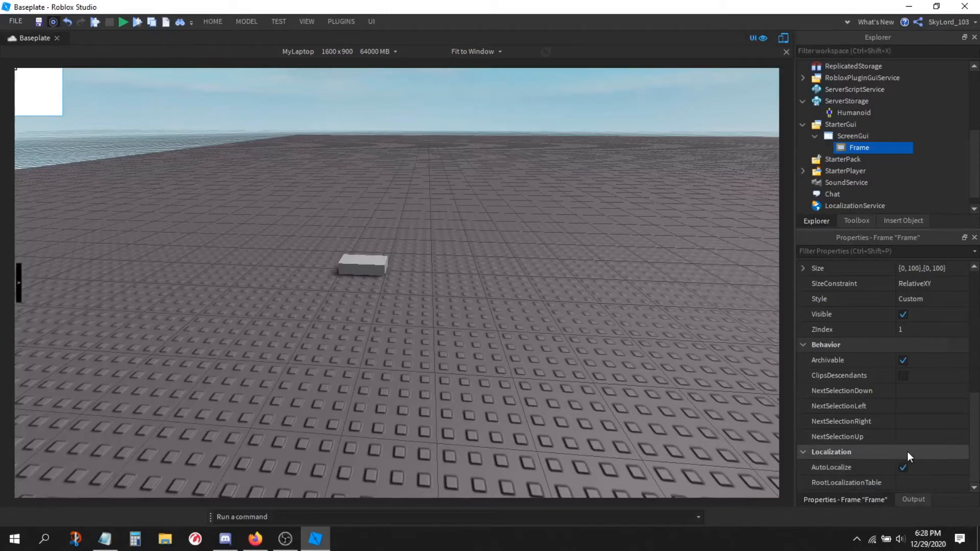
pyautogui.scroll(10, 907, 451)
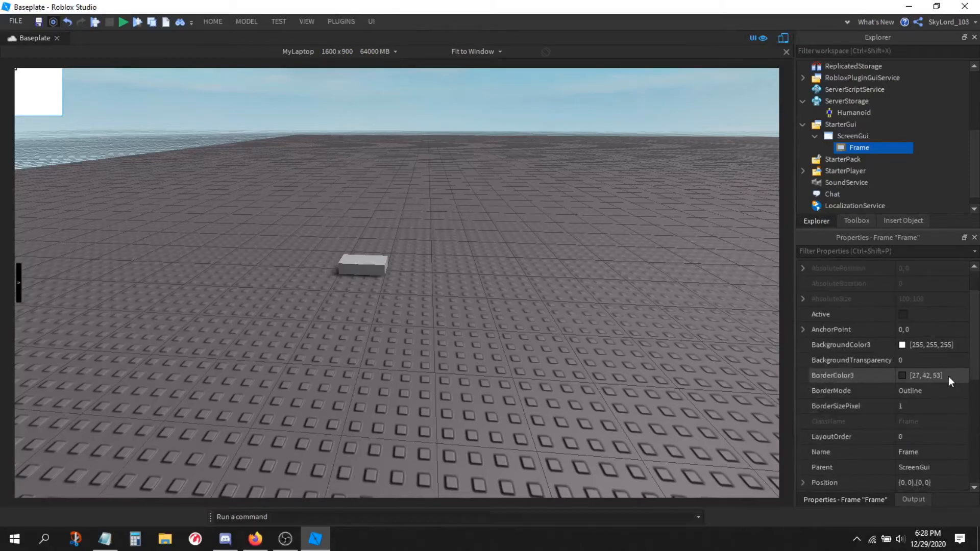
# Step: Check the Frame's Active property and test rotating and zooming the camera over the Frame
pyautogui.click(904, 314)
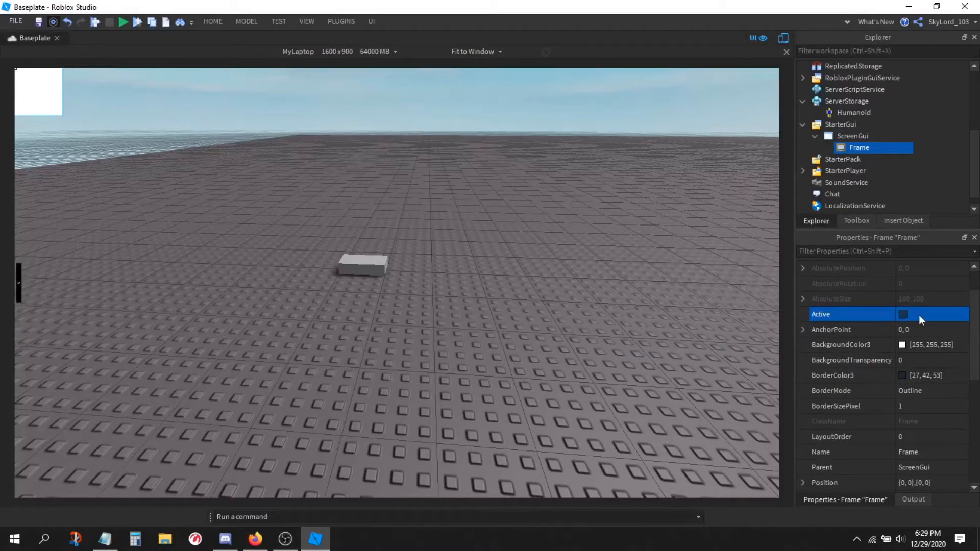
pyautogui.press('a')
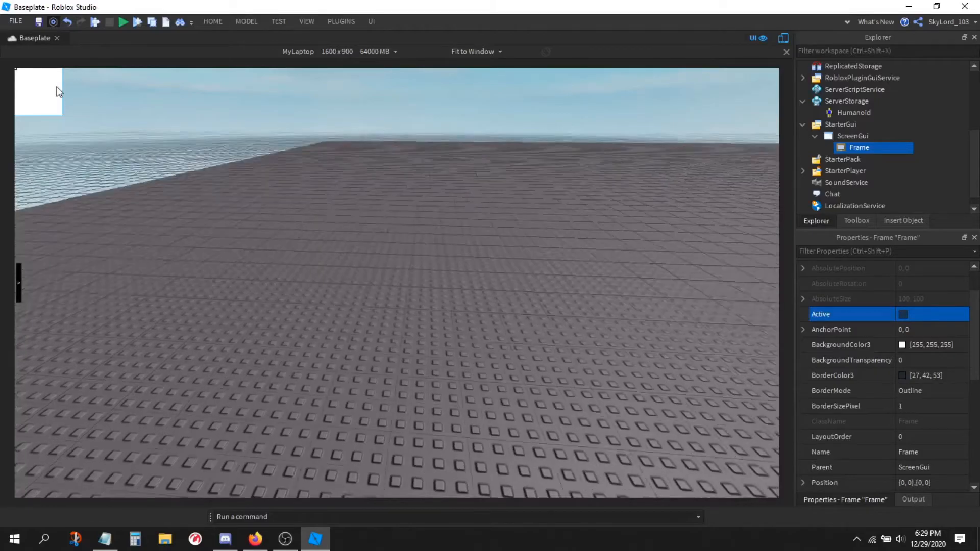
pyautogui.moveTo(56, 91); pyautogui.dragTo(42, 154, button='right')
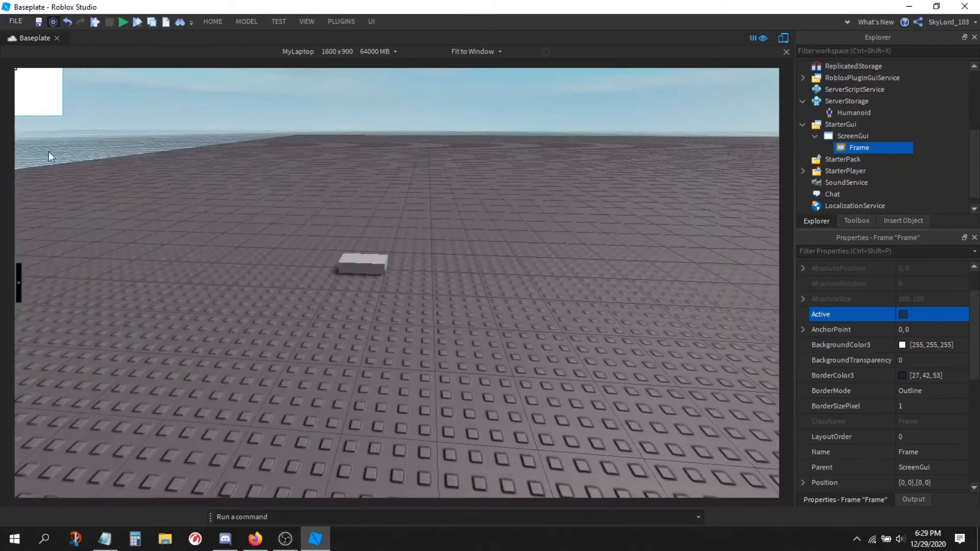
pyautogui.scroll(5, 42, 97)
pyautogui.scroll(-5, 42, 97)
pyautogui.scroll(4, 38, 90)
pyautogui.scroll(-3, 39, 86)
pyautogui.scroll(3, 39, 84)
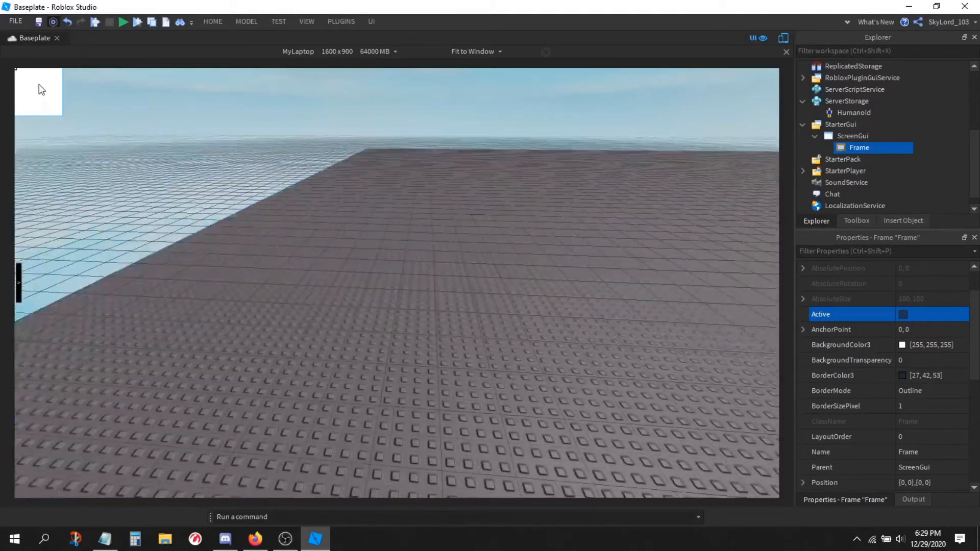
pyautogui.scroll(-4, 38, 84)
pyautogui.rightClick(38, 84)
pyautogui.click(364, 168)
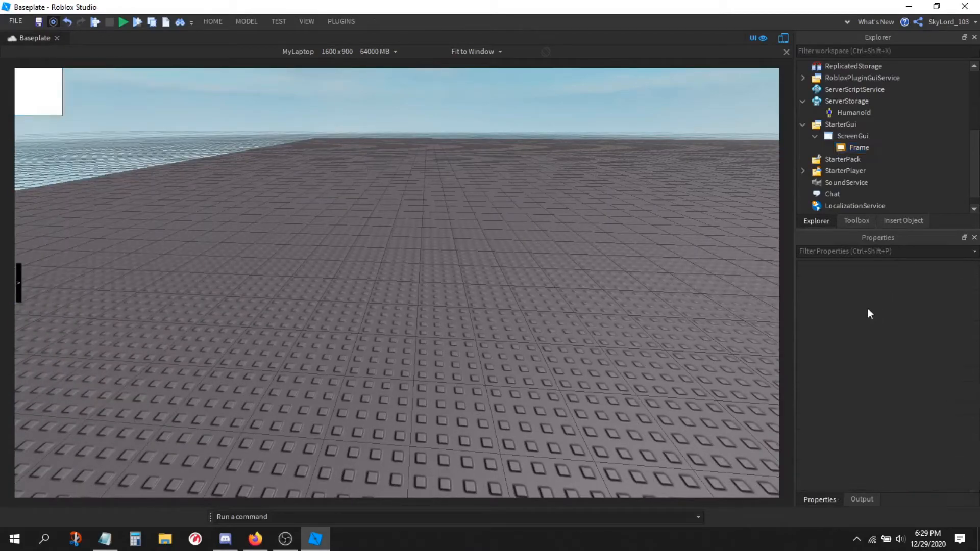
# Step: Select the Frame and switch its Active property on and back off
pyautogui.click(841, 148)
pyautogui.click(874, 358)
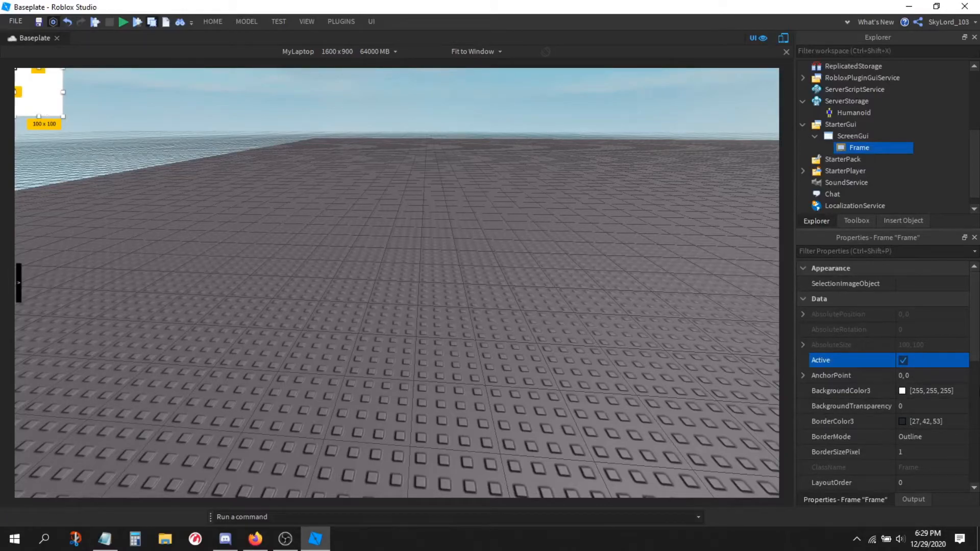
pyautogui.click(904, 362)
# Step: Move the Frame to about 572 px across and 349 px down the screen, and set its AnchorPoint to 0.5, 0.5
pyautogui.scroll(-2, 843, 327)
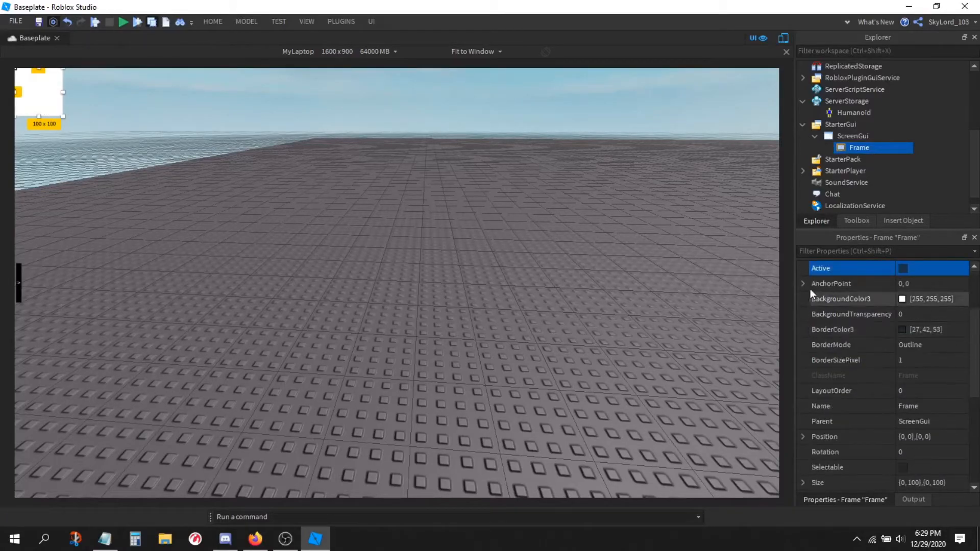
pyautogui.moveTo(39, 92); pyautogui.dragTo(312, 259)
pyautogui.click(934, 283)
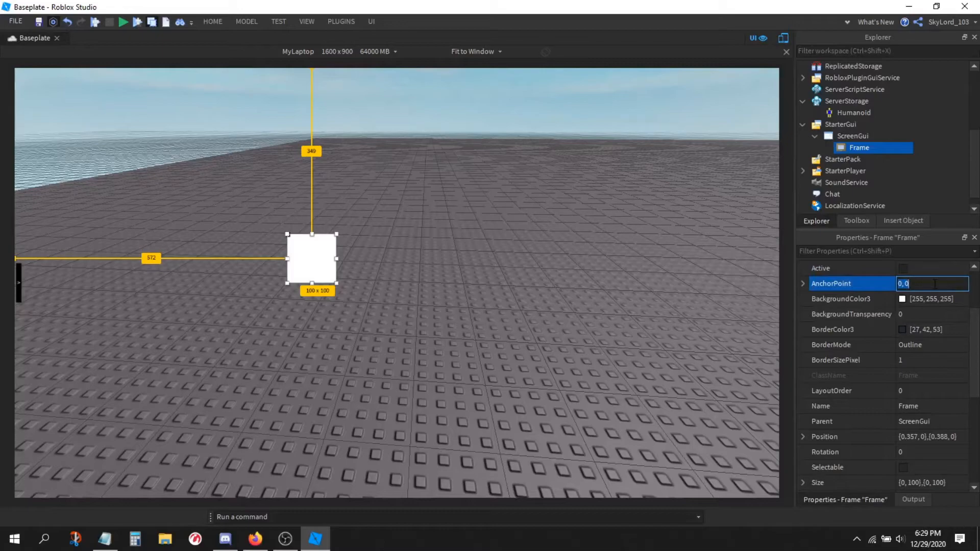
pyautogui.write('0.5, 0.5')
pyautogui.press('Return')
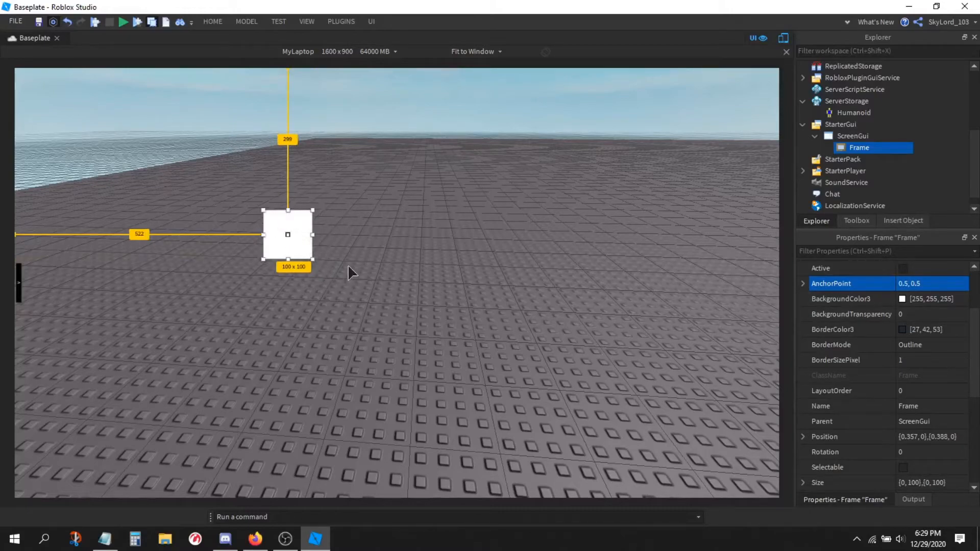
# Step: Set the Frame's BackgroundColor3 to the light blue 102, 171, 255 in the color picker
pyautogui.scroll(-1, 944, 391)
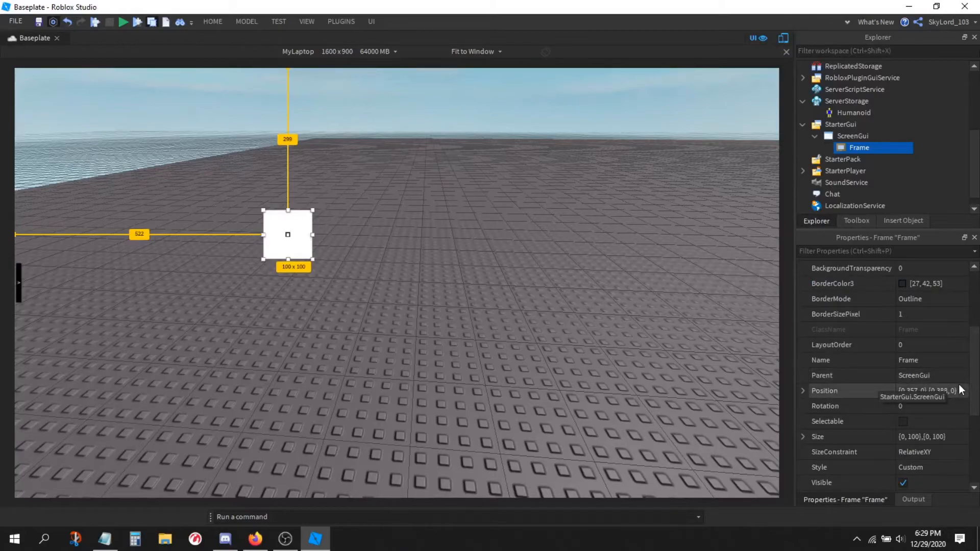
pyautogui.scroll(2, 958, 384)
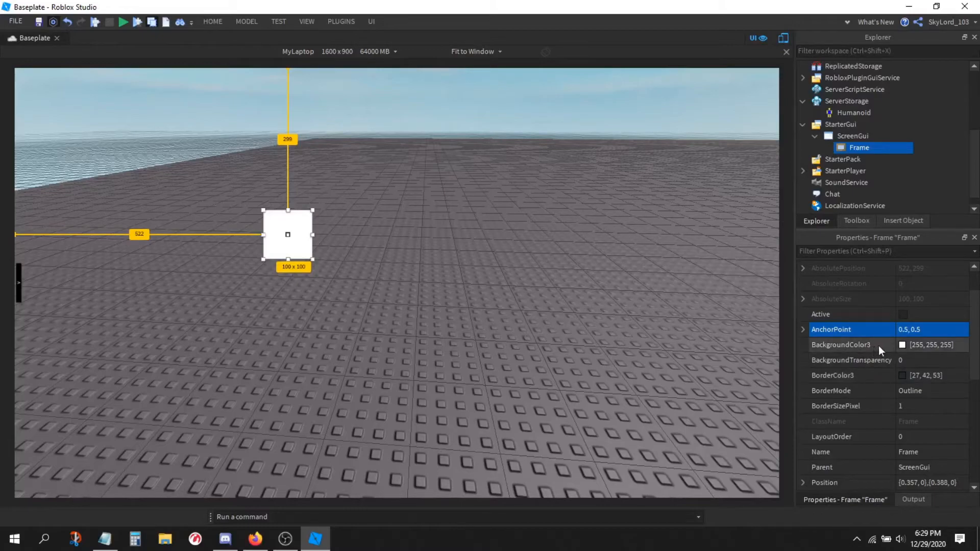
pyautogui.click(902, 345)
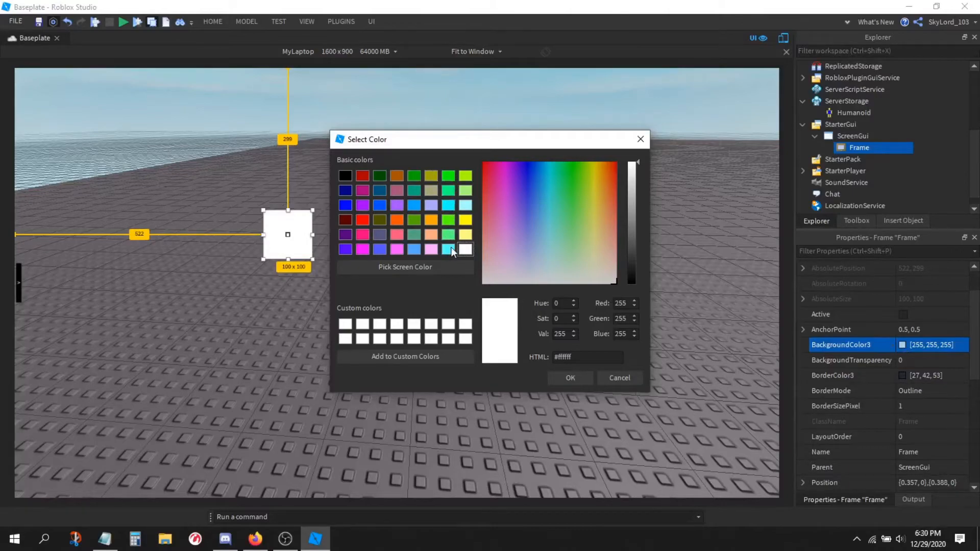
pyautogui.moveTo(544, 200)
pyautogui.mouseDown()
pyautogui.moveTo(532, 162)
pyautogui.moveTo(562, 189)
pyautogui.moveTo(538, 210)
pyautogui.mouseUp()
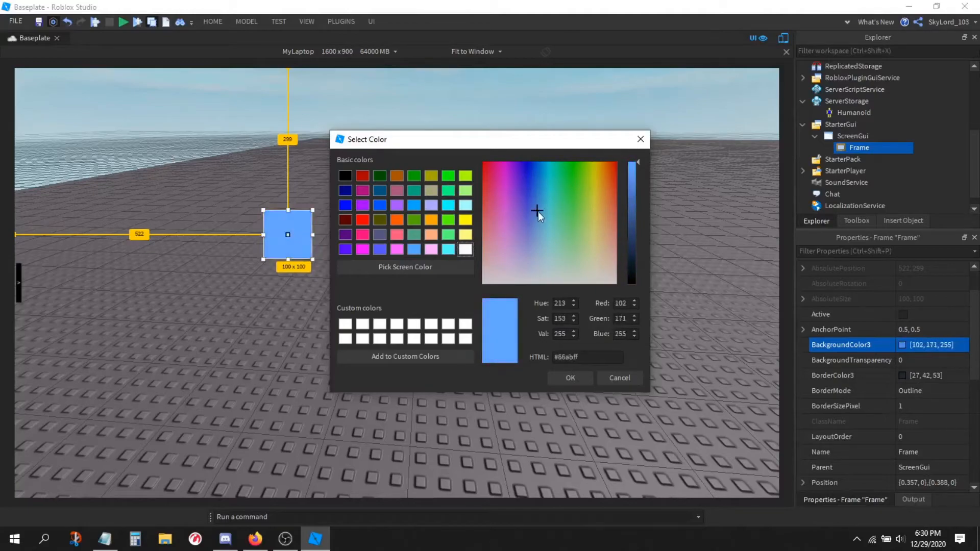
pyautogui.click(572, 377)
# Step: Set the Frame's BackgroundColor3 to 255, 100, 75
pyautogui.click(934, 345)
pyautogui.write('255,100,75')
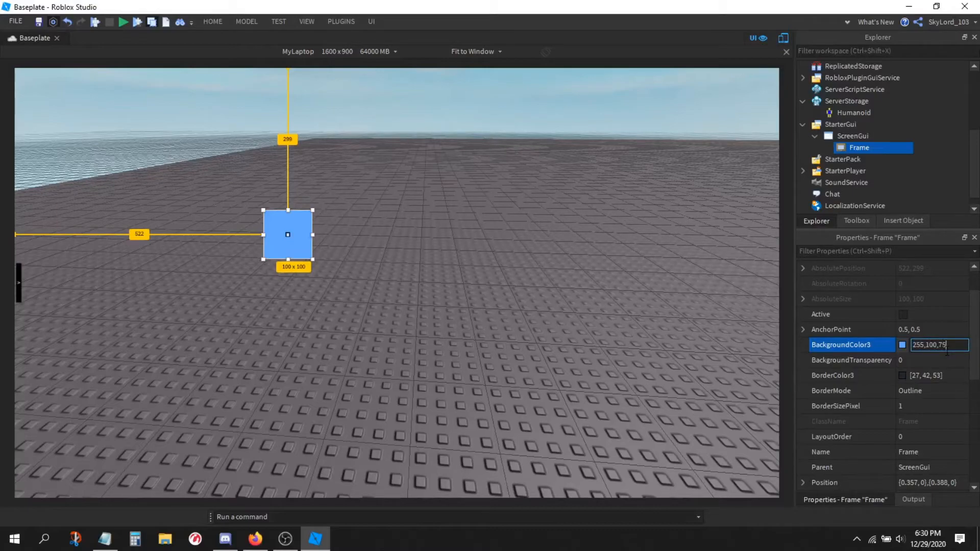
pyautogui.press('Return')
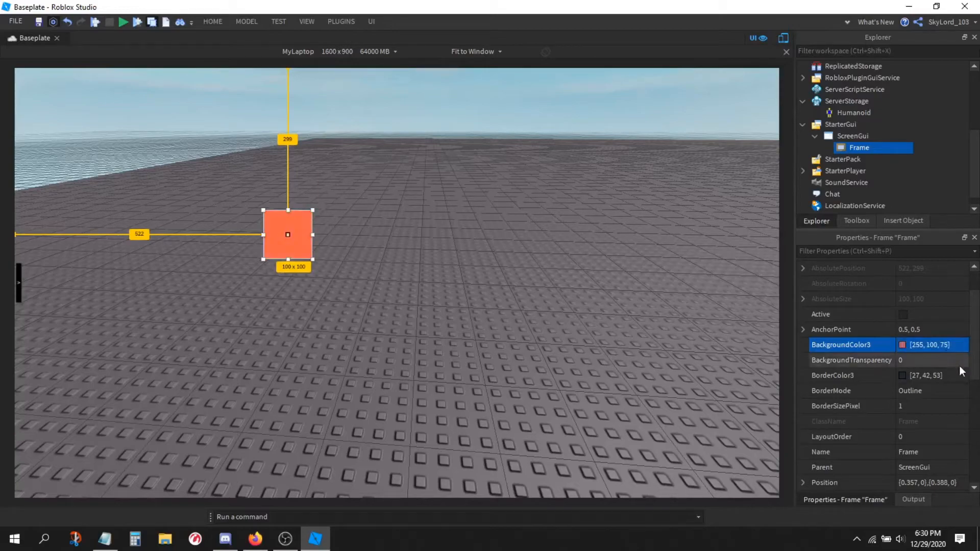
pyautogui.scroll(-3, 901, 324)
pyautogui.scroll(2, 887, 323)
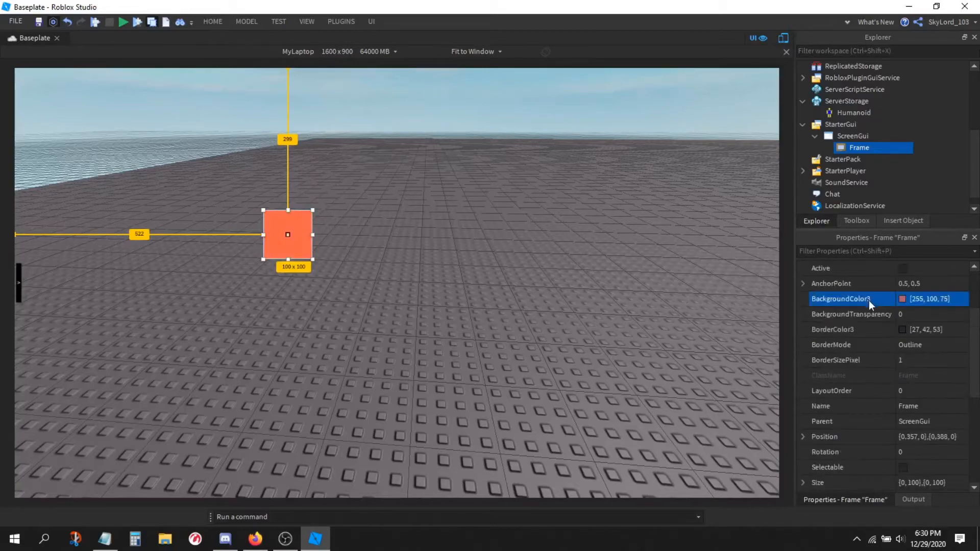
# Step: Try out the Frame's BackgroundTransparency slider and leave the transparency at 0
pyautogui.click(915, 316)
pyautogui.moveTo(942, 316)
pyautogui.mouseDown()
pyautogui.moveTo(979, 320)
pyautogui.moveTo(941, 318)
pyautogui.moveTo(941, 329)
pyautogui.moveTo(976, 313)
pyautogui.moveTo(935, 317)
pyautogui.mouseUp()
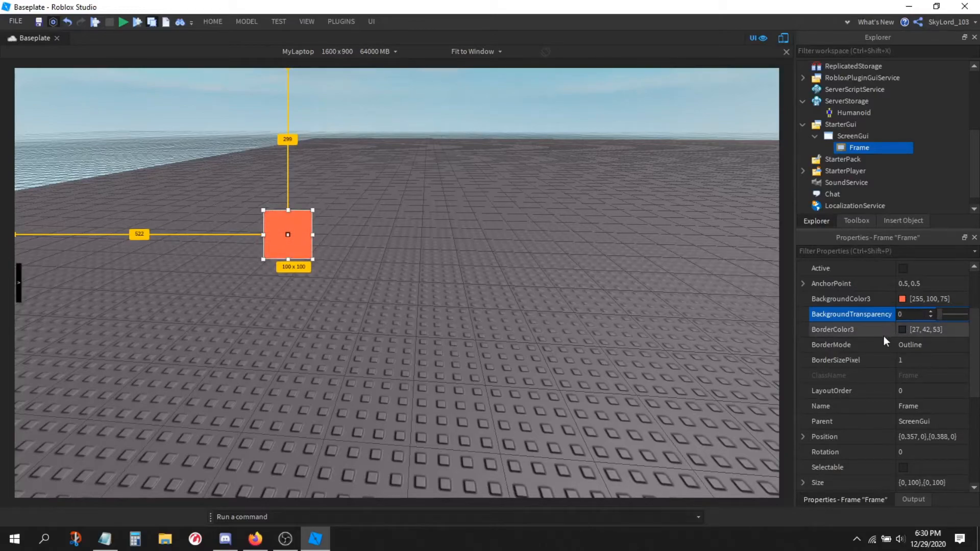
pyautogui.click(149, 22)
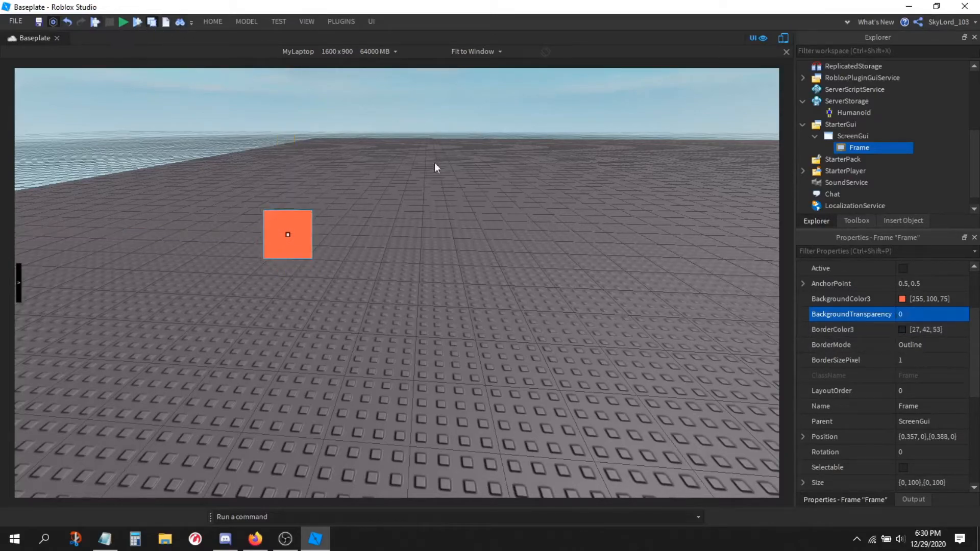
# Step: Set the Frame's BorderColor3 to bright red, 255, 0, 4, by picking the hue and raising its brightness
pyautogui.click(903, 331)
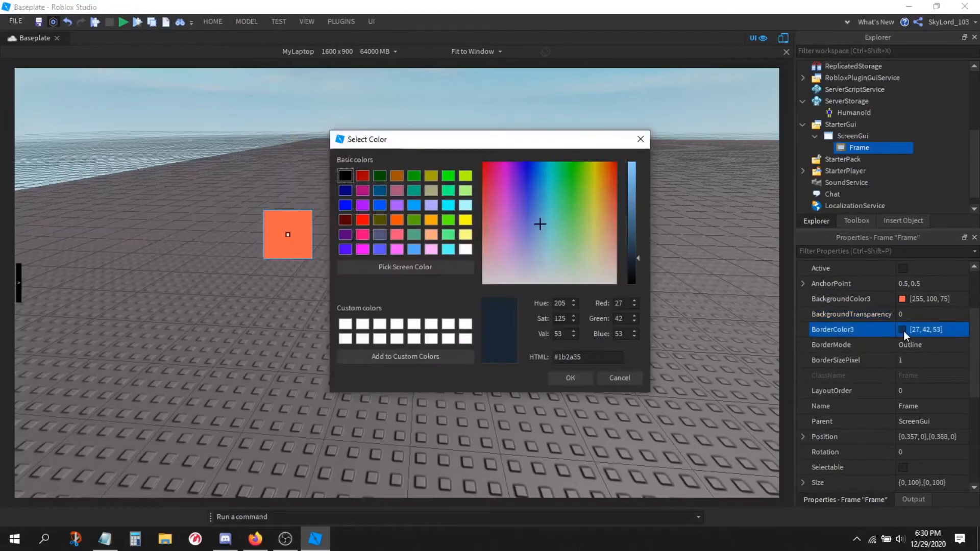
pyautogui.moveTo(541, 215); pyautogui.dragTo(459, 145)
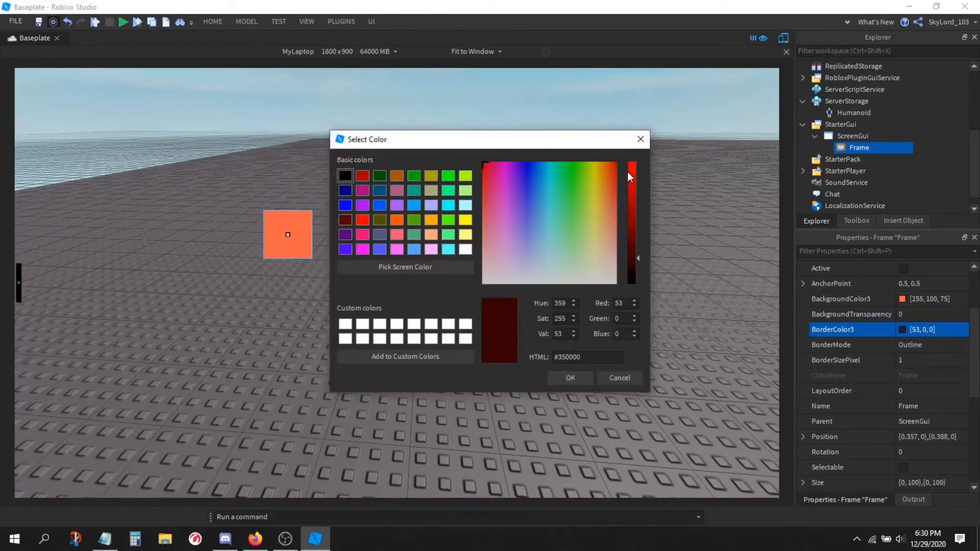
pyautogui.moveTo(632, 171); pyautogui.dragTo(636, 136)
pyautogui.click(564, 380)
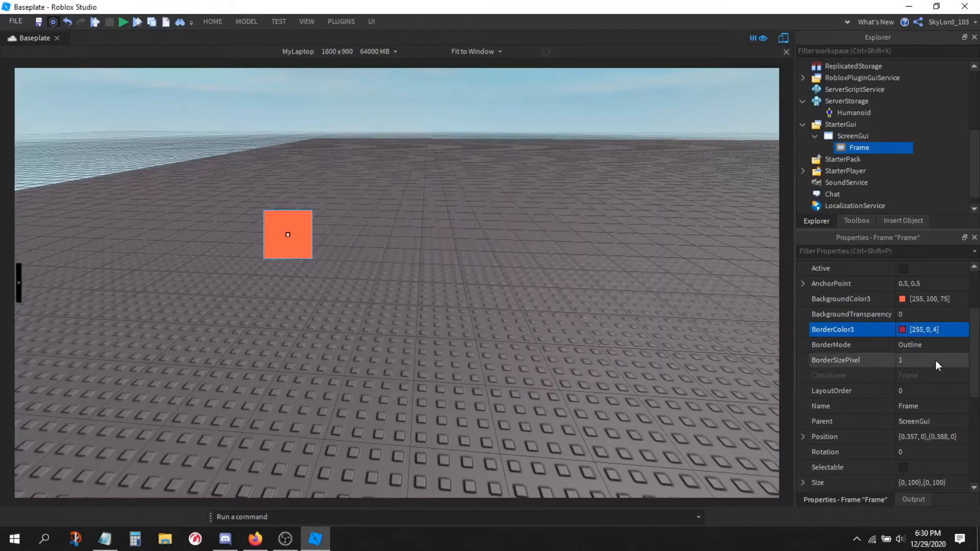
# Step: Look through the Frame's BorderMode options and keep Outline
pyautogui.click(917, 345)
pyautogui.click(917, 345)
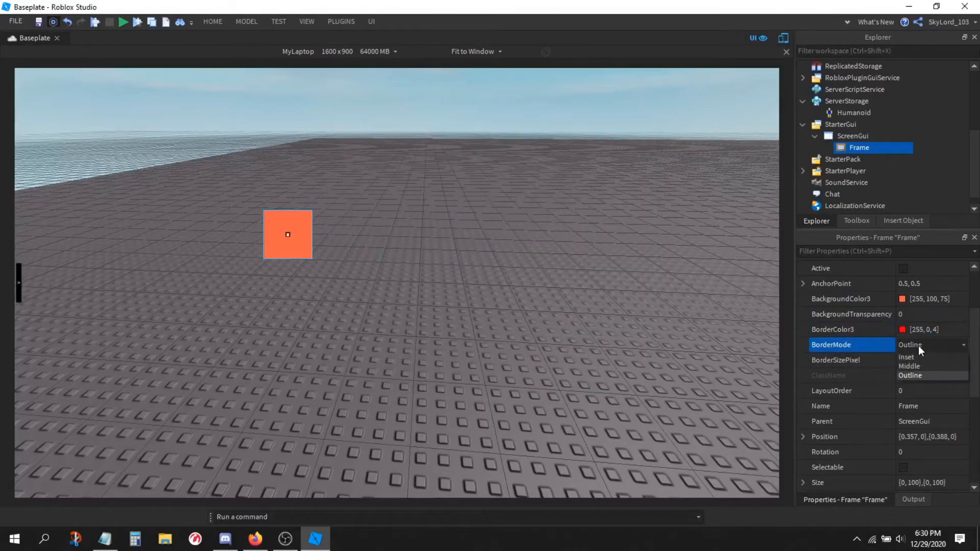
pyautogui.click(939, 376)
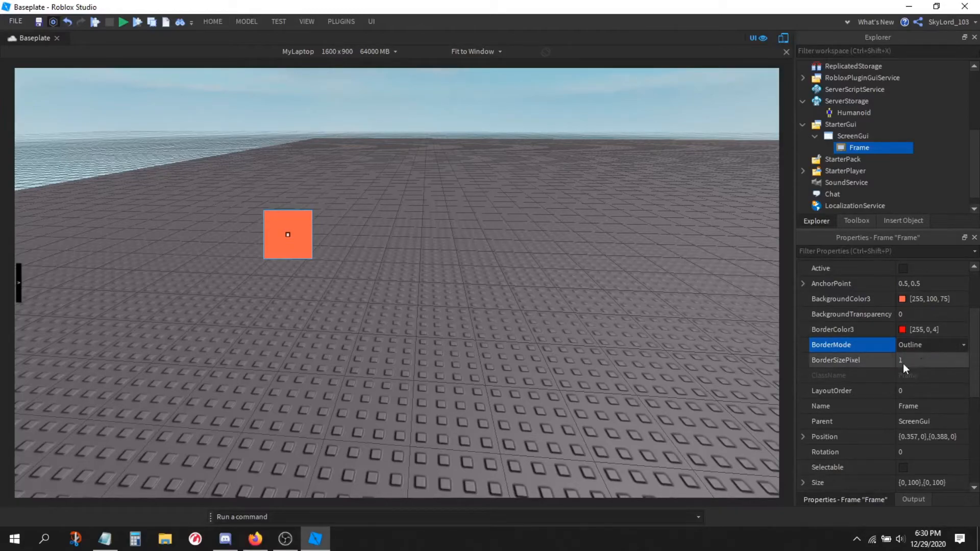
# Step: Set the Frame's BorderSizePixel to 20 and deselect the Frame to view its border
pyautogui.click(928, 361)
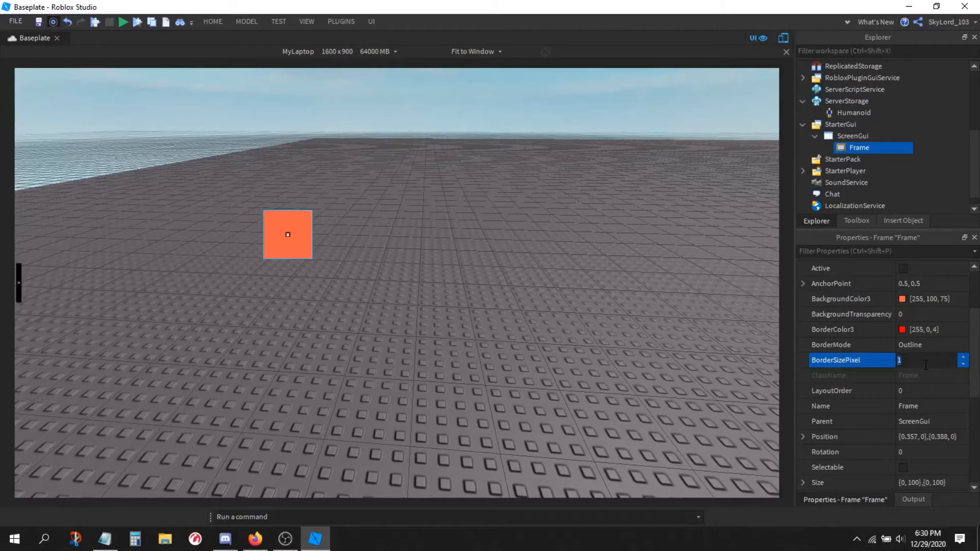
pyautogui.write('20')
pyautogui.press('Return')
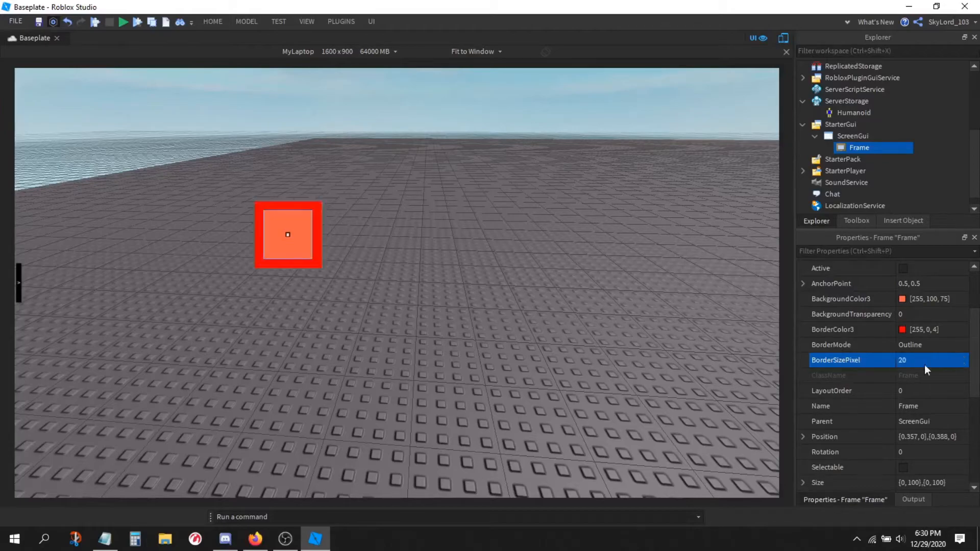
pyautogui.click(359, 274)
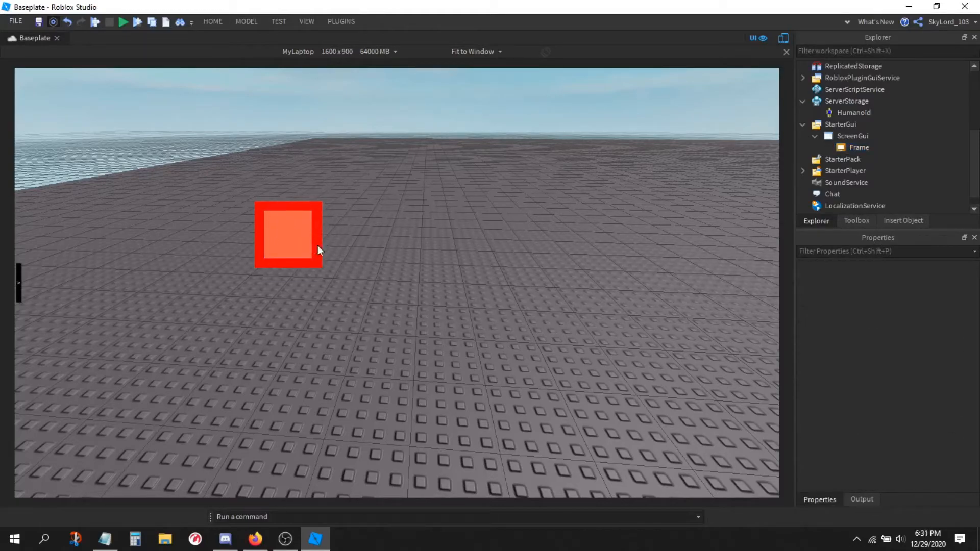
# Step: Select the Frame again, set its BorderSizePixel to 2, and deselect it to view the border
pyautogui.click(849, 148)
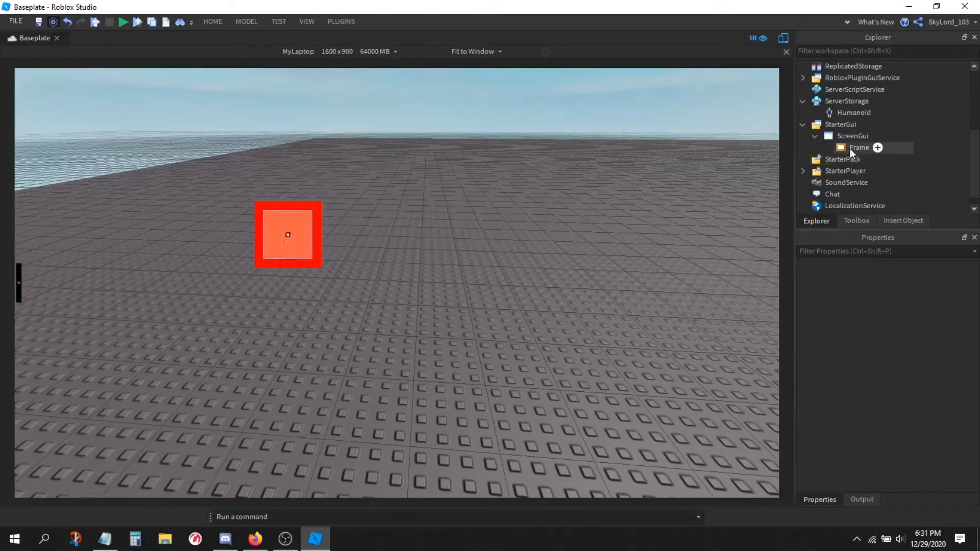
pyautogui.scroll(-2, 934, 391)
pyautogui.click(918, 361)
pyautogui.write('2')
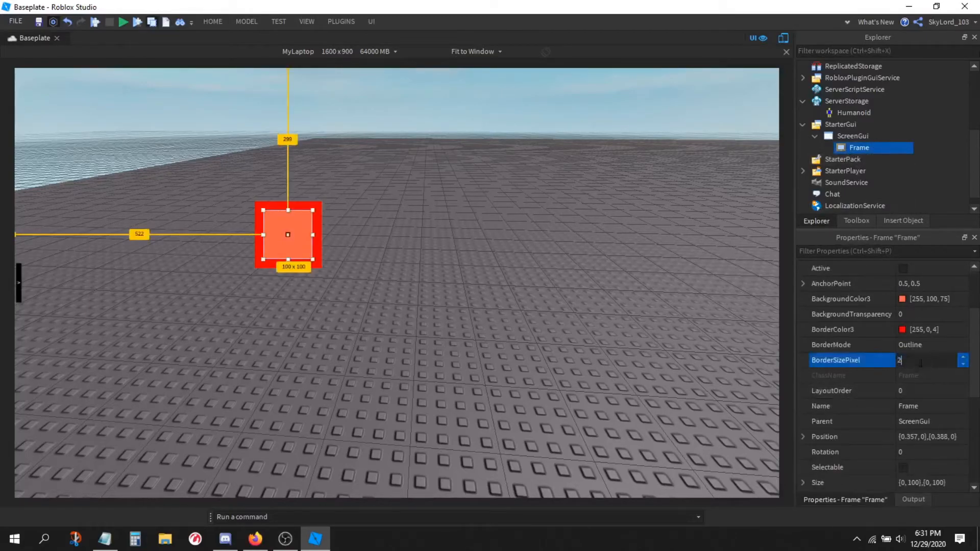
pyautogui.press('Return')
pyautogui.click(283, 285)
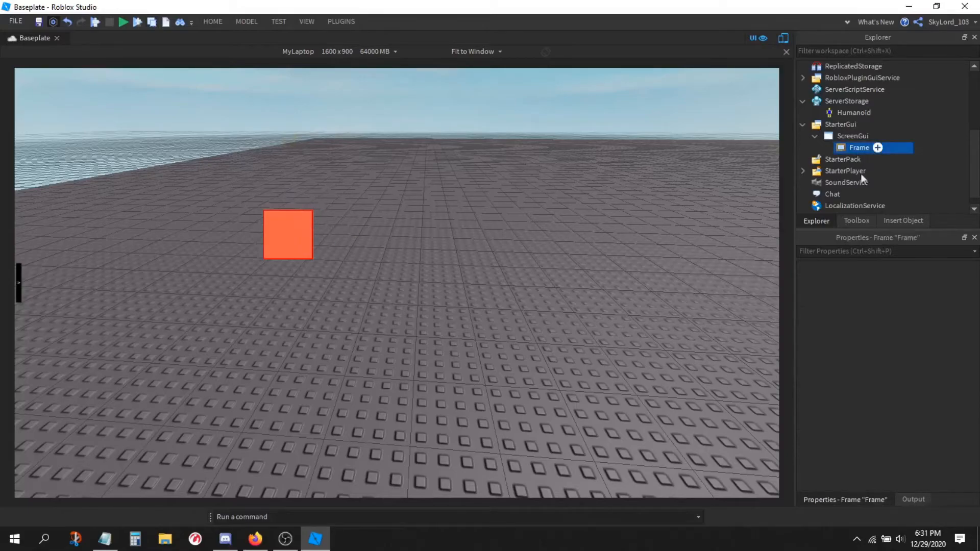
# Step: Duplicate the Frame and move the copy to about {0.399, 0},{0.343, 0}, so that it partly overlaps the original
pyautogui.click(860, 147)
pyautogui.scroll(-2, 918, 369)
pyautogui.scroll(-2, 924, 352)
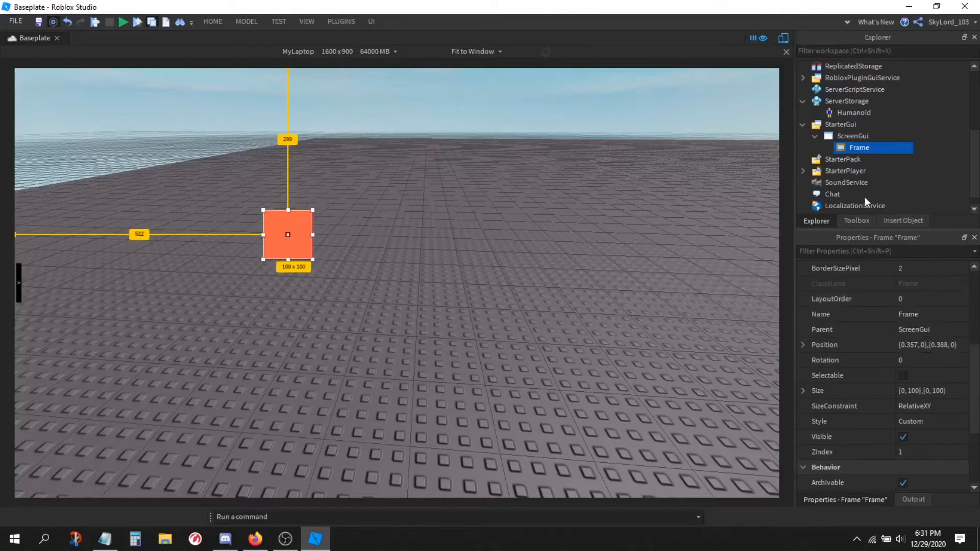
pyautogui.moveTo(867, 148)
pyautogui.hotkey('ctrl', 'd')
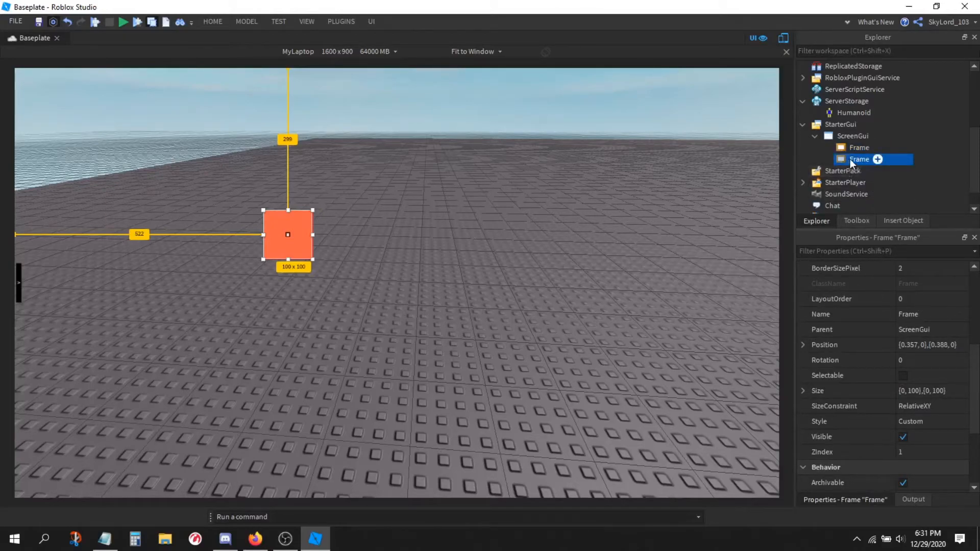
pyautogui.moveTo(279, 242); pyautogui.dragTo(311, 223)
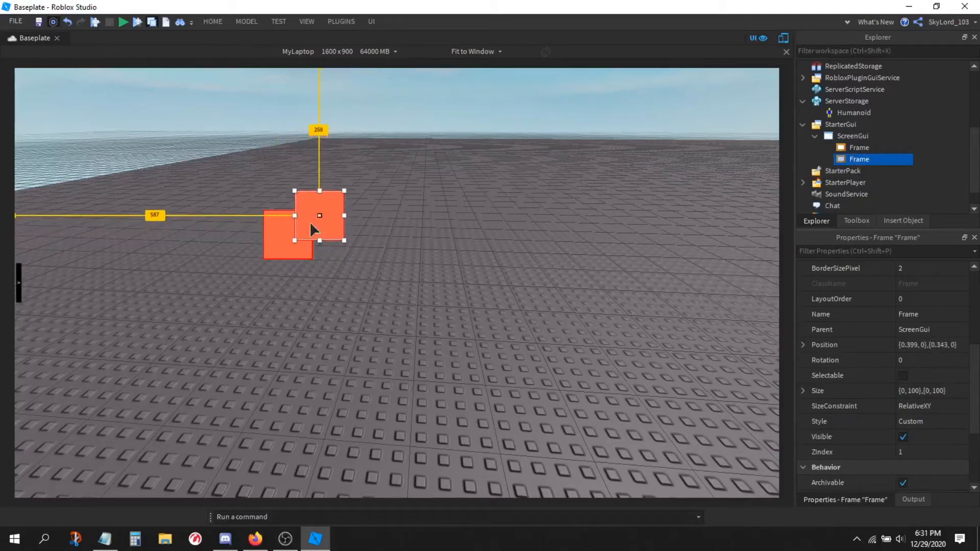
# Step: Rename the original Frame as Best, and select the two frames in turn to compare their stacking
pyautogui.click(849, 148)
pyautogui.click(852, 147)
pyautogui.write('Best')
pyautogui.press('Return')
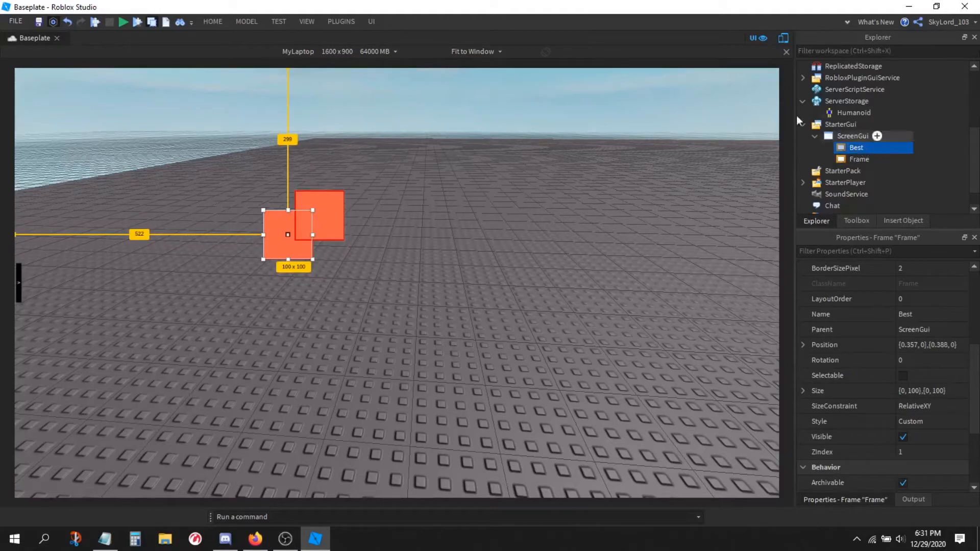
pyautogui.click(843, 160)
pyautogui.click(846, 151)
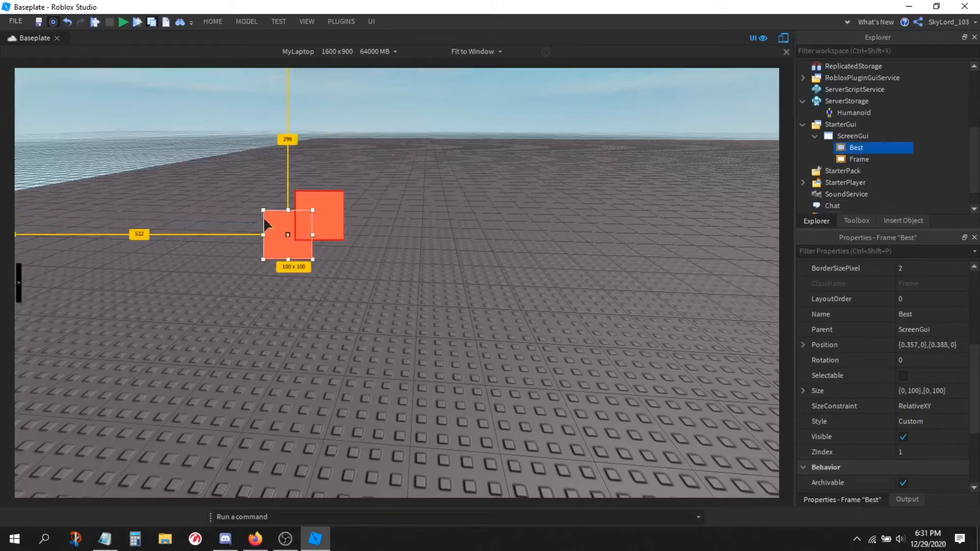
pyautogui.click(389, 284)
pyautogui.click(845, 159)
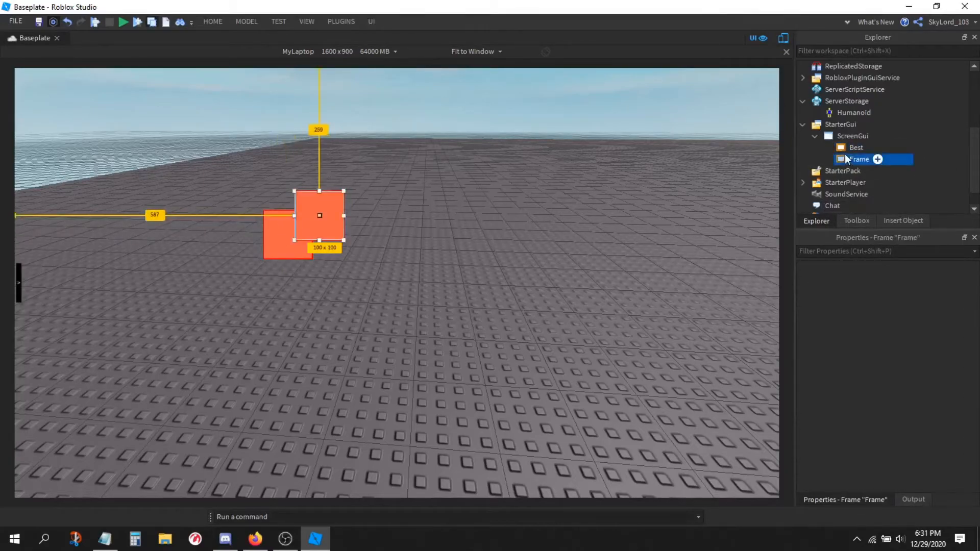
# Step: Set the LayoutOrder of the Best frame to 1
pyautogui.click(844, 151)
pyautogui.scroll(-2, 950, 427)
pyautogui.scroll(-2, 929, 419)
pyautogui.scroll(1, 909, 408)
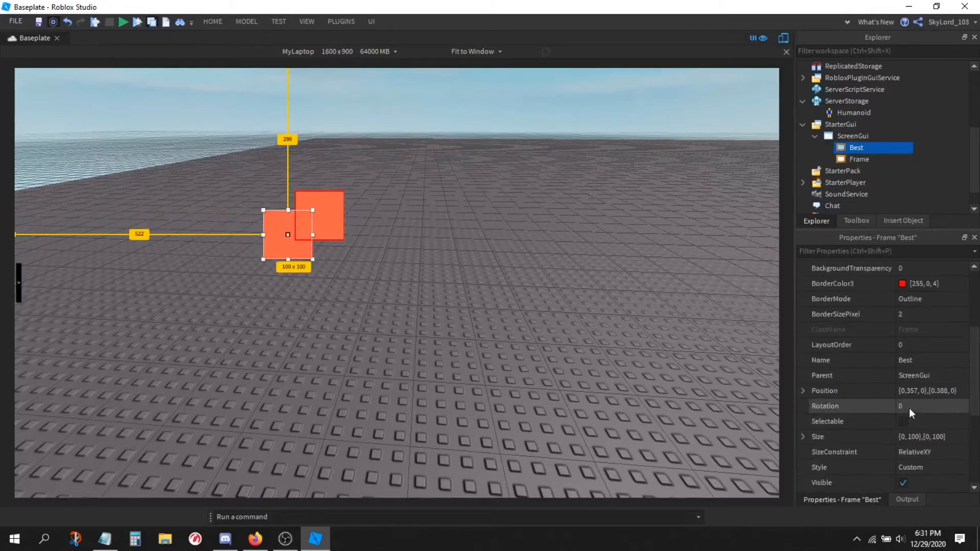
pyautogui.click(908, 344)
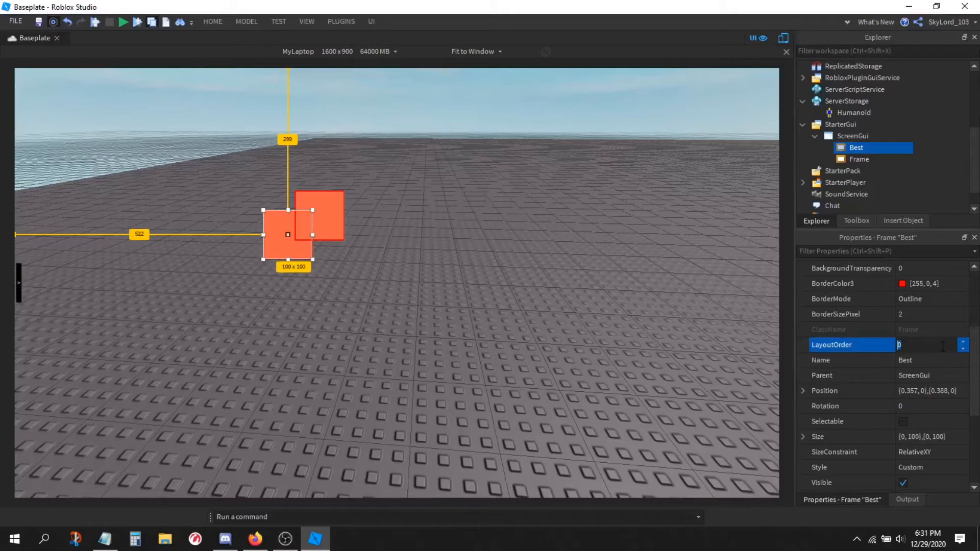
pyautogui.write('1')
pyautogui.press('Return')
# Step: Try LayoutOrder values of 2 and 4 on the duplicated Frame
pyautogui.click(859, 159)
pyautogui.click(941, 345)
pyautogui.write('2')
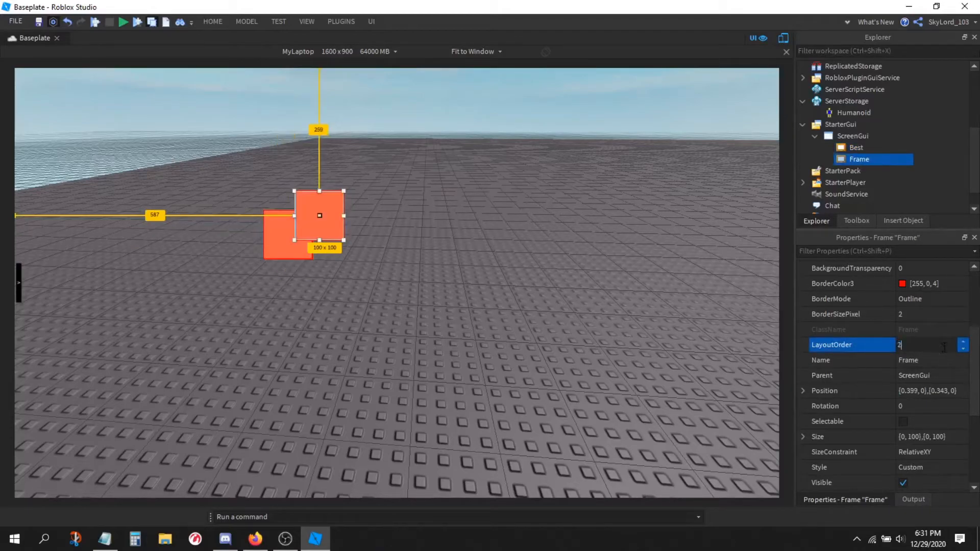
pyautogui.press('Return')
pyautogui.click(943, 347)
pyautogui.write('4')
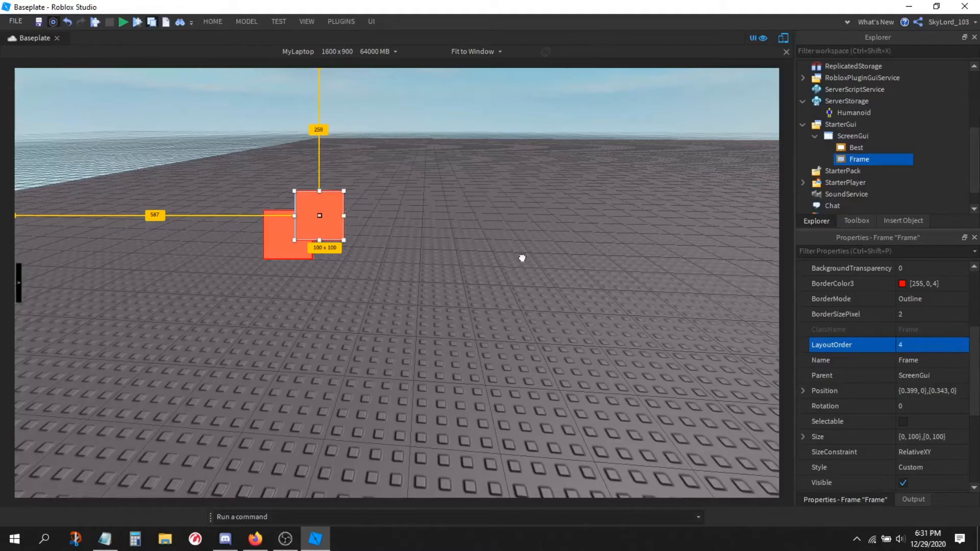
# Step: Set the duplicated Frame's LayoutOrder to -1 and deselect it to view the overlap
pyautogui.doubleClick(941, 341)
pyautogui.write('-1')
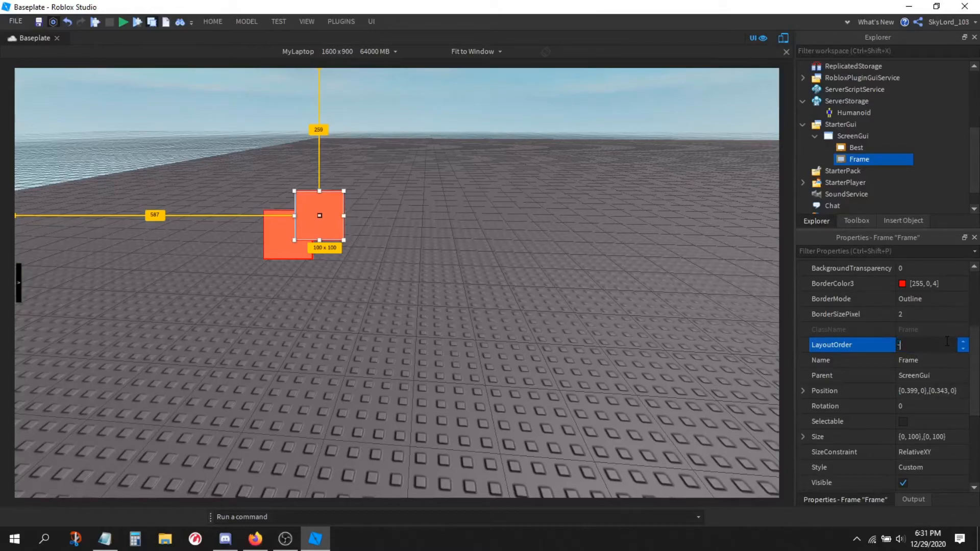
pyautogui.click(561, 278)
pyautogui.click(557, 304)
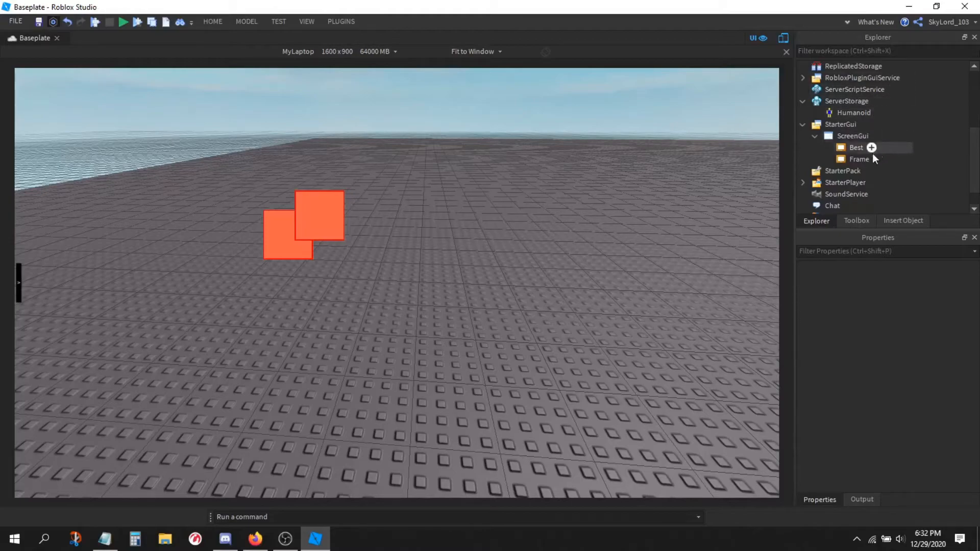
# Step: Select the Best frame, look over its ZIndex and Name, and clear its Parent property
pyautogui.click(860, 148)
pyautogui.scroll(-5, 907, 374)
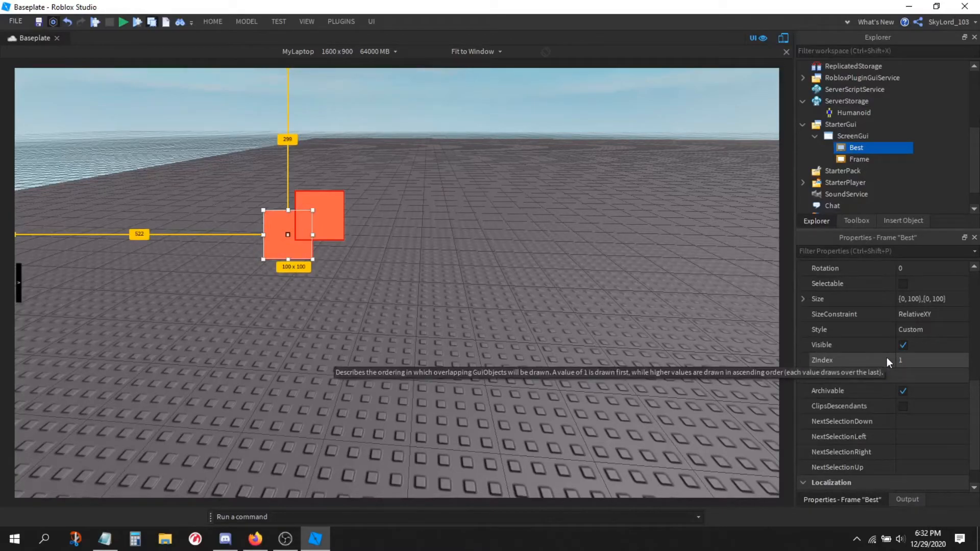
pyautogui.scroll(3, 898, 356)
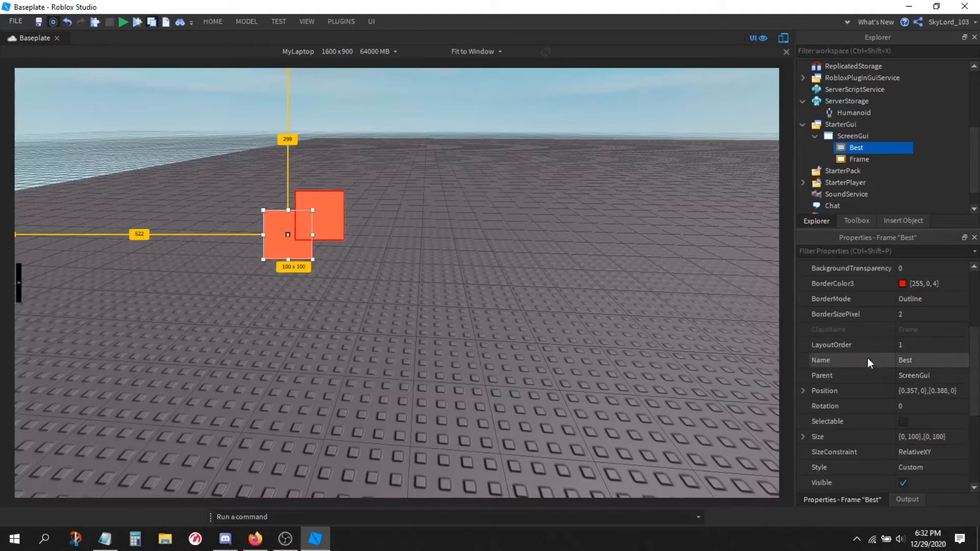
pyautogui.click(934, 360)
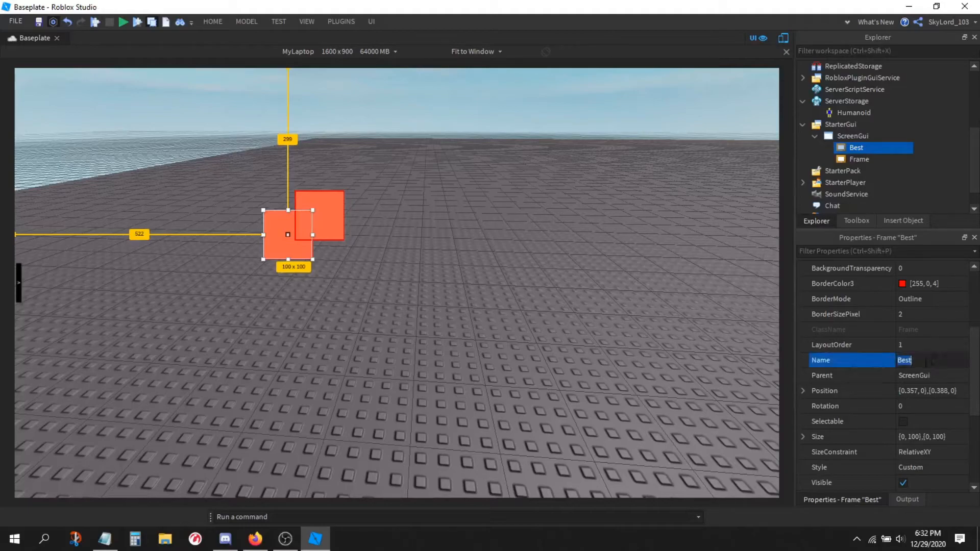
pyautogui.click(849, 375)
pyautogui.scroll(4, 946, 137)
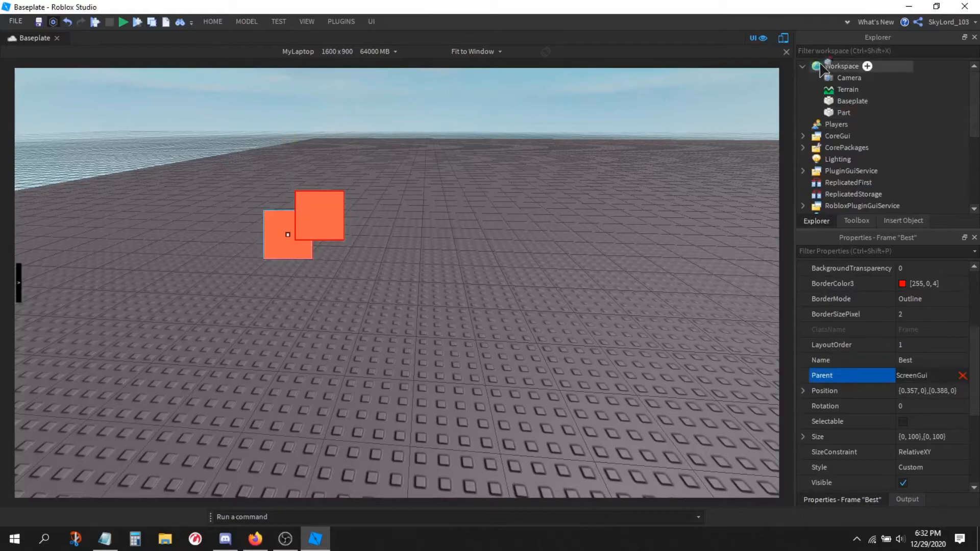
pyautogui.scroll(-4, 897, 94)
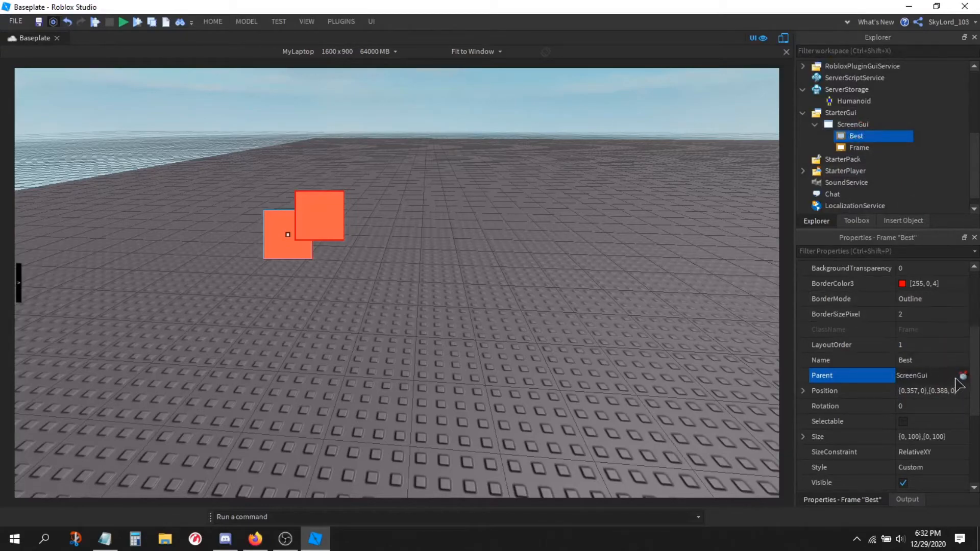
pyautogui.click(963, 375)
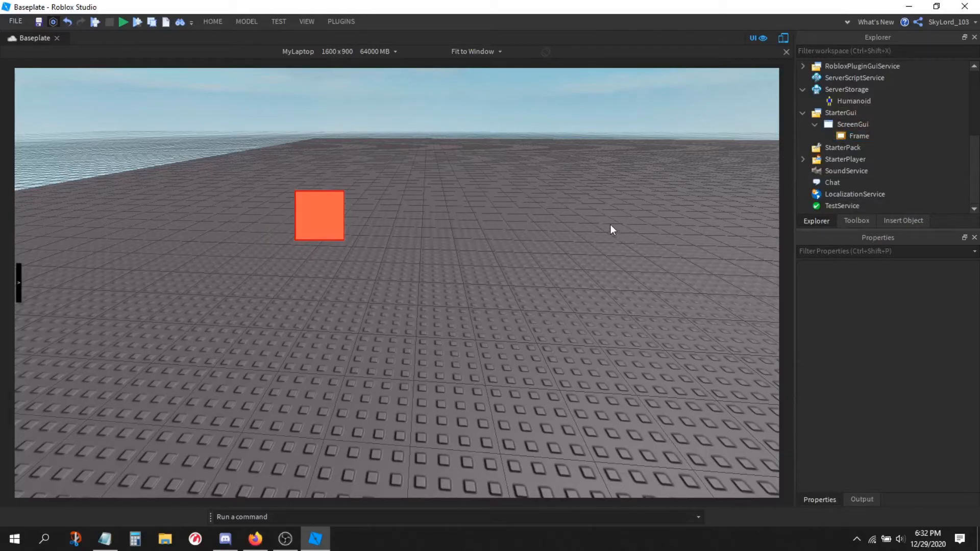
# Step: Insert a new Frame into the ScreenGui and move it to the middle of the view, at about 822, 390
pyautogui.click(874, 125)
pyautogui.click(829, 180)
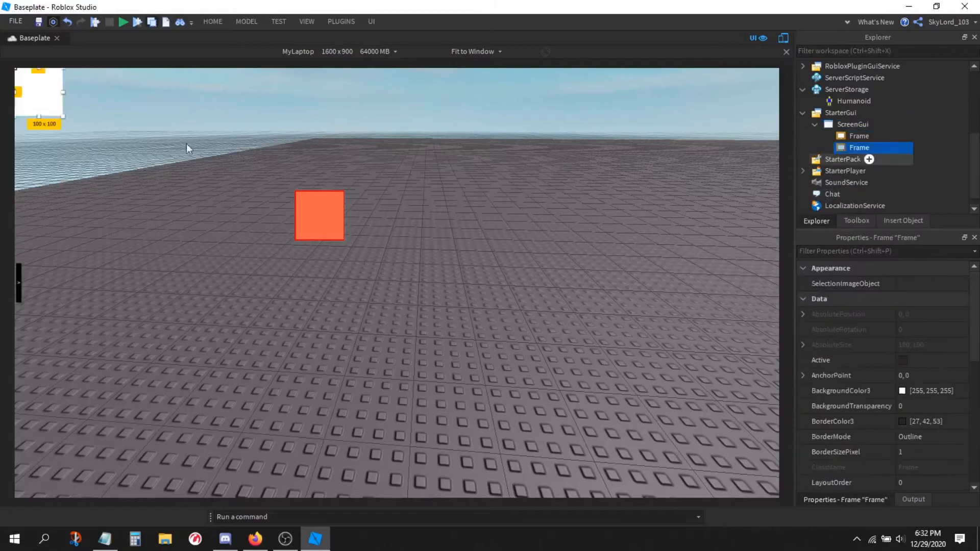
pyautogui.moveTo(61, 102); pyautogui.dragTo(131, 146)
pyautogui.moveTo(272, 260); pyautogui.dragTo(437, 281)
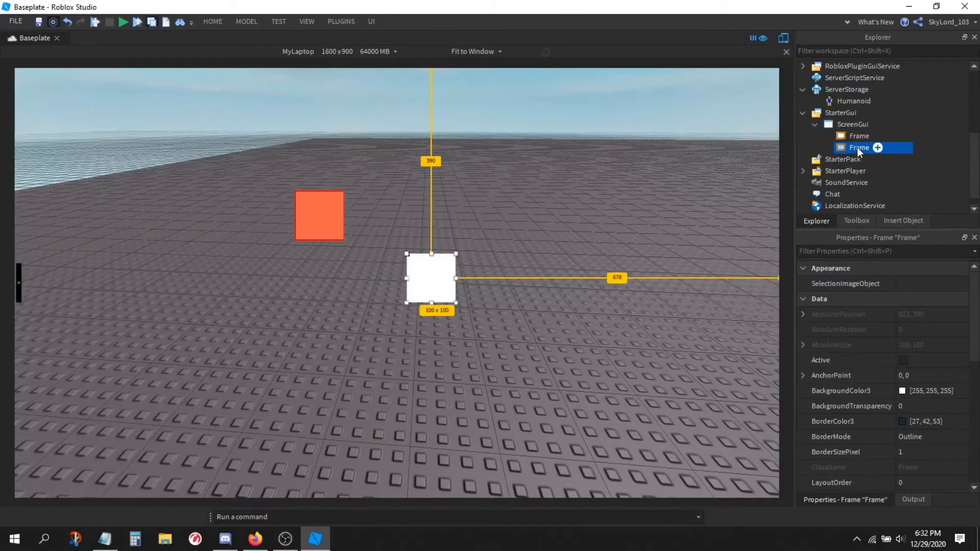
# Step: Rename the newly inserted white Frame as Best
pyautogui.press('F2')
pyautogui.write('Best')
pyautogui.press('Return')
# Step: Examine the Parent property of the new Best frame, keeping ScreenGui as its parent
pyautogui.scroll(-1, 896, 321)
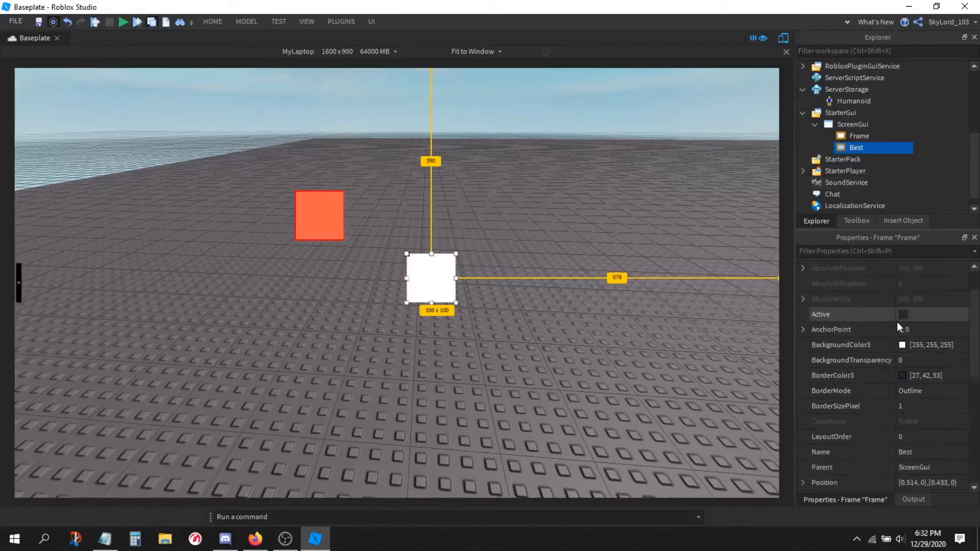
pyautogui.scroll(-5, 898, 327)
pyautogui.scroll(3, 913, 331)
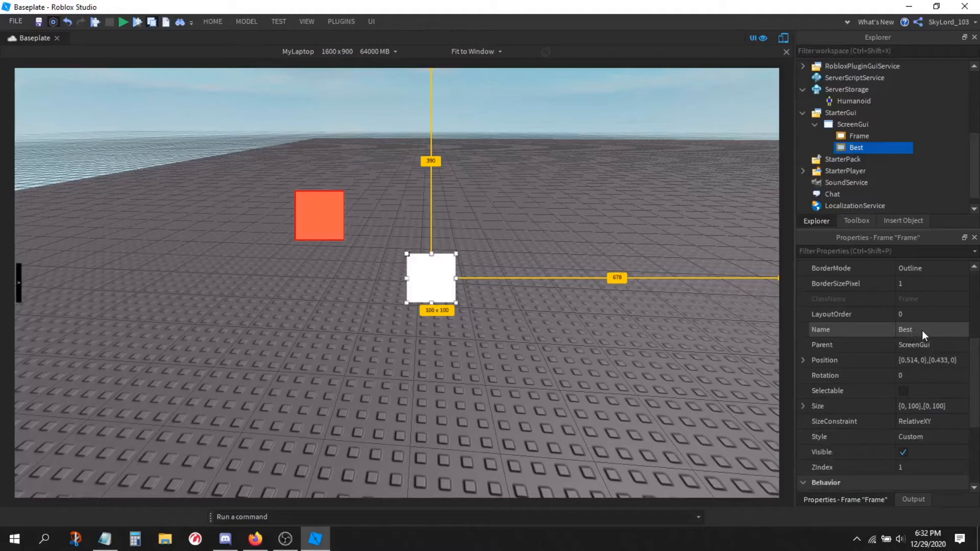
pyautogui.click(921, 345)
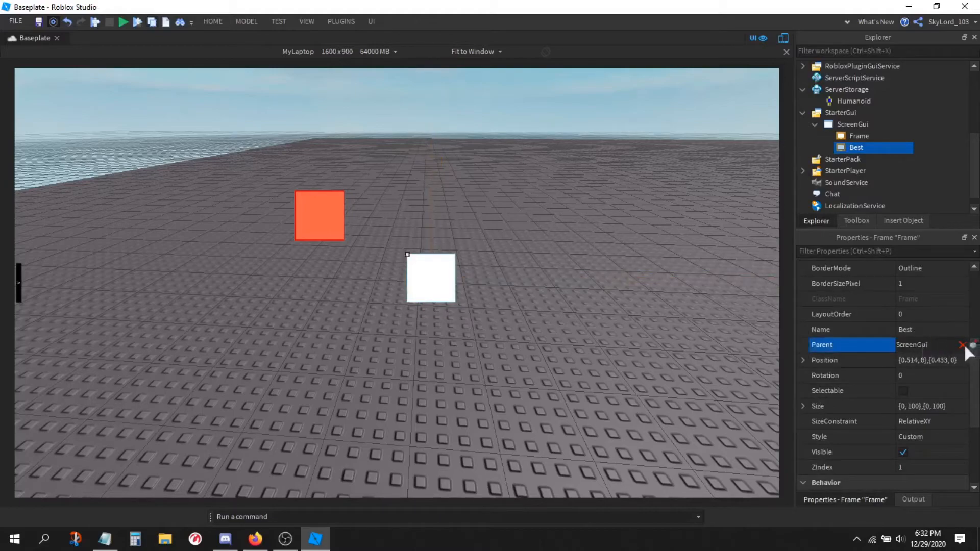
pyautogui.click(973, 345)
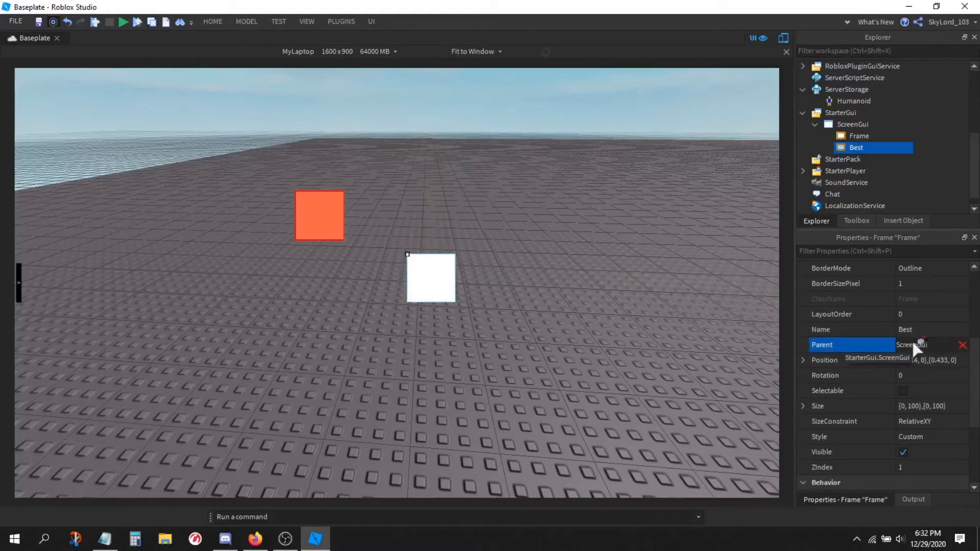
pyautogui.click(912, 344)
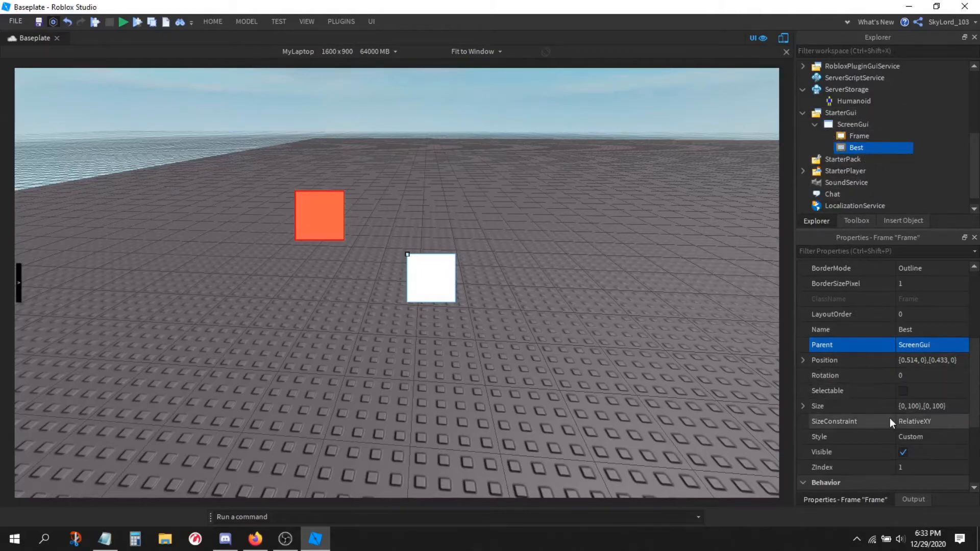
# Step: Expand the Best frame's Position property and move the frame to about {0.603, 0},{0.383, 0}
pyautogui.click(803, 360)
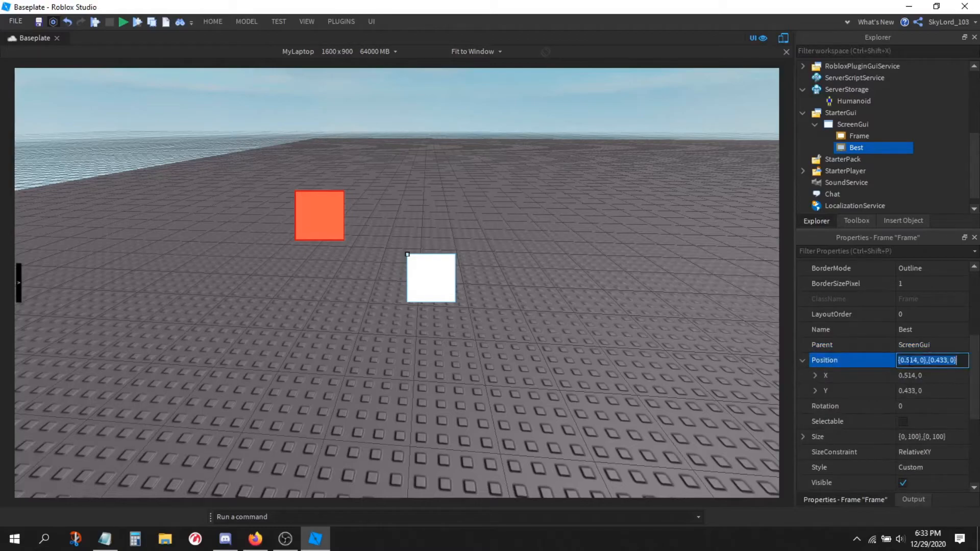
pyautogui.click(930, 376)
pyautogui.click(443, 287)
pyautogui.click(837, 138)
pyautogui.click(835, 147)
pyautogui.moveTo(449, 287); pyautogui.dragTo(501, 258)
pyautogui.scroll(-7, 959, 383)
pyautogui.scroll(6, 916, 353)
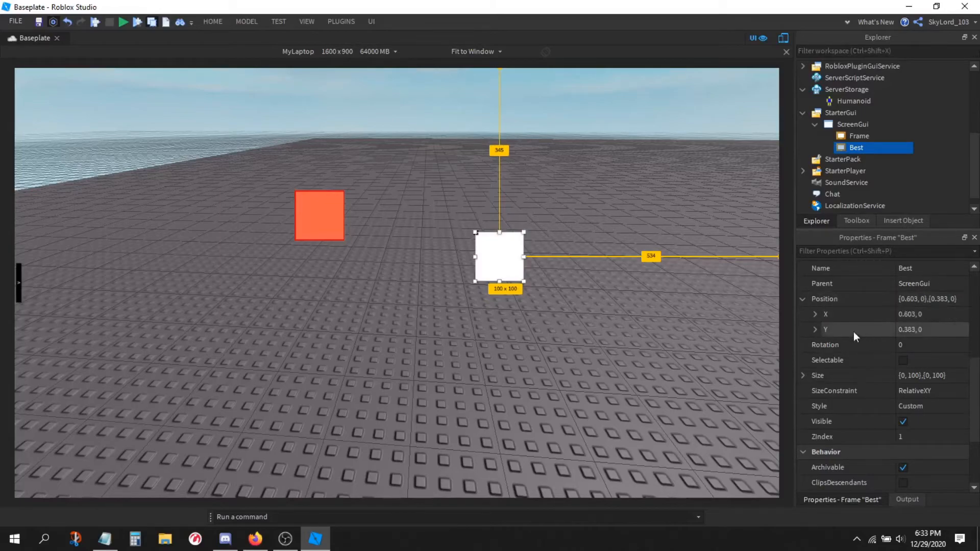
# Step: Set the Best frame's Position X to a scale of 0.5 with an offset of 0
pyautogui.click(928, 315)
pyautogui.moveTo(923, 314); pyautogui.dragTo(915, 314)
pyautogui.click(924, 314)
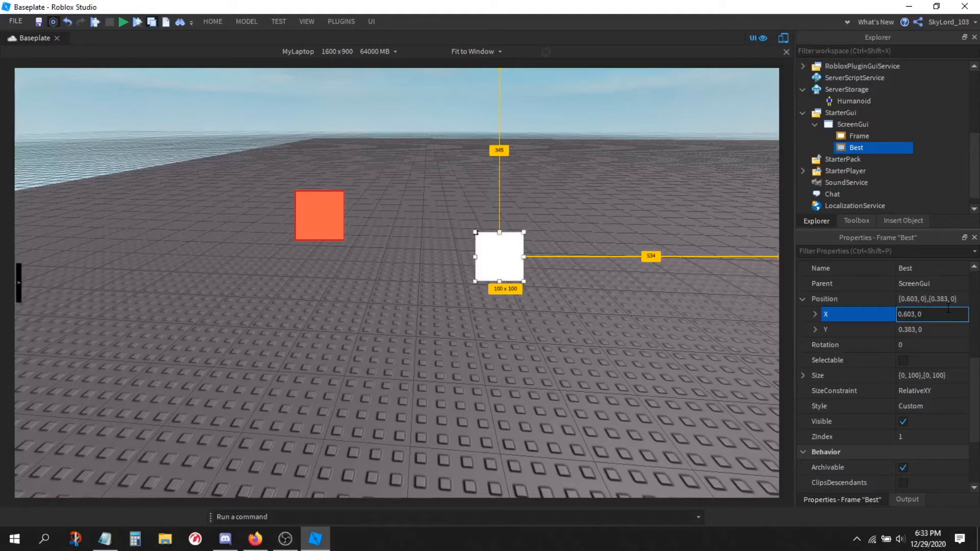
pyautogui.doubleClick(906, 314)
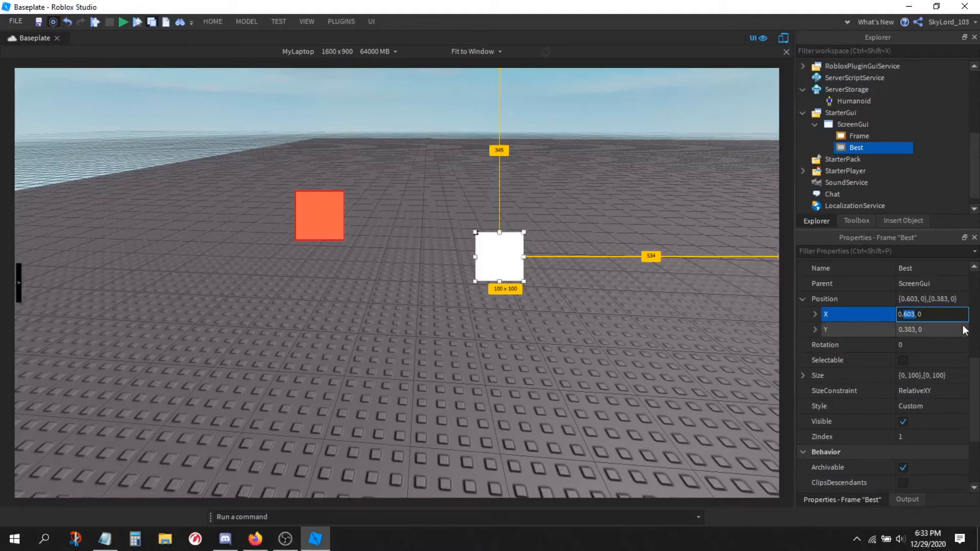
pyautogui.write('5')
pyautogui.press('Return')
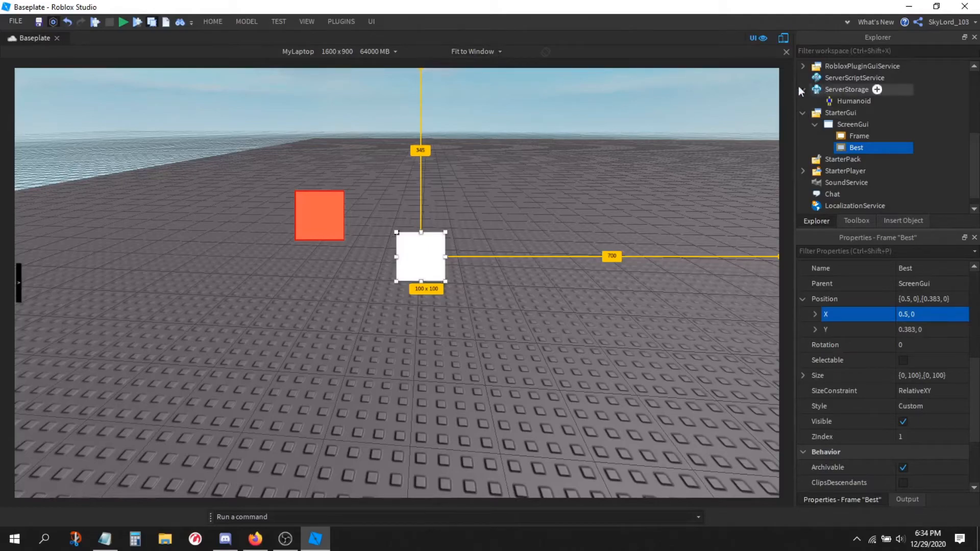
pyautogui.moveTo(794, 83); pyautogui.dragTo(975, 101)
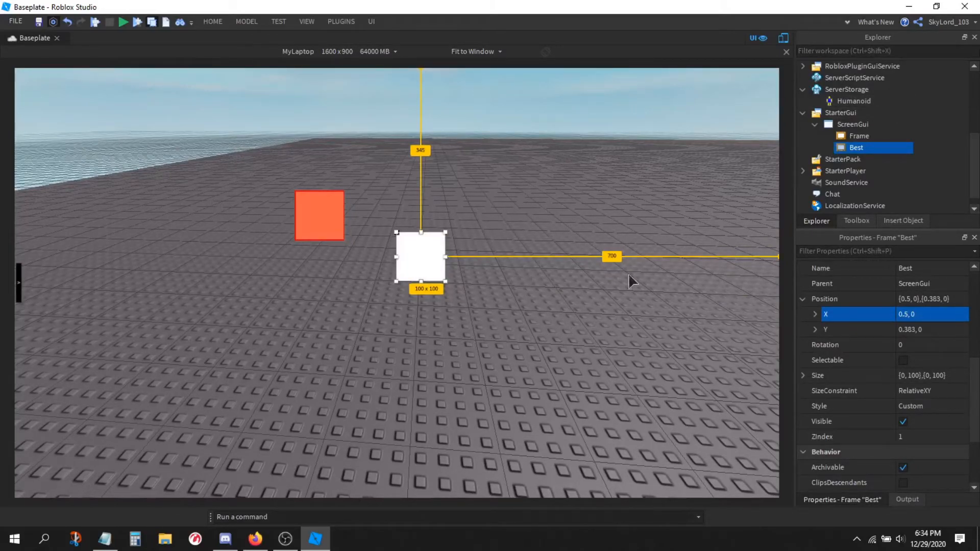
# Step: Set the Best frame's Position X to a scale of 0 and an offset of 850
pyautogui.click(906, 314)
pyautogui.click(901, 314)
pyautogui.press('BackSpace')
pyautogui.press('BackSpace')
pyautogui.press('Right')
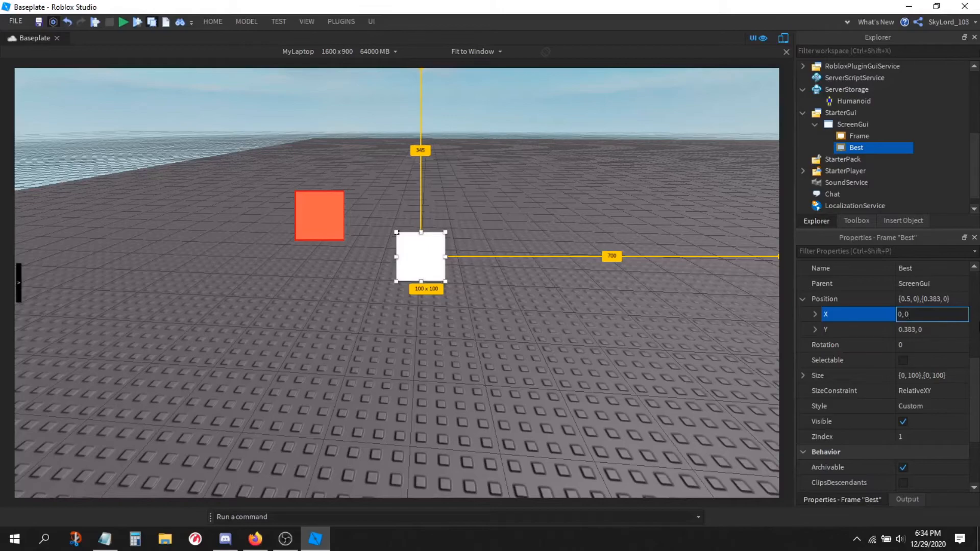
pyautogui.write('850')
pyautogui.press('Return')
pyautogui.moveTo(790, 238); pyautogui.dragTo(976, 226)
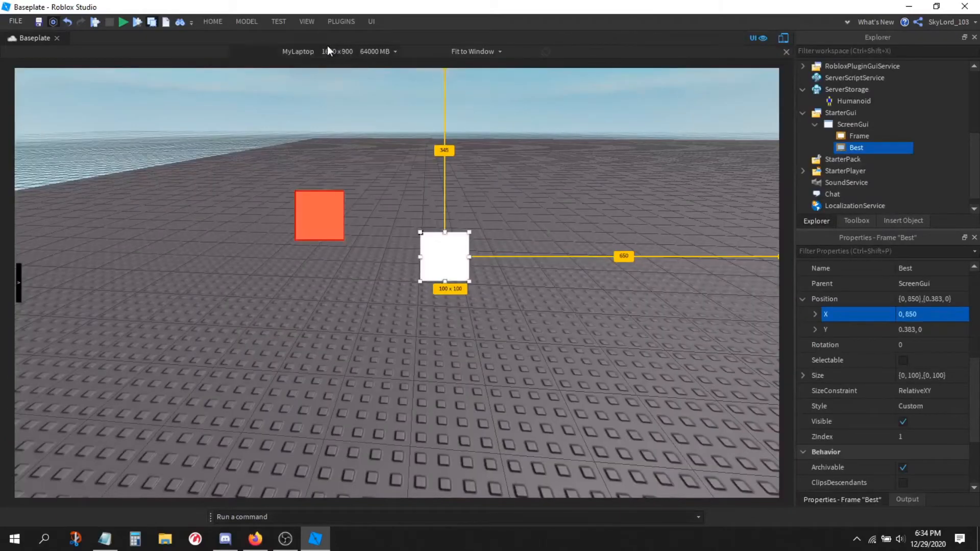
# Step: Check the emulated device list, keeping MyLaptop, and switch device emulation off and on to compare the Best frame's placement
pyautogui.click(338, 51)
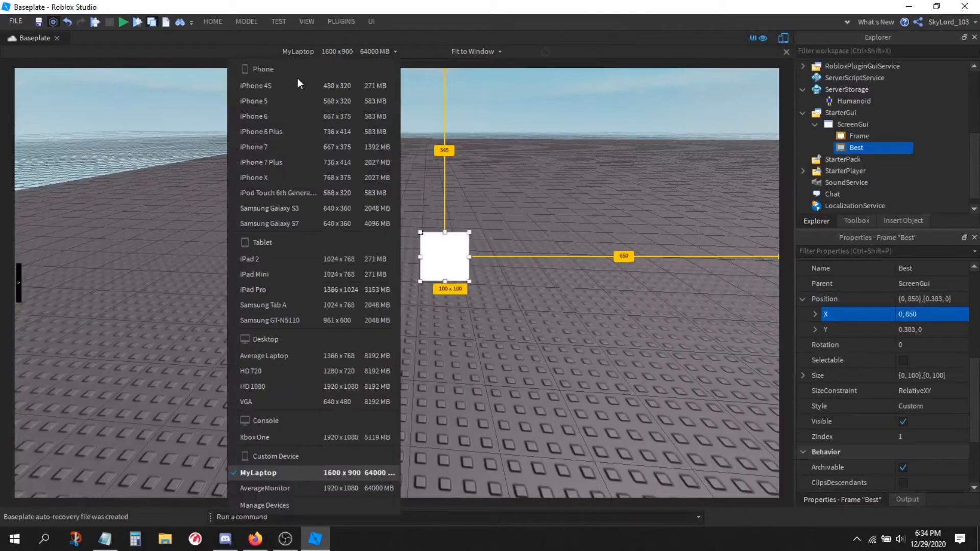
pyautogui.click(277, 473)
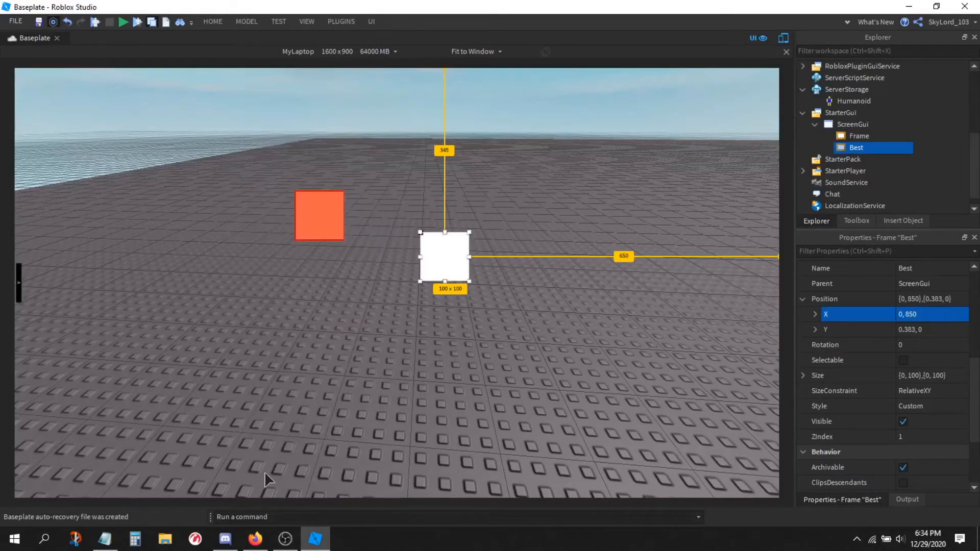
pyautogui.click(783, 38)
pyautogui.moveTo(796, 82); pyautogui.dragTo(861, 118)
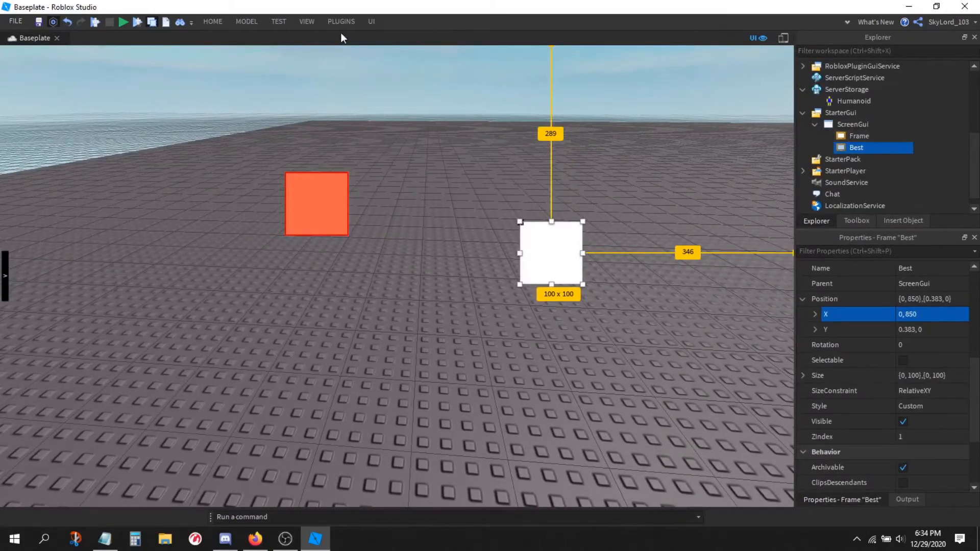
pyautogui.click(781, 38)
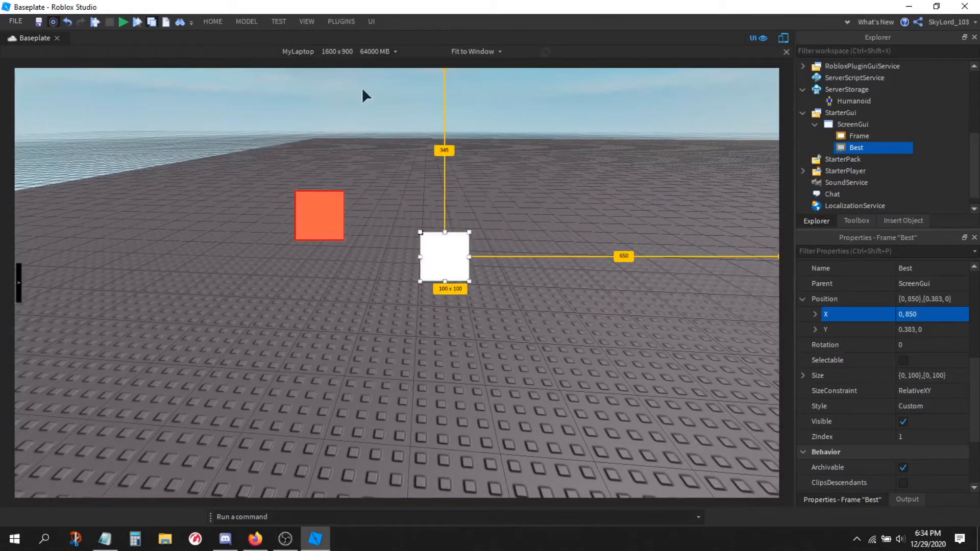
pyautogui.moveTo(795, 222); pyautogui.dragTo(812, 204)
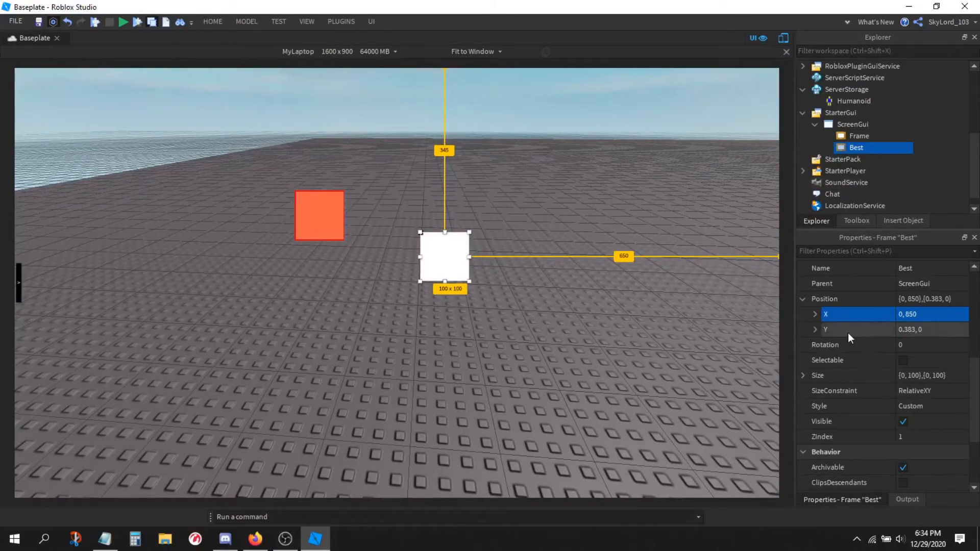
# Step: Move the white Best frame down and to the right, and set its Position Y Scale to 0.5
pyautogui.click(816, 329)
pyautogui.moveTo(435, 255); pyautogui.dragTo(536, 410)
pyautogui.click(952, 341)
pyautogui.write('0..5')
pyautogui.press('BackSpace')
pyautogui.press('BackSpace')
pyautogui.write('5')
pyautogui.press('Return')
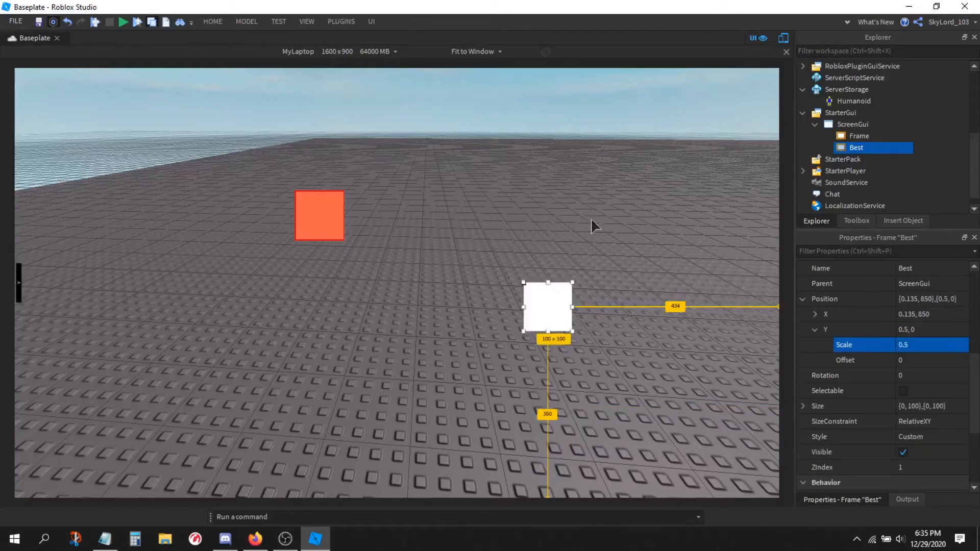
# Step: Resize the Best frame to about 117 x 101 and set its Position Y Offset to 222
pyautogui.moveTo(523, 281)
pyautogui.mouseDown()
pyautogui.moveTo(392, 207)
pyautogui.moveTo(516, 281)
pyautogui.mouseUp()
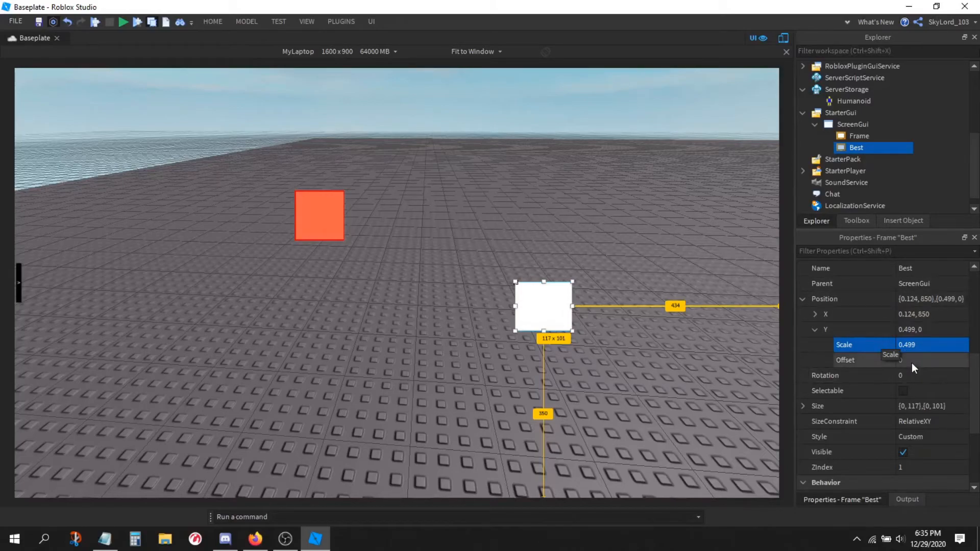
pyautogui.write('222')
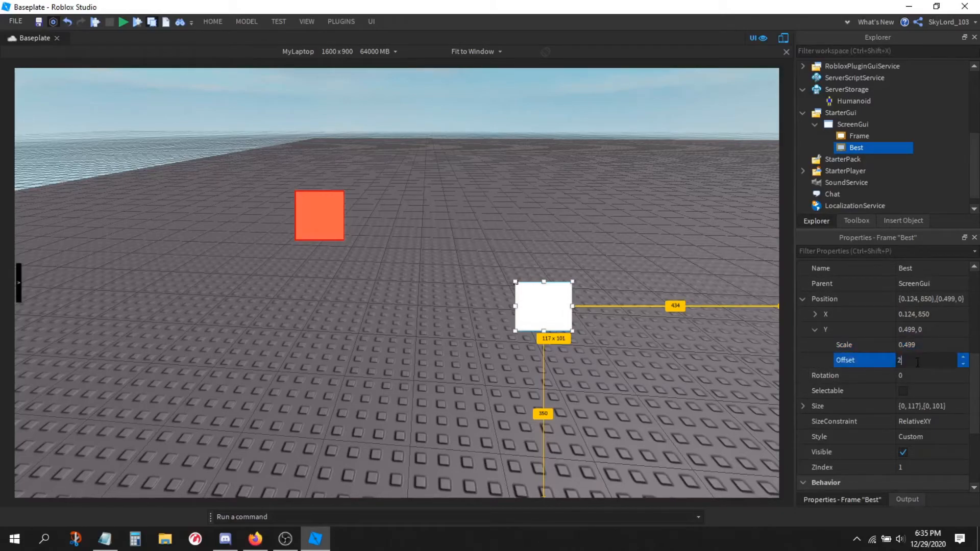
pyautogui.press('Return')
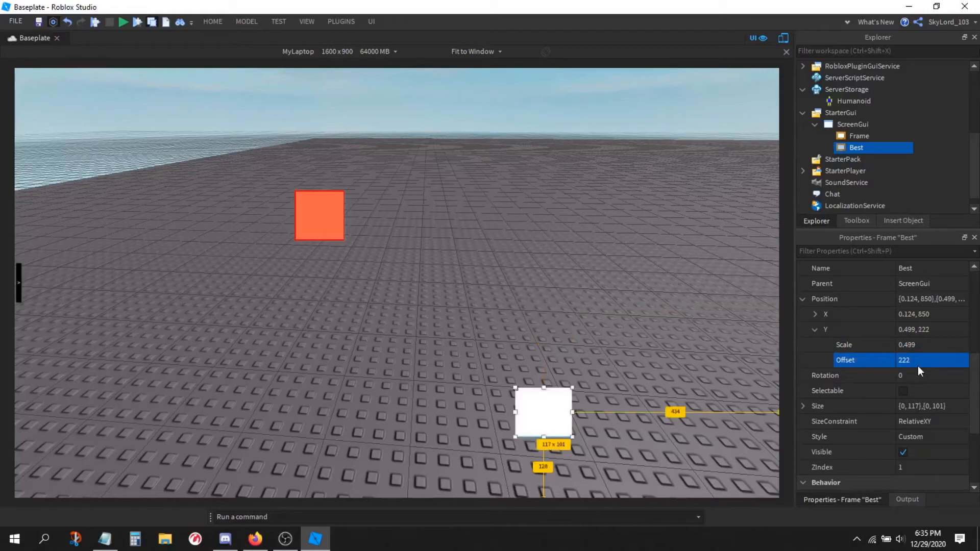
# Step: Set the Best frame's Position Y Offset back to 0
pyautogui.click(922, 361)
pyautogui.write('0')
pyautogui.press('Return')
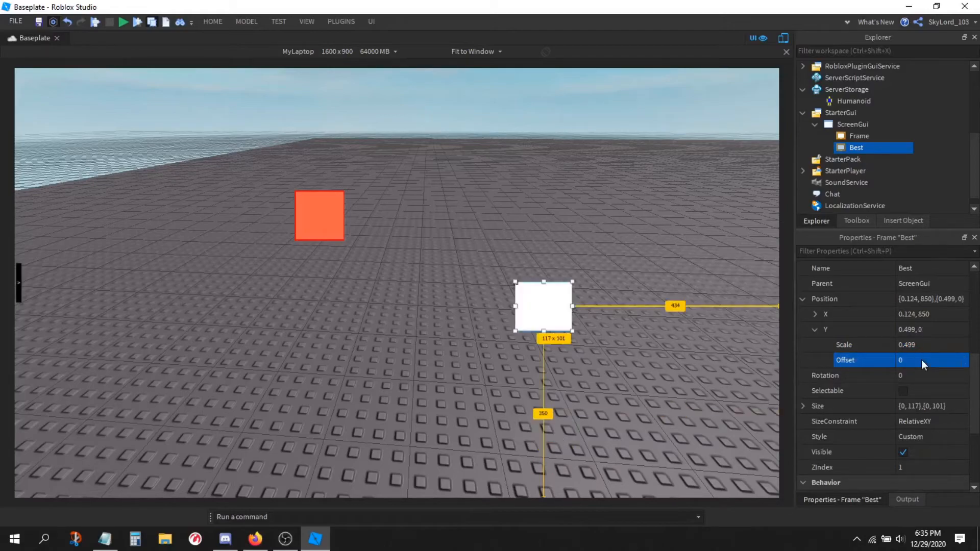
# Step: Set the Best frame's Rotation to 45 and deselect the frame to view it
pyautogui.click(918, 376)
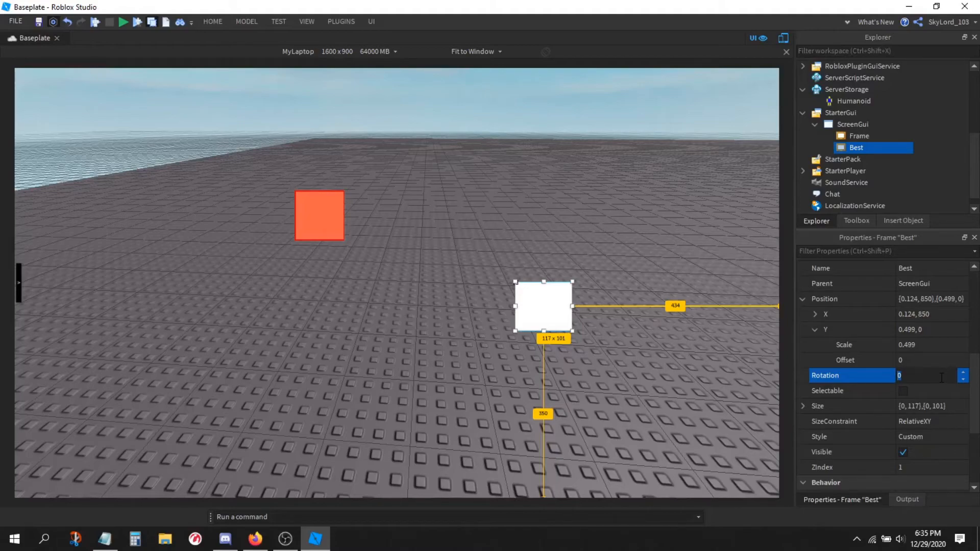
pyautogui.write('45')
pyautogui.press('Return')
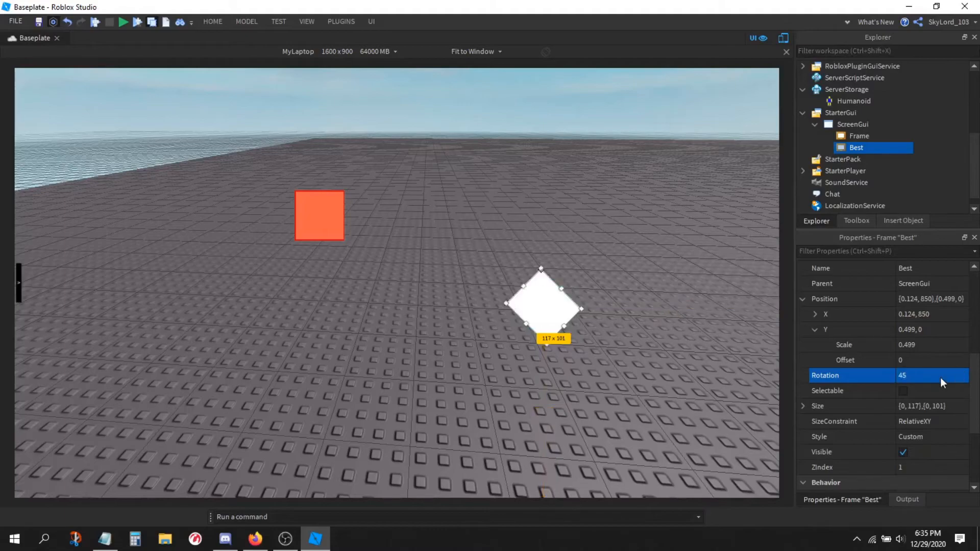
pyautogui.click(619, 280)
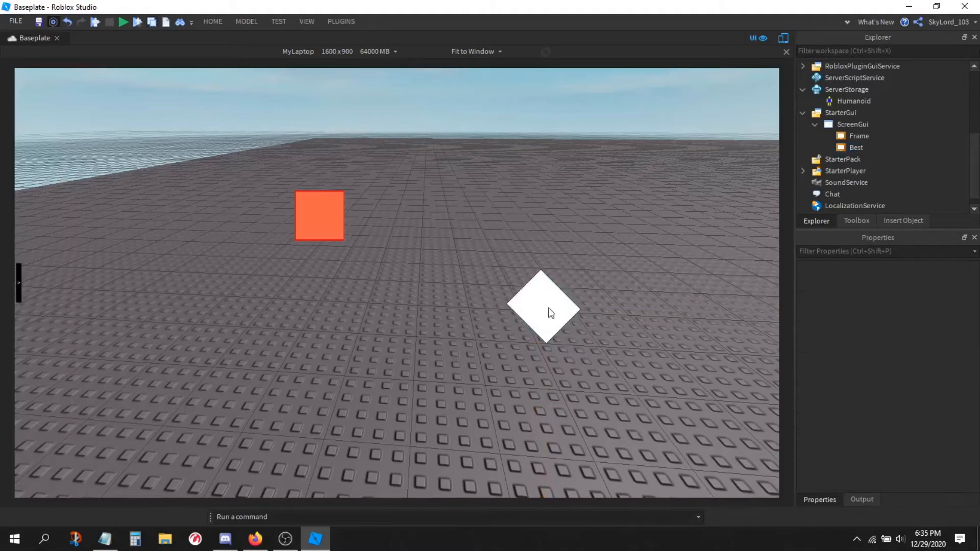
# Step: Set the Best frame's Rotation back to 0
pyautogui.click(844, 145)
pyautogui.scroll(-5, 890, 373)
pyautogui.scroll(-3, 900, 374)
pyautogui.click(916, 282)
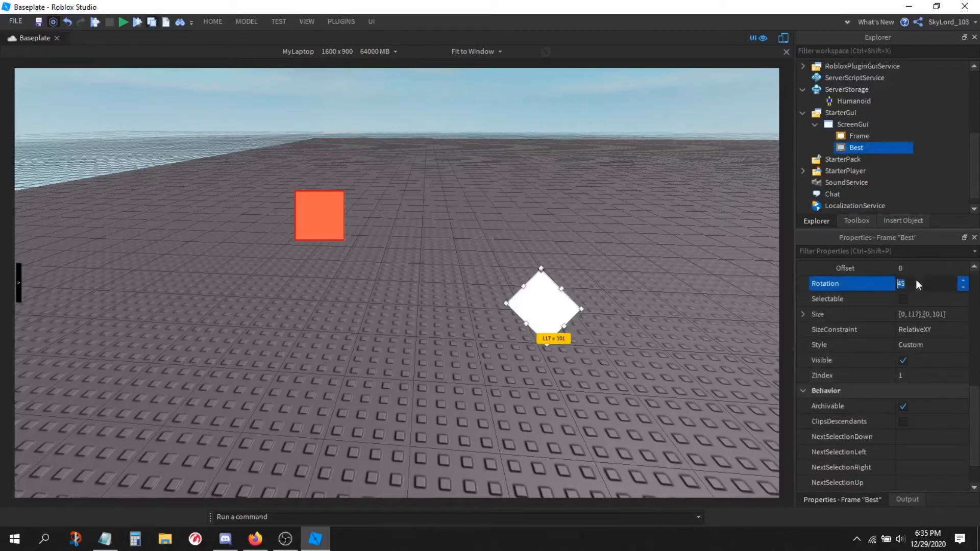
pyautogui.write('0')
pyautogui.press('Return')
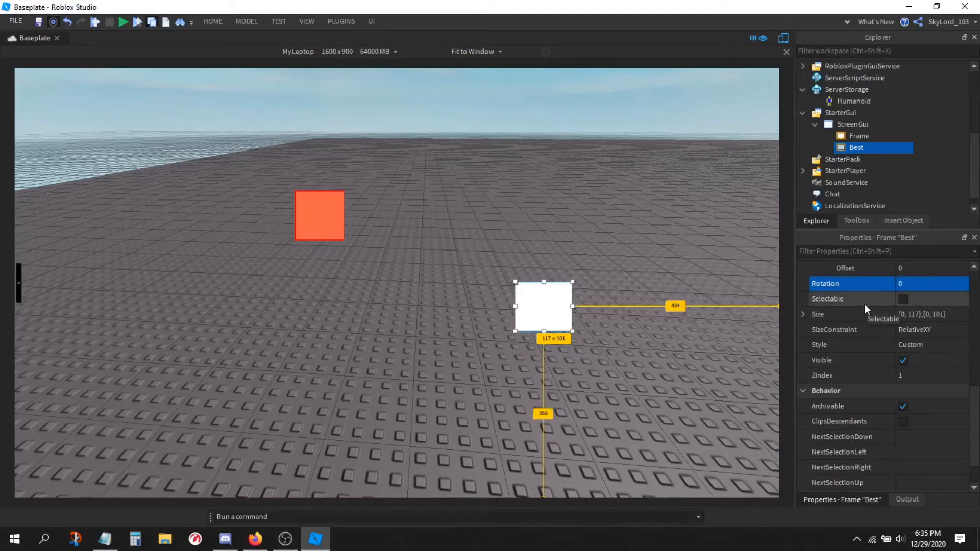
# Step: Enable the Best frame's Selectable property, deselect the frame, and disable the property again
pyautogui.click(905, 298)
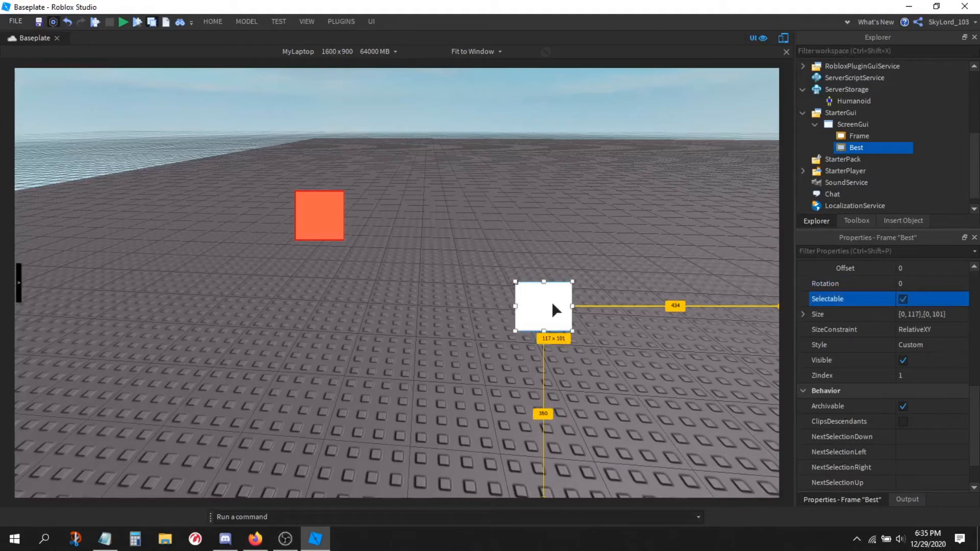
pyautogui.click(599, 266)
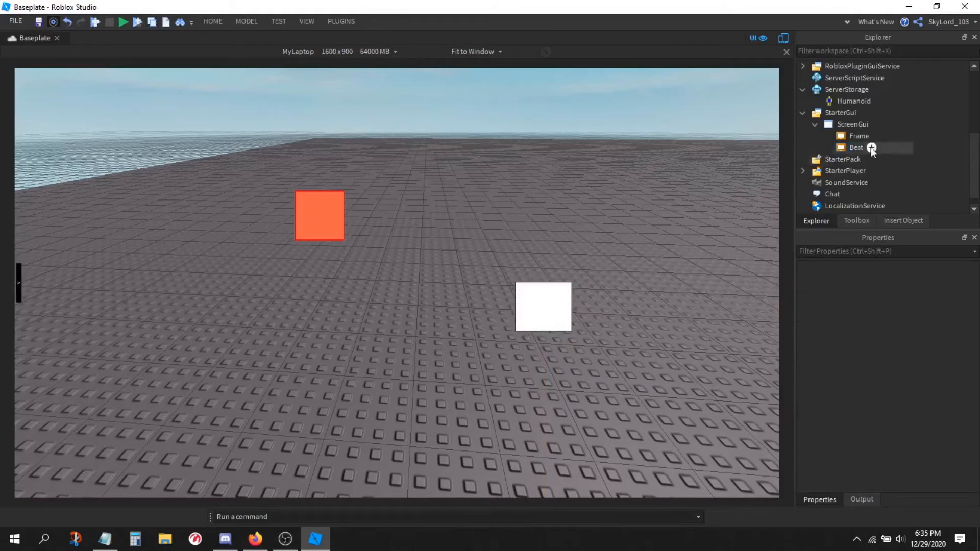
pyautogui.click(848, 148)
pyautogui.scroll(-5, 957, 357)
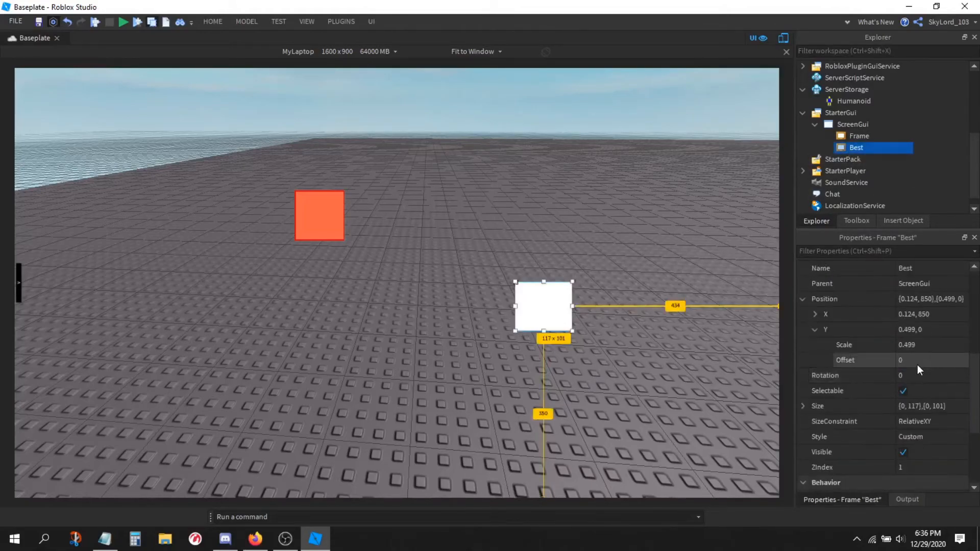
pyautogui.scroll(-1, 917, 365)
pyautogui.click(905, 343)
pyautogui.click(731, 393)
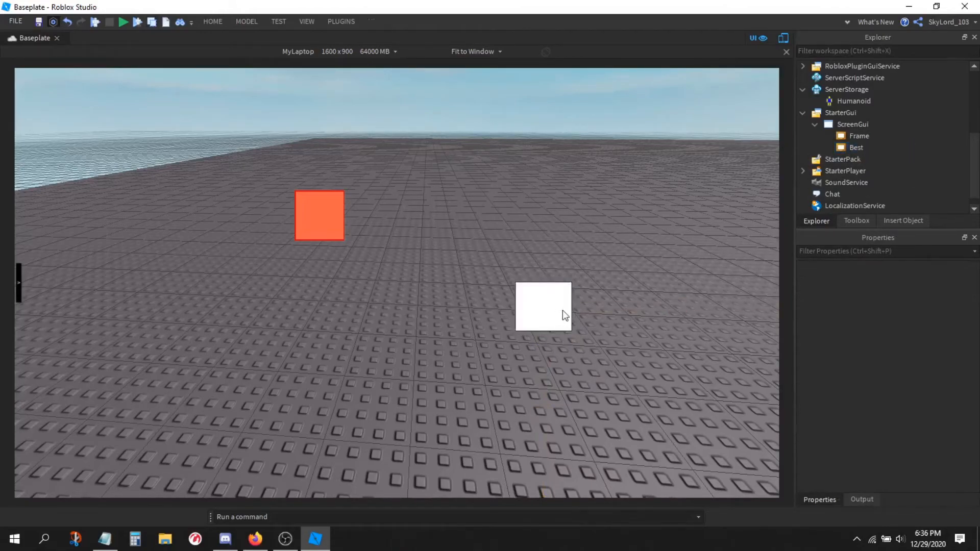
# Step: Set the Best frame's Size X to a scale of 0.5 and an offset of 0
pyautogui.click(853, 148)
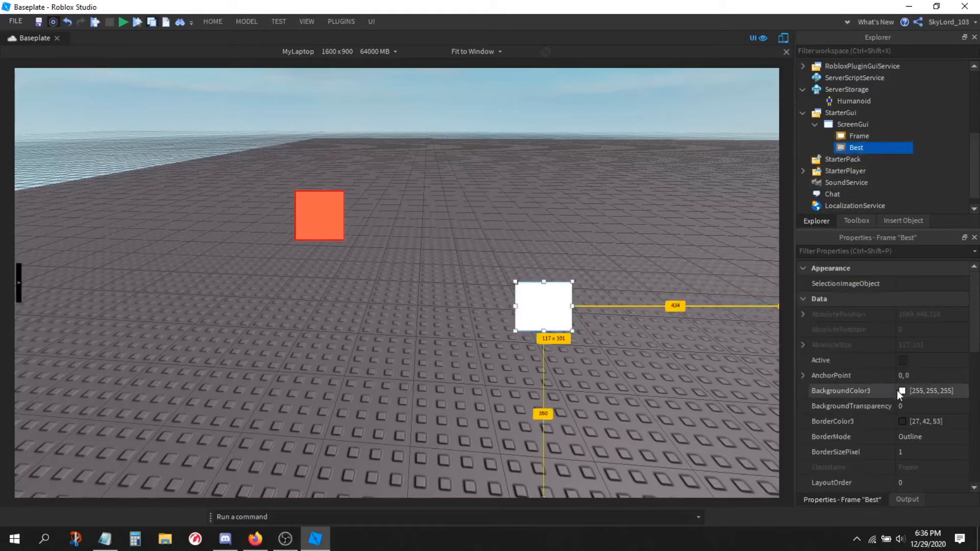
pyautogui.scroll(-5, 894, 394)
pyautogui.scroll(-3, 898, 398)
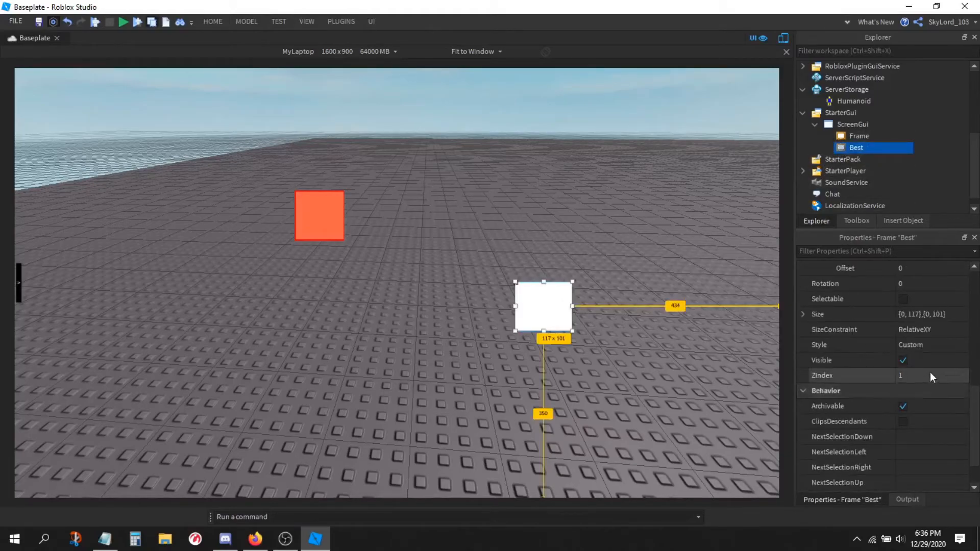
pyautogui.click(801, 316)
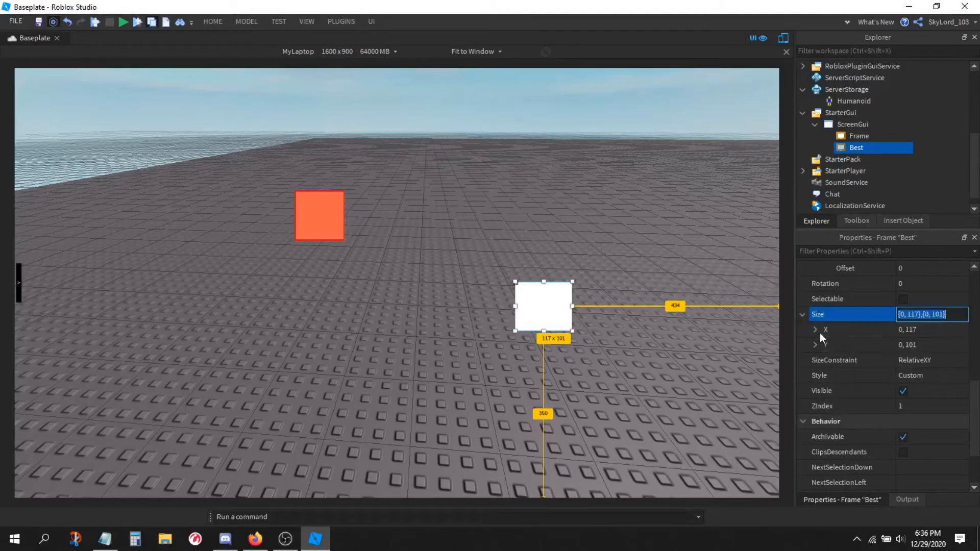
pyautogui.scroll(4, 937, 346)
pyautogui.scroll(-4, 918, 390)
pyautogui.click(928, 329)
pyautogui.doubleClick(927, 330)
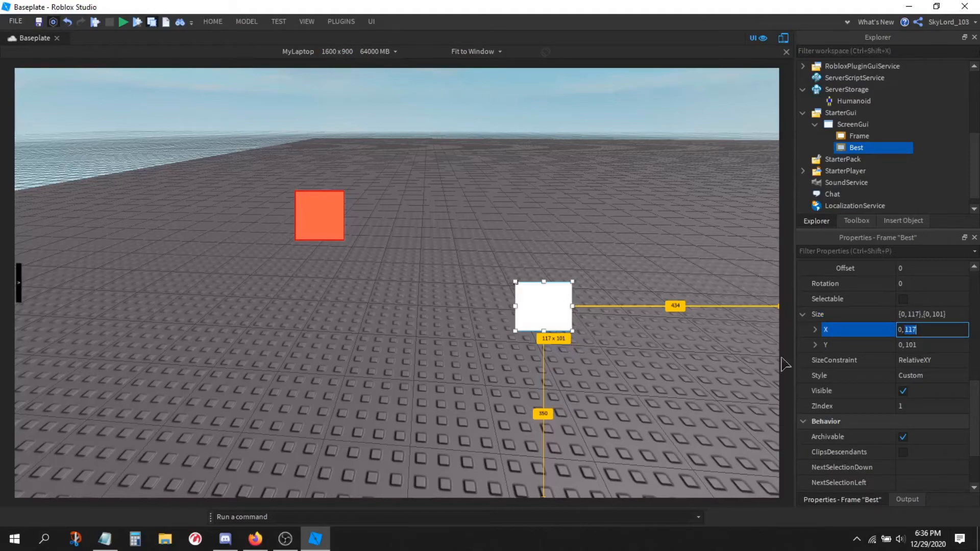
pyautogui.moveTo(904, 330); pyautogui.dragTo(897, 329)
pyautogui.press('BackSpace')
pyautogui.write('.5')
pyautogui.write(',')
pyautogui.press('Delete')
pyautogui.press('Delete')
pyautogui.press('Delete')
pyautogui.press('Delete')
pyautogui.write('0')
pyautogui.press('Return')
# Step: Set the Best frame's AnchorPoint to 0.5, 0.5
pyautogui.scroll(6, 903, 342)
pyautogui.click(925, 375)
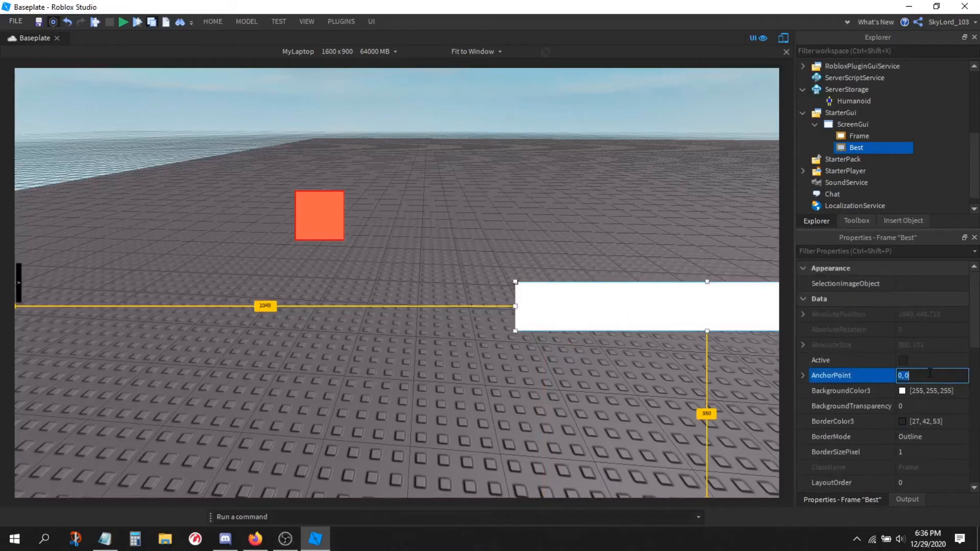
pyautogui.write('.5,.5')
pyautogui.press('Return')
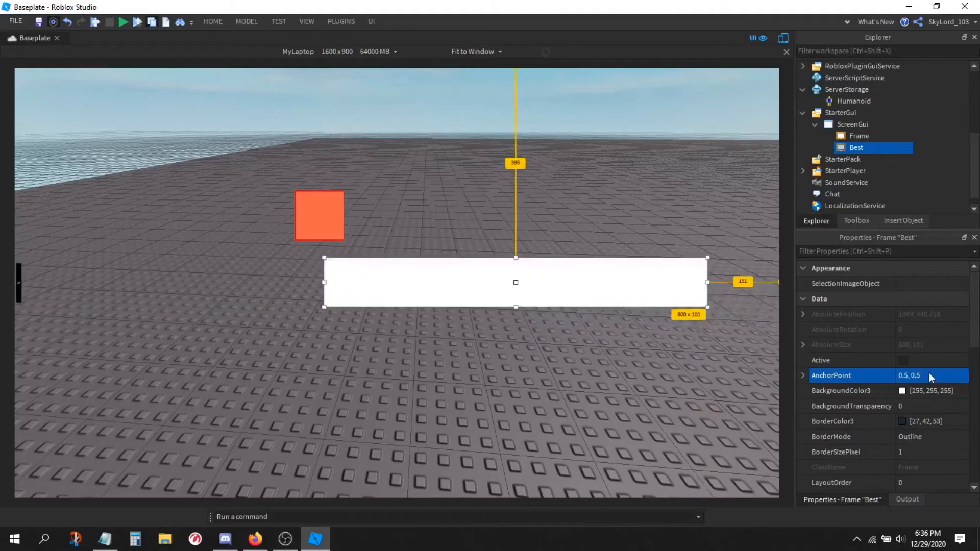
# Step: Center the Best frame by setting its Position Y Scale to 0.5 and its Position X to 0.5, 0
pyautogui.scroll(-10, 930, 378)
pyautogui.scroll(5, 934, 376)
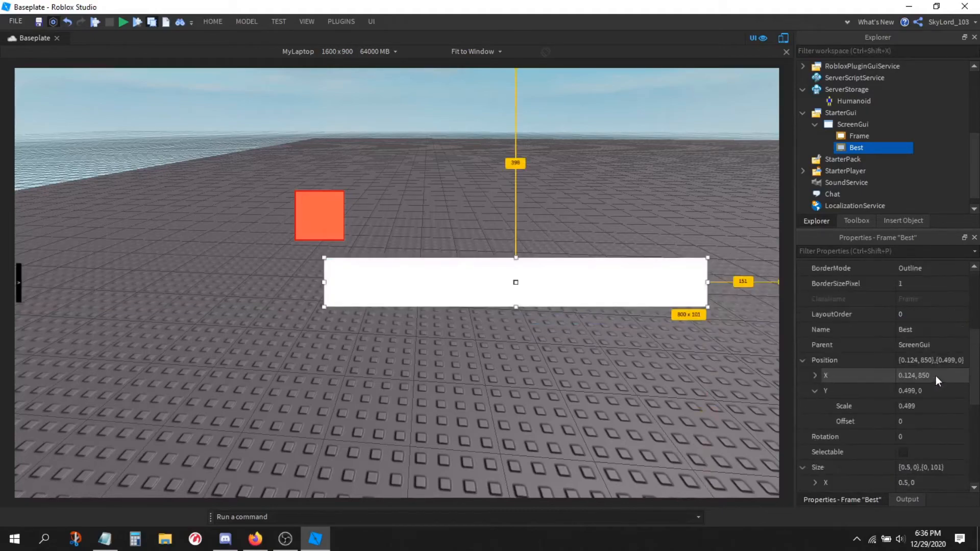
pyautogui.click(928, 405)
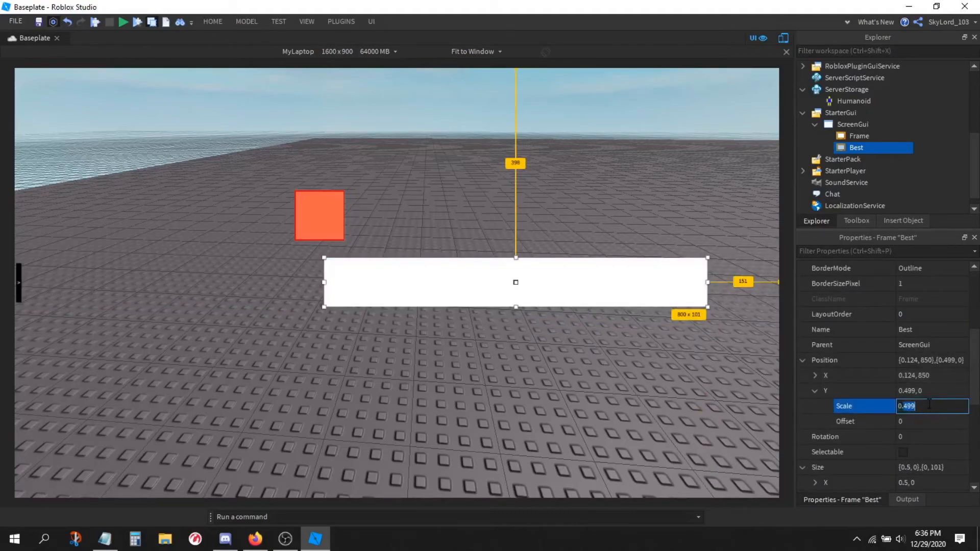
pyautogui.write('0.5')
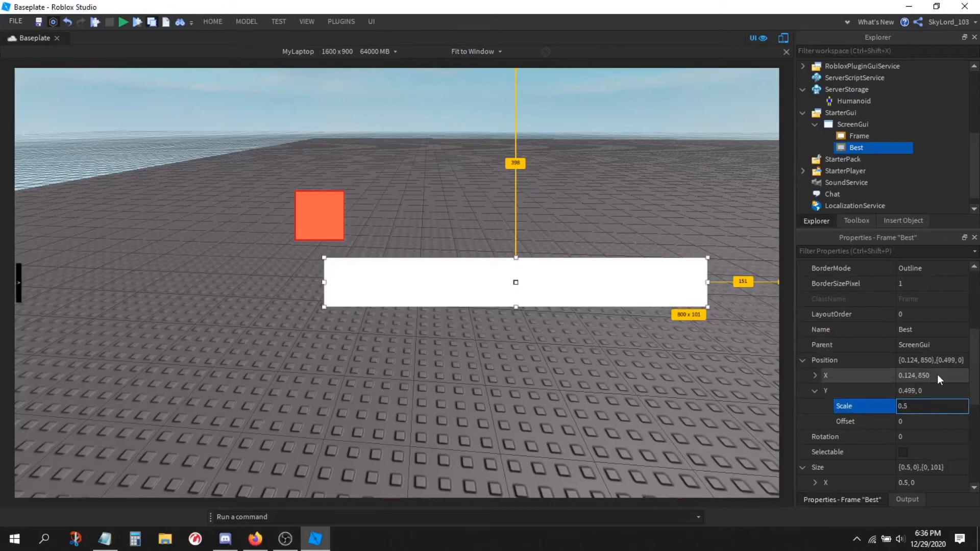
pyautogui.click(937, 375)
pyautogui.write('0.5,0')
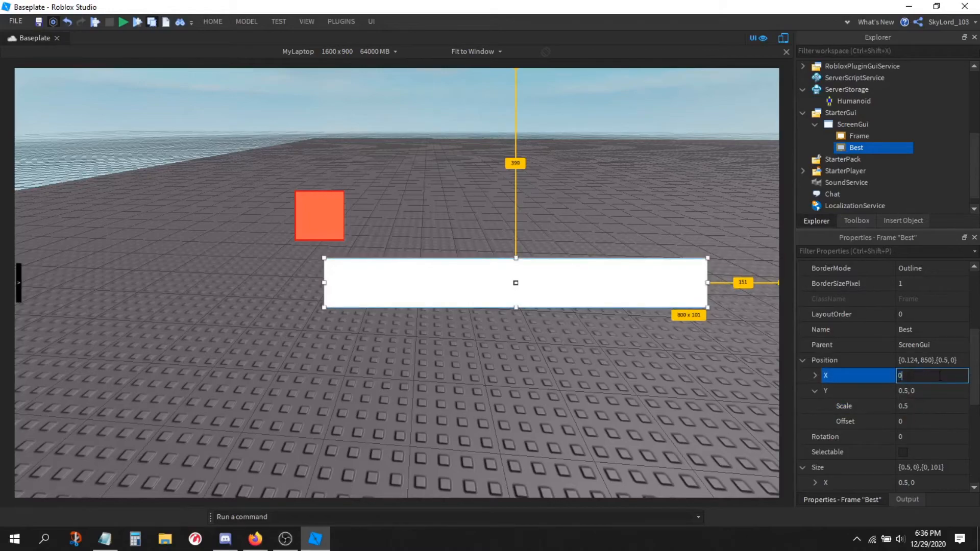
pyautogui.press('Return')
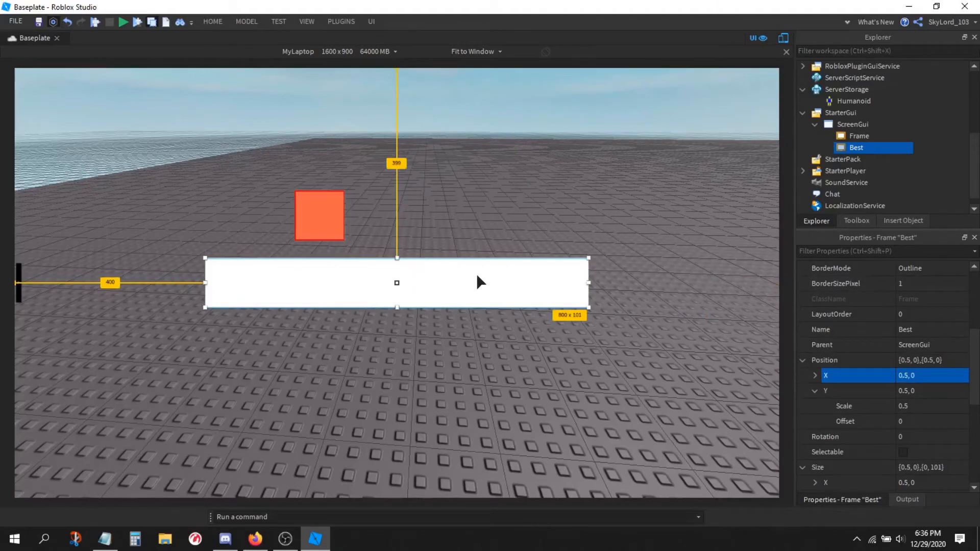
# Step: Set the Best frame's Size Y to a scale of 0.5 and an offset of 0
pyautogui.scroll(-5, 903, 394)
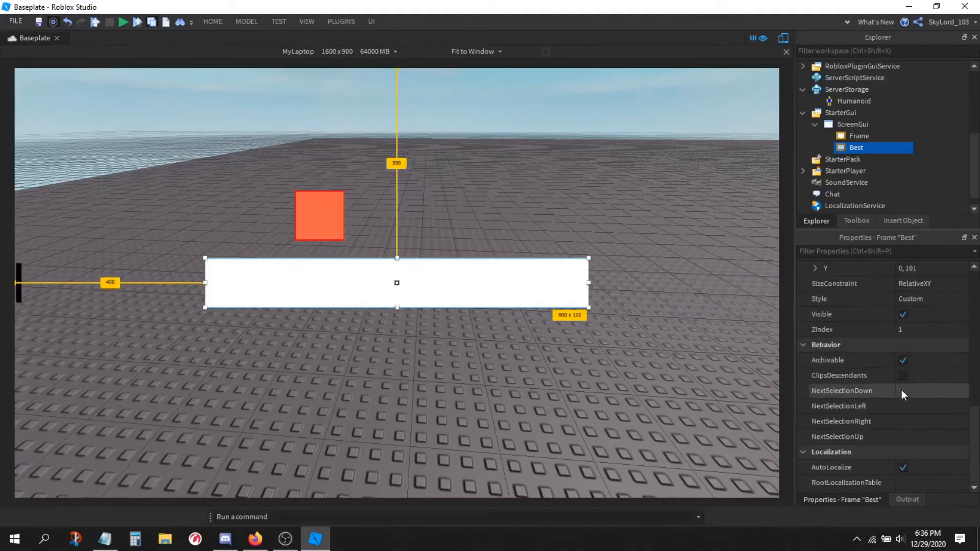
pyautogui.scroll(3, 911, 399)
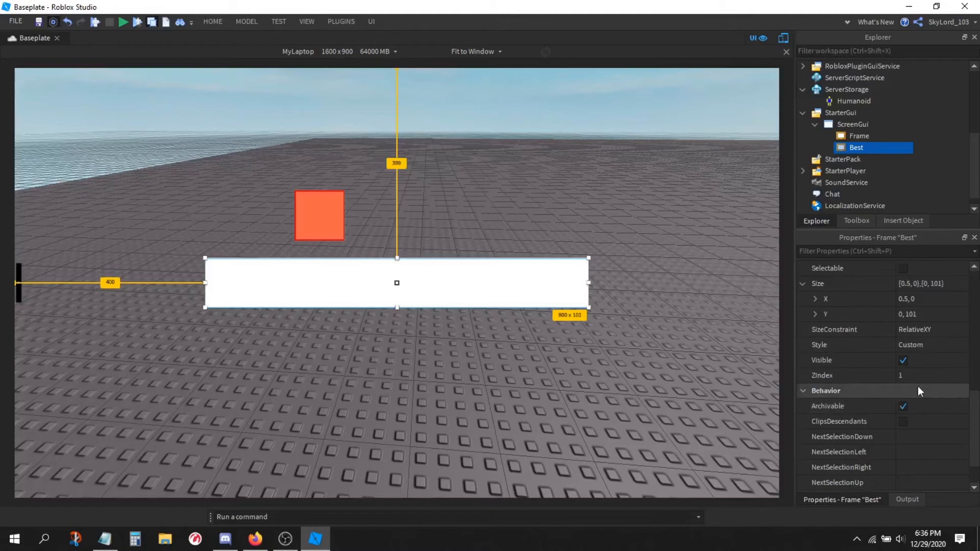
pyautogui.doubleClick(922, 314)
pyautogui.press('BackSpace')
pyautogui.press('BackSpace')
pyautogui.press('BackSpace')
pyautogui.write('.5,0')
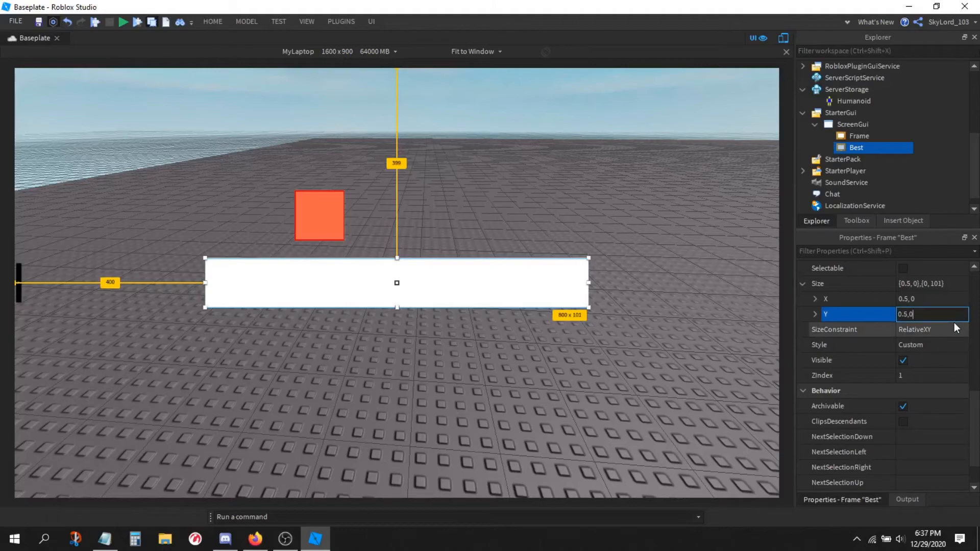
pyautogui.press('Return')
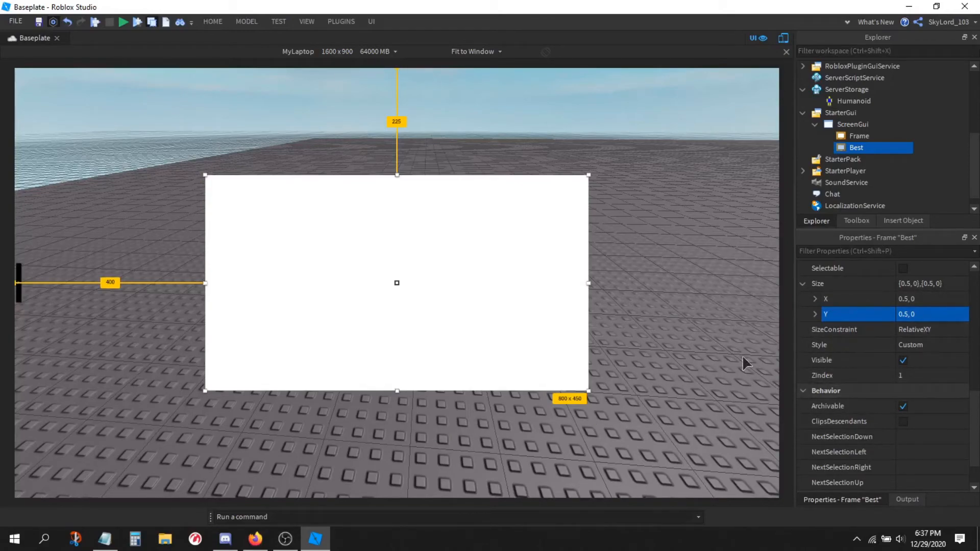
# Step: Try the RelativeXX and RelativeYY size constraints on the Best frame and return it to RelativeXY
pyautogui.click(950, 331)
pyautogui.click(945, 335)
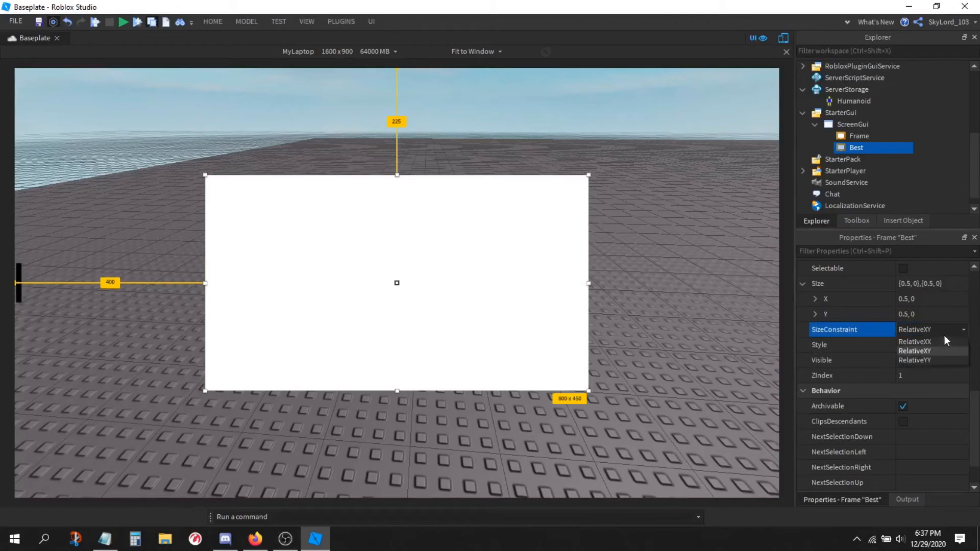
pyautogui.click(939, 341)
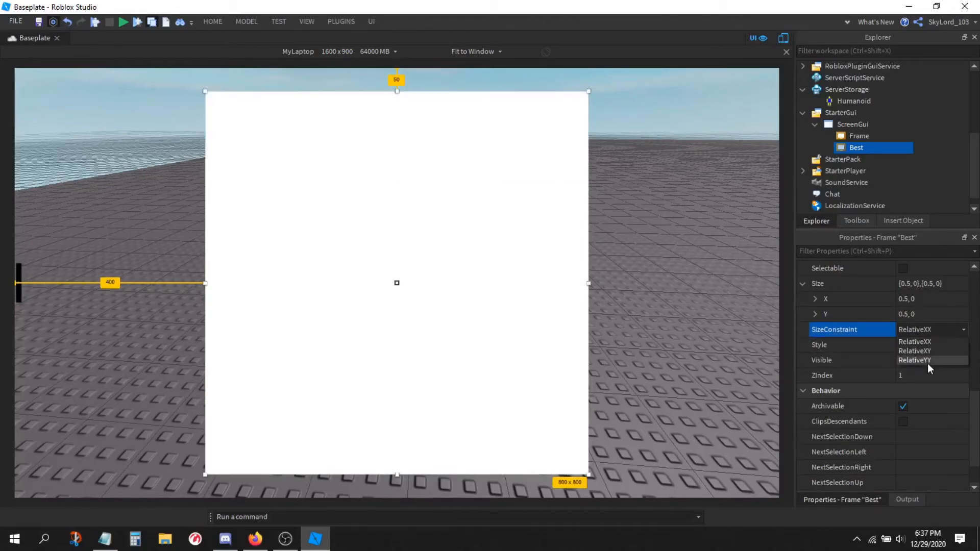
pyautogui.click(926, 361)
pyautogui.click(929, 330)
pyautogui.click(930, 351)
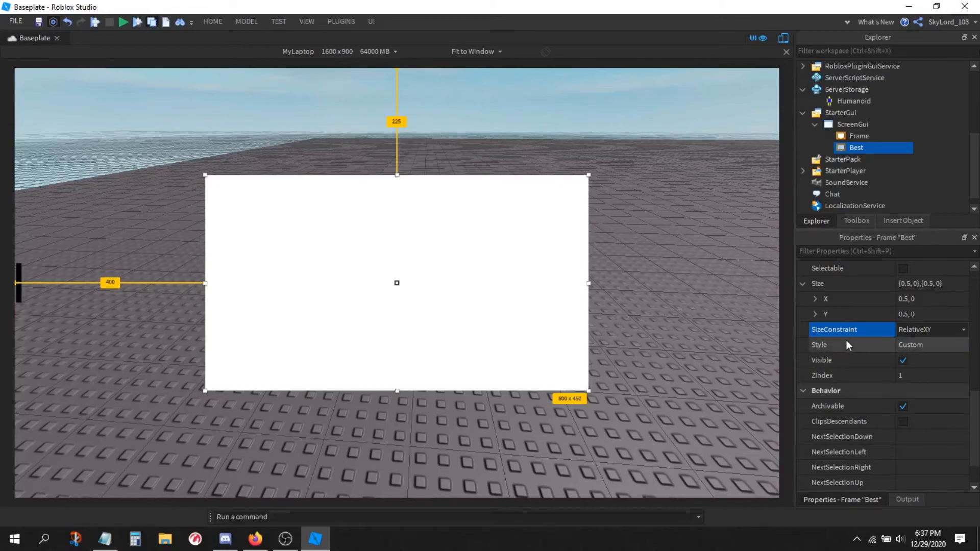
# Step: Try the ChatBlue, ChatGreen and ChatRed styles in turn on the Best frame
pyautogui.click(909, 344)
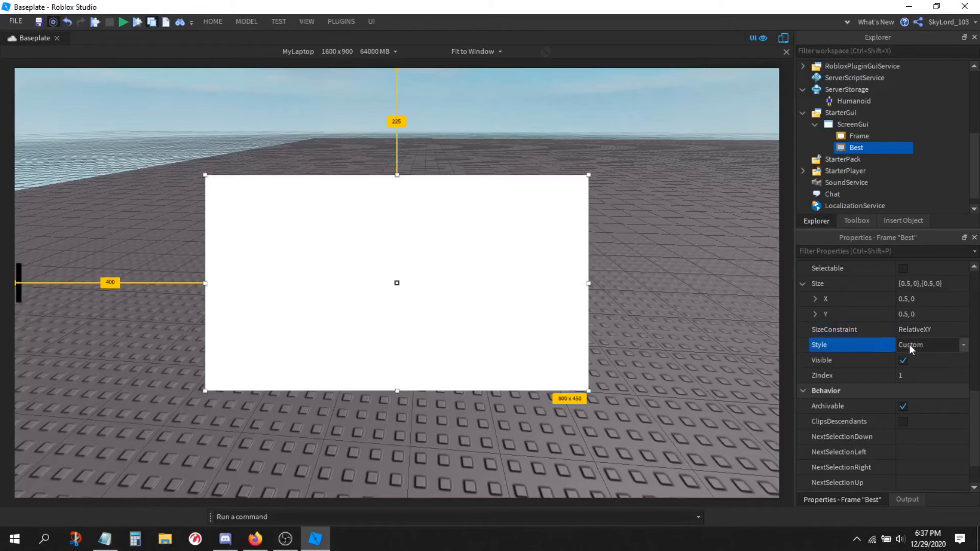
pyautogui.click(911, 342)
pyautogui.click(929, 355)
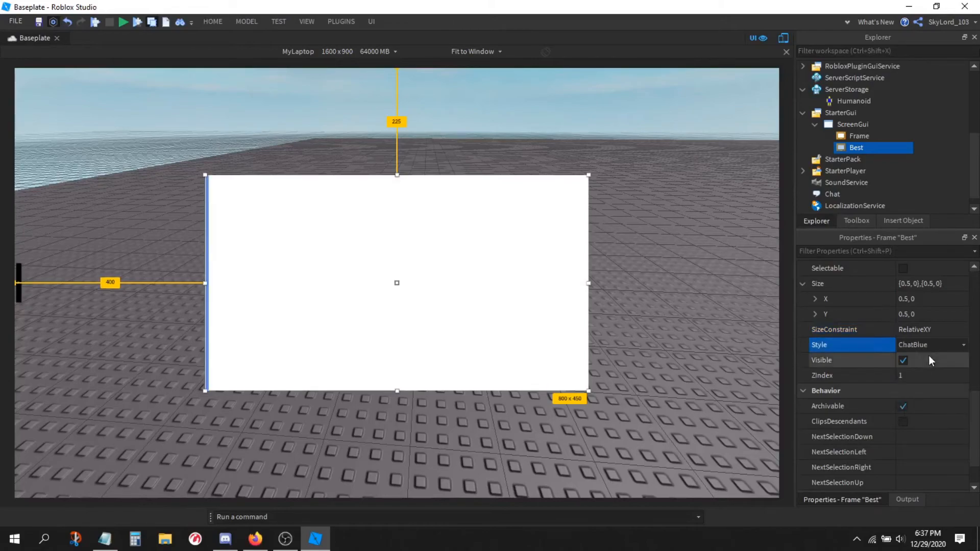
pyautogui.click(912, 347)
pyautogui.click(930, 366)
pyautogui.click(914, 344)
pyautogui.click(932, 376)
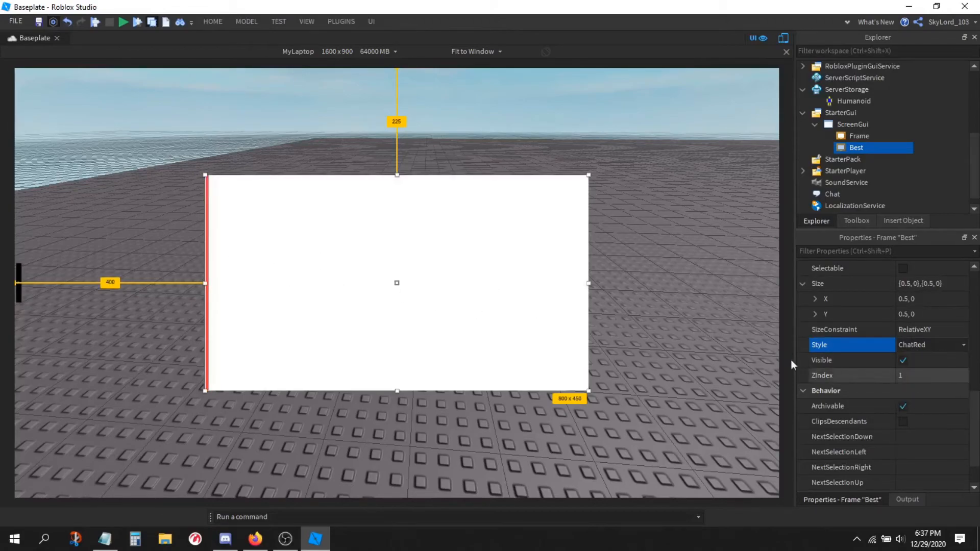
# Step: Return the Best frame's Style to Custom and try the DropShadow style on it
pyautogui.click(933, 344)
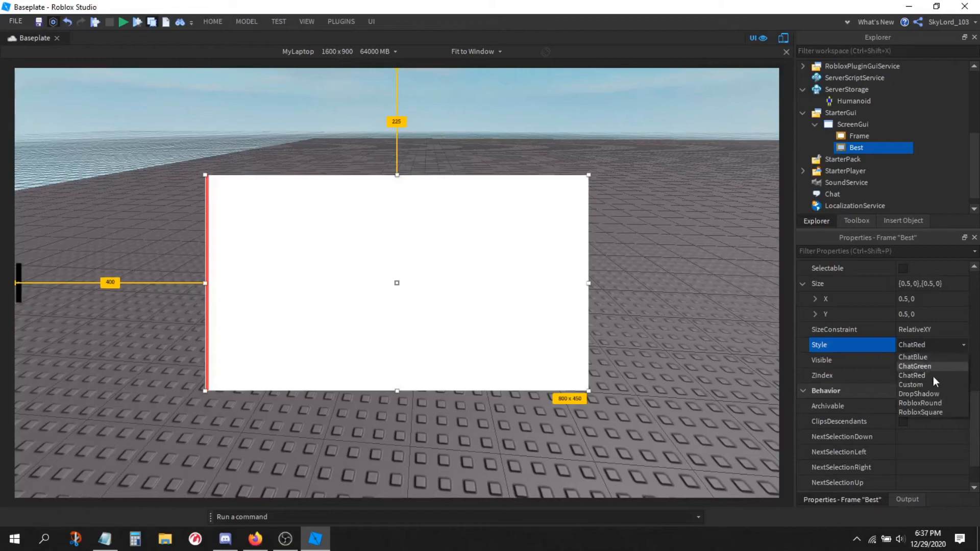
pyautogui.click(927, 387)
pyautogui.click(934, 343)
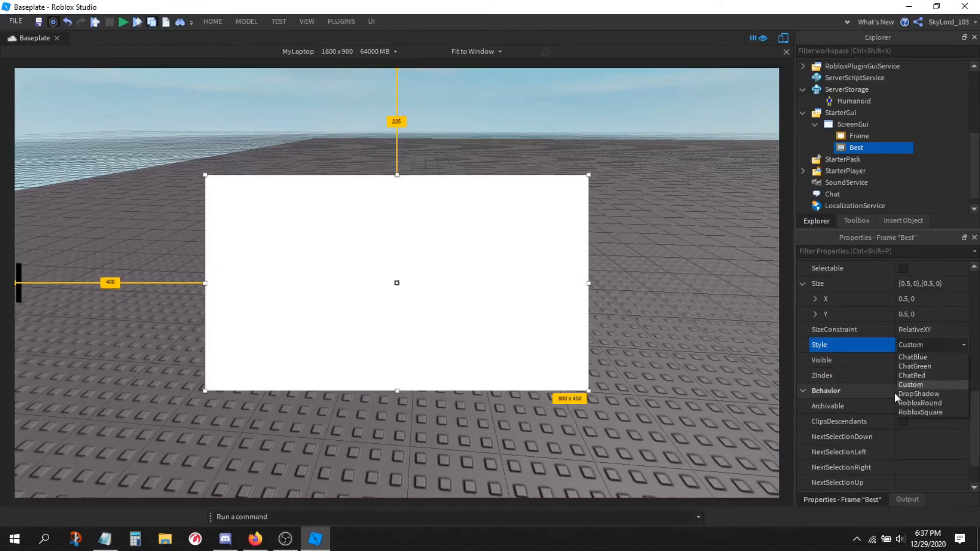
pyautogui.click(913, 394)
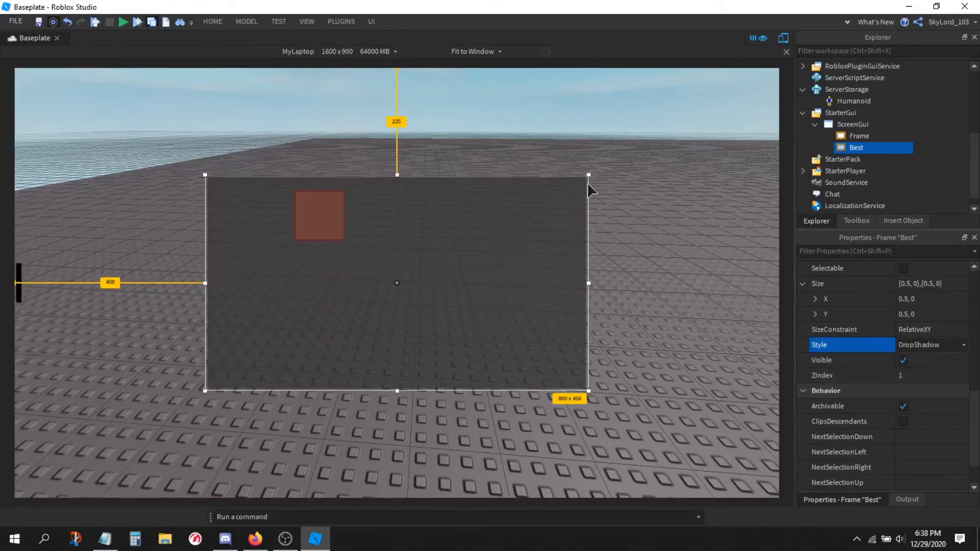
# Step: Apply the RobloxRound style to the Best frame and deselect it to view its corners
pyautogui.click(928, 347)
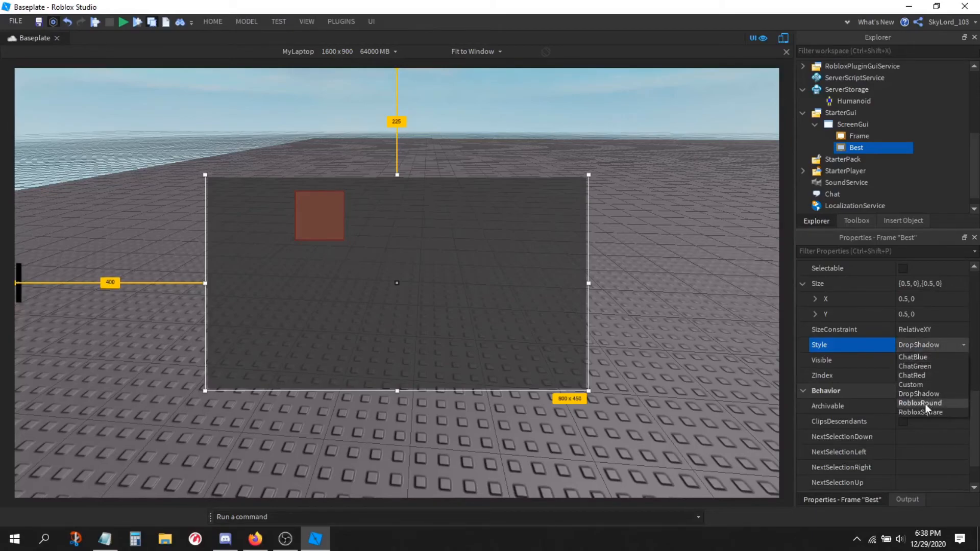
pyautogui.click(924, 403)
pyautogui.click(584, 194)
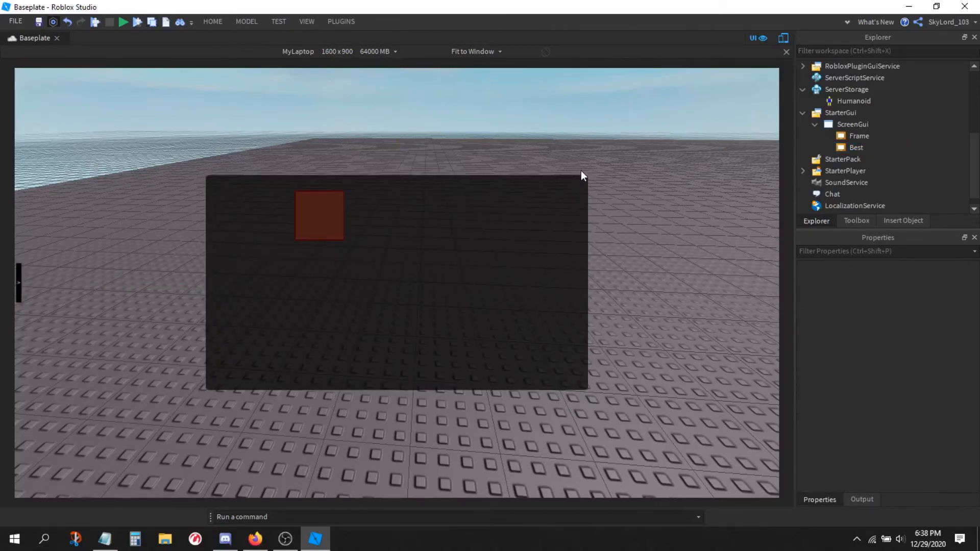
# Step: Set the Best frame's Style to RobloxSquare and deselect the frame to view it
pyautogui.click(847, 147)
pyautogui.scroll(-9, 941, 419)
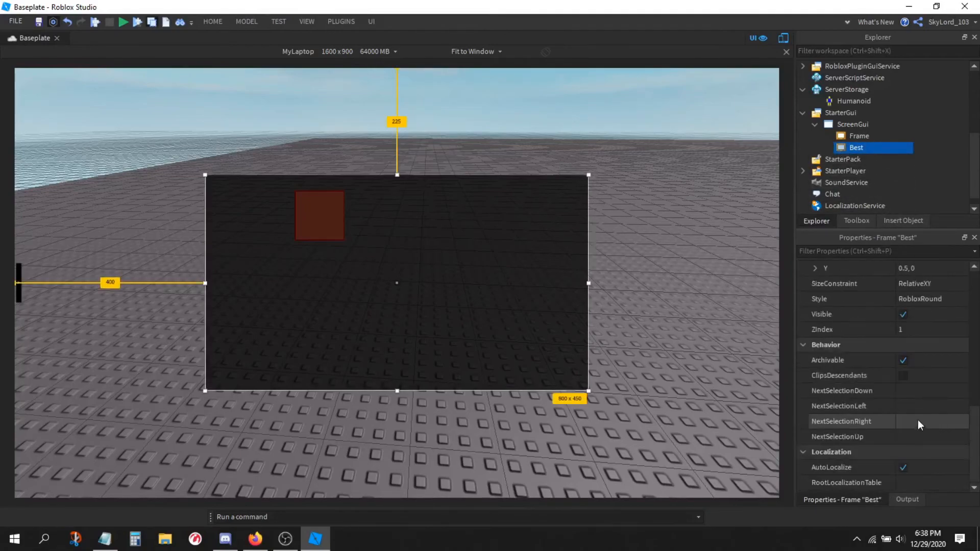
pyautogui.click(918, 303)
pyautogui.click(918, 304)
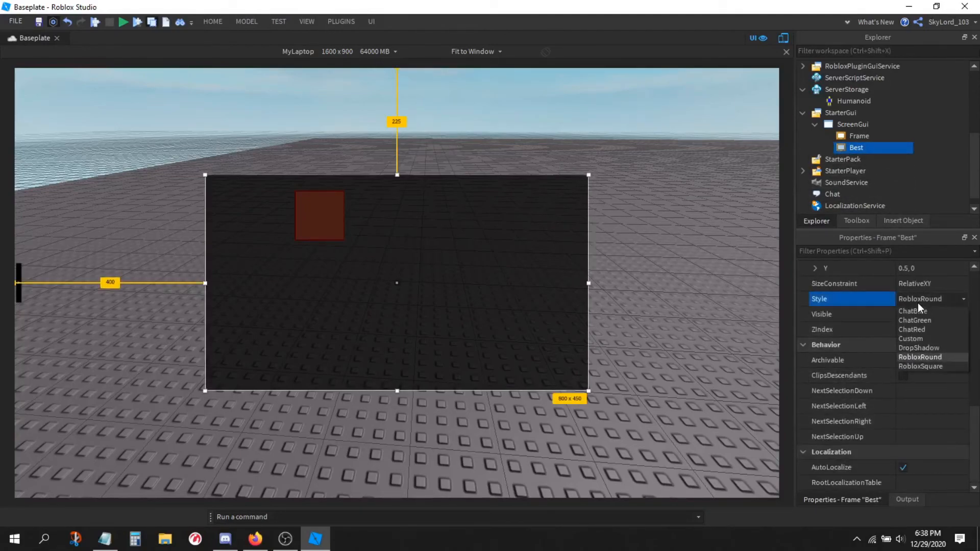
pyautogui.click(925, 365)
pyautogui.click(658, 262)
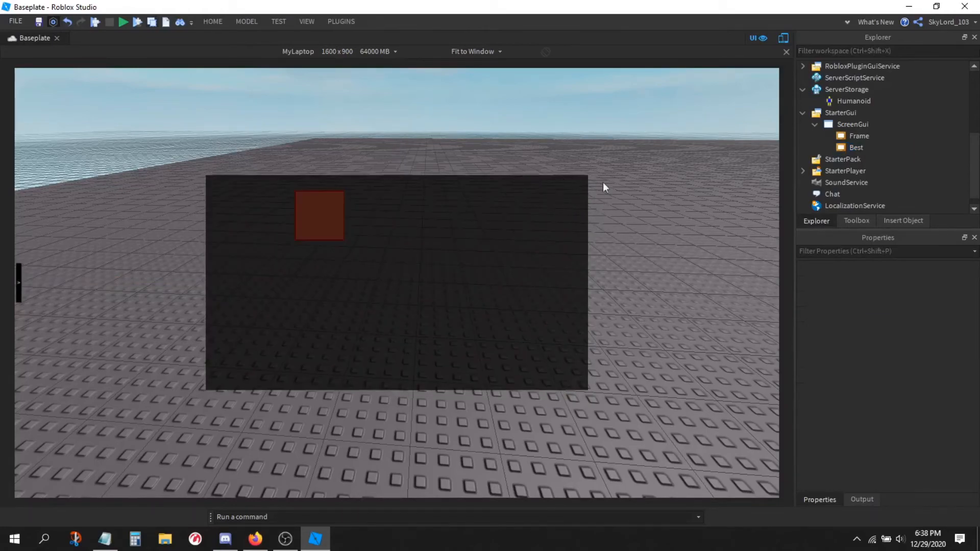
# Step: Set the Best frame's Style back to Custom
pyautogui.click(852, 148)
pyautogui.scroll(-4, 888, 370)
pyautogui.click(940, 302)
pyautogui.click(942, 305)
pyautogui.click(931, 335)
pyautogui.click(911, 298)
pyautogui.click(910, 308)
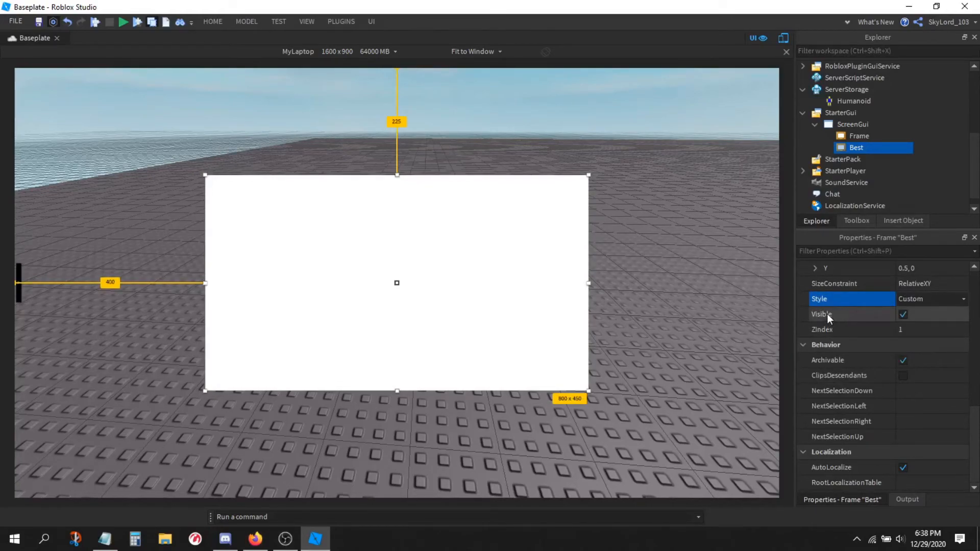
# Step: Toggle the Best frame's Visible property off and back on twice
pyautogui.click(902, 314)
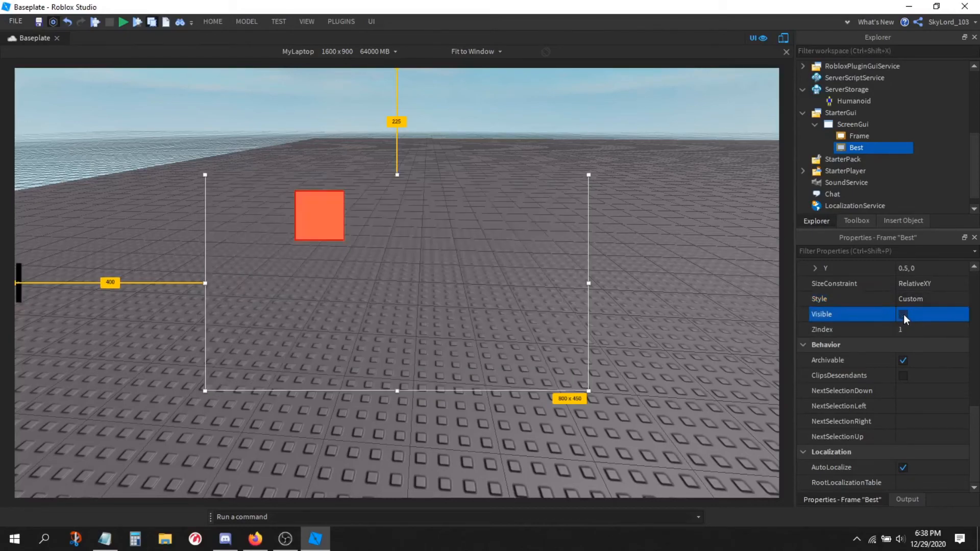
pyautogui.click(903, 315)
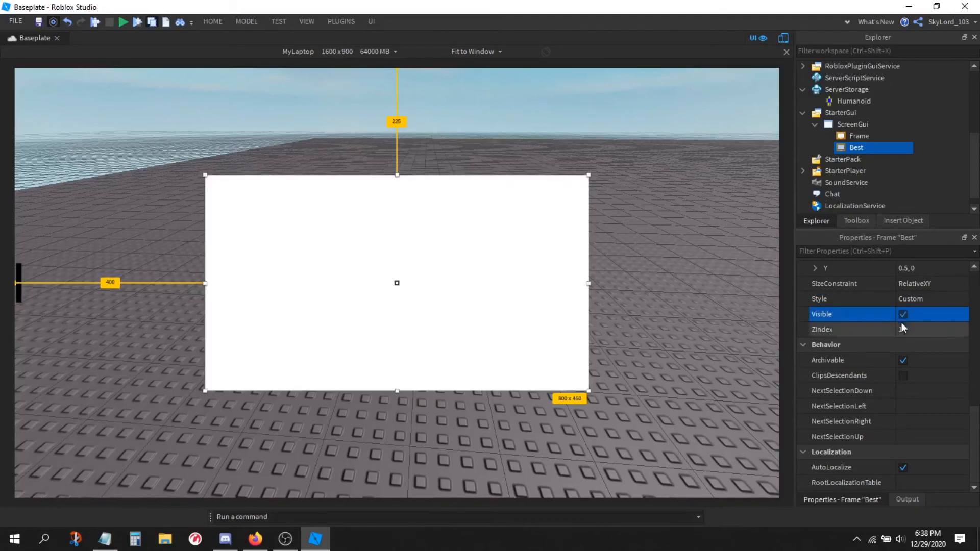
pyautogui.click(904, 316)
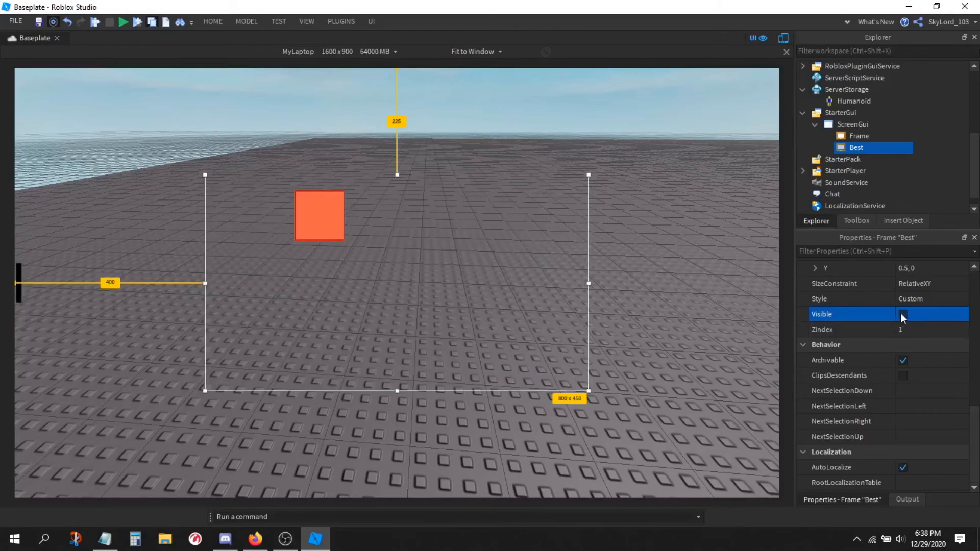
pyautogui.click(901, 316)
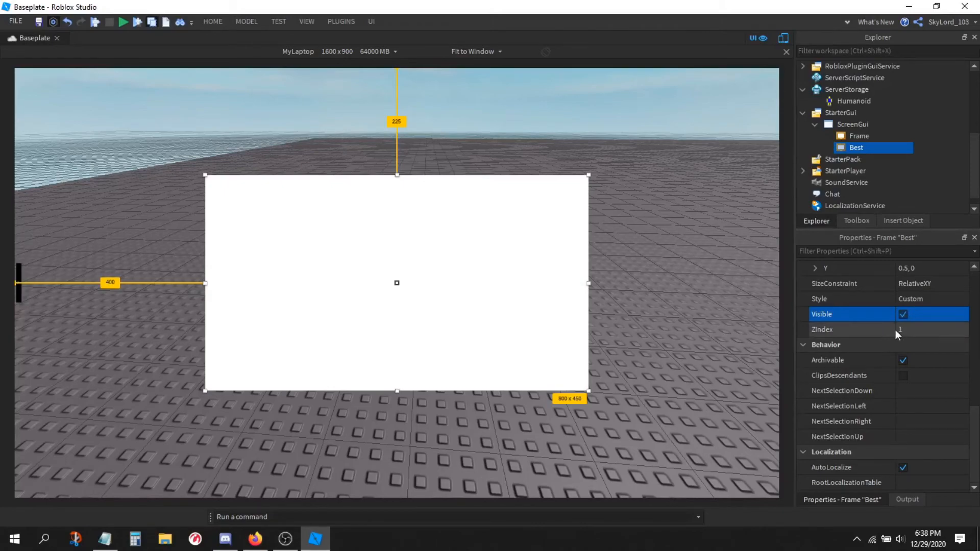
# Step: Set the ZIndex of the orange Frame to 2
pyautogui.click(855, 329)
pyautogui.click(911, 326)
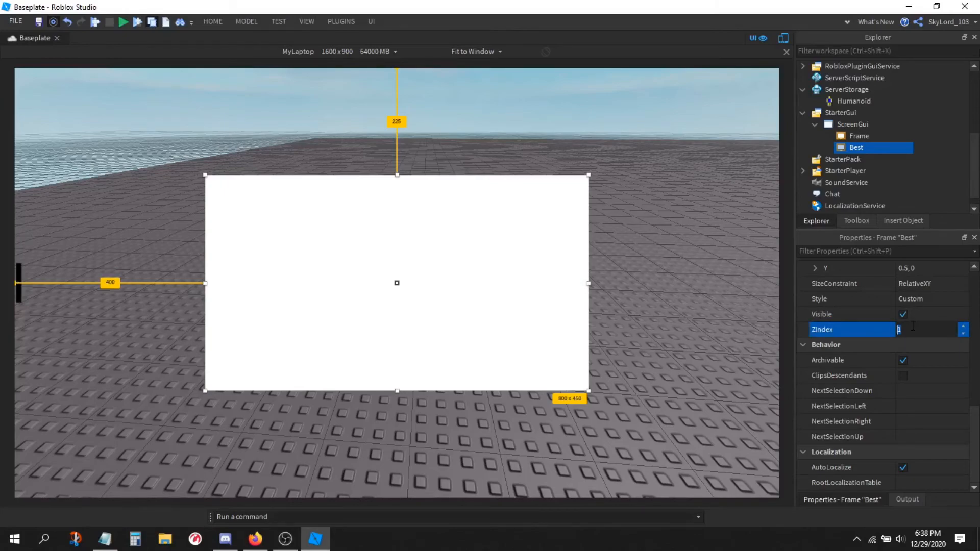
pyautogui.click(857, 136)
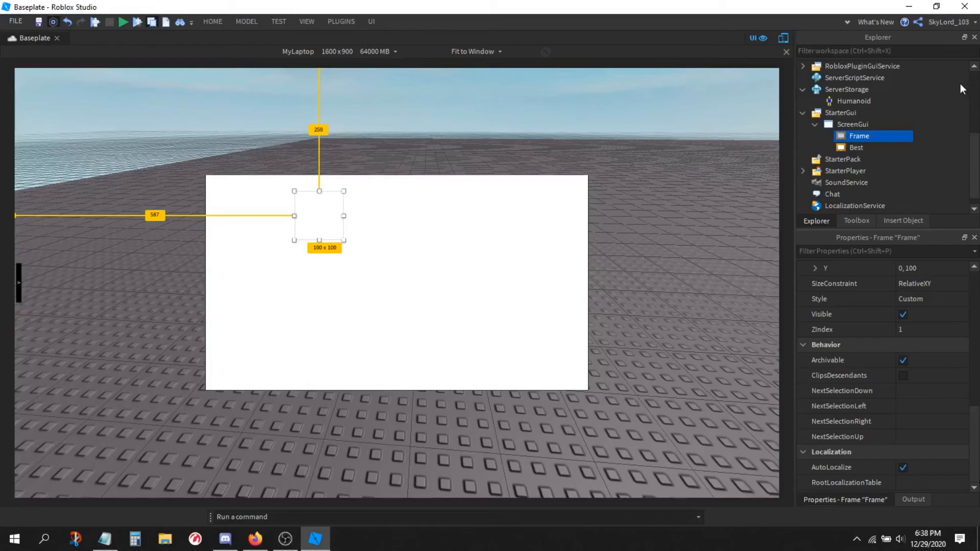
pyautogui.click(960, 333)
pyautogui.write('2')
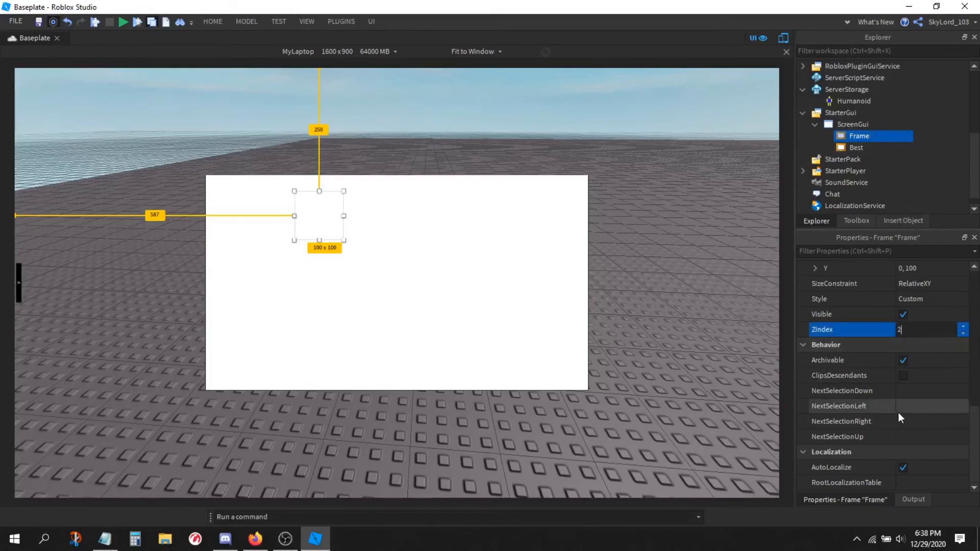
pyautogui.press('Return')
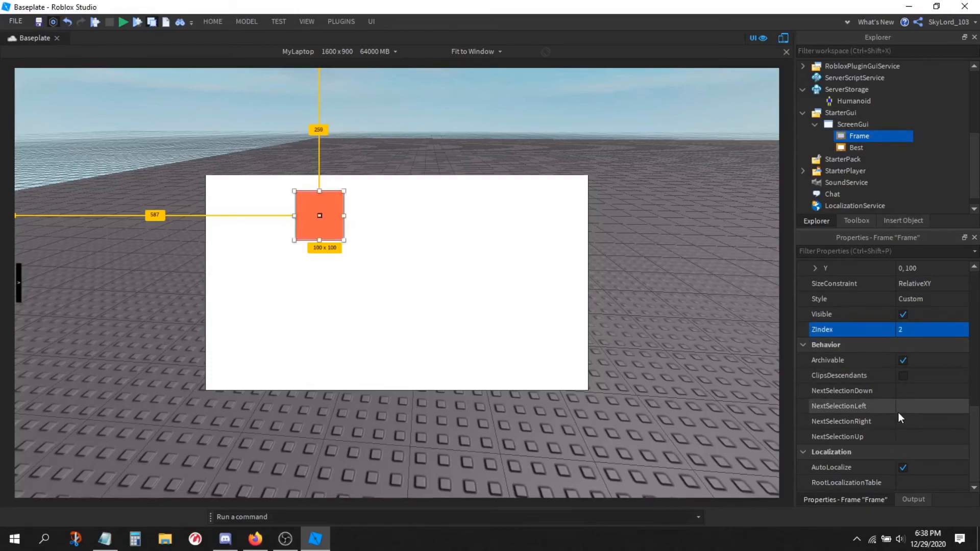
# Step: Set the Best frame's ZIndex to 2 and toggle its visibility off and back on
pyautogui.click(857, 148)
pyautogui.click(917, 330)
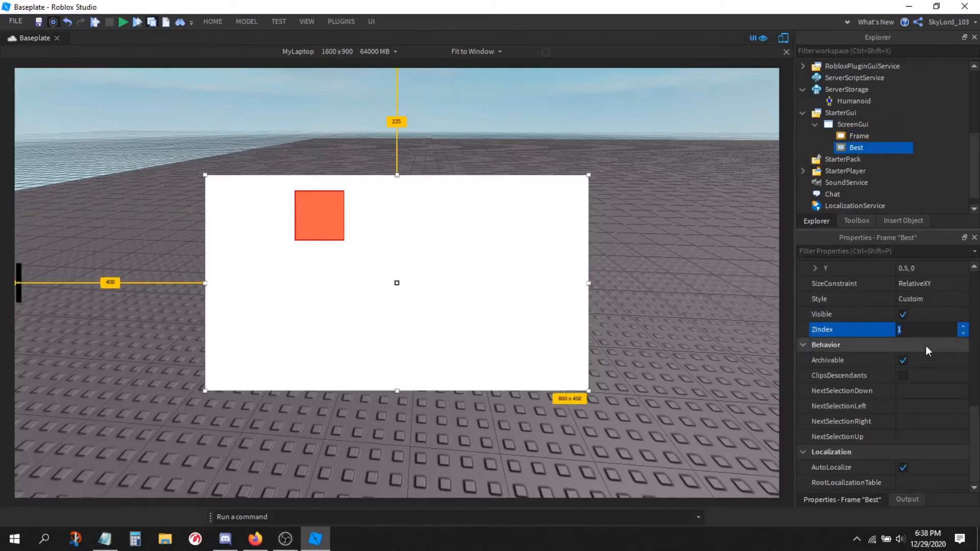
pyautogui.write('2')
pyautogui.press('Return')
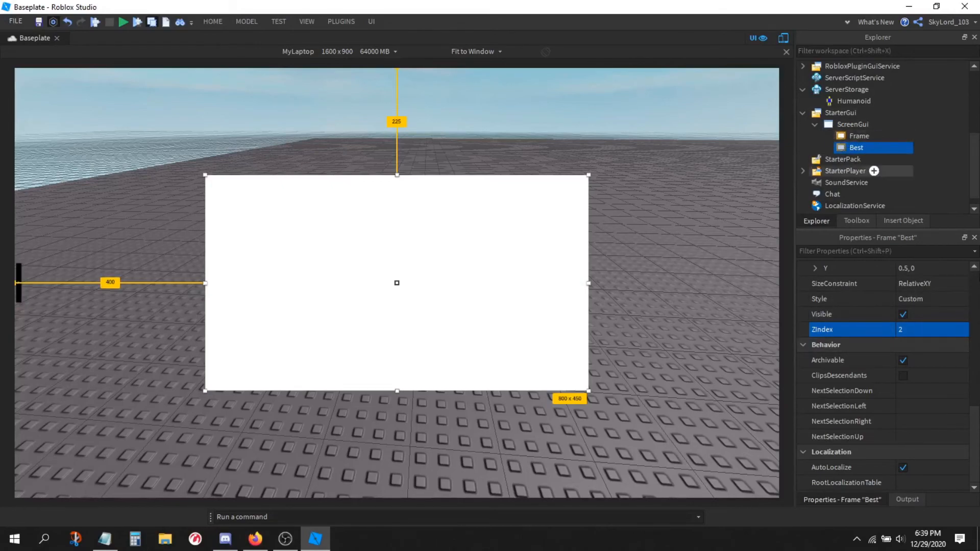
pyautogui.click(905, 318)
pyautogui.click(905, 317)
# Step: Set the Best frame's ZIndex to 69
pyautogui.click(930, 334)
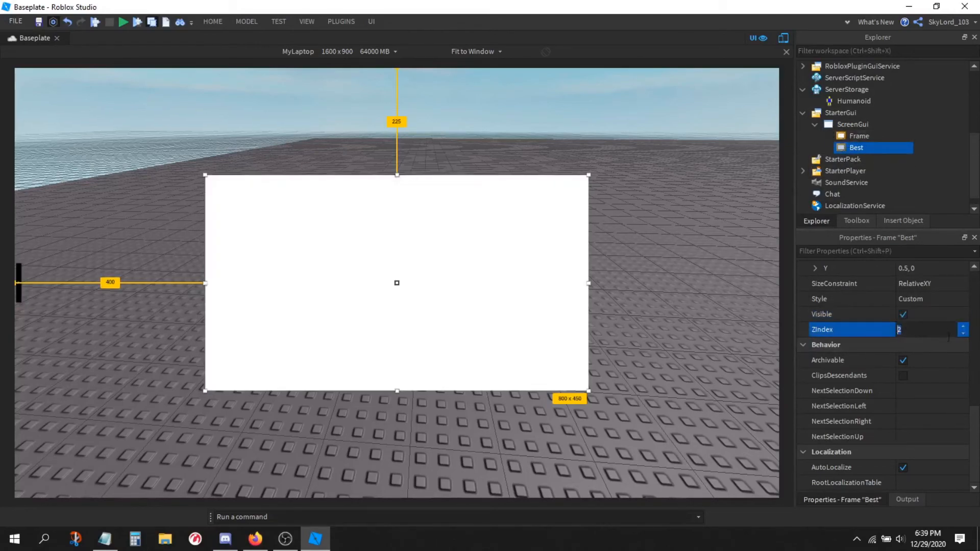
pyautogui.write('69')
pyautogui.press('Return')
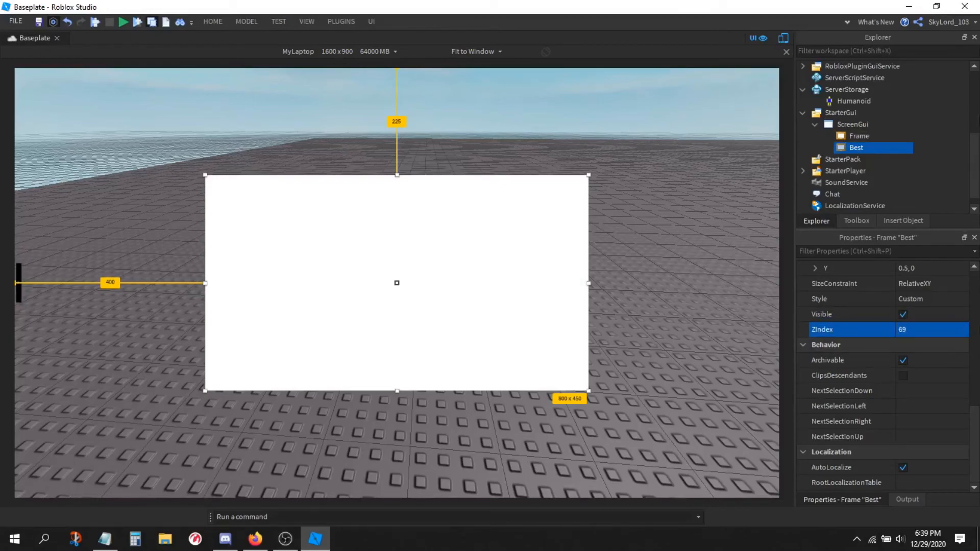
# Step: Try ZIndex values 23 and 69 on the orange Frame
pyautogui.click(859, 136)
pyautogui.click(919, 329)
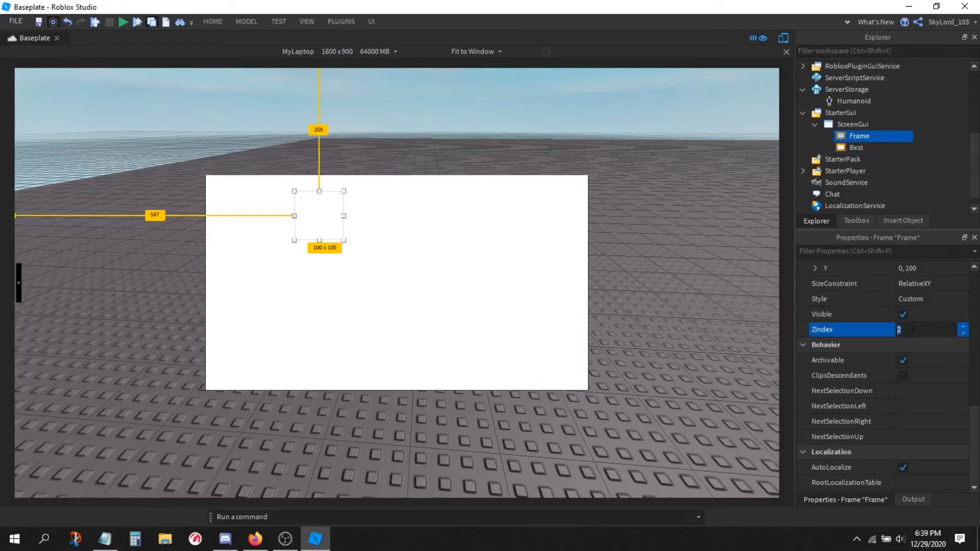
pyautogui.click(913, 325)
pyautogui.write('3')
pyautogui.press('Return')
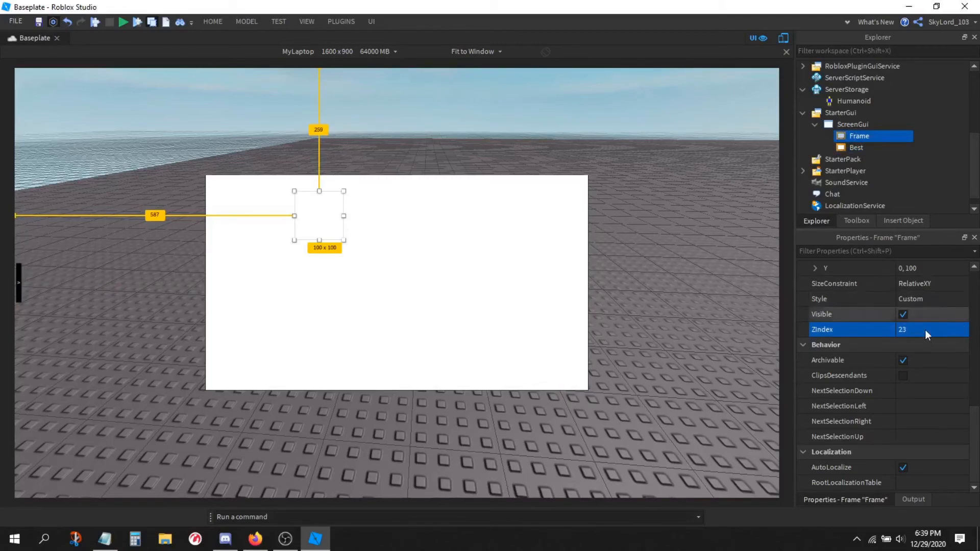
pyautogui.click(924, 330)
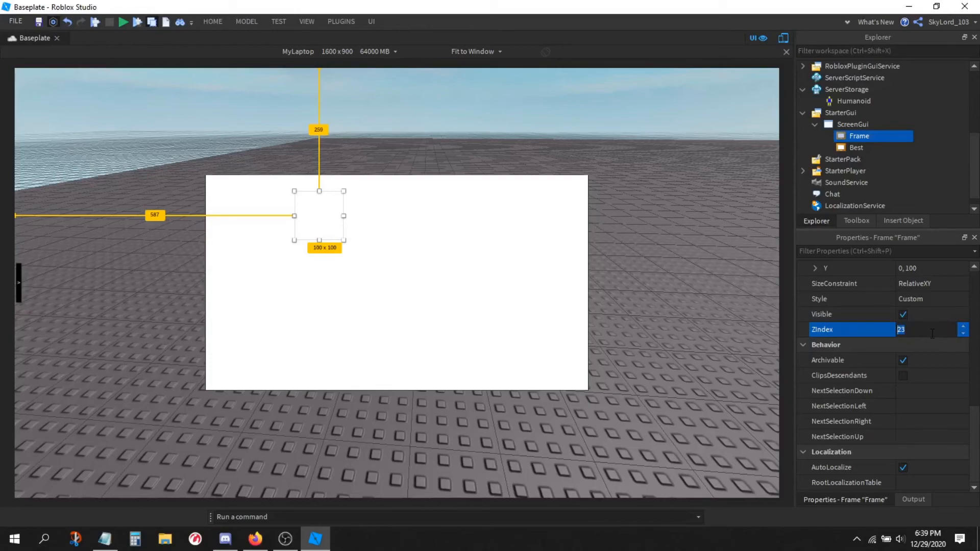
pyautogui.write('69')
pyautogui.press('Return')
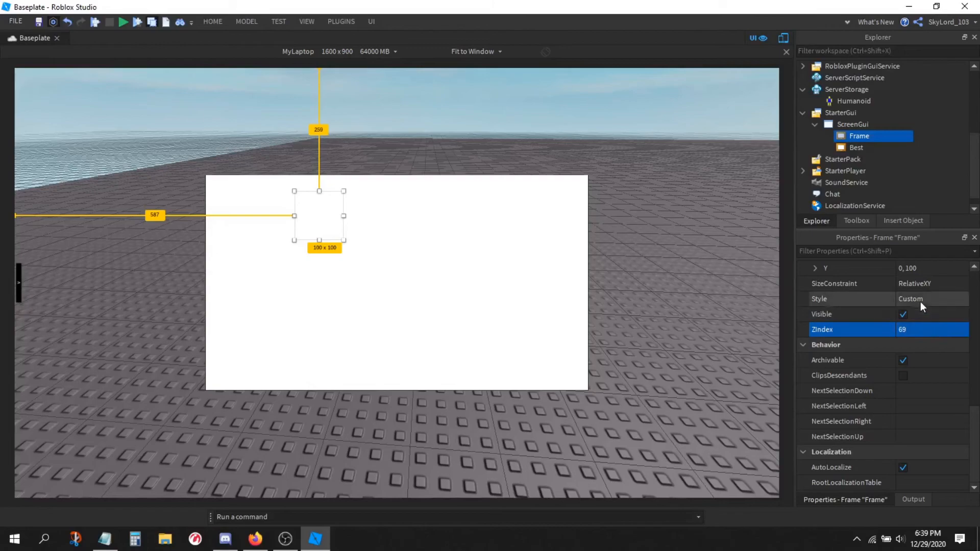
# Step: Raise the orange Frame's ZIndex to 70
pyautogui.click(929, 325)
pyautogui.write('70')
pyautogui.press('Return')
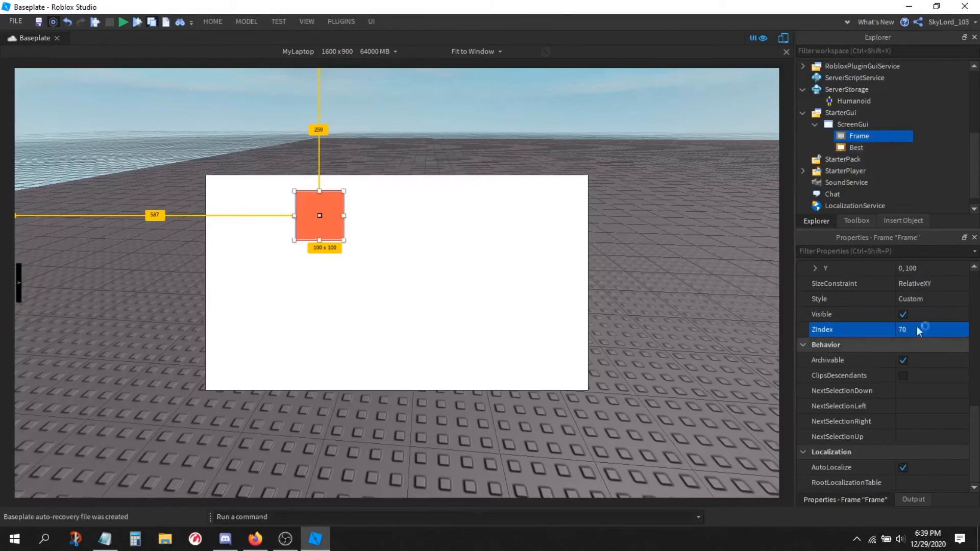
# Step: Replace both frames in the ScreenGui with one new Frame, placed near the middle of the viewport at about 714, 309
pyautogui.keyDown('ctrl'); pyautogui.click(851, 147); pyautogui.keyUp('ctrl')
pyautogui.press('Delete')
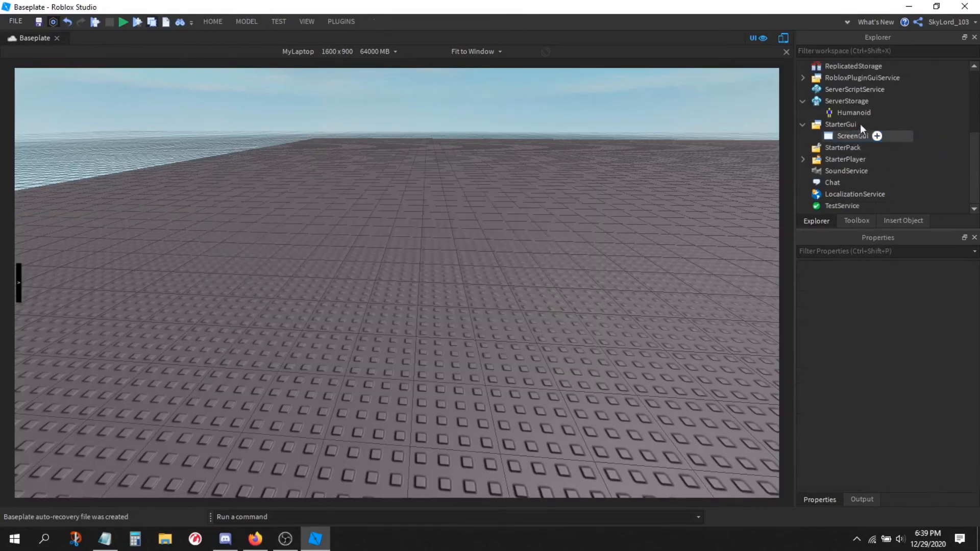
pyautogui.click(876, 135)
pyautogui.write('fra')
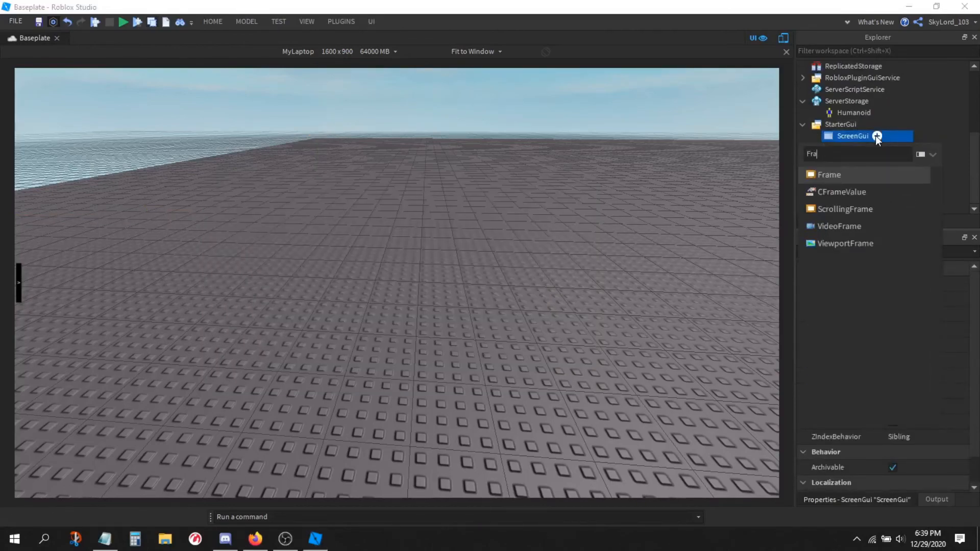
pyautogui.press('Return')
pyautogui.moveTo(39, 91); pyautogui.dragTo(380, 240)
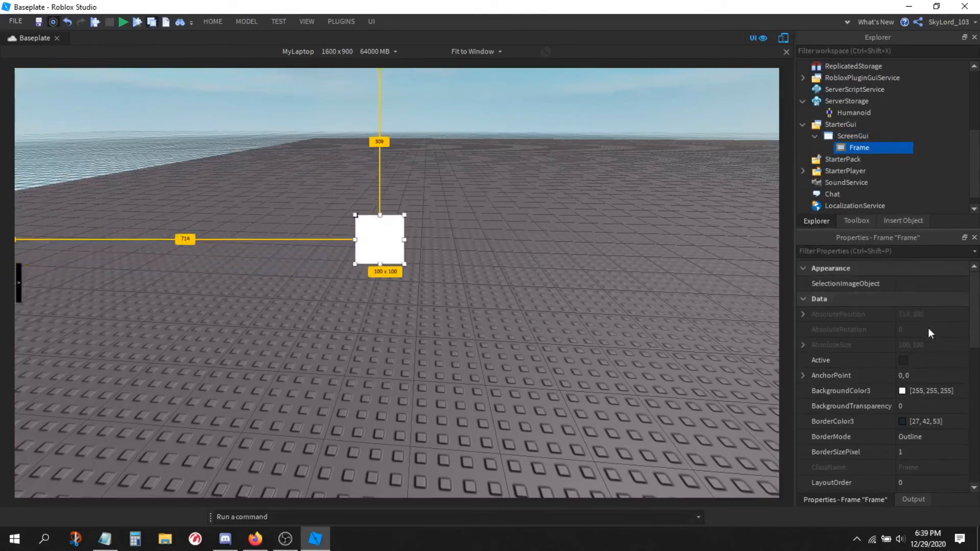
# Step: Collapse the Behavior and Localization groups in the new Frame's properties
pyautogui.scroll(-6, 924, 326)
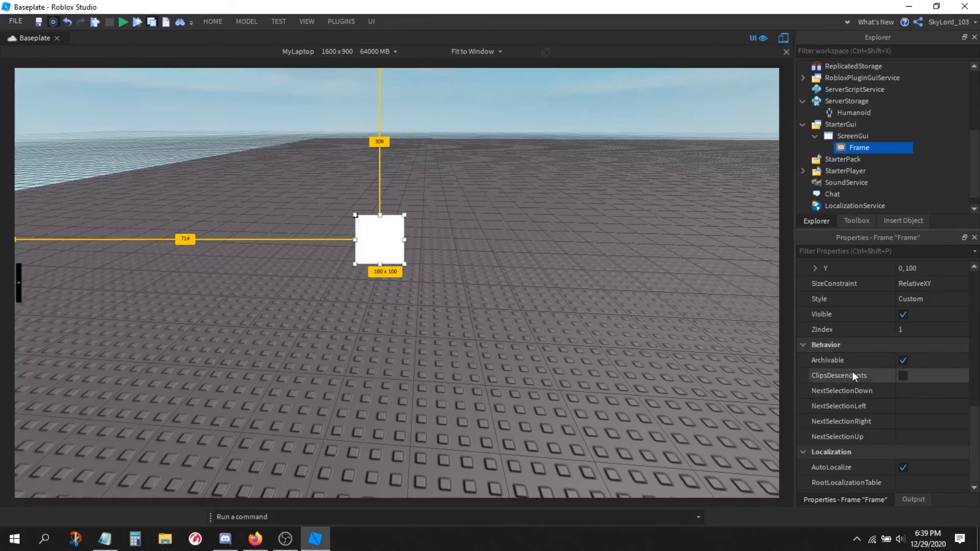
pyautogui.click(804, 345)
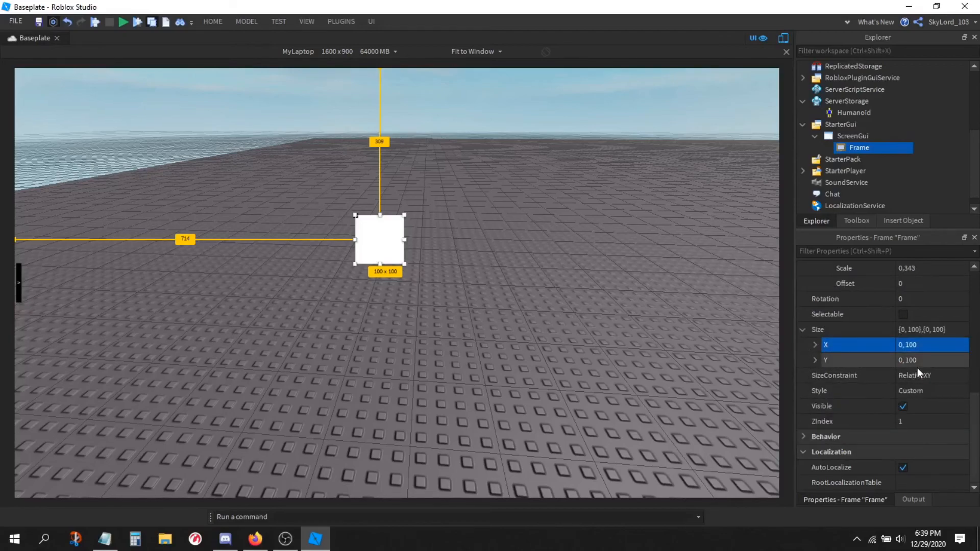
pyautogui.click(804, 454)
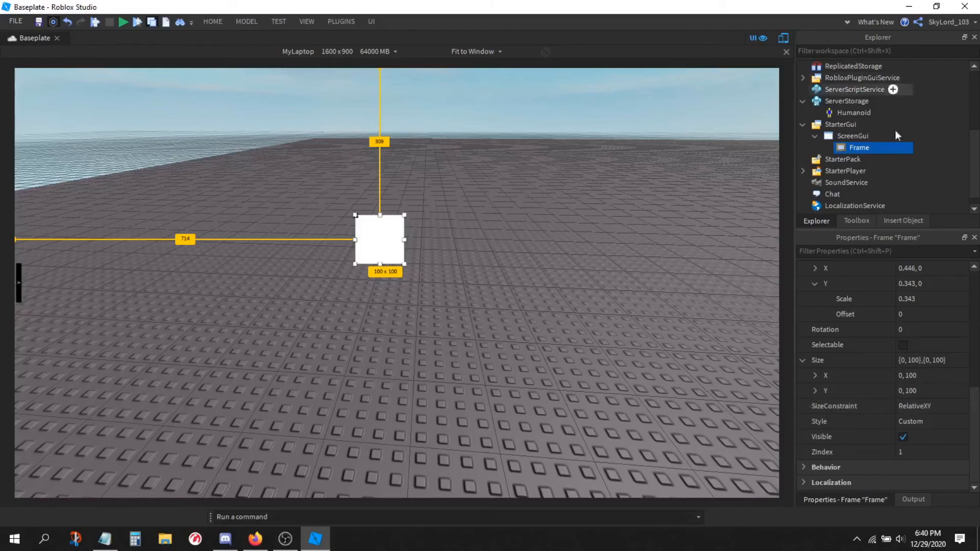
# Step: Insert a new Script into ServerScriptService
pyautogui.scroll(2, 905, 148)
pyautogui.scroll(3, 912, 137)
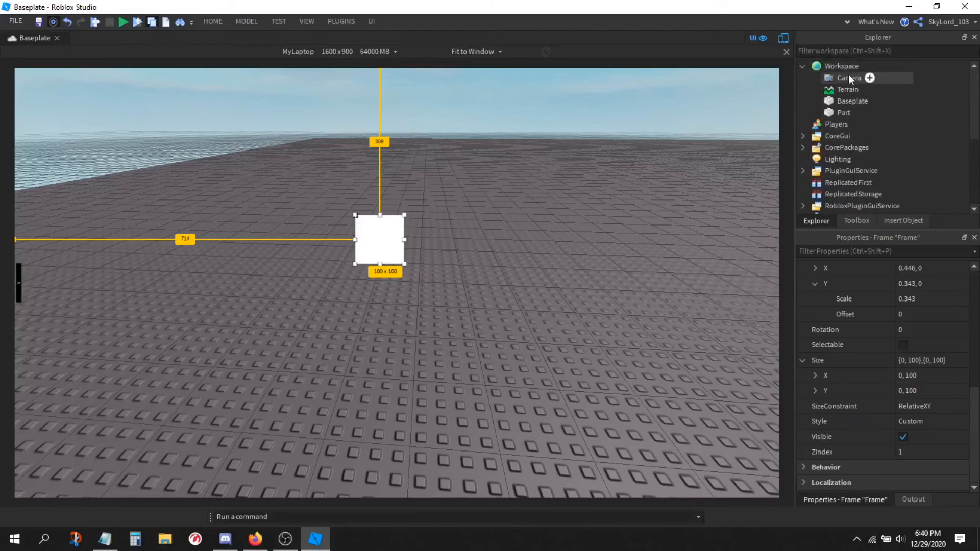
pyautogui.scroll(-3, 873, 99)
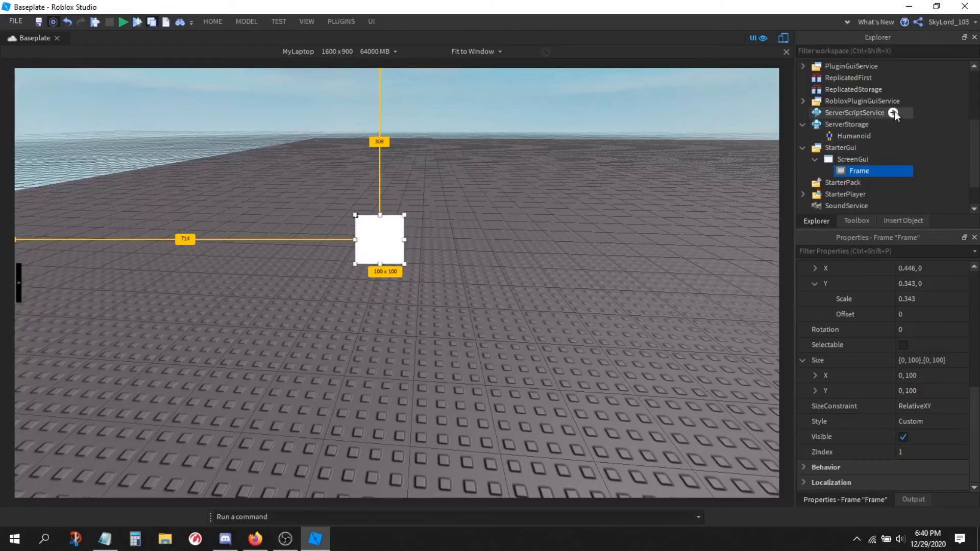
pyautogui.click(894, 113)
pyautogui.click(862, 170)
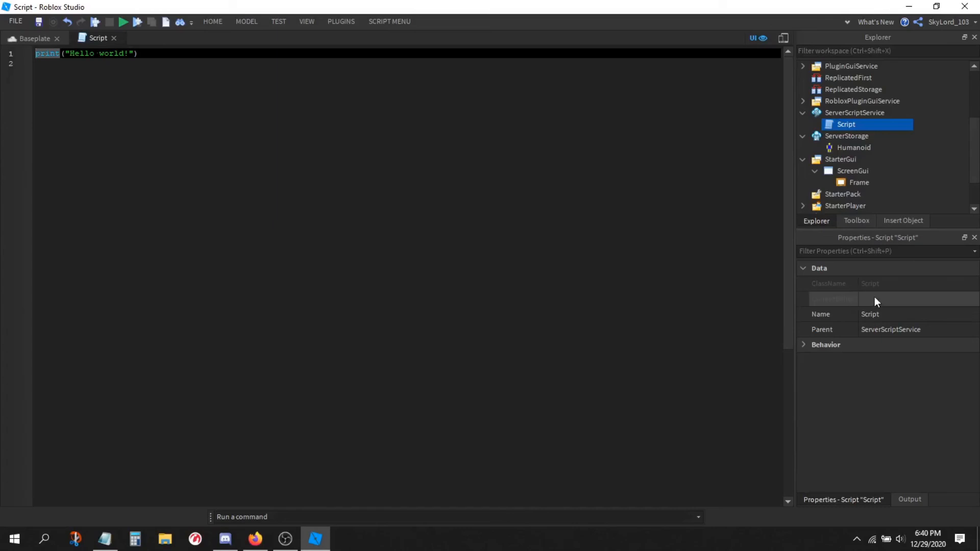
# Step: Rename the new script to money
pyautogui.click(877, 299)
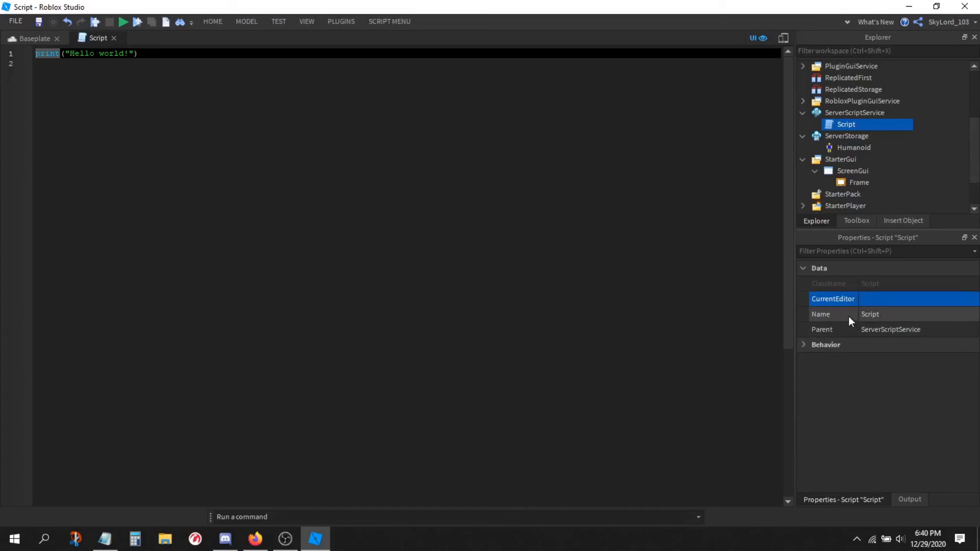
pyautogui.click(885, 317)
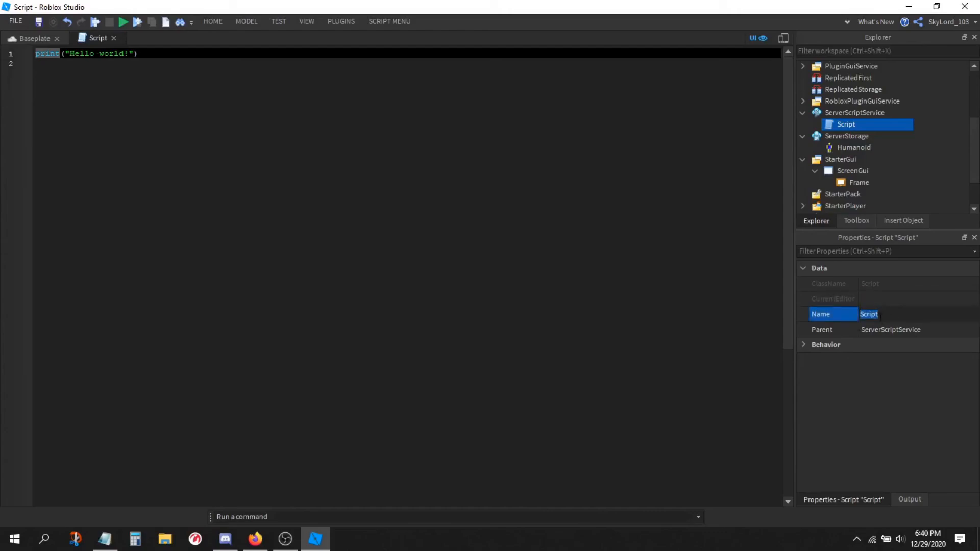
pyautogui.write('money')
pyautogui.press('Return')
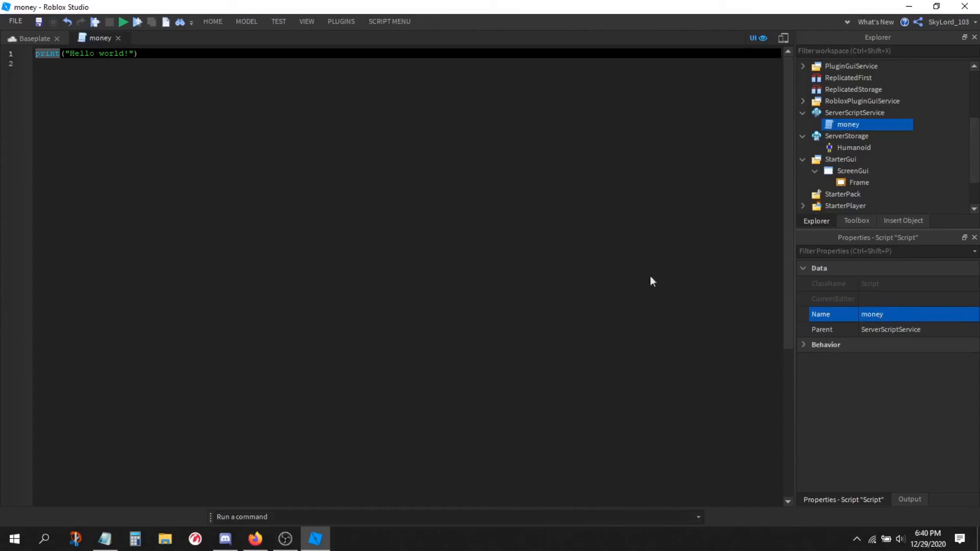
# Step: Change the script's printed text to "Money" and show the Output window
pyautogui.click(307, 159)
pyautogui.hotkey('ctrl', 'a')
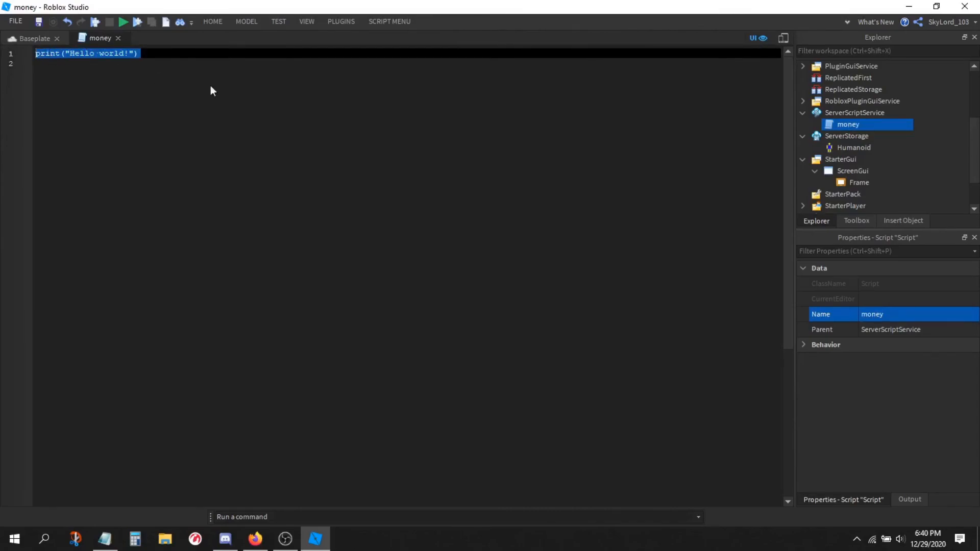
pyautogui.click(178, 77)
pyautogui.doubleClick(111, 53)
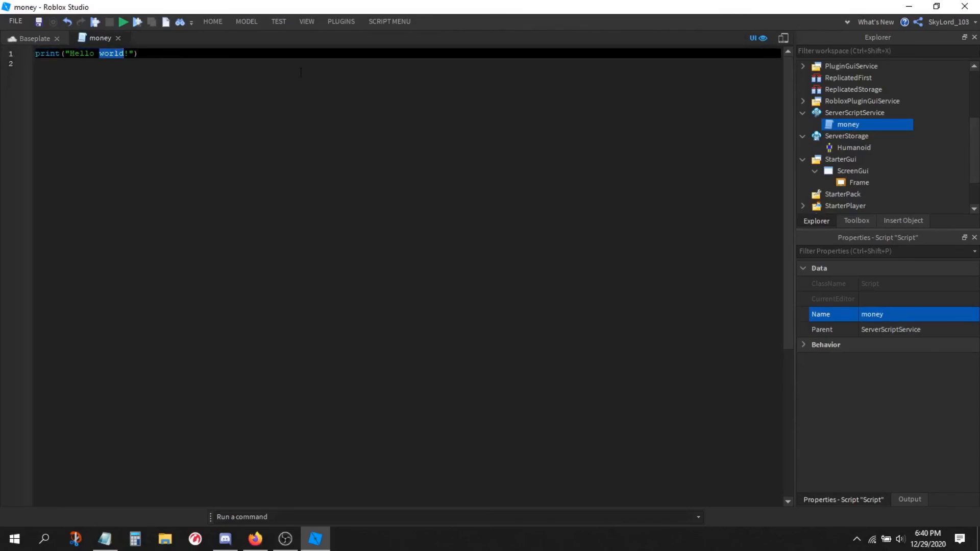
pyautogui.press('Delete')
pyautogui.press('Delete')
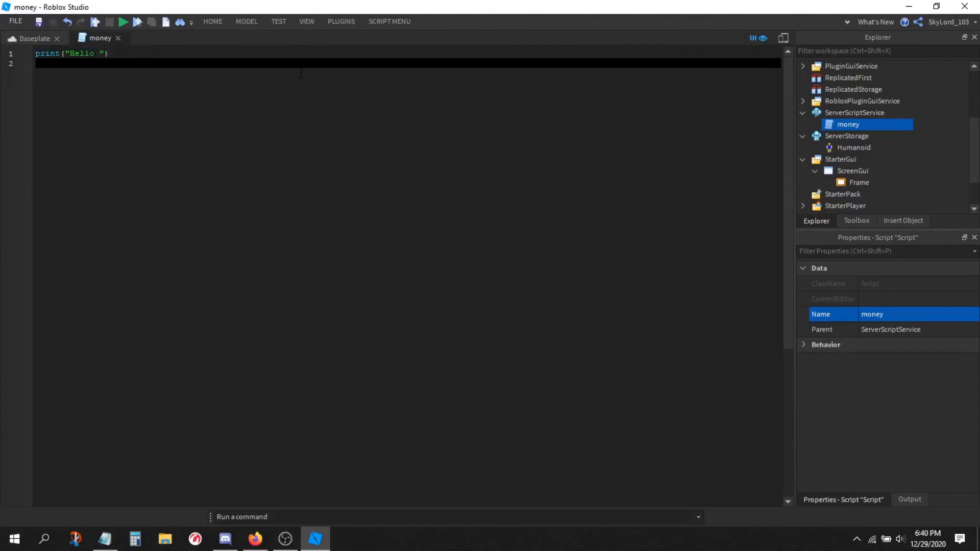
pyautogui.press('BackSpace')
pyautogui.press('BackSpace')
pyautogui.press('BackSpace')
pyautogui.press('BackSpace')
pyautogui.press('BackSpace')
pyautogui.press('BackSpace')
pyautogui.write('Money')
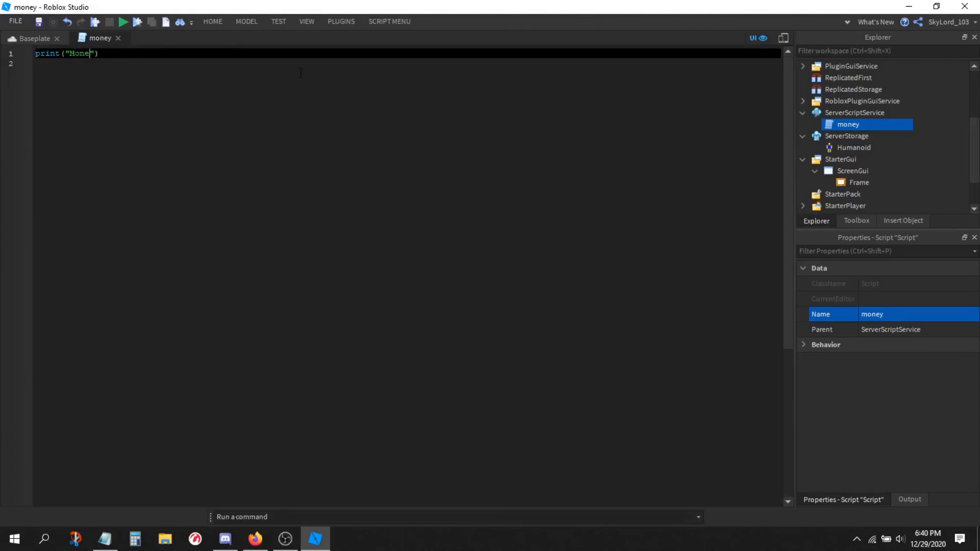
pyautogui.click(909, 499)
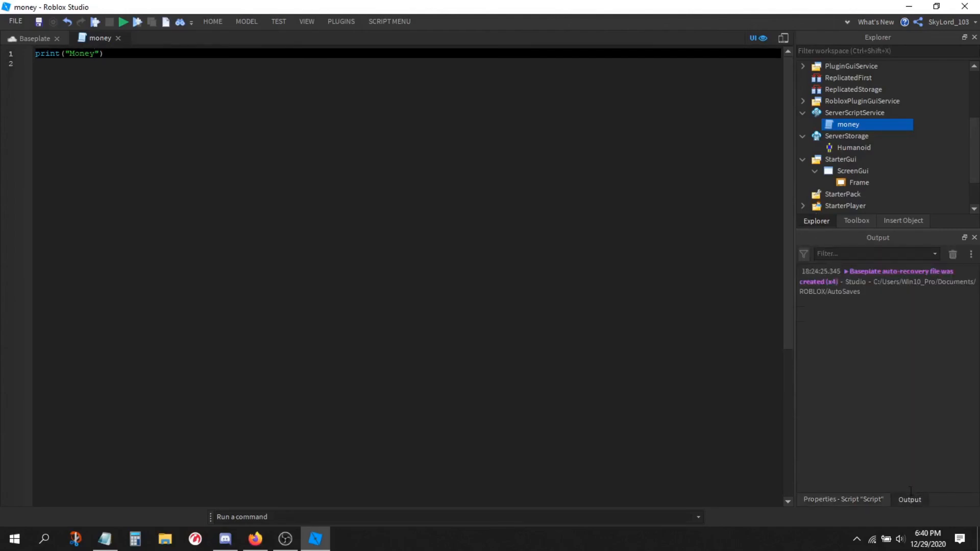
# Step: Show the money script's properties and examine the Archivable and Disabled options in its Behavior group
pyautogui.click(852, 499)
pyautogui.click(801, 345)
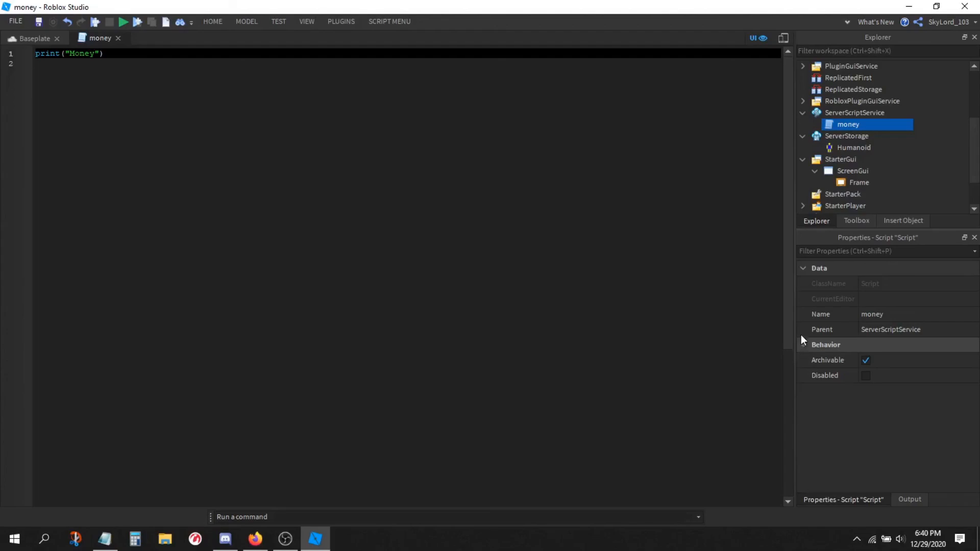
pyautogui.click(804, 346)
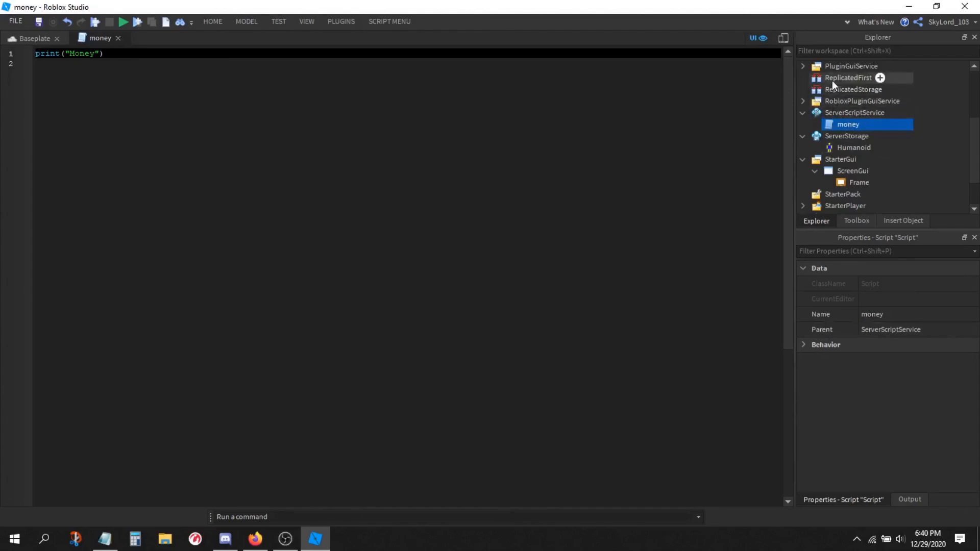
pyautogui.click(802, 346)
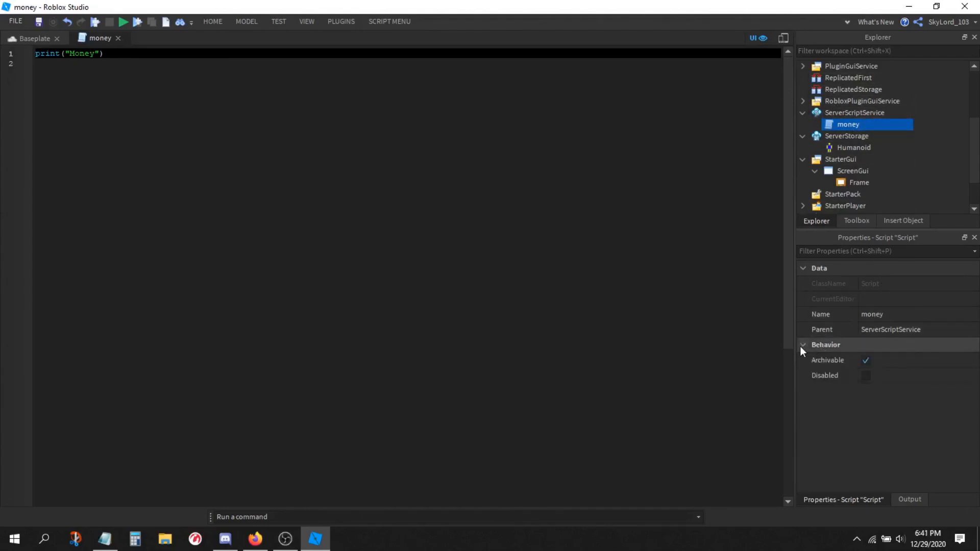
pyautogui.click(863, 376)
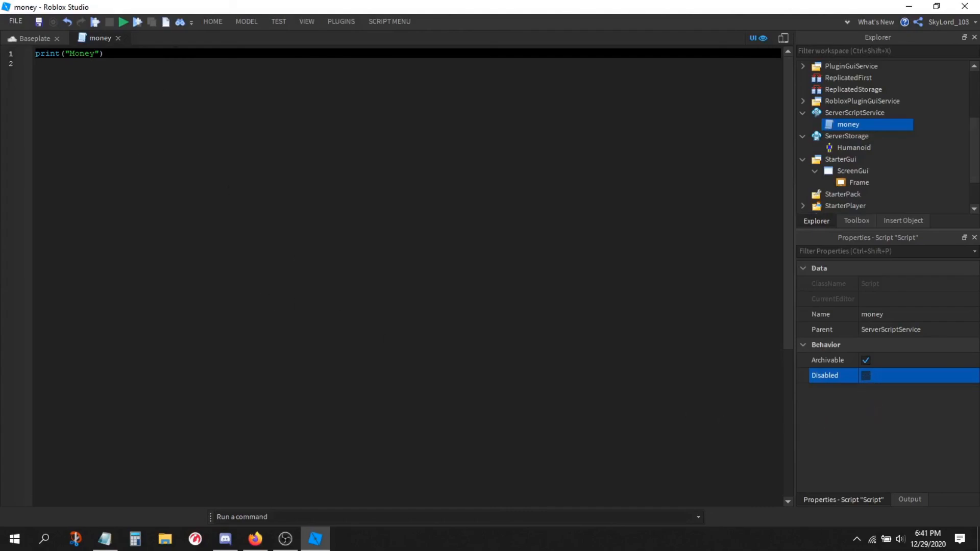
pyautogui.hotkey('ctrl', 'a')
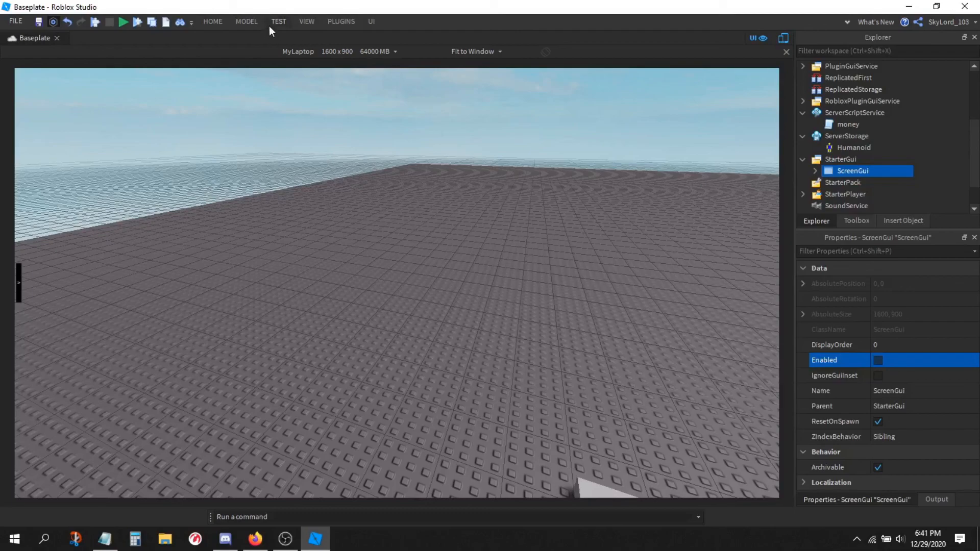
# Step: View the modelling tools over the Baseplate and clear the ScreenGui selection
pyautogui.click(247, 21)
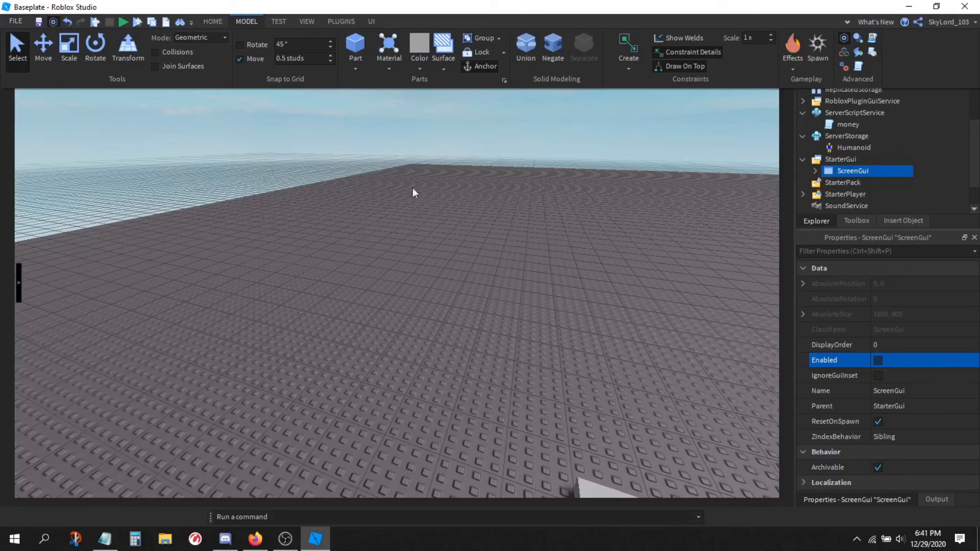
pyautogui.click(611, 350)
pyautogui.click(611, 350)
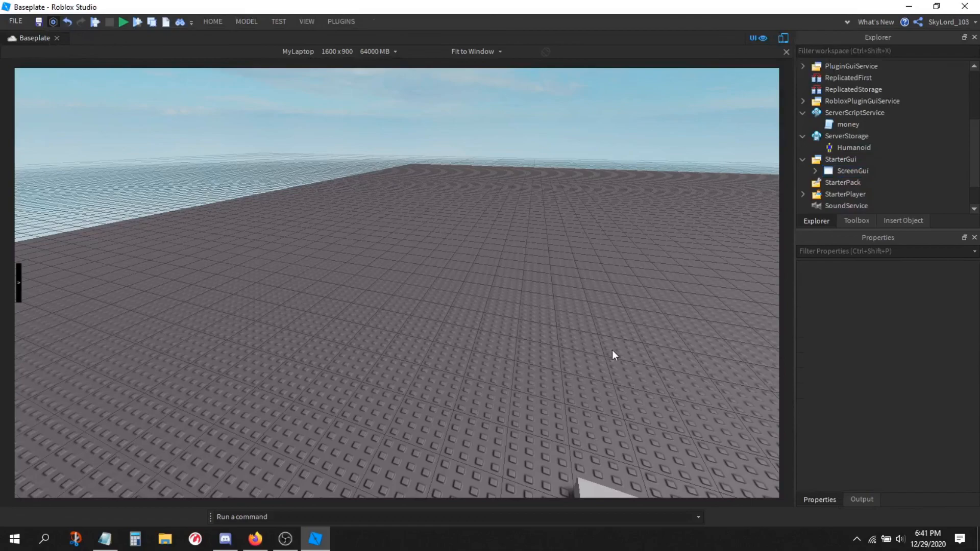